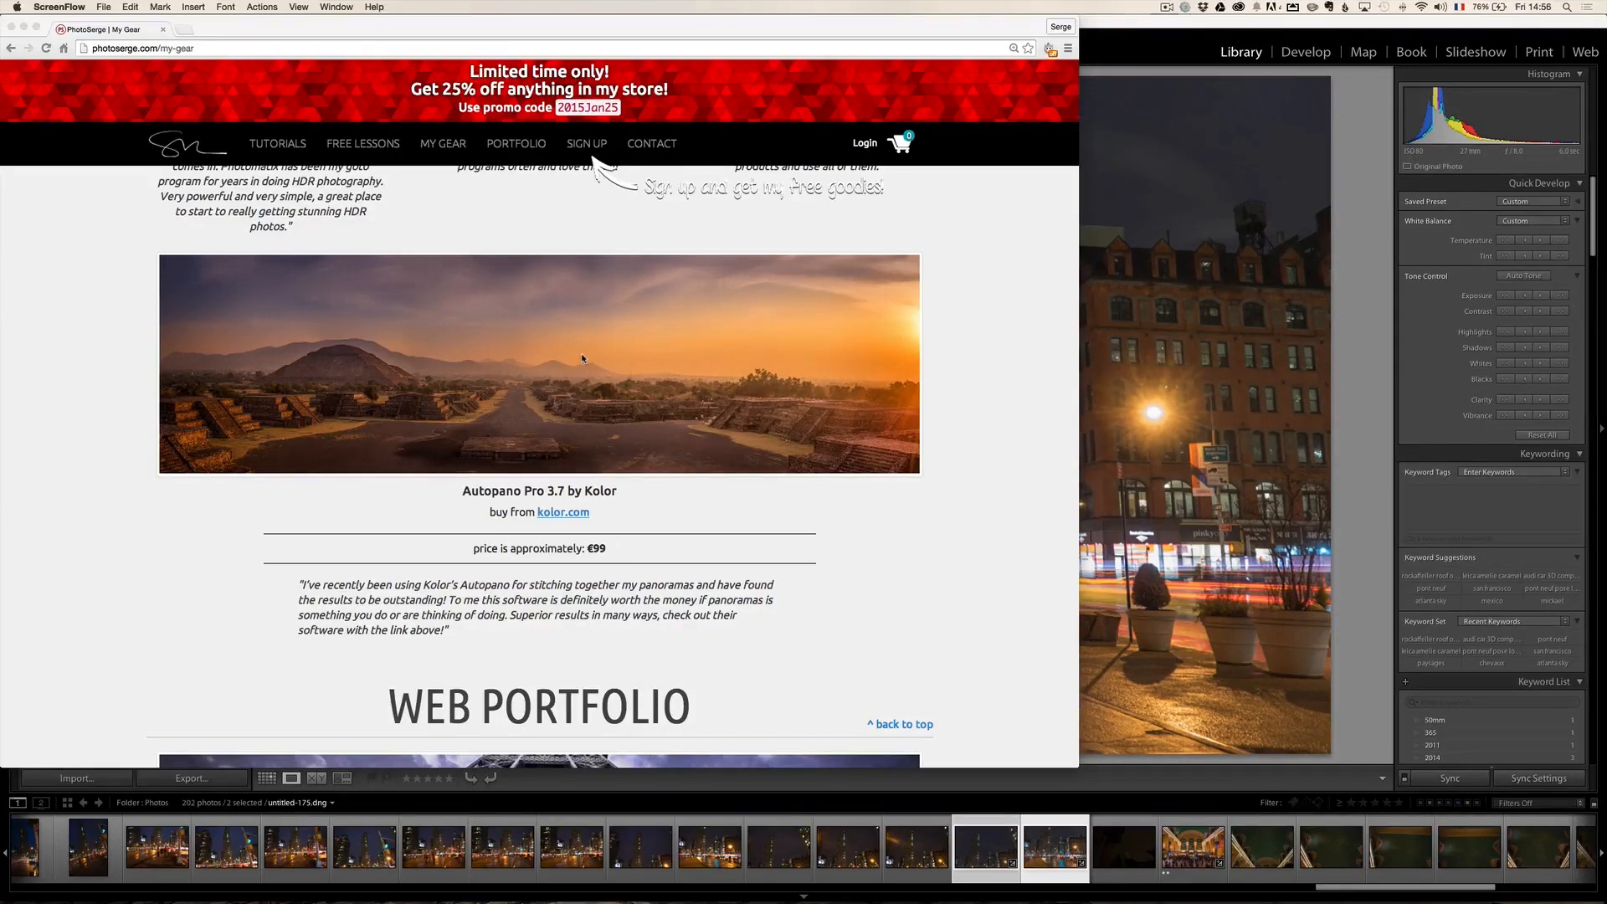
# Switch to Lightroom and compare the two selected night photos of the Flatiron Building, untitled-174.dng and untitled-175.dng.
pyautogui.click(1004, 852)
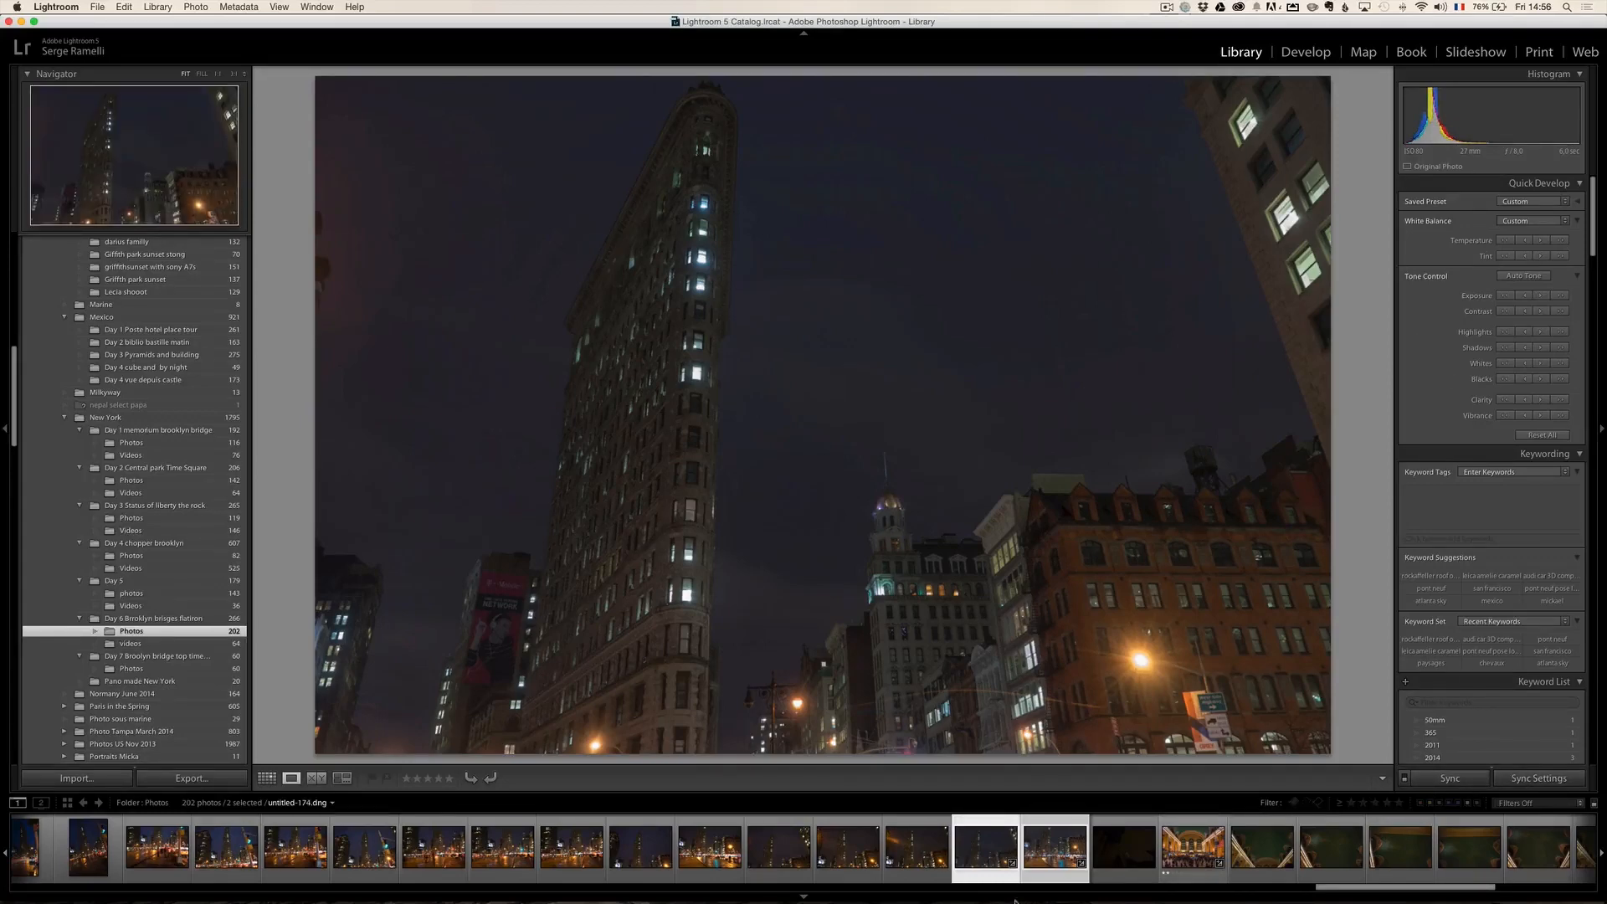
pyautogui.click(1060, 854)
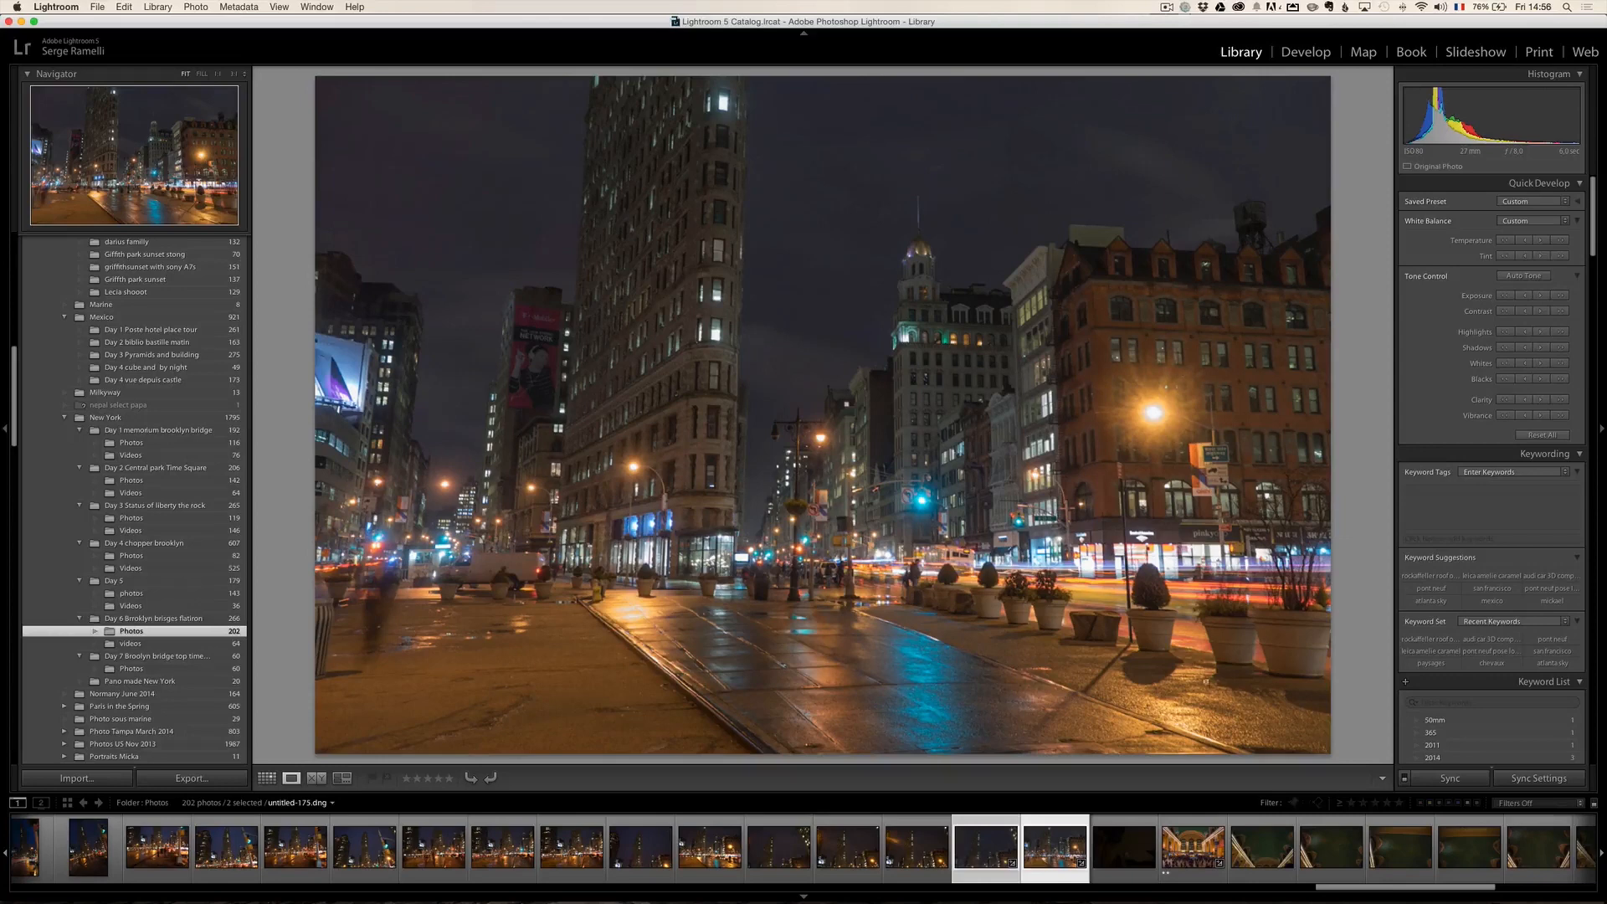
pyautogui.click(1011, 849)
pyautogui.click(1043, 845)
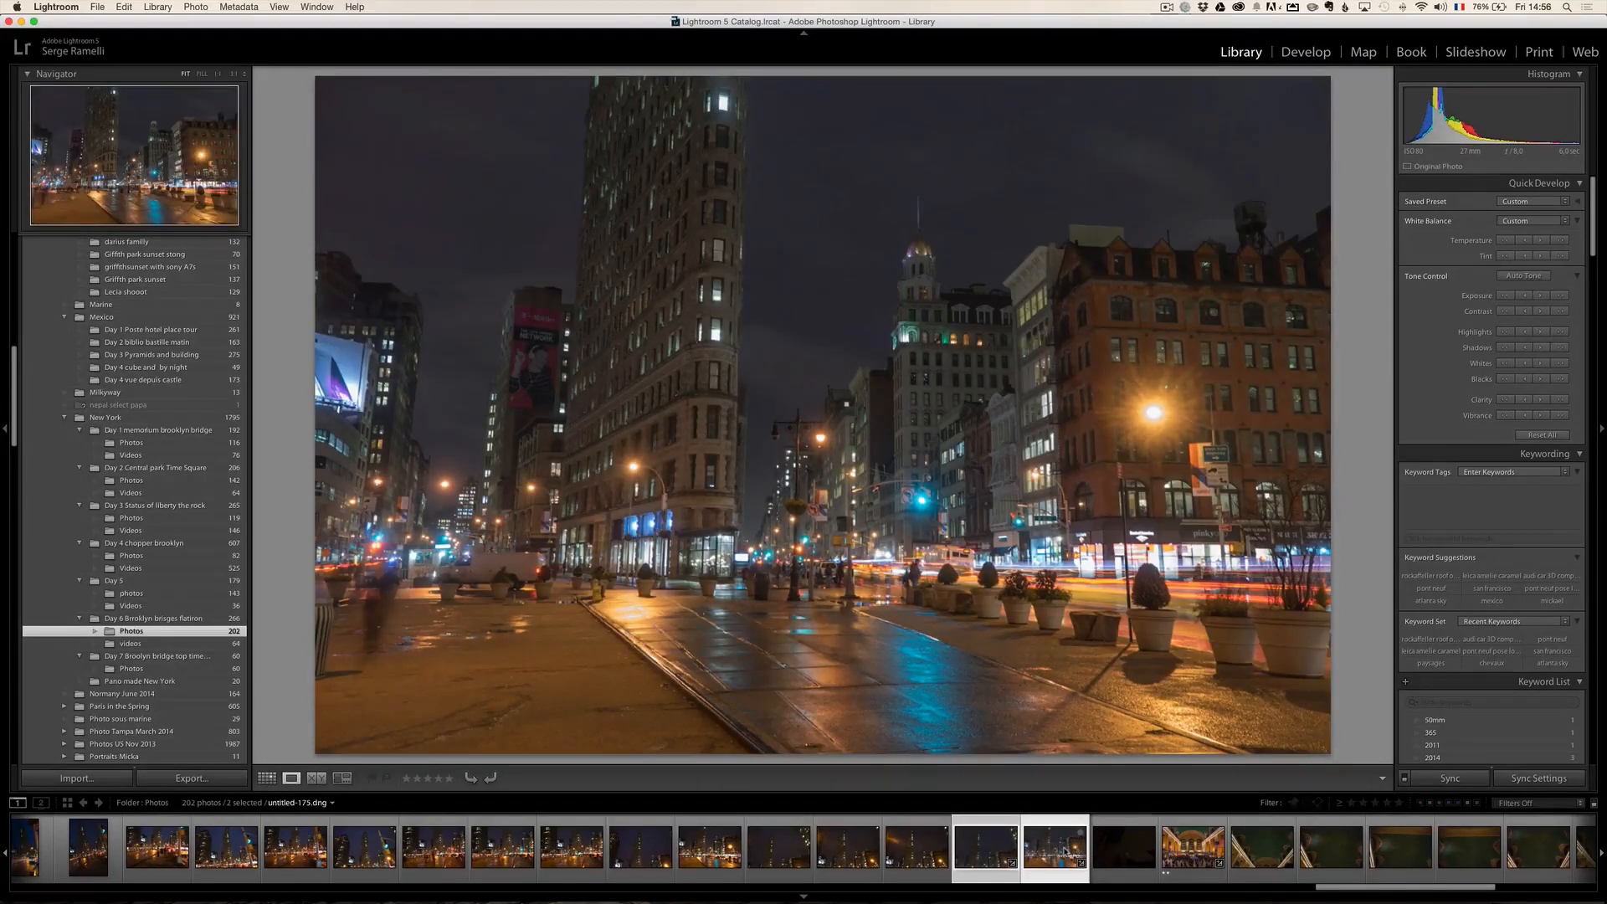
# Open untitled-175.dng for developing, reset its settings and show the photo info over the image.
pyautogui.click(1313, 53)
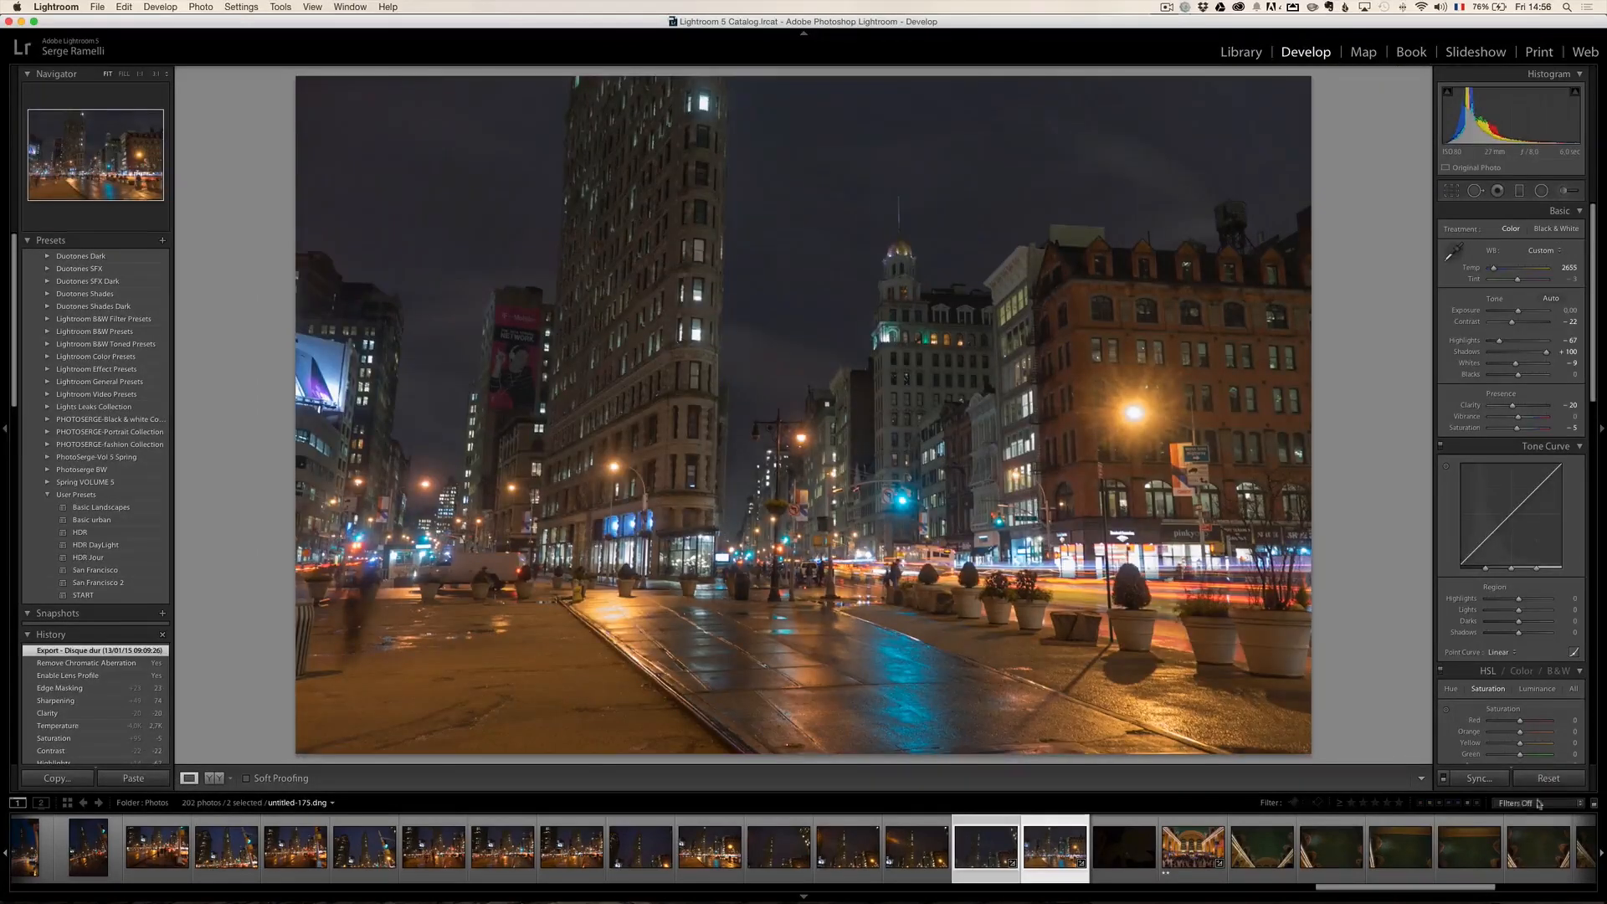
pyautogui.click(1547, 778)
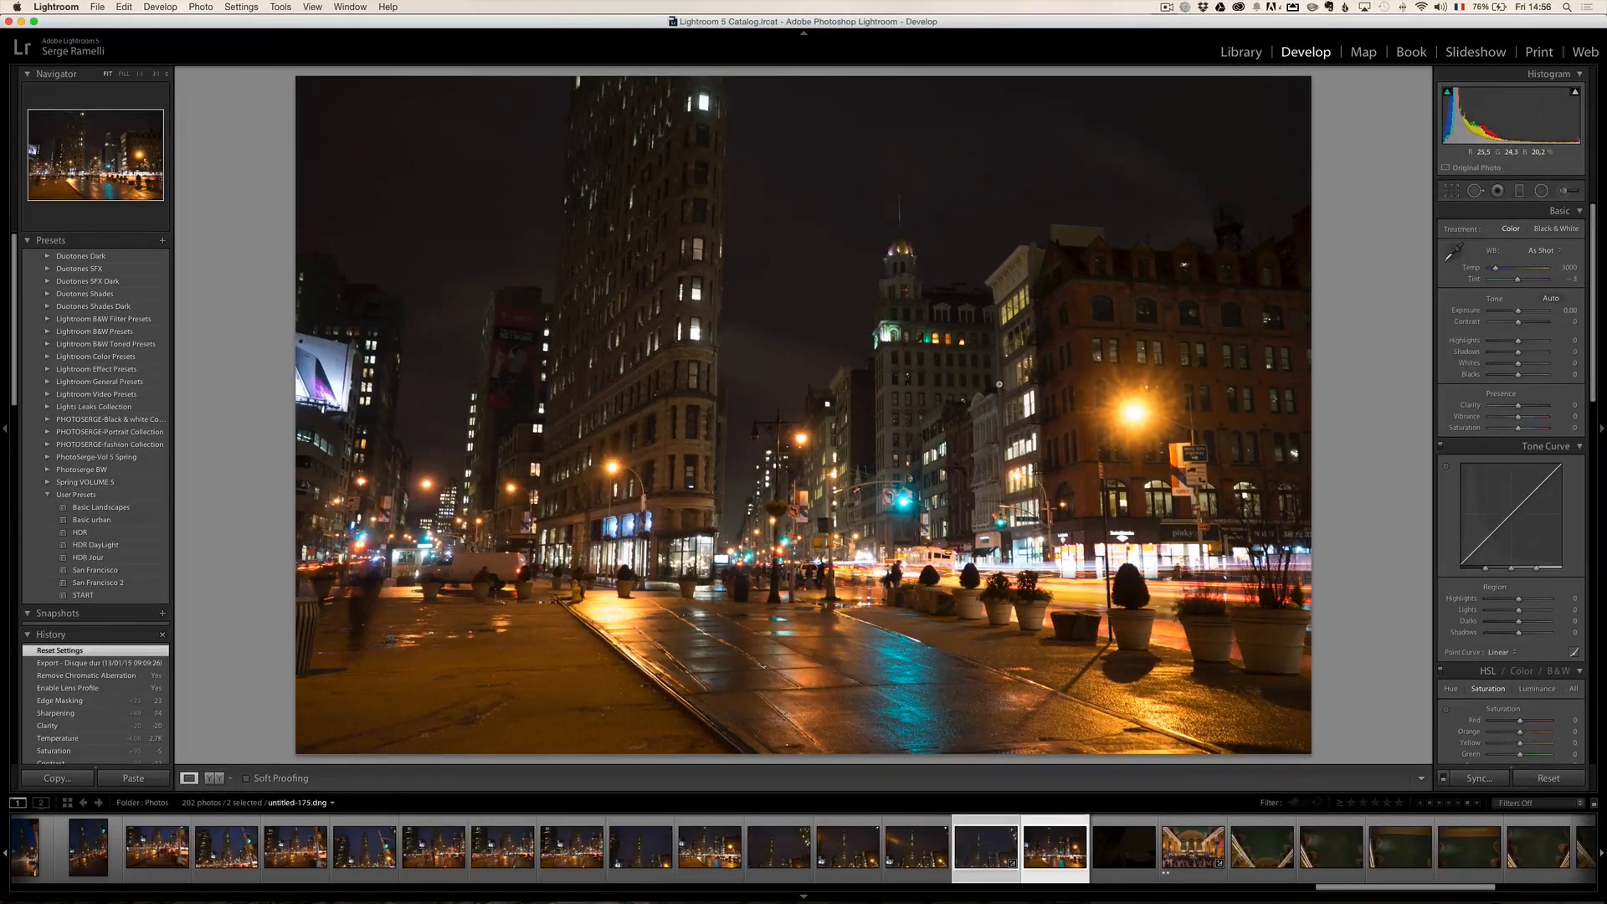
pyautogui.press('super+F11')
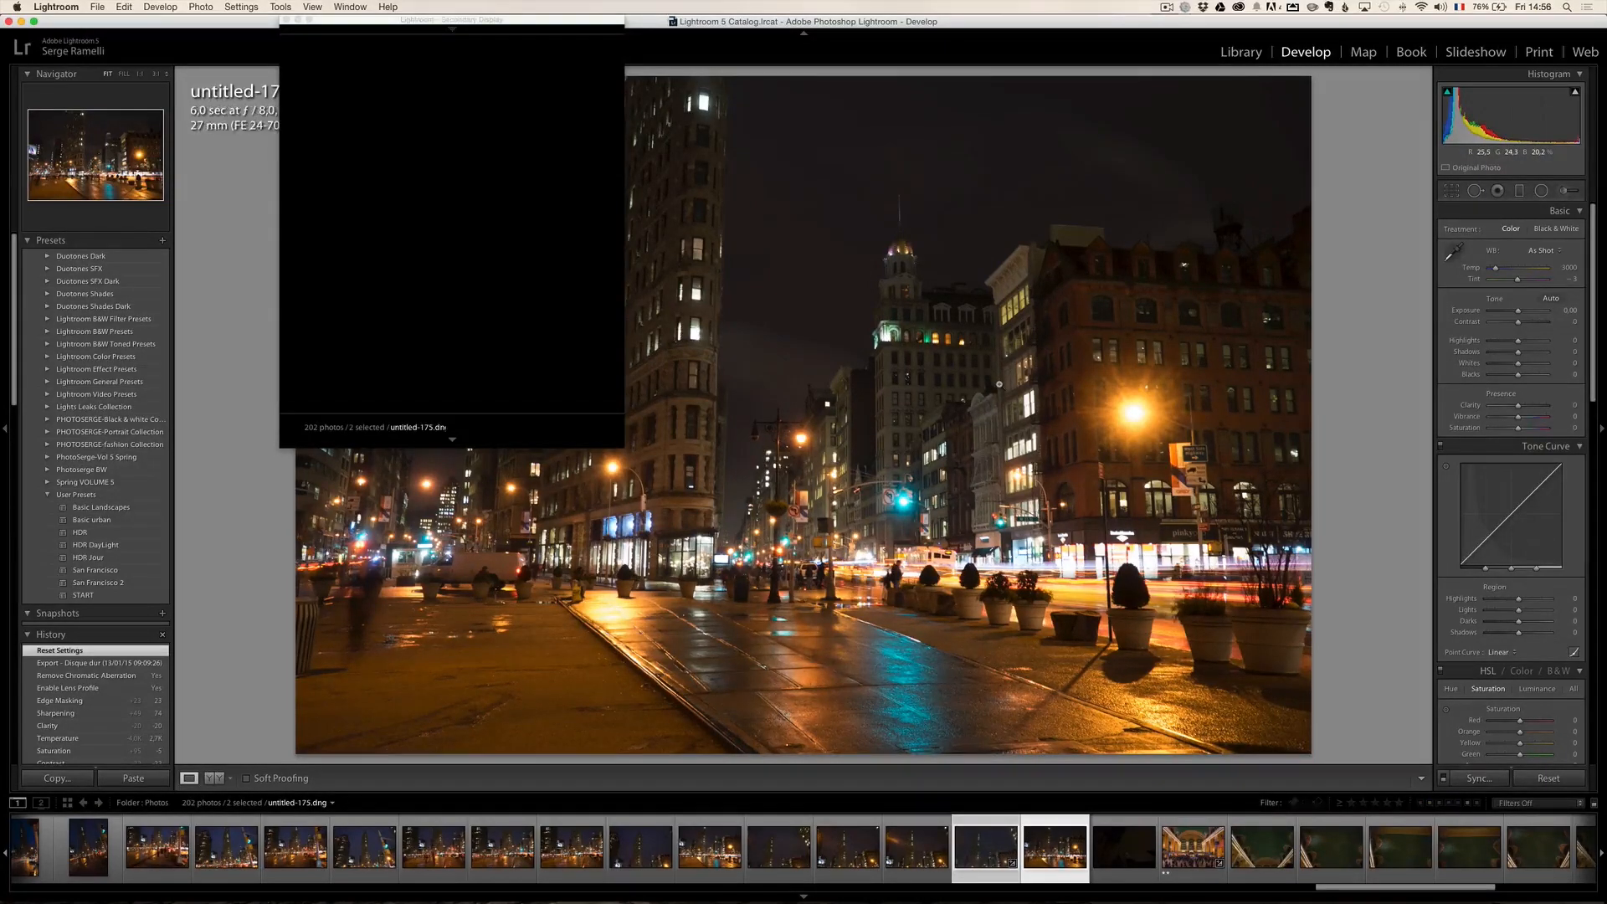
pyautogui.click(285, 19)
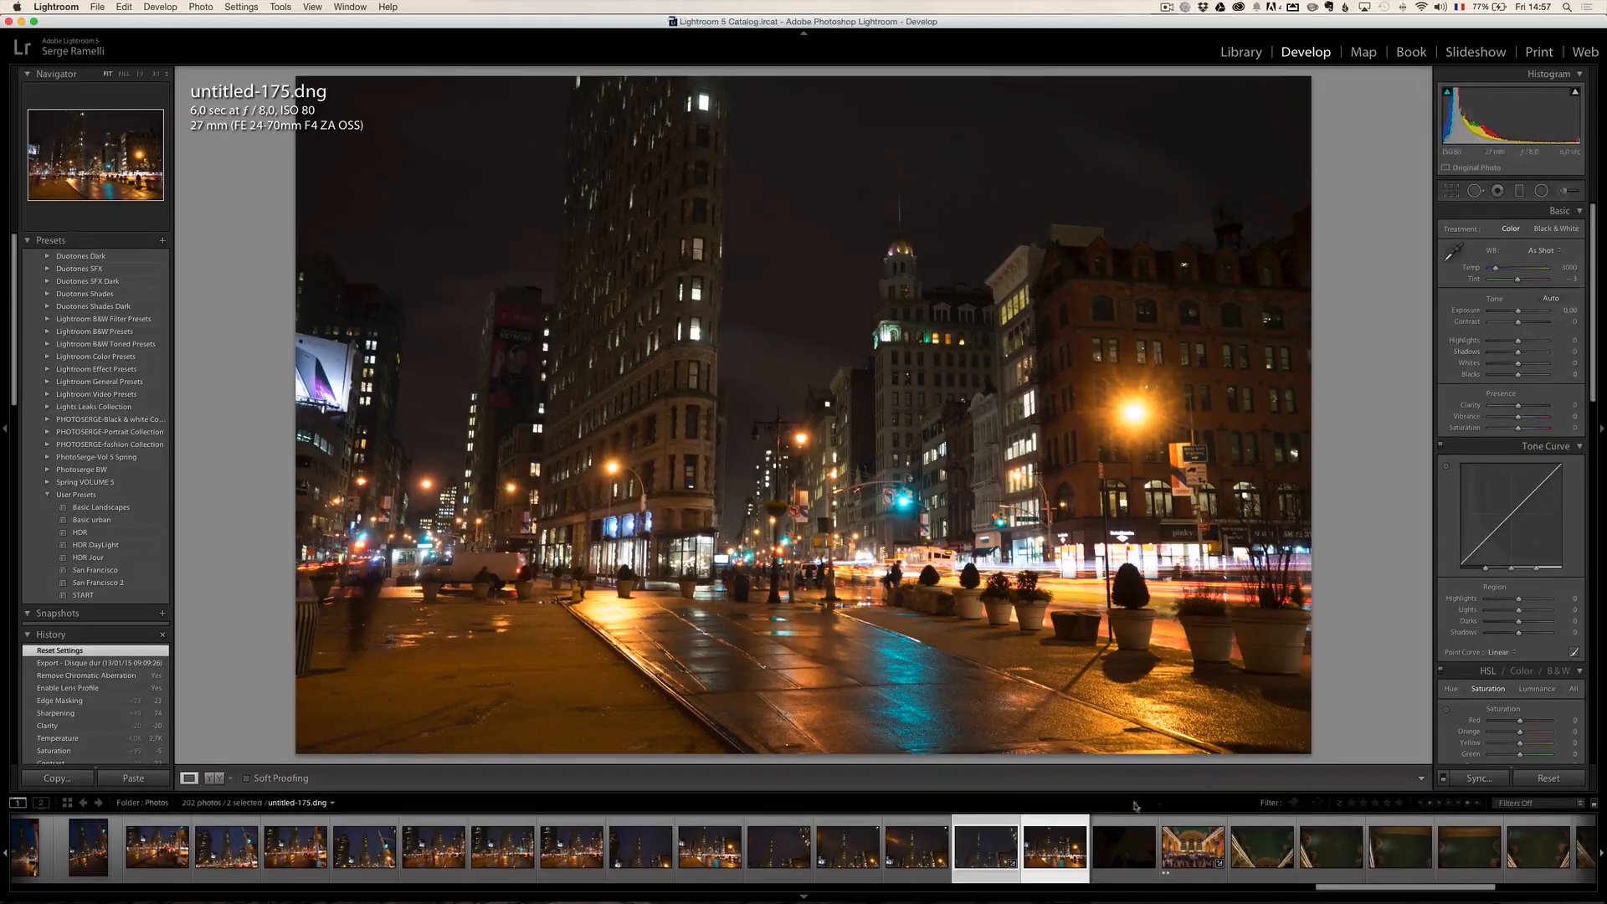
# Check the shooting info of untitled-174.dng and return to untitled-175.dng.
pyautogui.click(1011, 835)
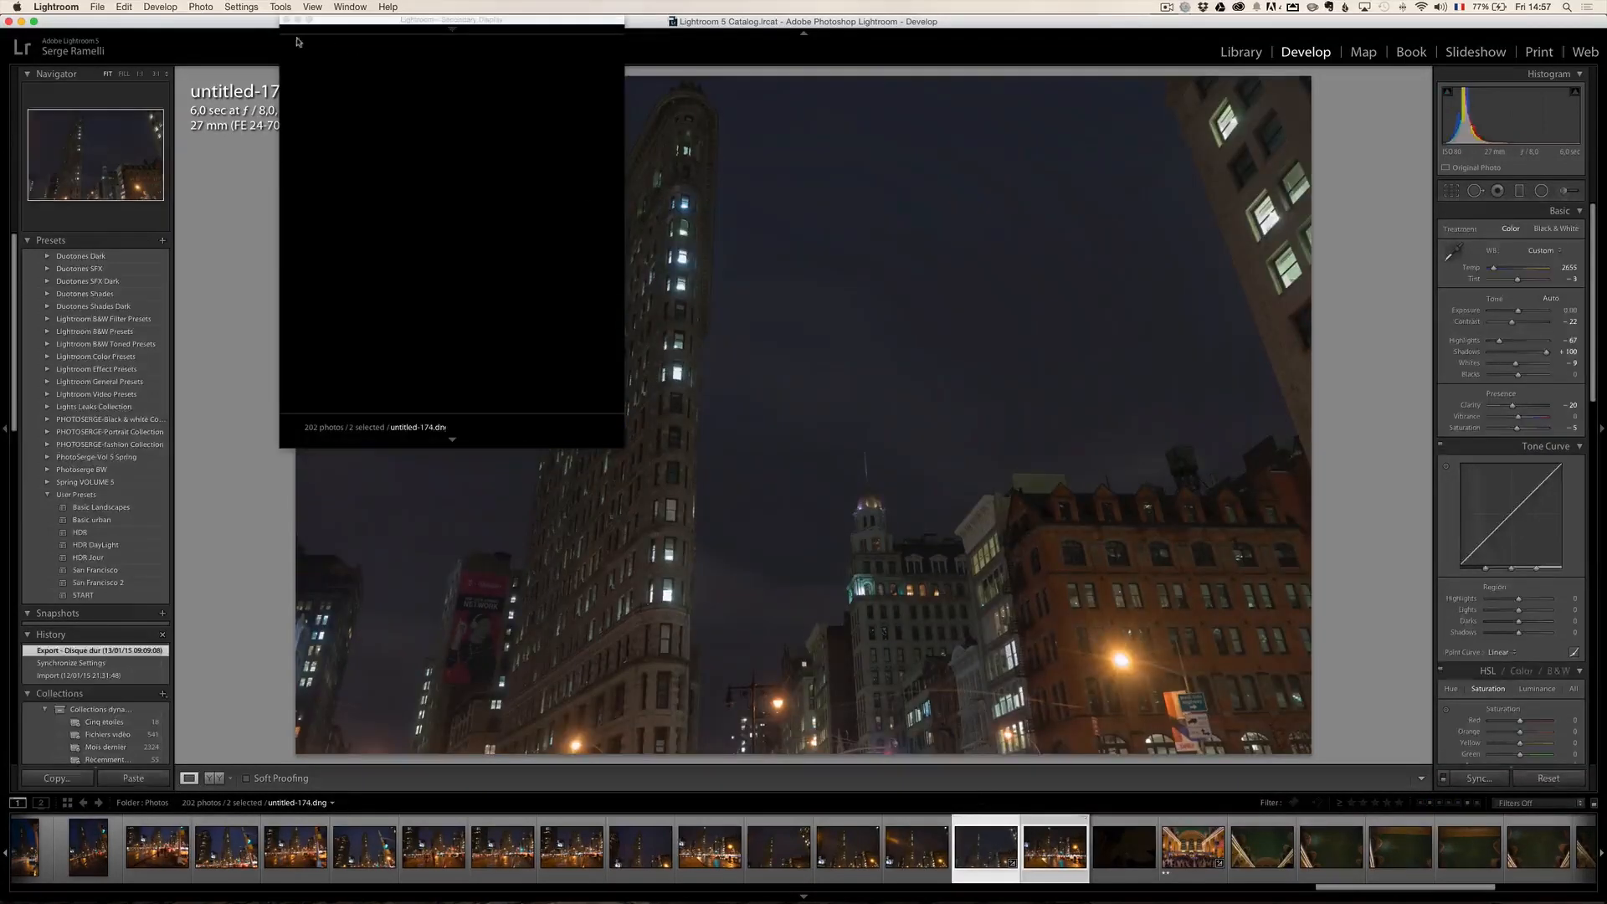
pyautogui.click(285, 19)
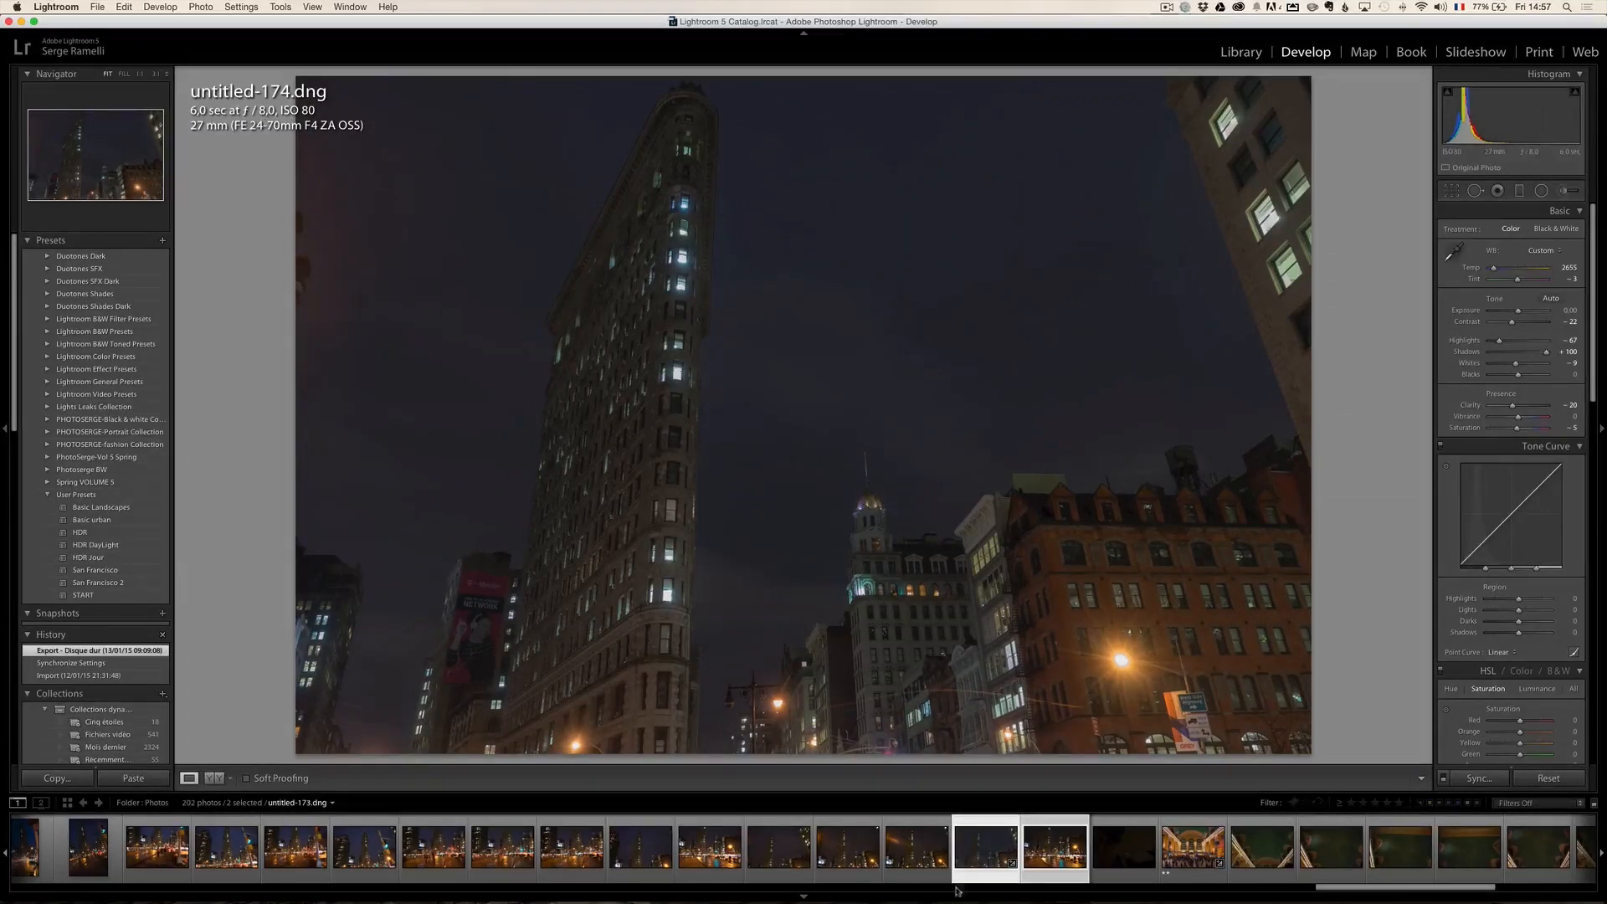
pyautogui.click(1054, 847)
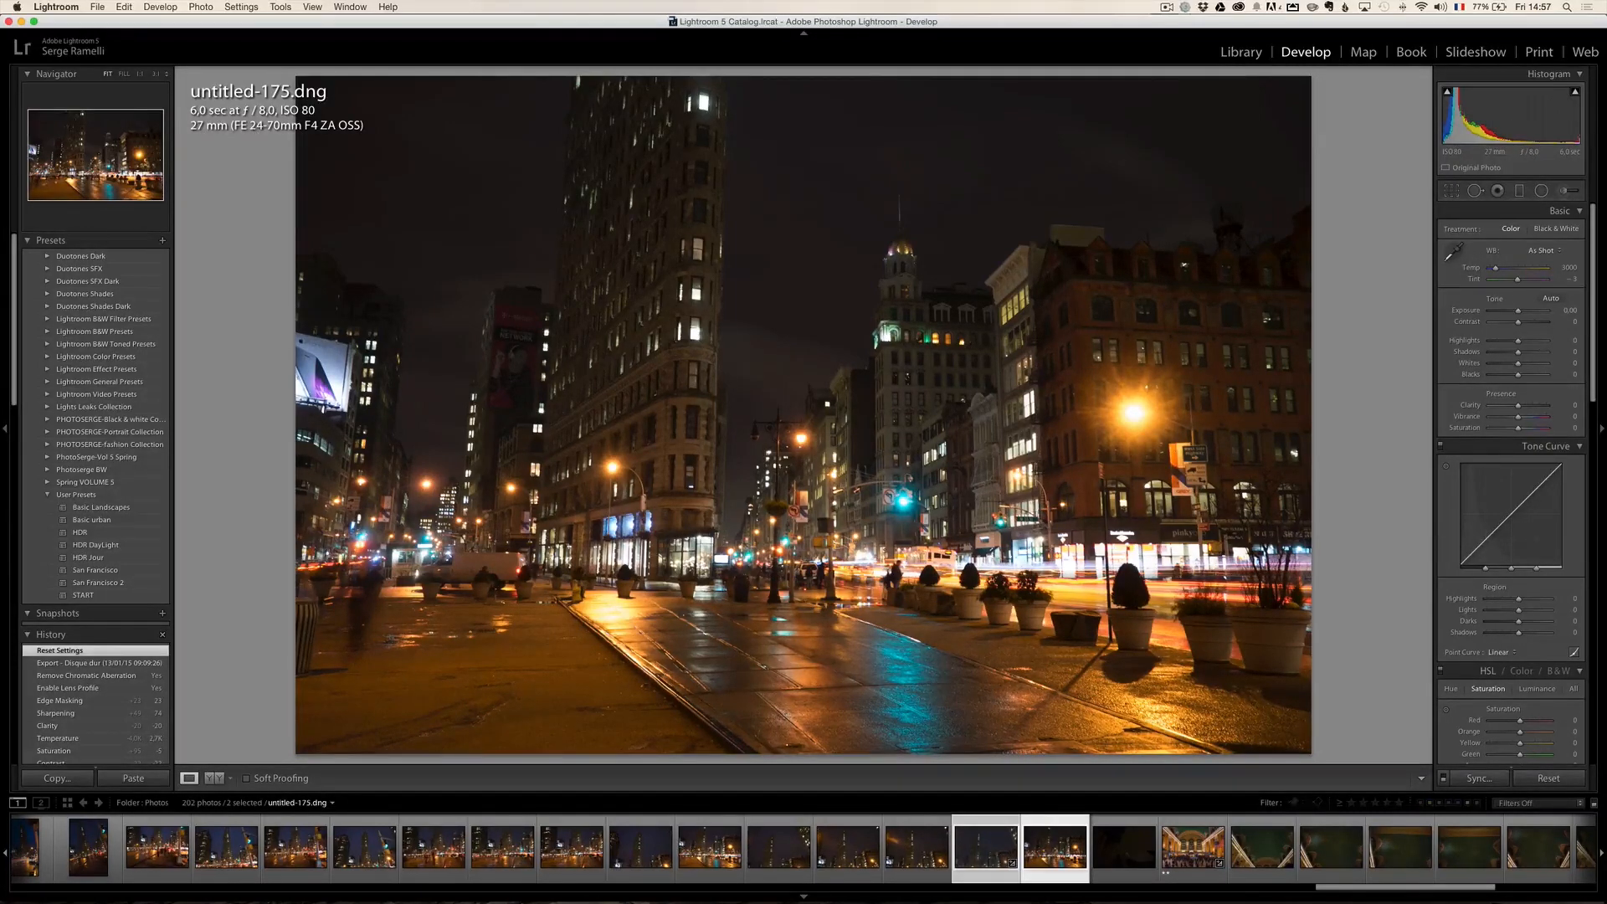
# Set Shadows to +100, Whites to +38 and Blacks to -16, and compare Highlights values before settling on -39.
pyautogui.moveTo(1518, 352)
pyautogui.mouseDown()
pyautogui.moveTo(1570, 356)
pyautogui.moveTo(1490, 342)
pyautogui.mouseUp()
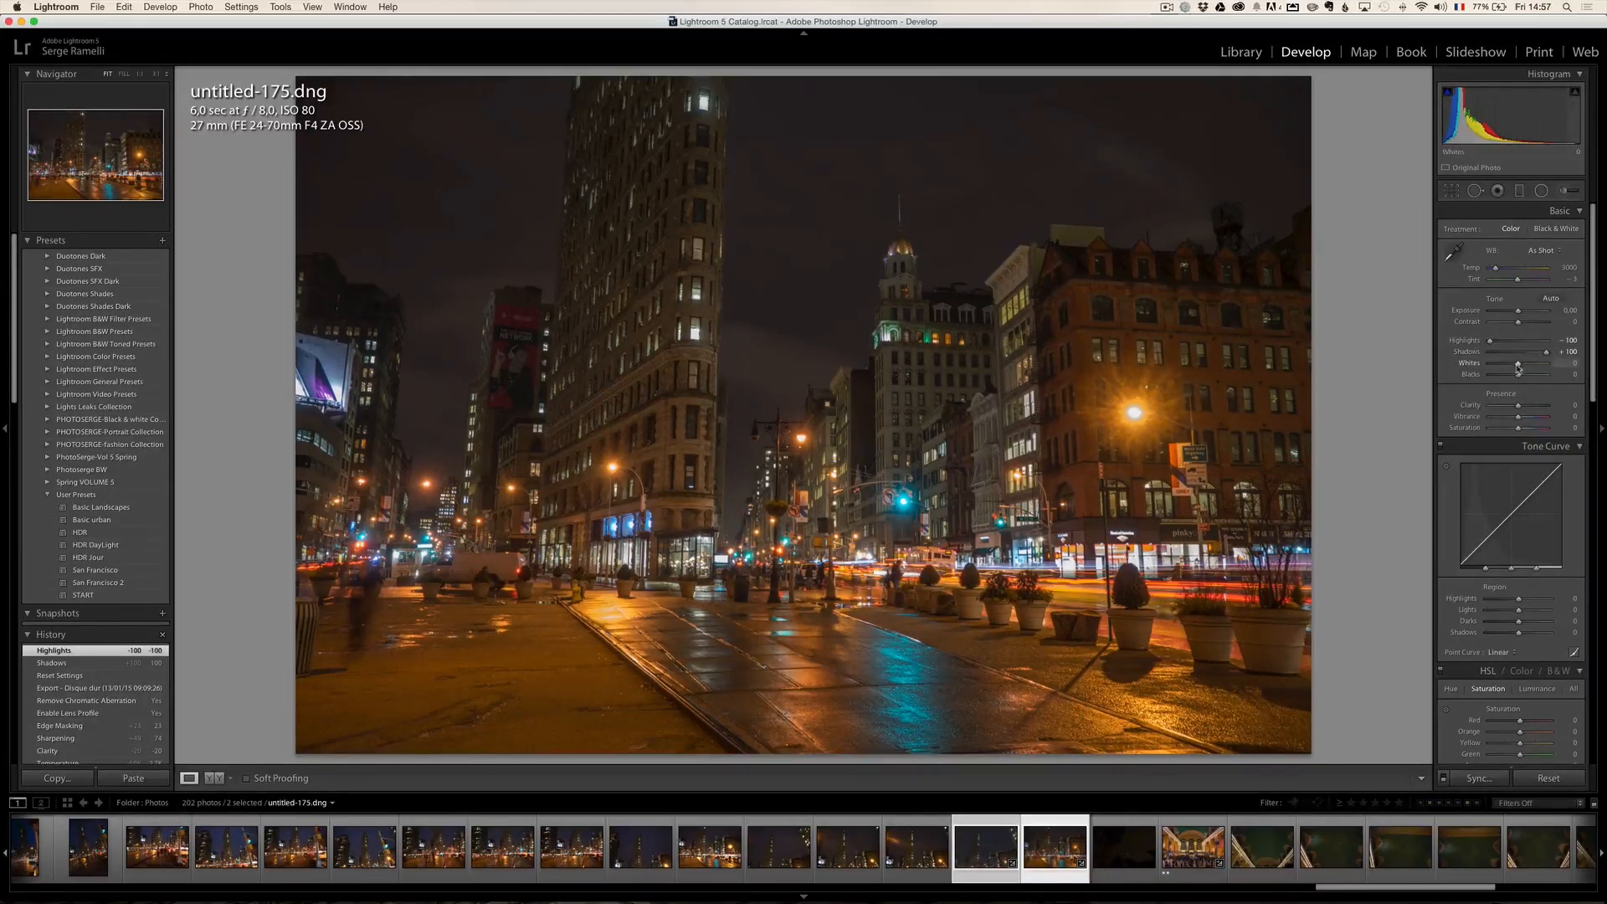
pyautogui.moveTo(1518, 363)
pyautogui.mouseDown()
pyautogui.moveTo(1532, 365)
pyautogui.moveTo(1514, 381)
pyautogui.mouseUp()
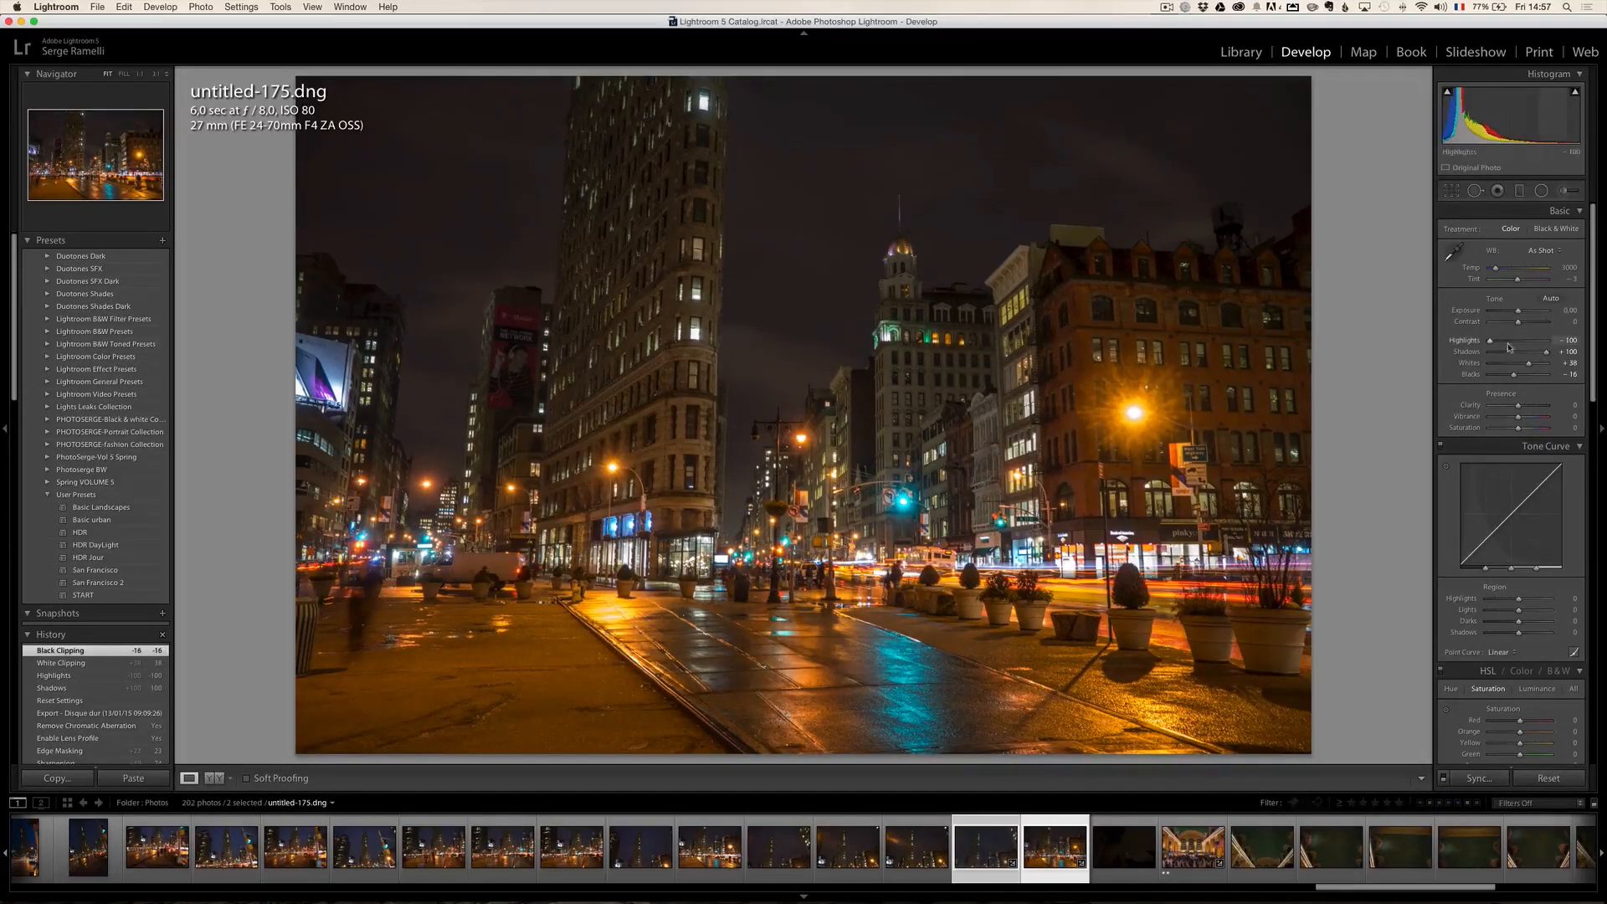
pyautogui.moveTo(1490, 340); pyautogui.dragTo(1508, 343)
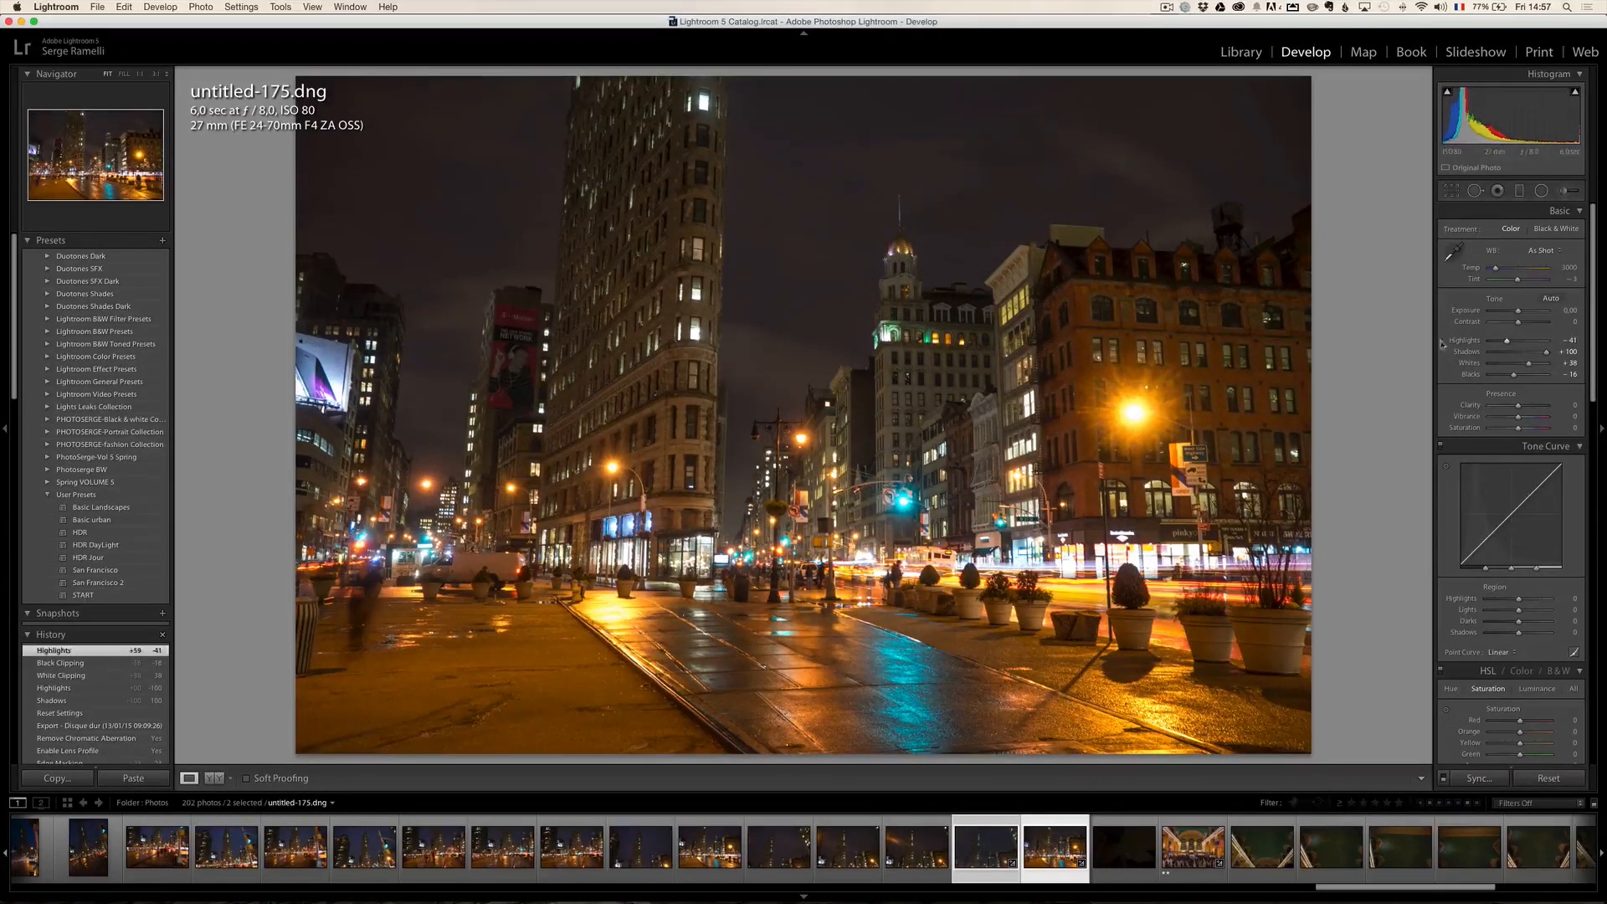
pyautogui.moveTo(1506, 340); pyautogui.dragTo(1487, 340)
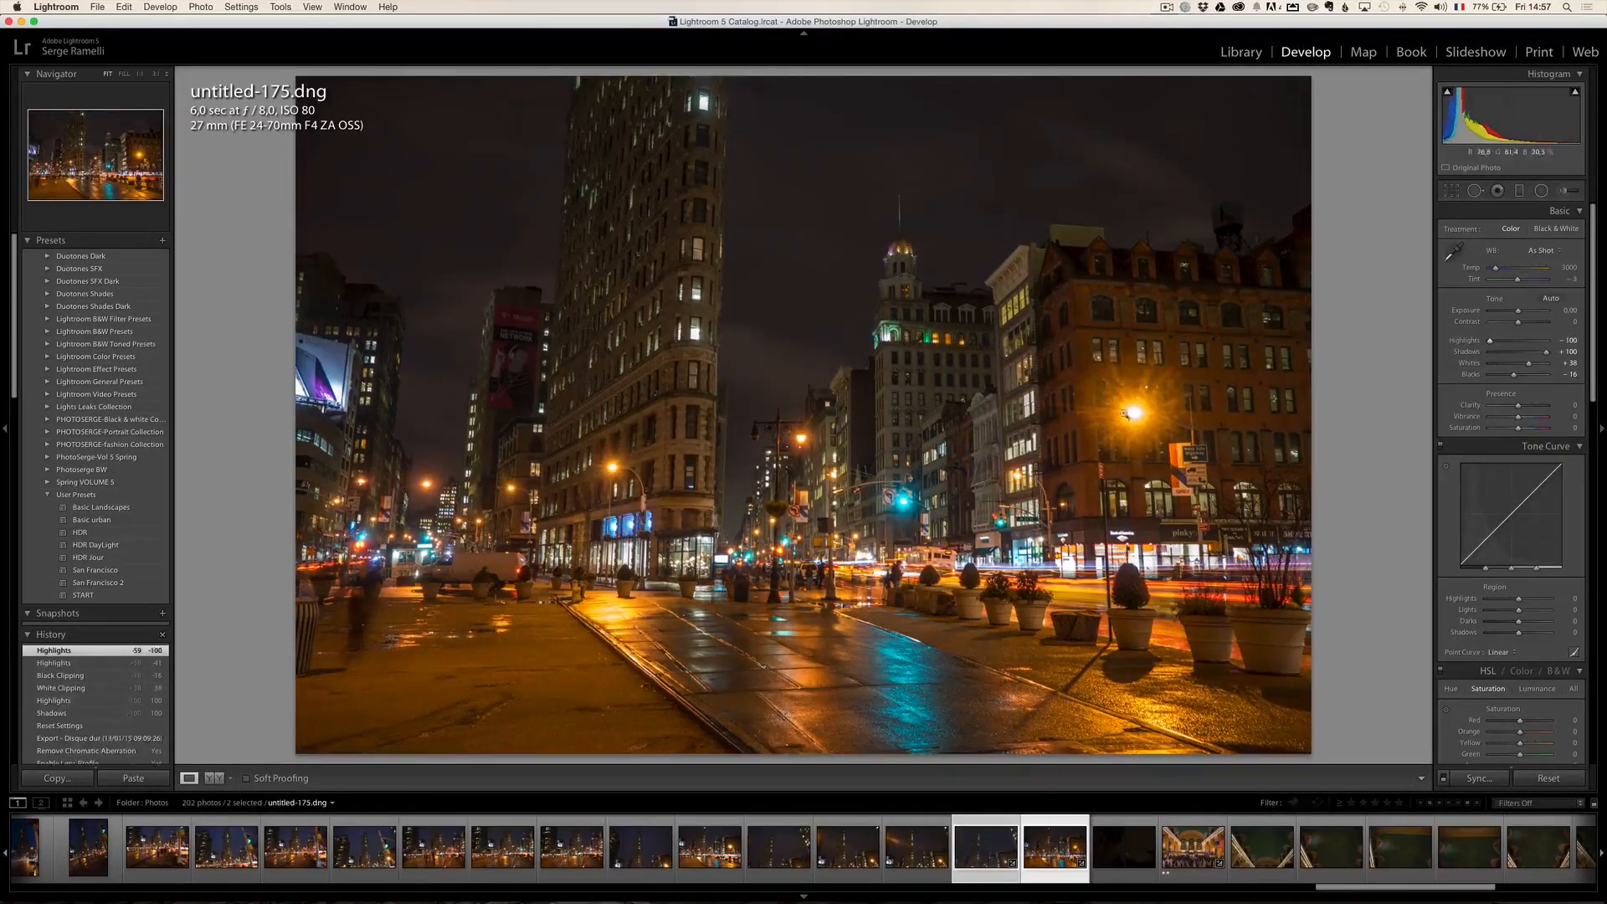
pyautogui.moveTo(1489, 341); pyautogui.dragTo(1507, 342)
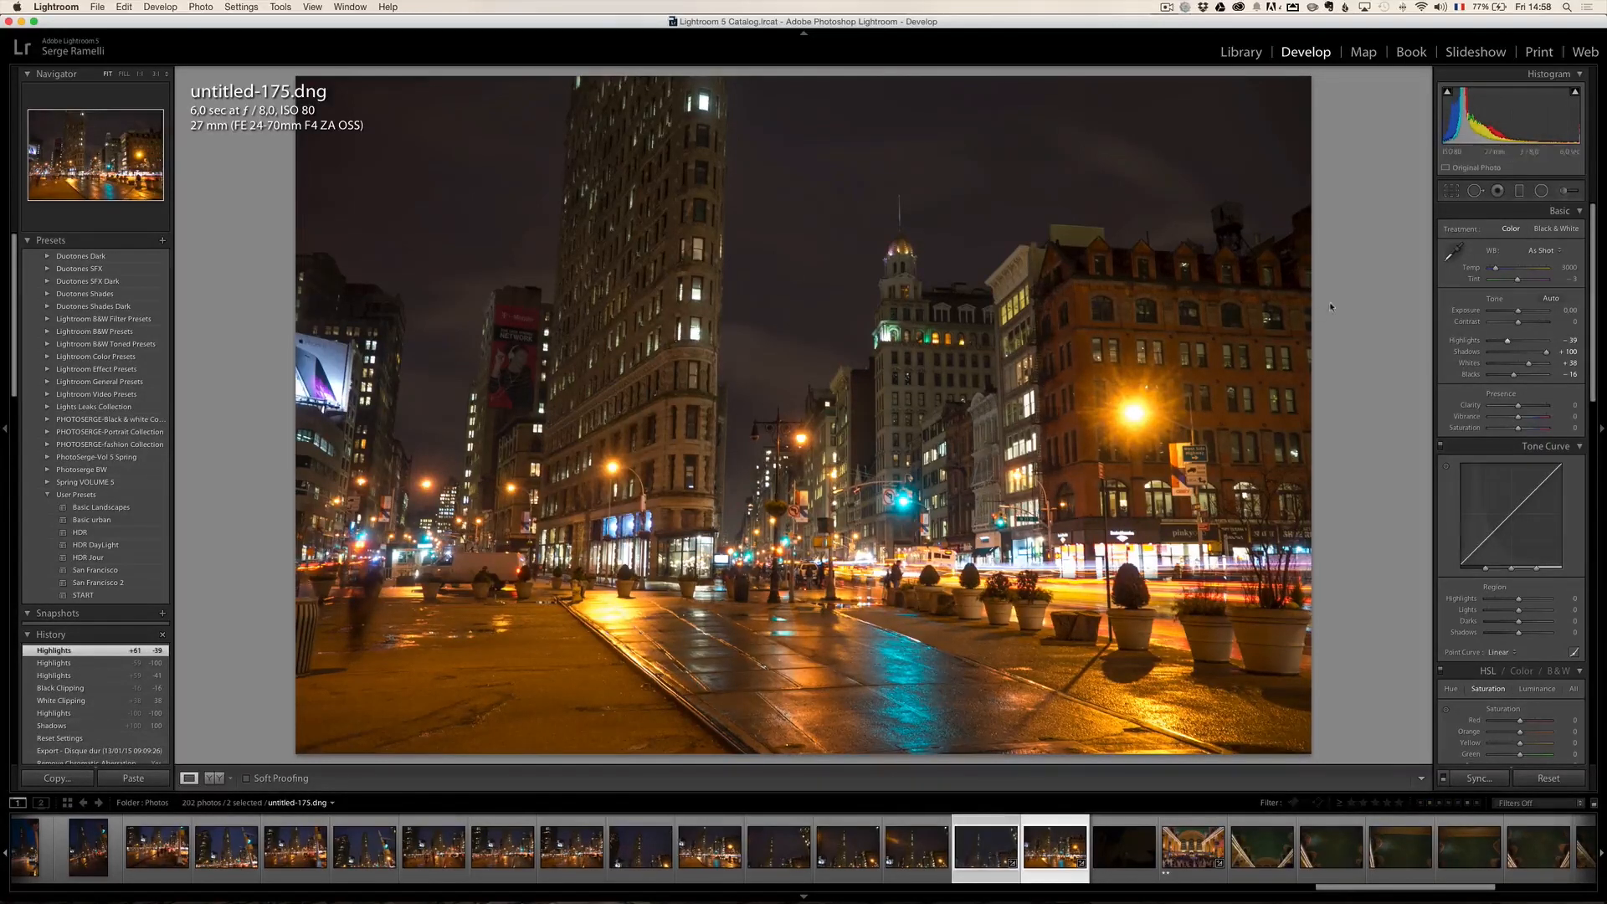
# Try the Daylight, Cloudy, Shade and Fluorescent white balance presets on the photo and settle on Tungsten.
pyautogui.click(1550, 251)
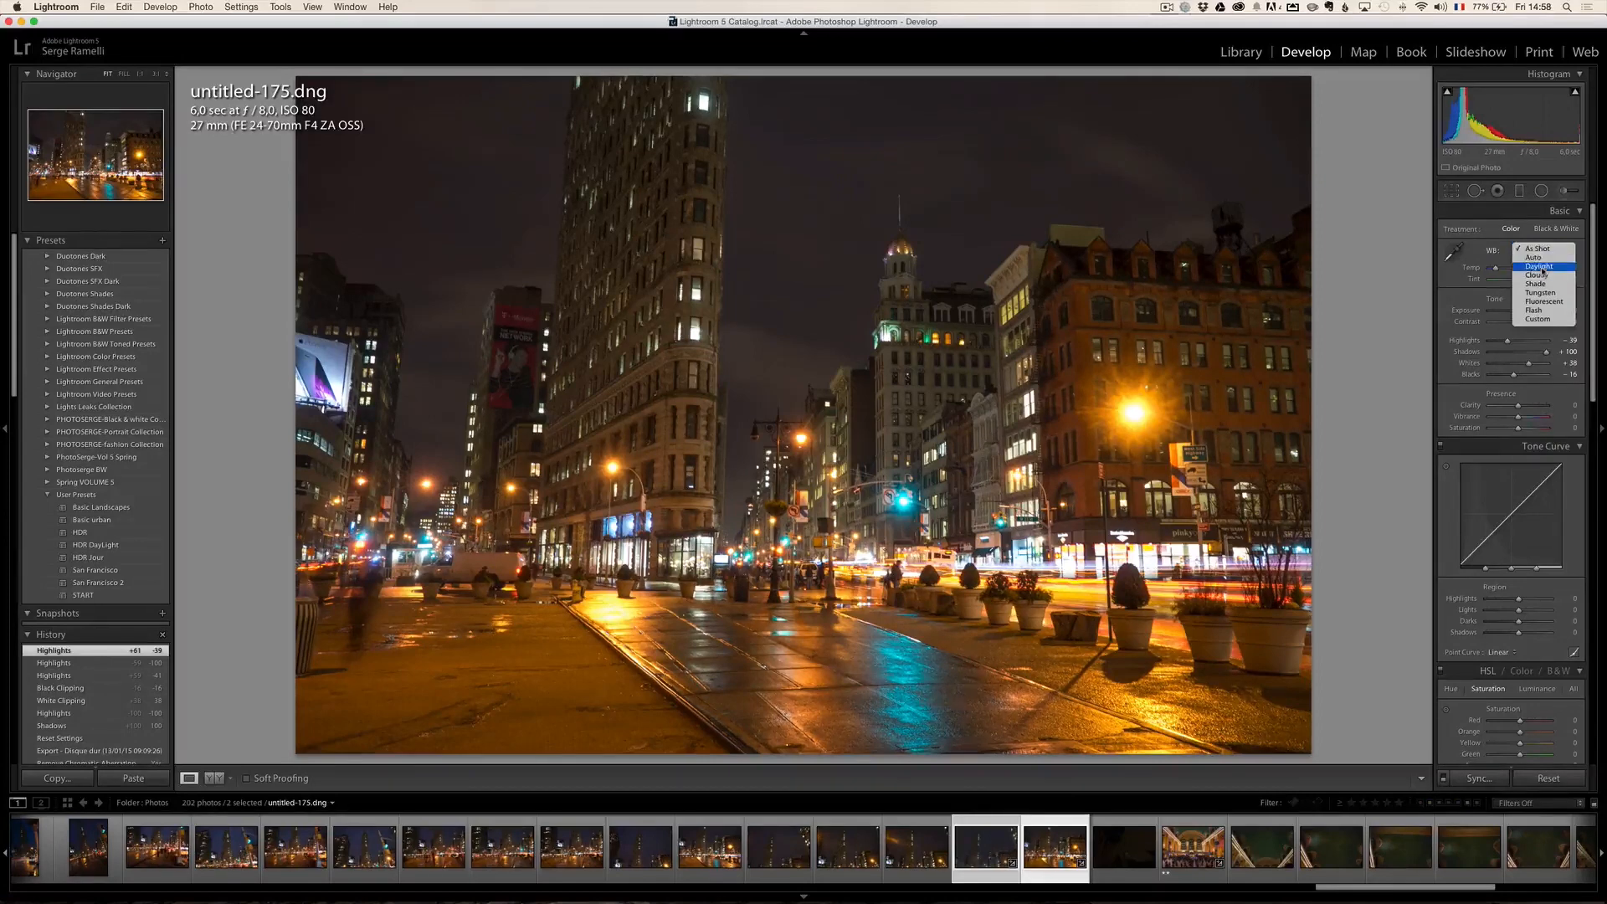
pyautogui.click(1544, 268)
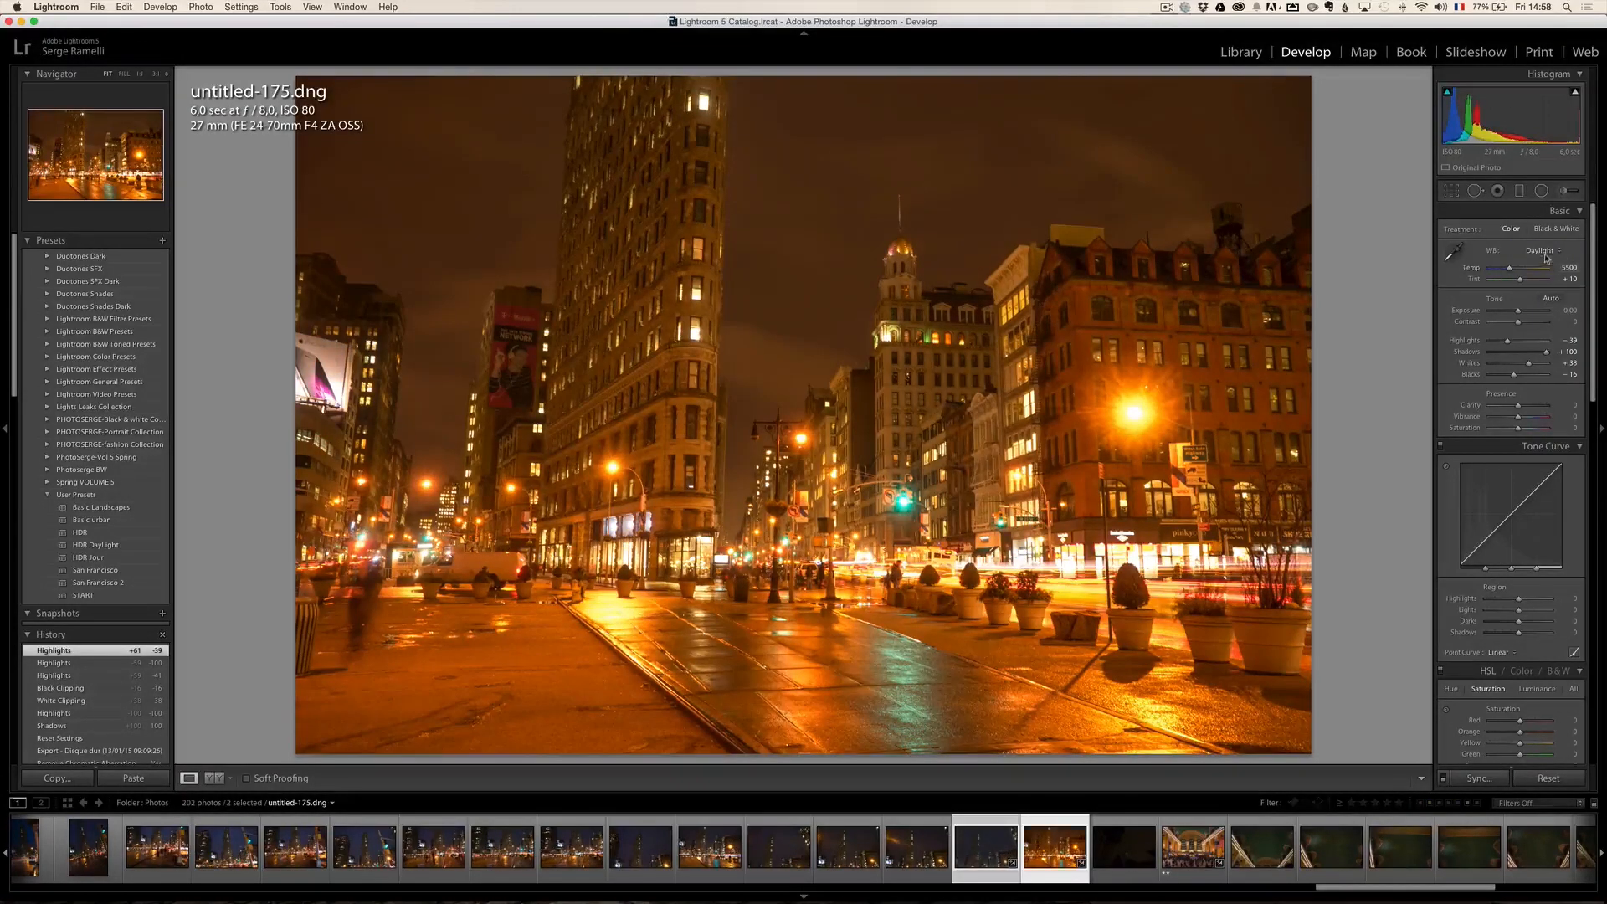
pyautogui.click(1547, 257)
pyautogui.click(1547, 264)
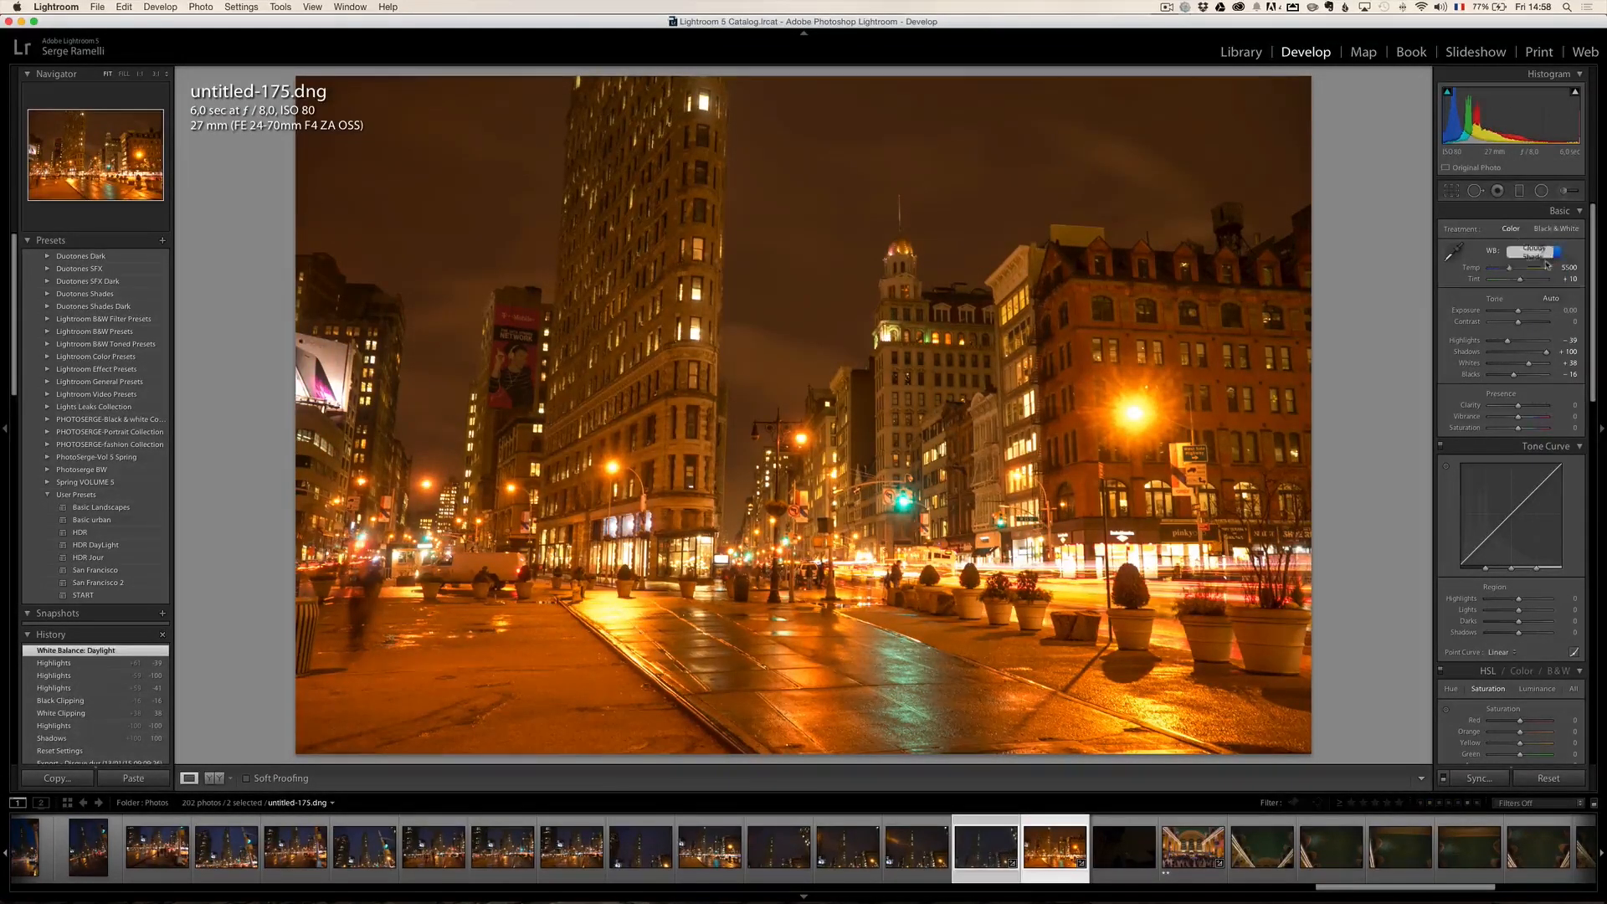
pyautogui.click(1547, 258)
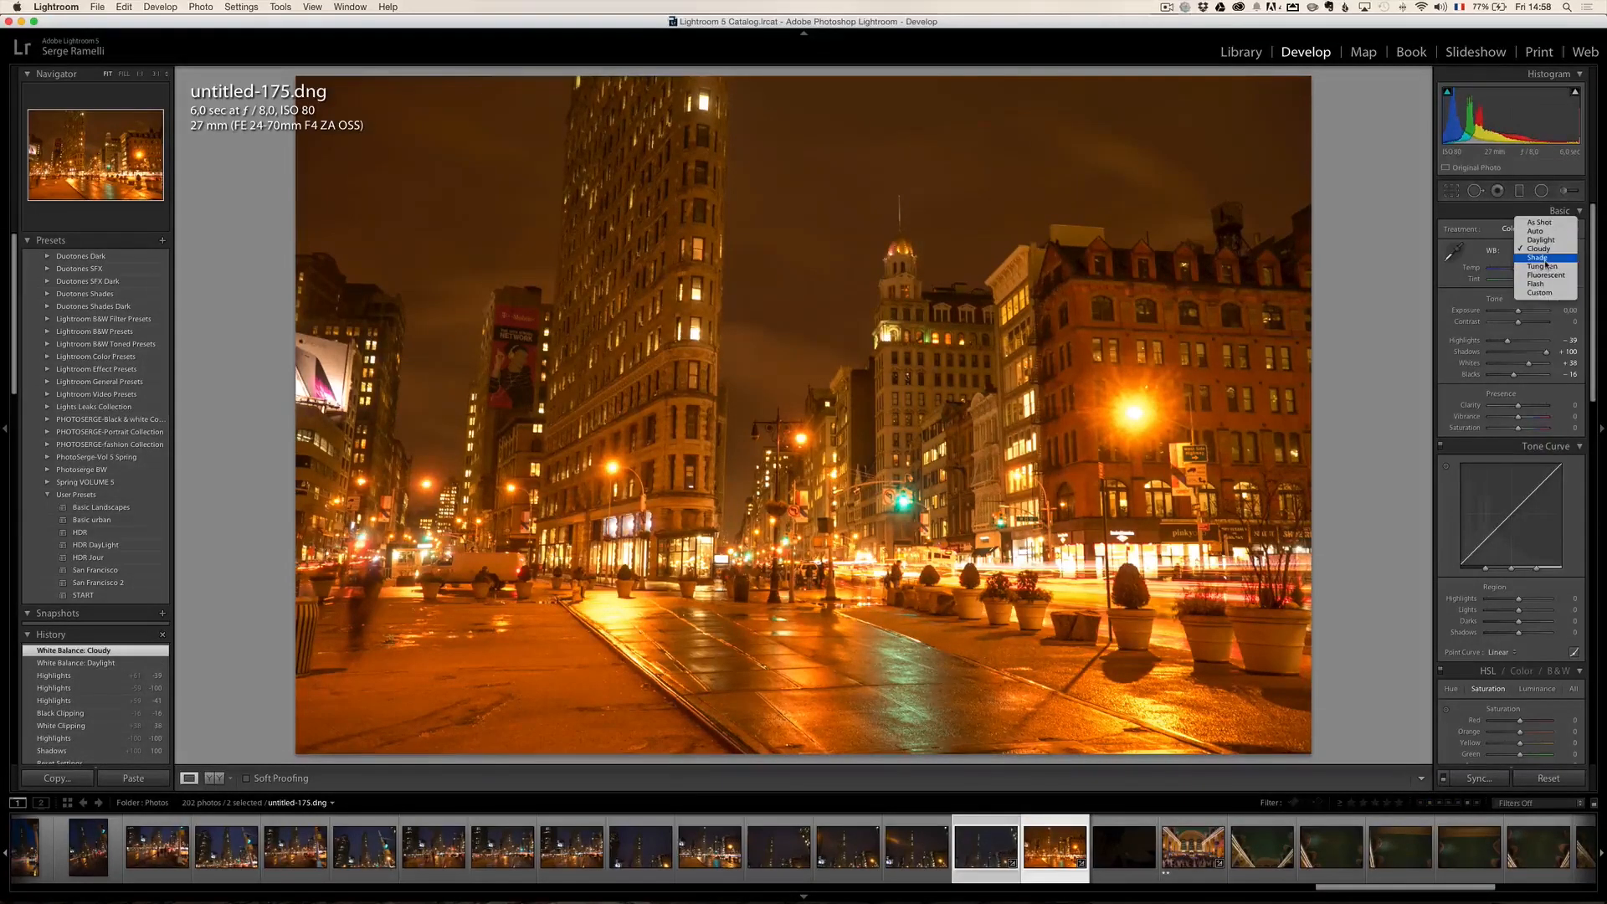
pyautogui.click(1545, 257)
pyautogui.click(1546, 262)
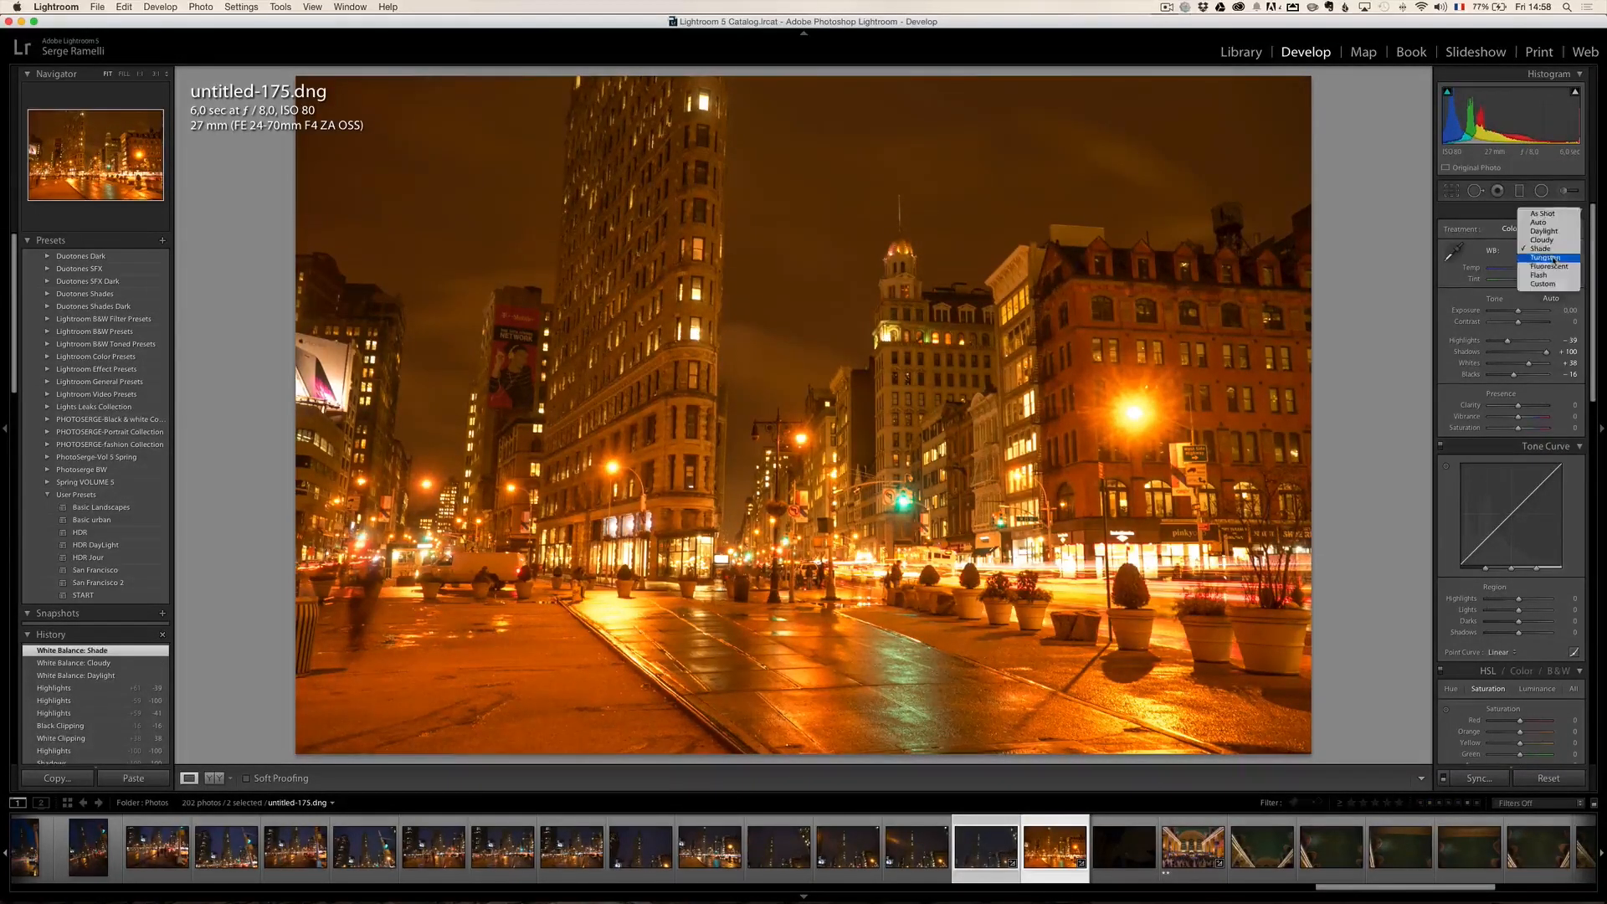
pyautogui.click(1552, 260)
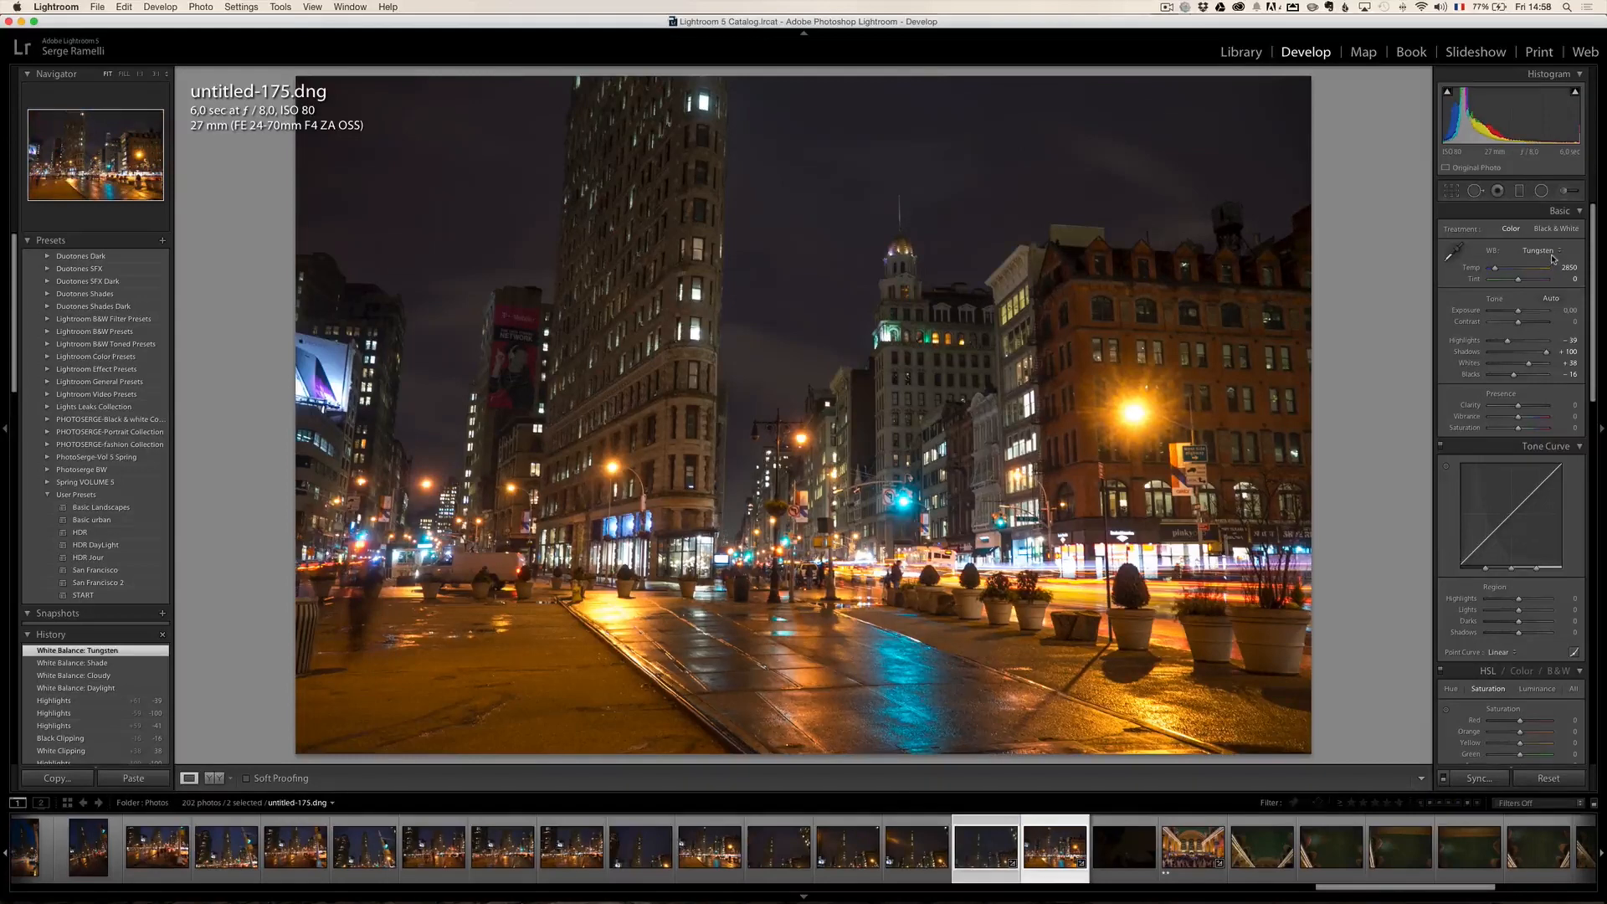
pyautogui.click(1552, 258)
pyautogui.click(1551, 262)
pyautogui.click(1548, 262)
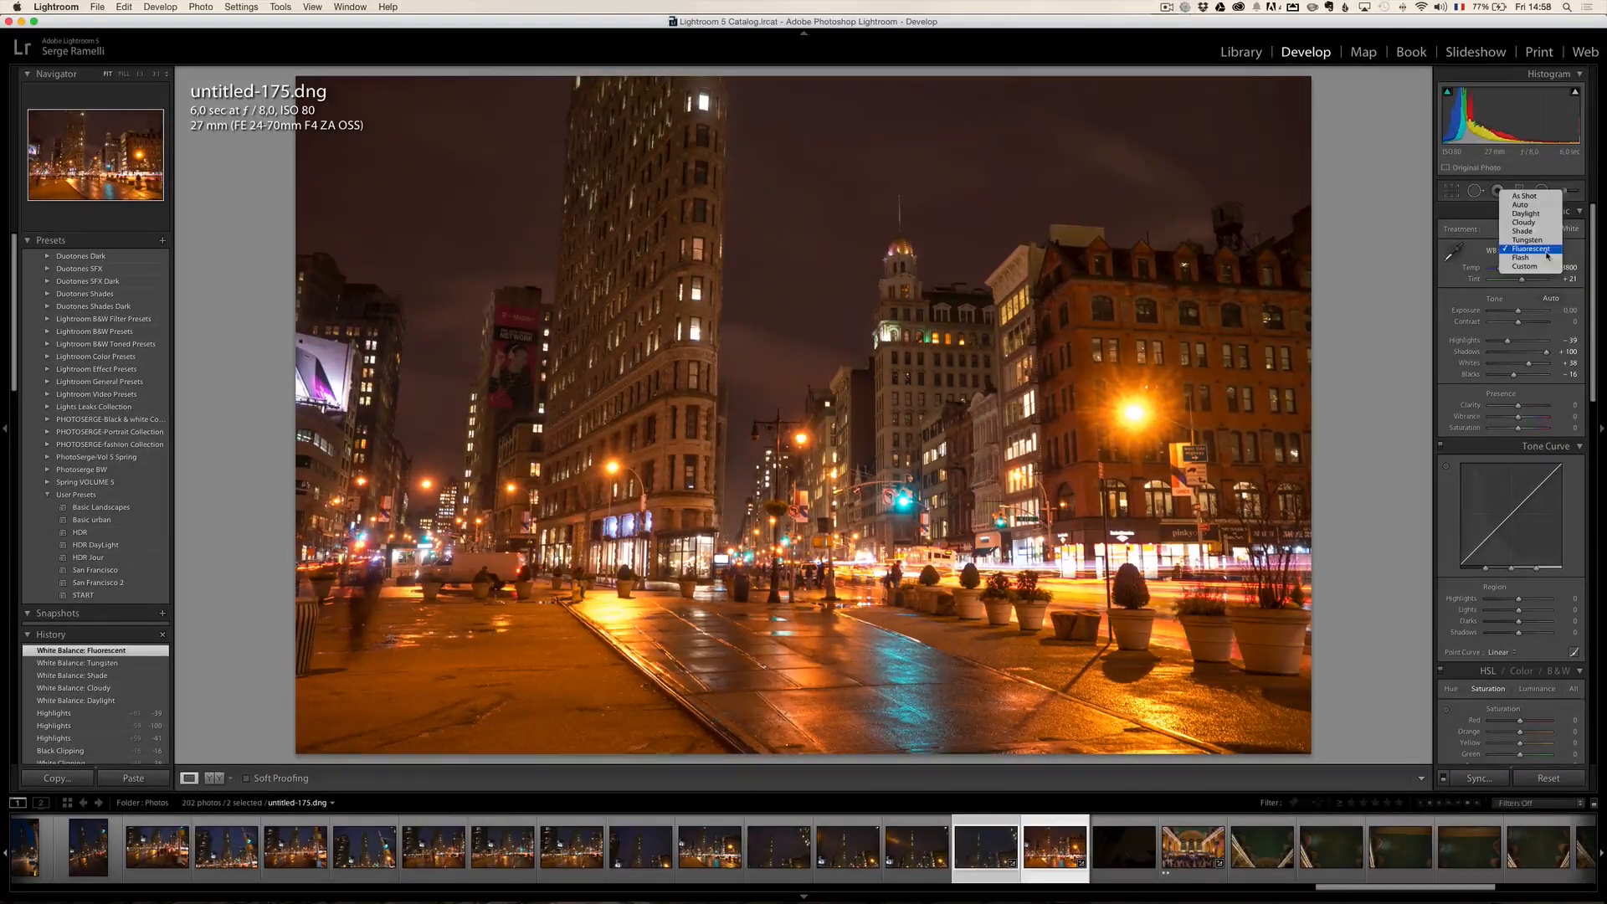
pyautogui.click(1544, 243)
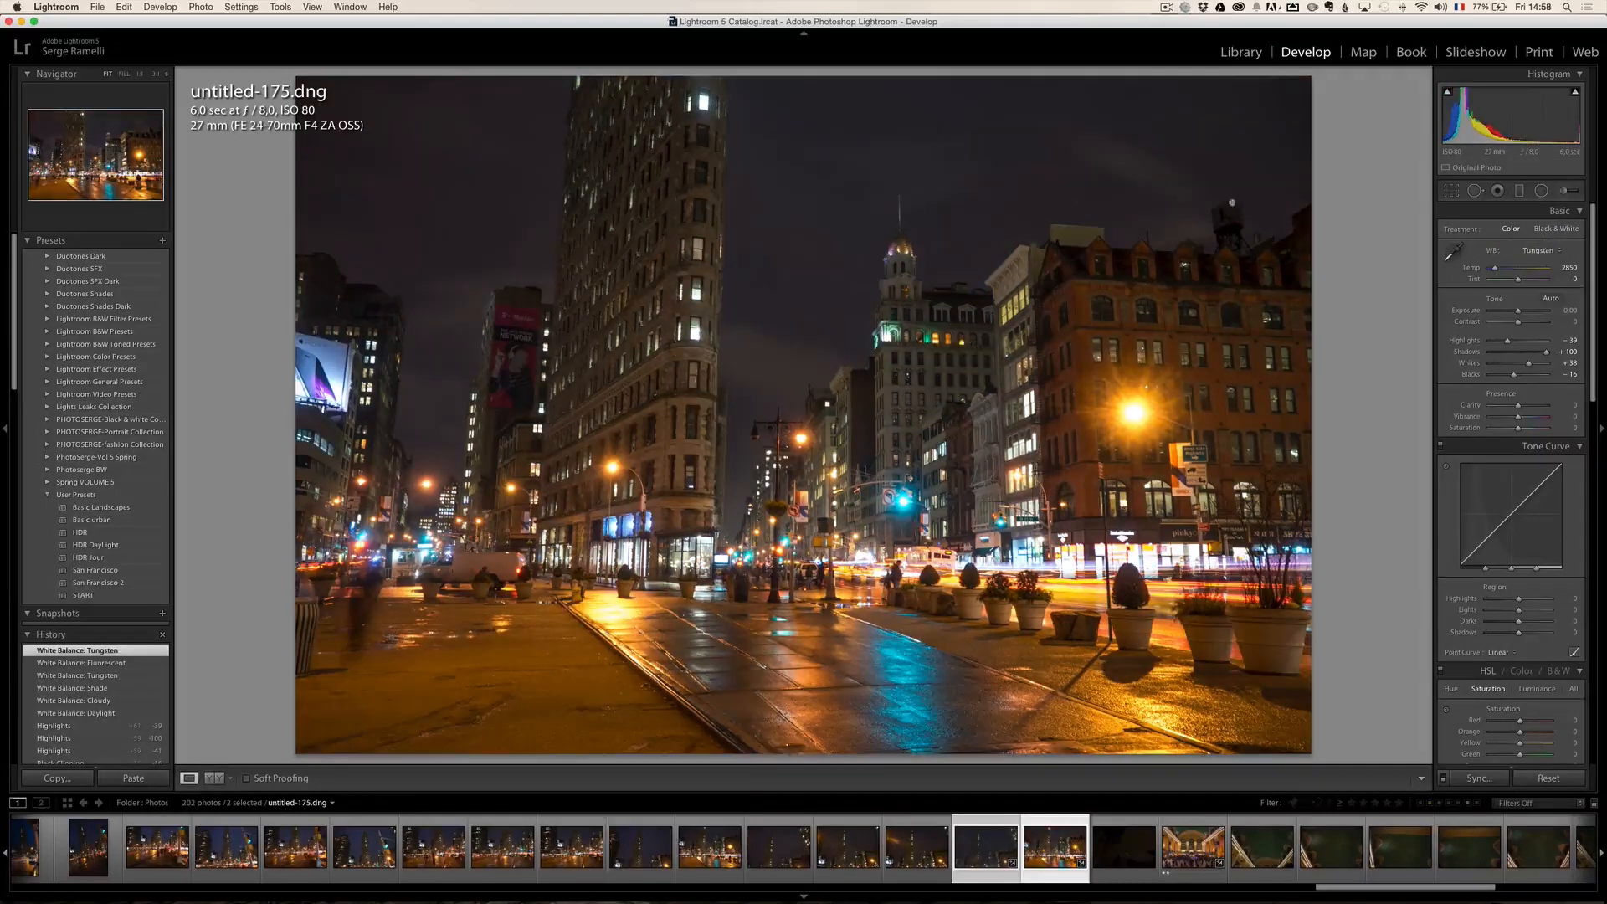
# Set the photo's Tint to +12 and Clarity to -19.
pyautogui.moveTo(1517, 280); pyautogui.dragTo(1522, 283)
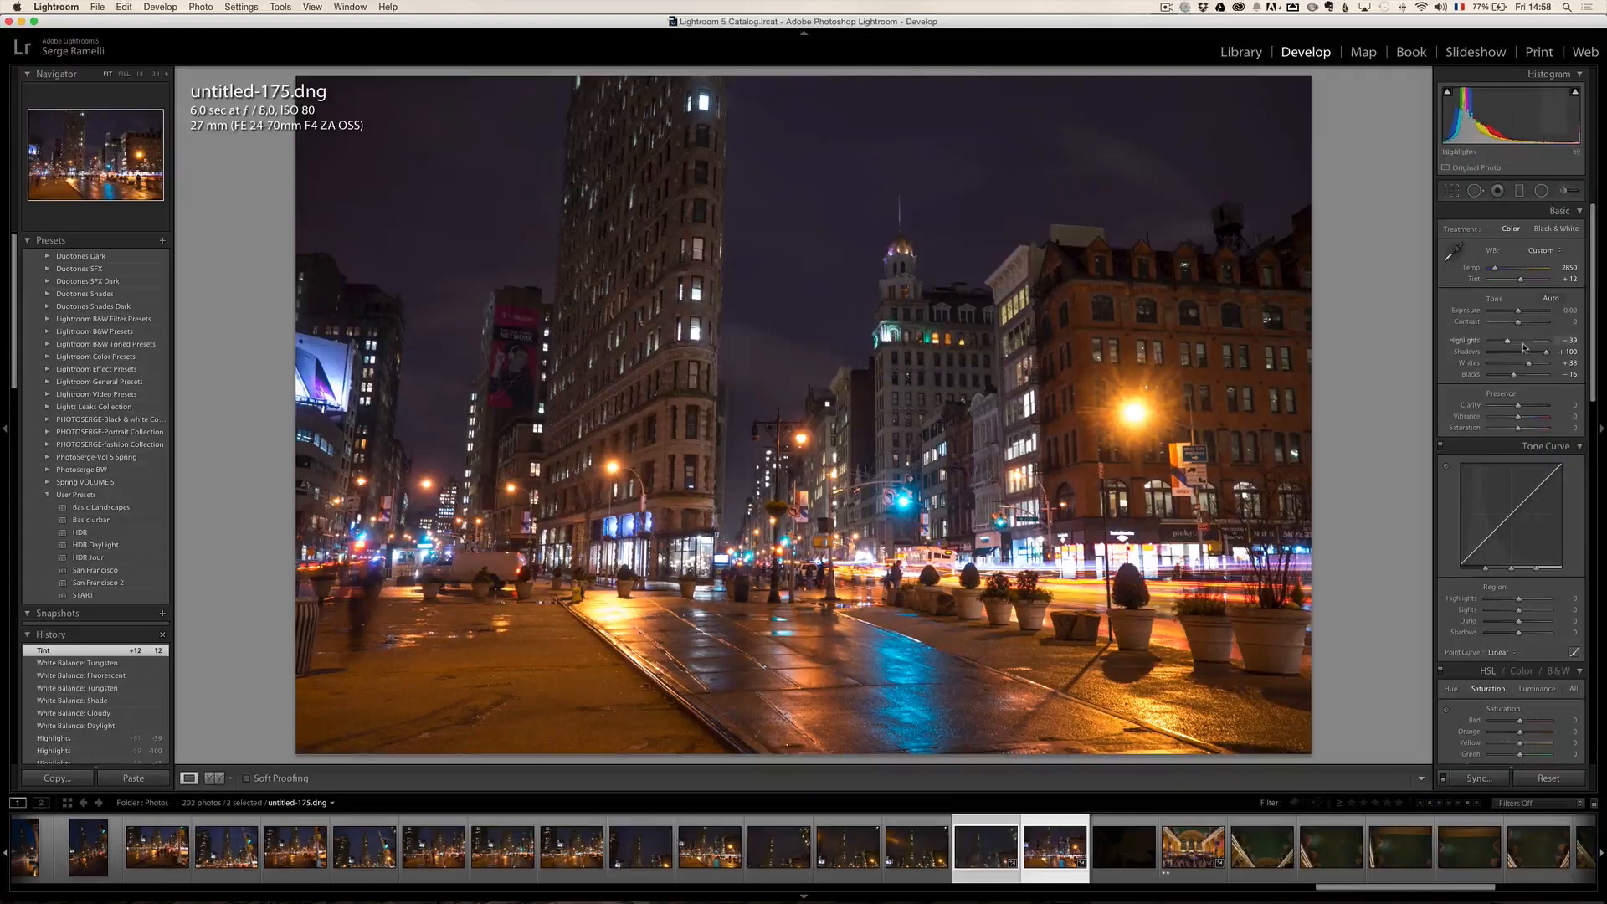
pyautogui.moveTo(1517, 407); pyautogui.dragTo(1514, 411)
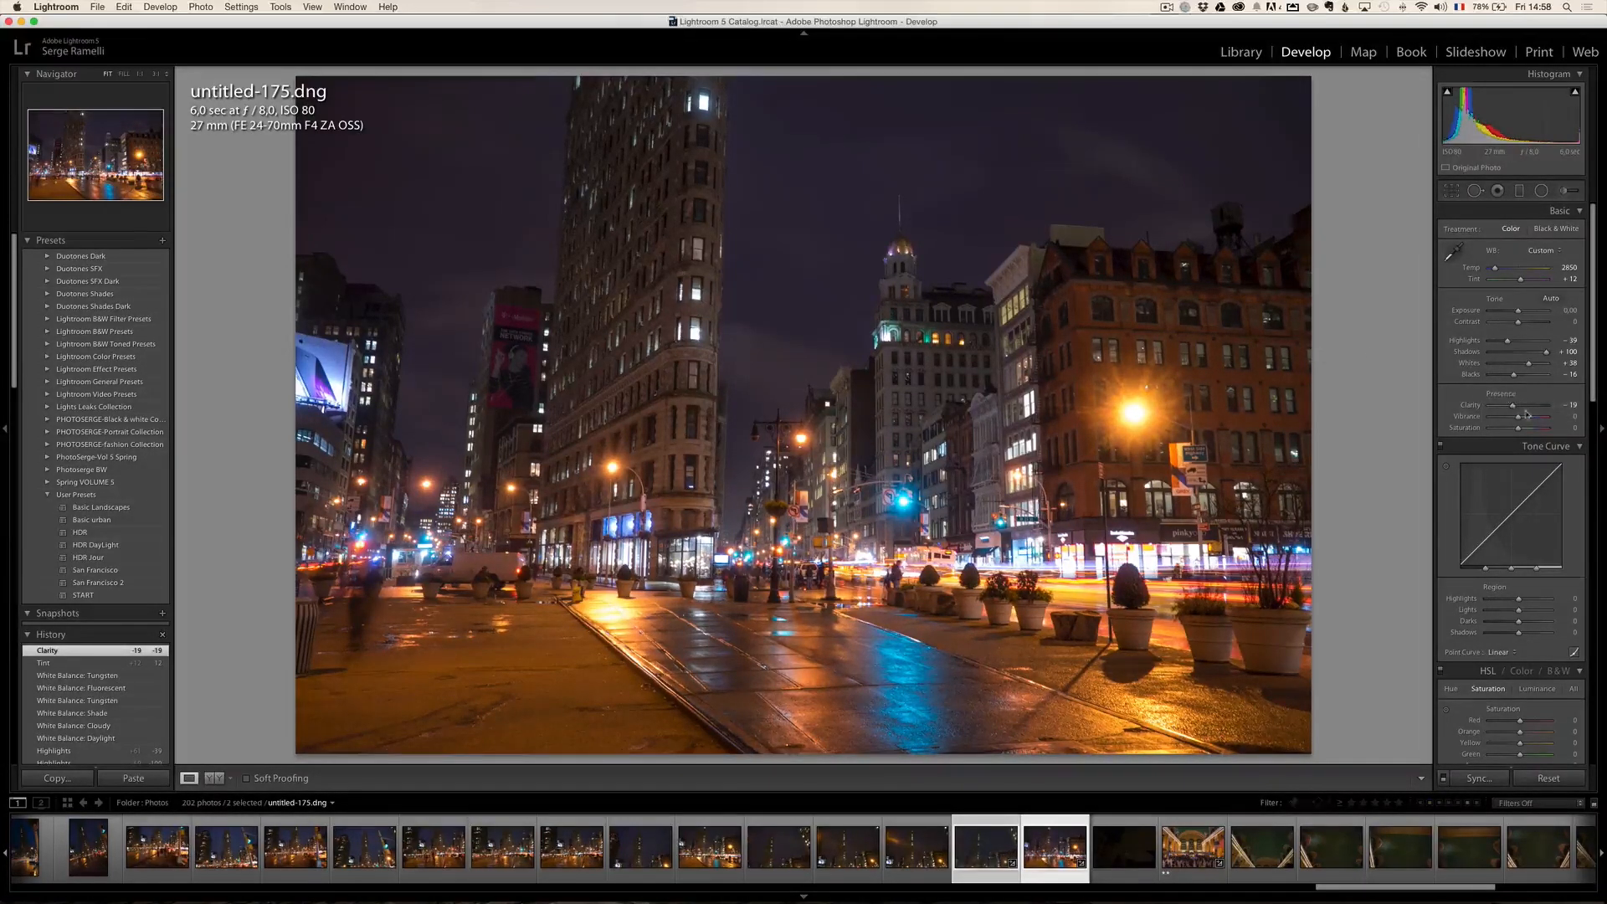
# Enable lens profile corrections for untitled-175.dng.
pyautogui.scroll(-6, 1529, 443)
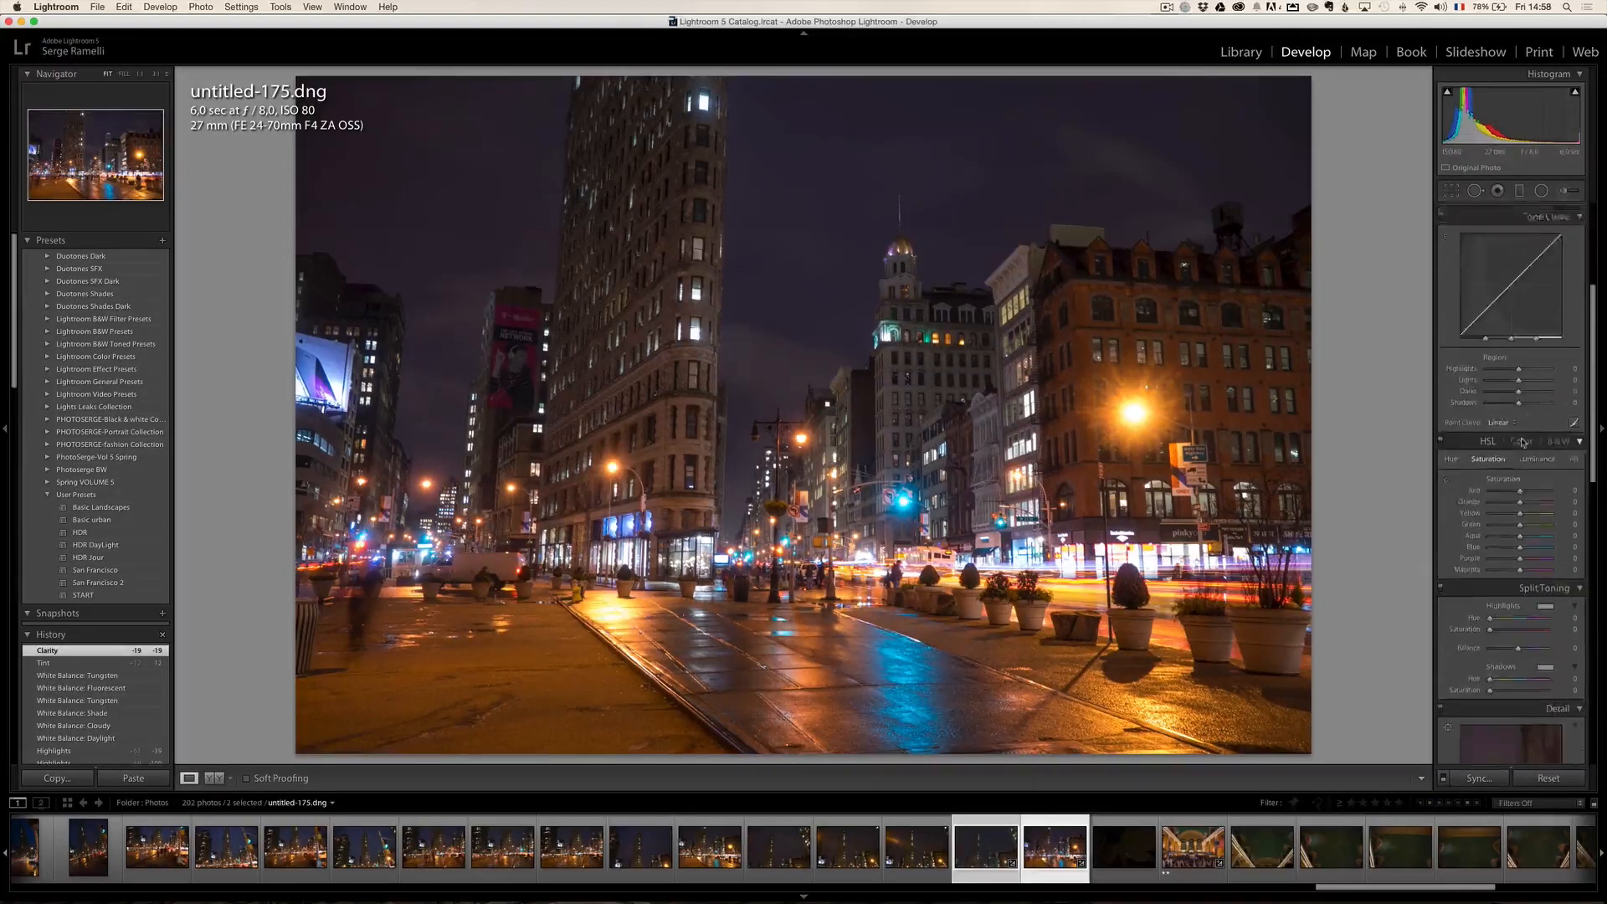
pyautogui.click(674, 321)
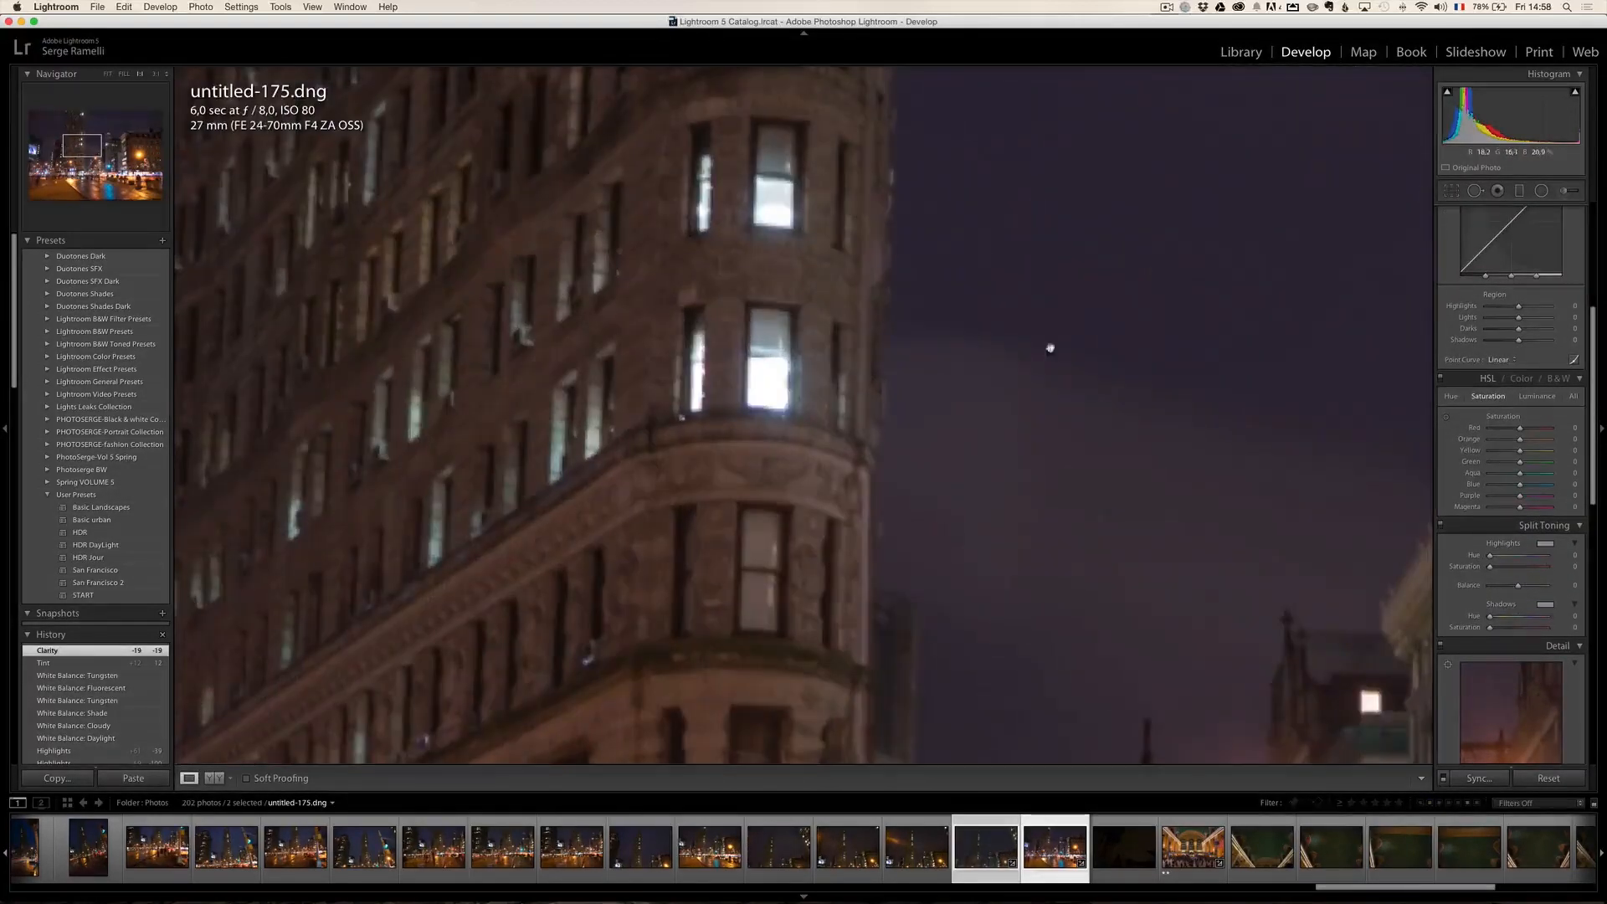
pyautogui.scroll(-5, 1495, 418)
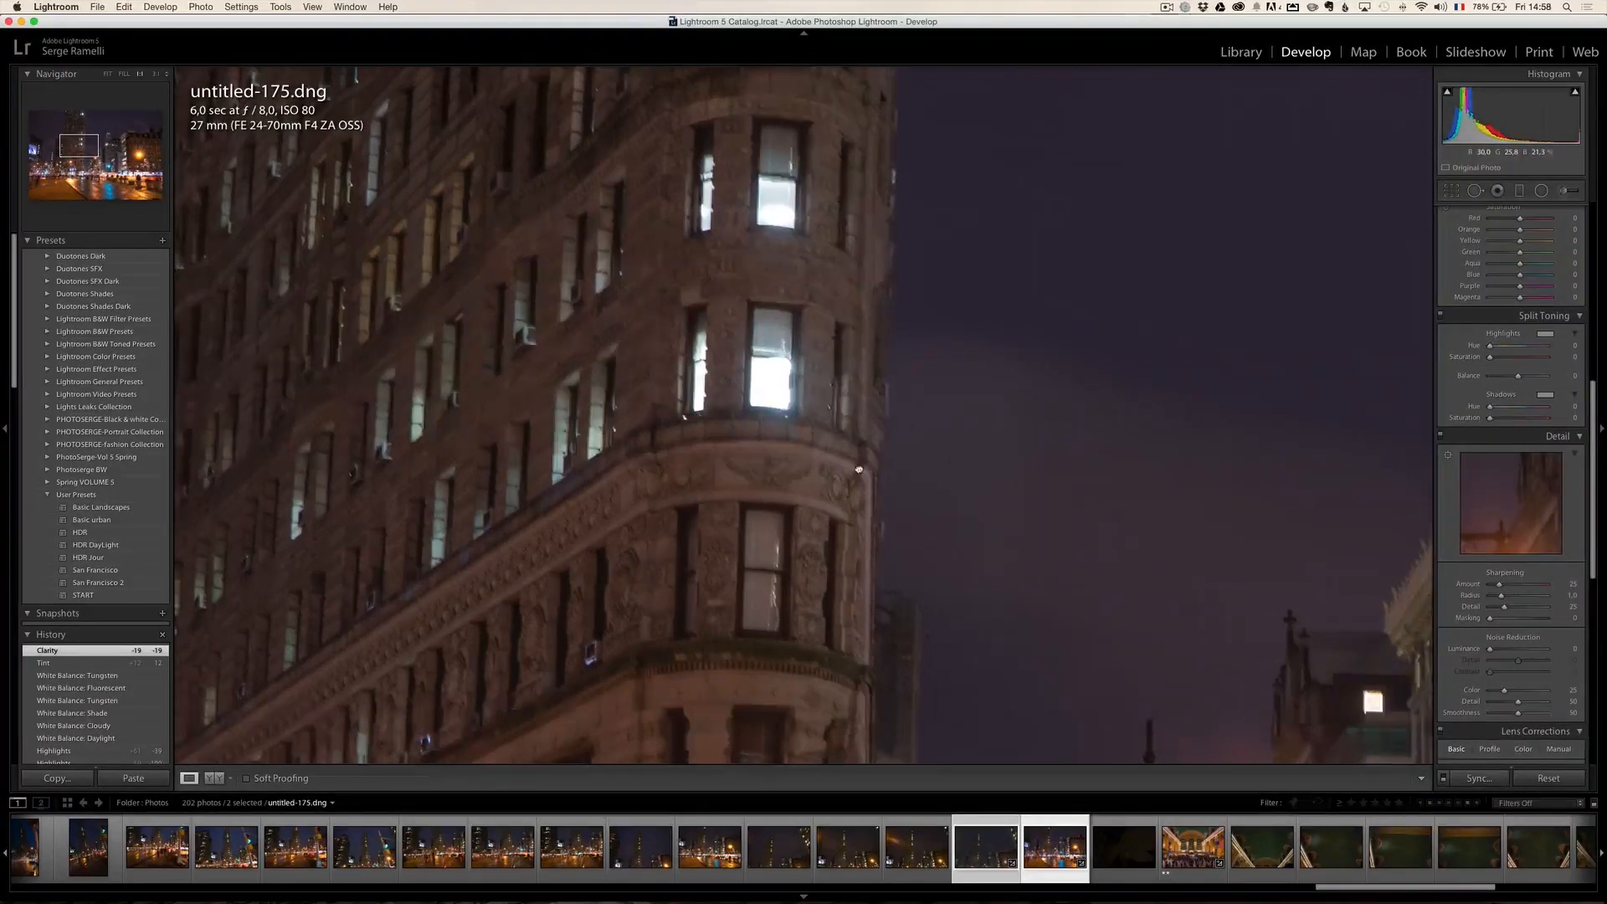
pyautogui.moveTo(713, 487); pyautogui.dragTo(851, 470)
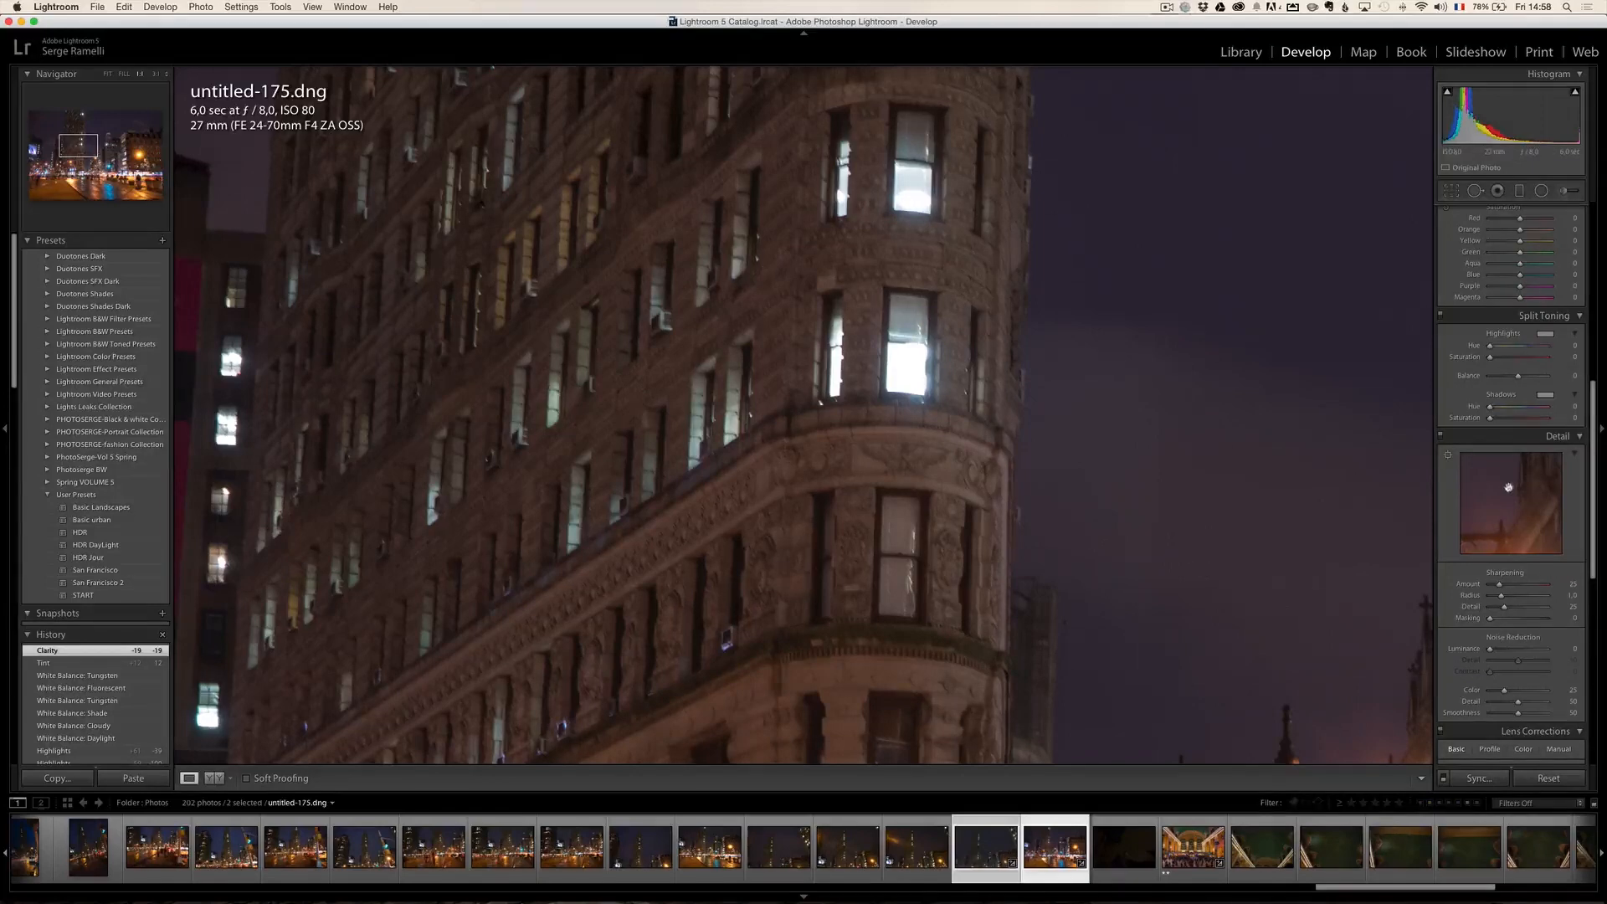
pyautogui.scroll(-3, 1510, 490)
pyautogui.scroll(-3, 1511, 488)
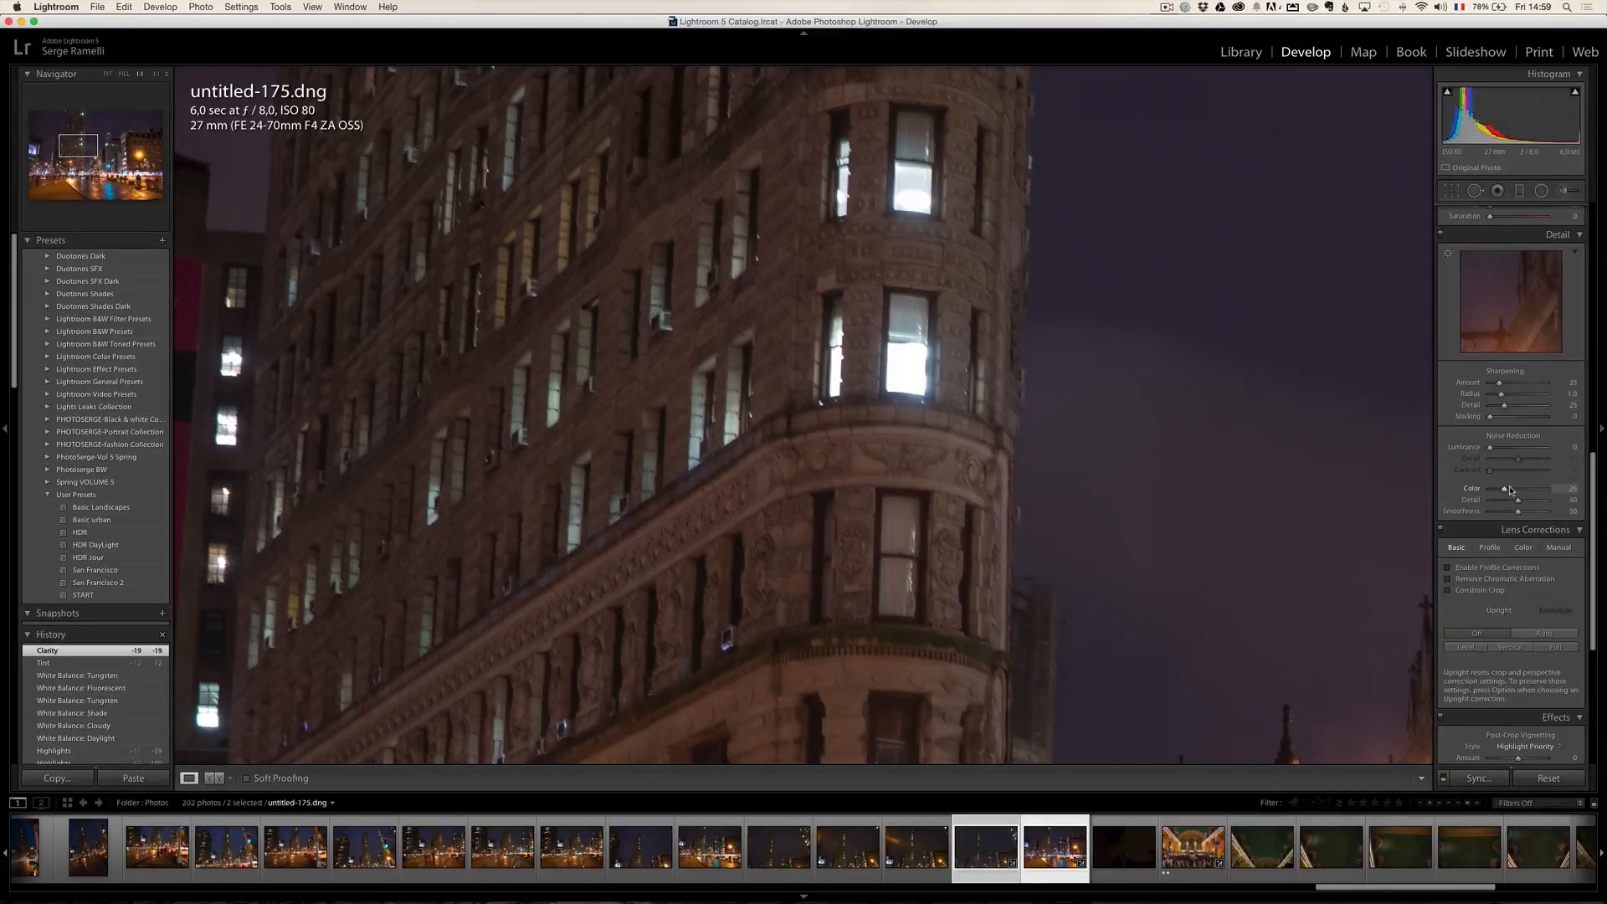
pyautogui.click(1481, 569)
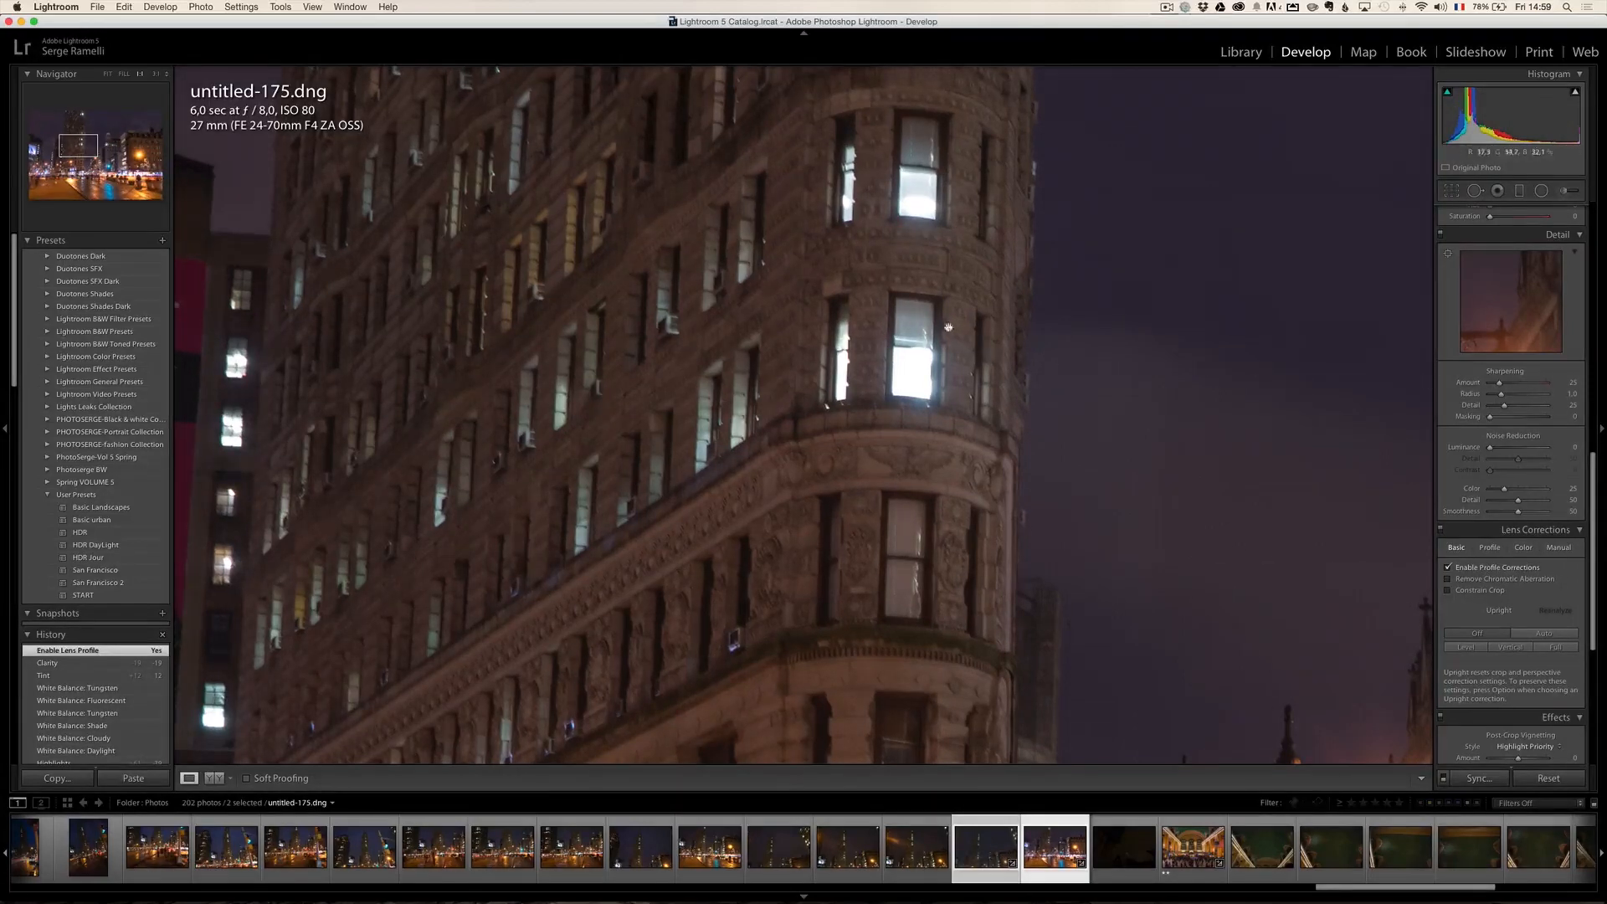
# Set the sharpening Amount to 90 with Masking at 45, and the Luminance noise reduction to 10.
pyautogui.moveTo(1500, 384); pyautogui.dragTo(1523, 385)
pyautogui.moveTo(1490, 446); pyautogui.dragTo(1516, 421)
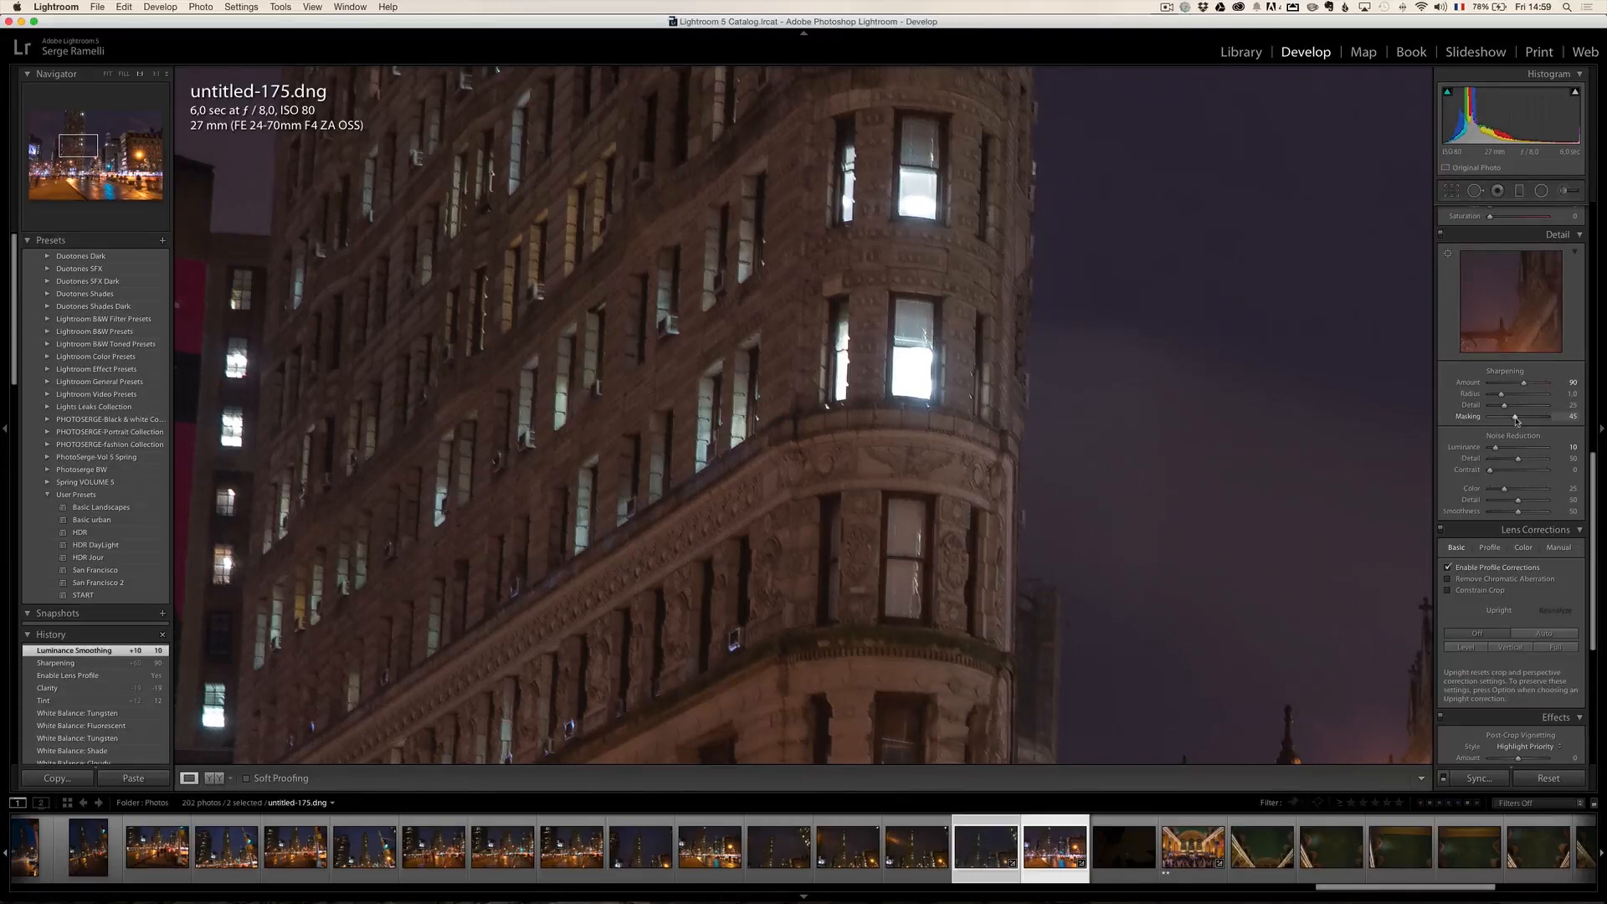
pyautogui.press('alt')
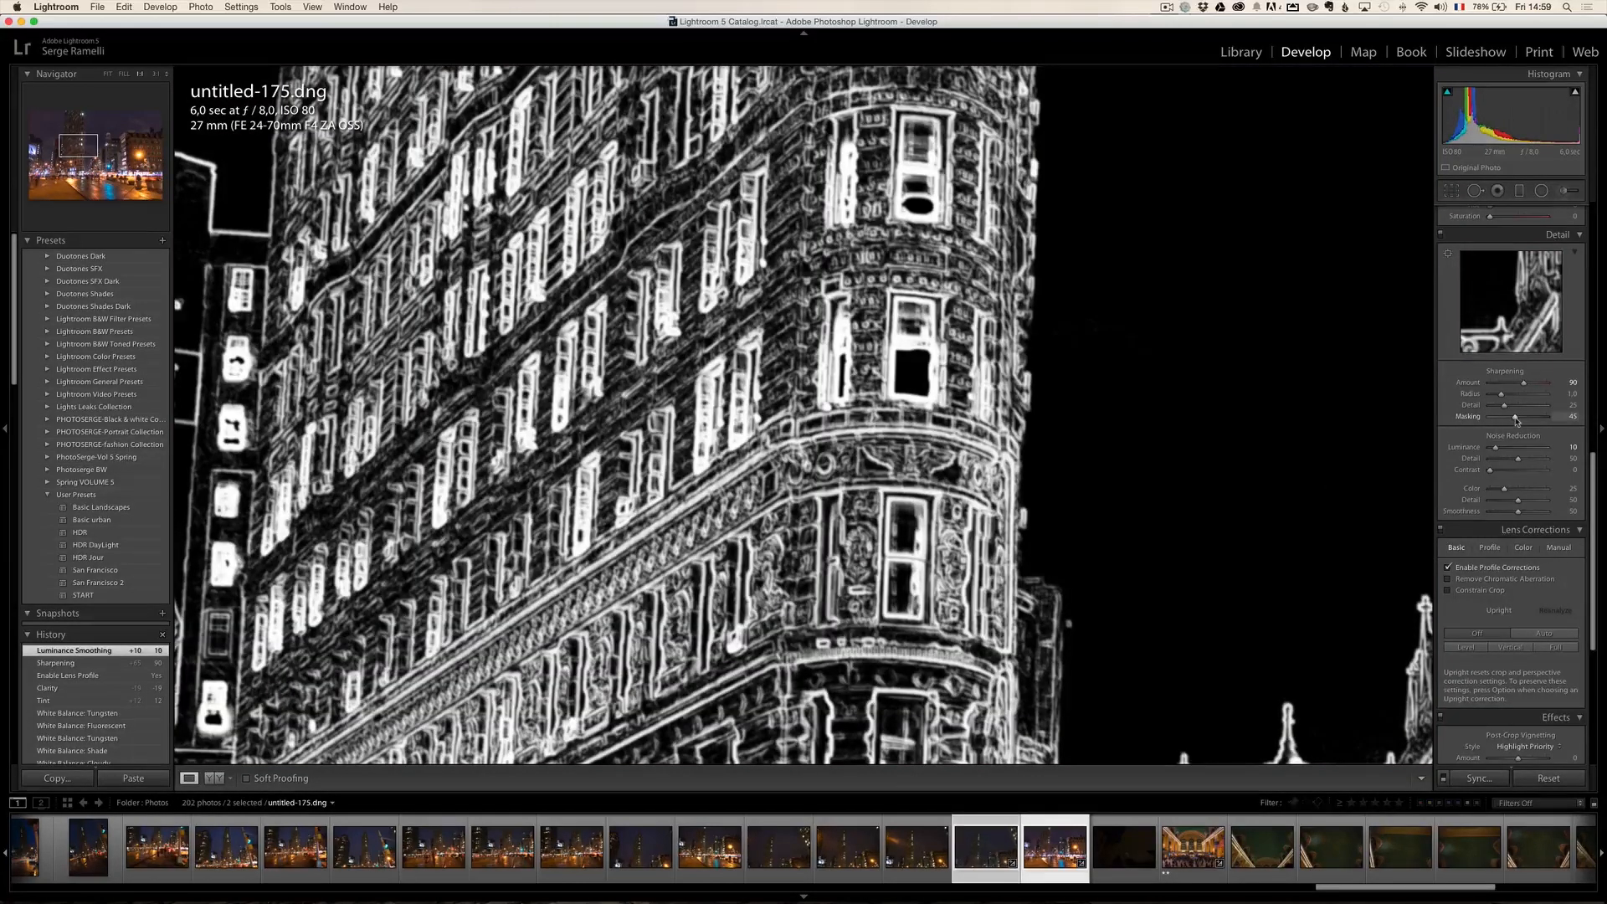
pyautogui.moveTo(1517, 421); pyautogui.dragTo(1513, 421)
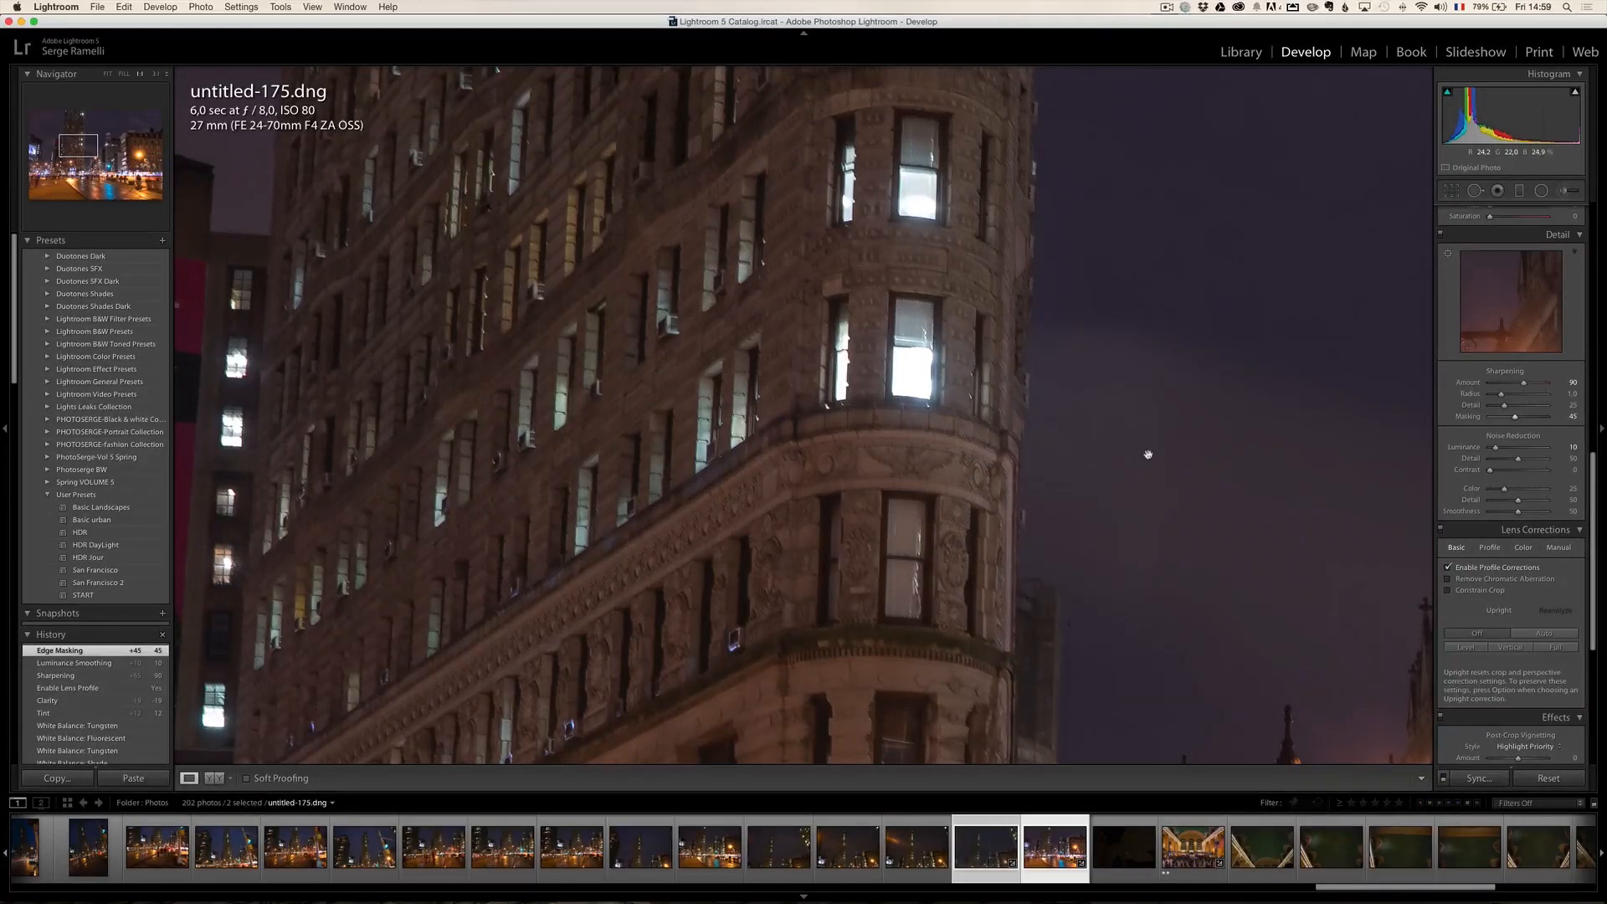
pyautogui.click(905, 415)
pyautogui.click(905, 415)
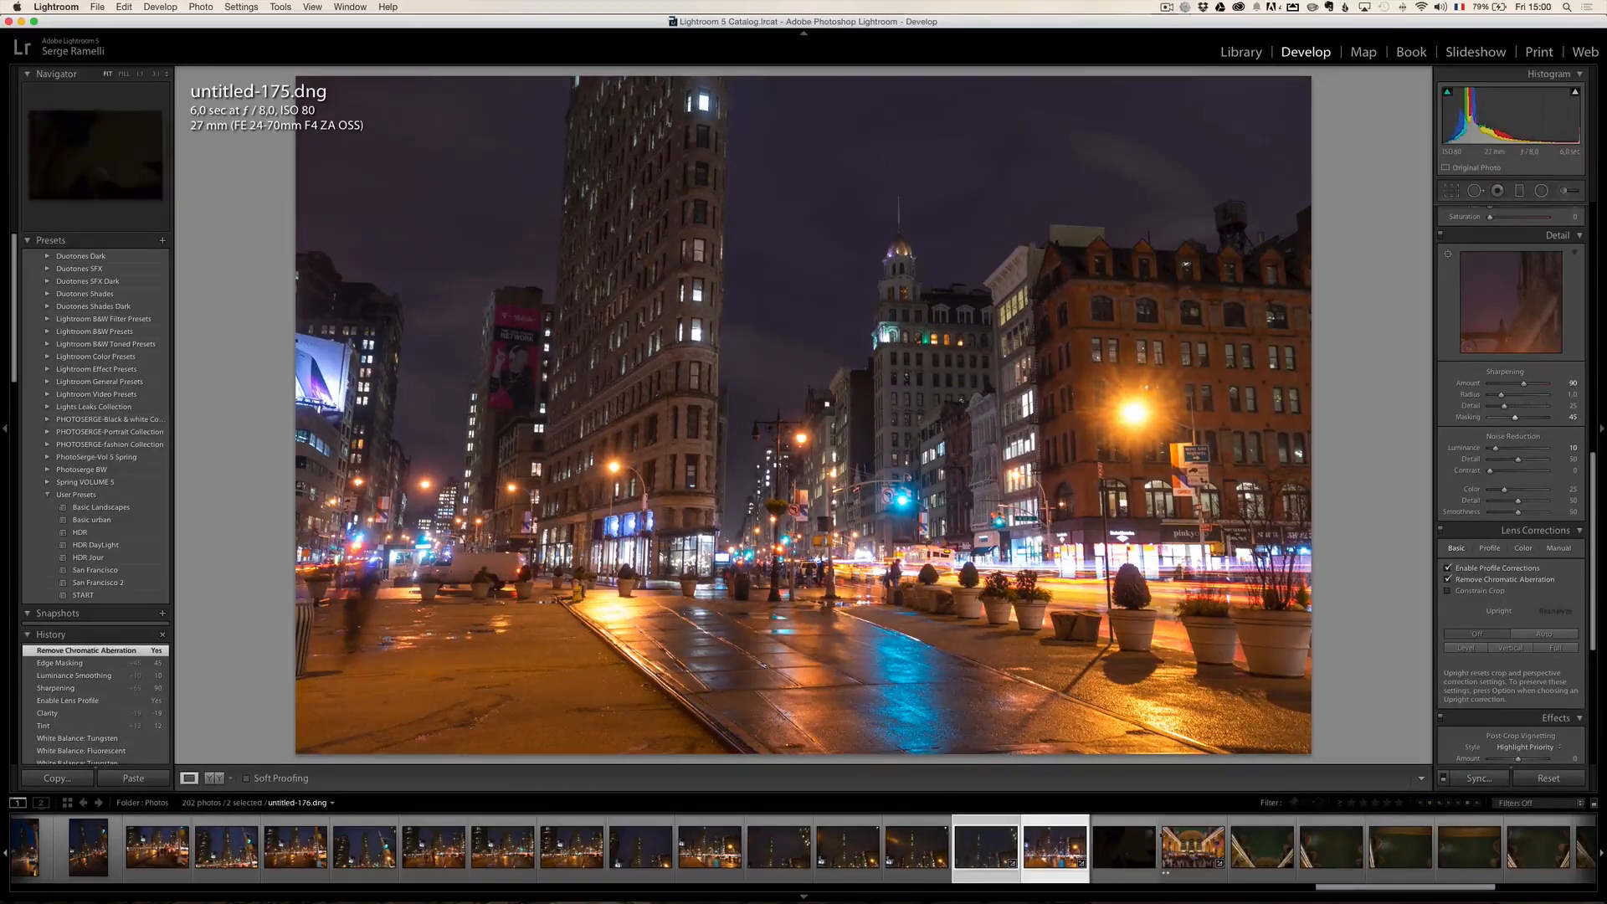
pyautogui.click(977, 841)
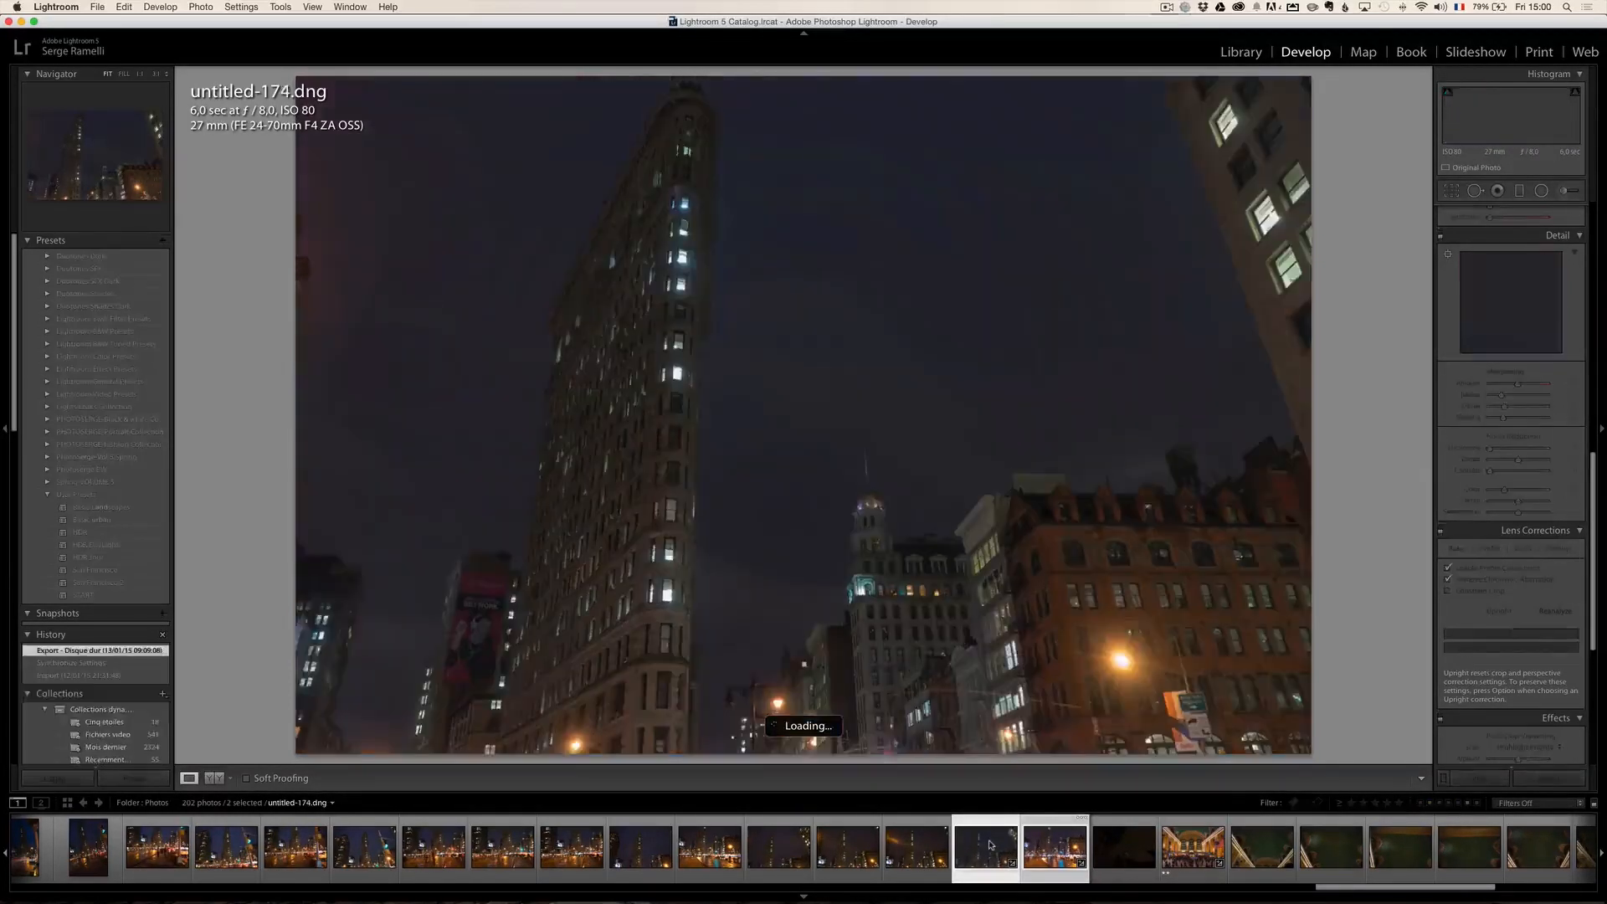
pyautogui.click(1475, 778)
pyautogui.click(1056, 308)
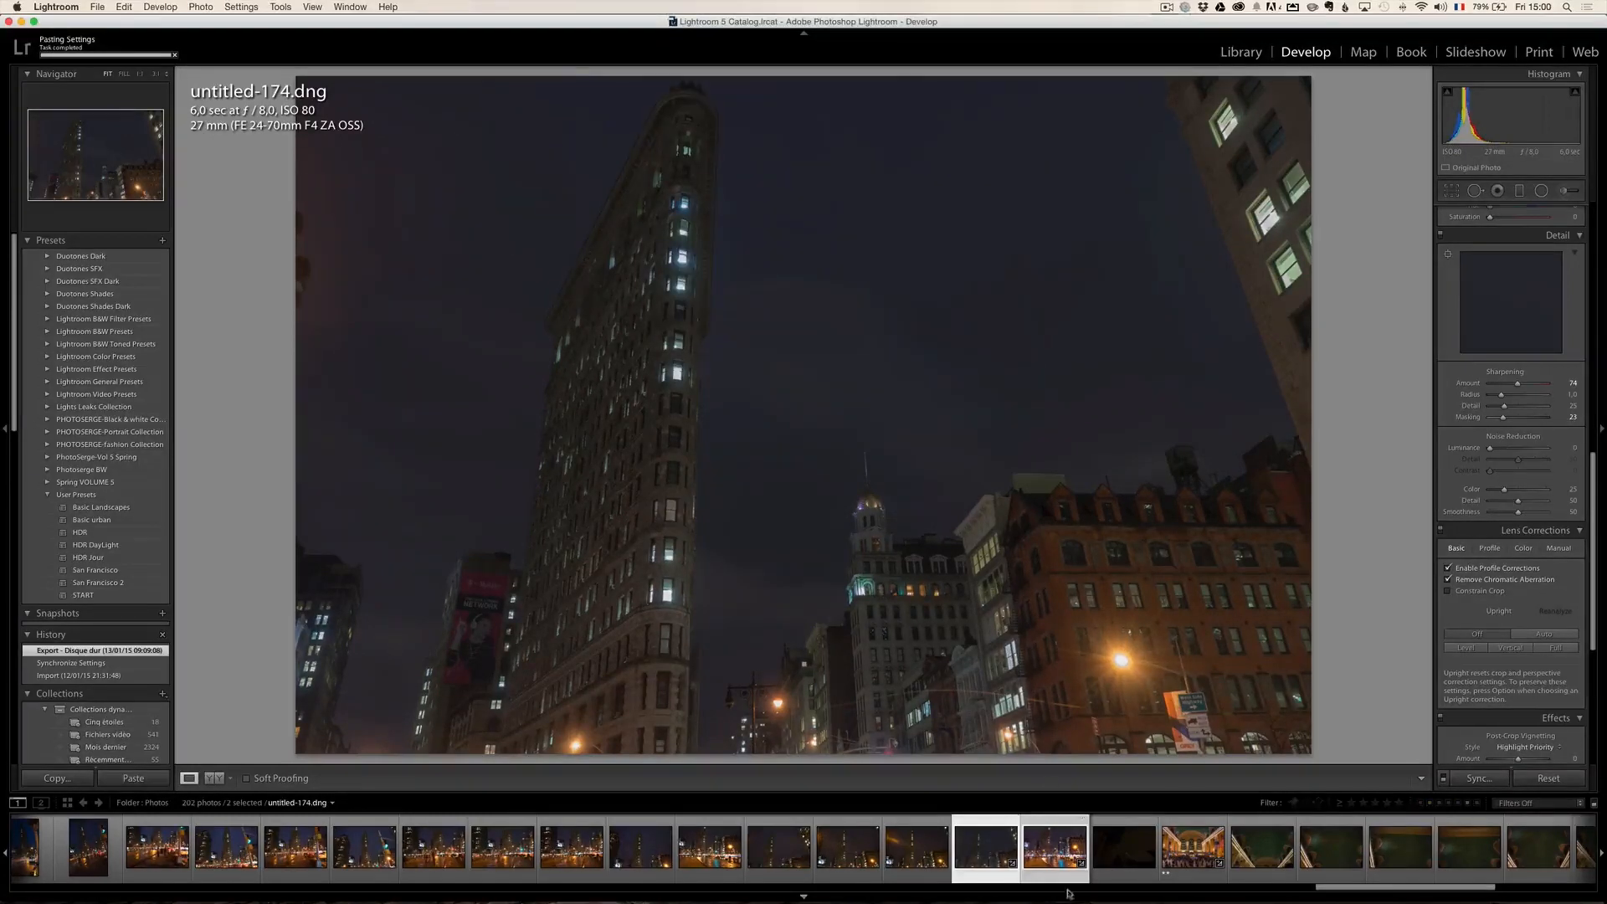
pyautogui.click(1060, 858)
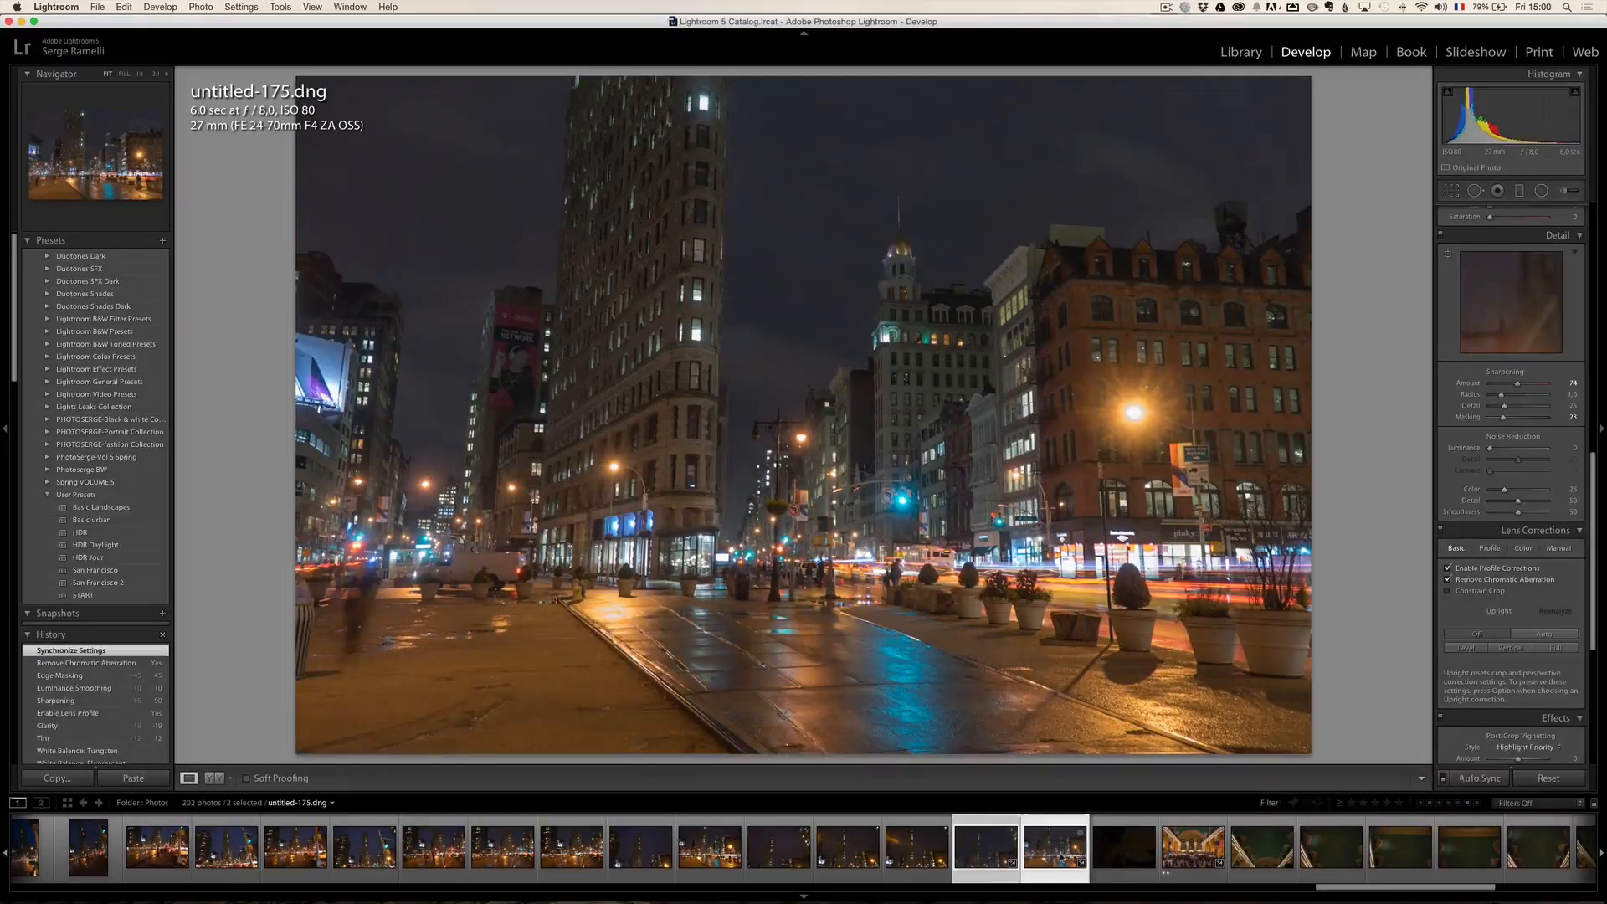
pyautogui.press('super+z')
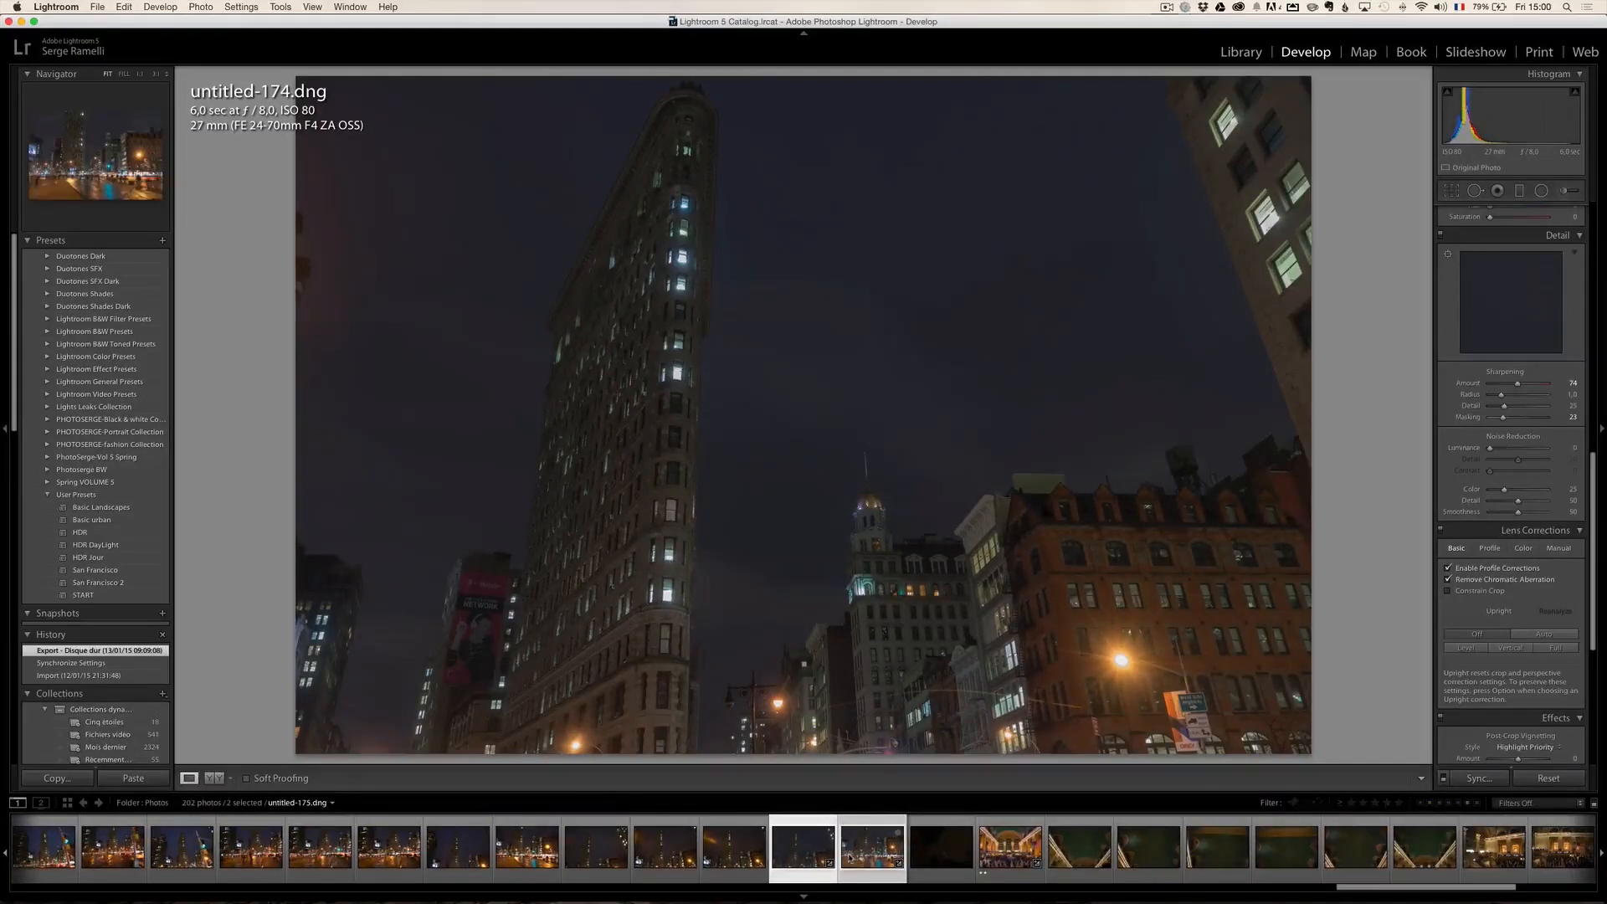
pyautogui.click(862, 858)
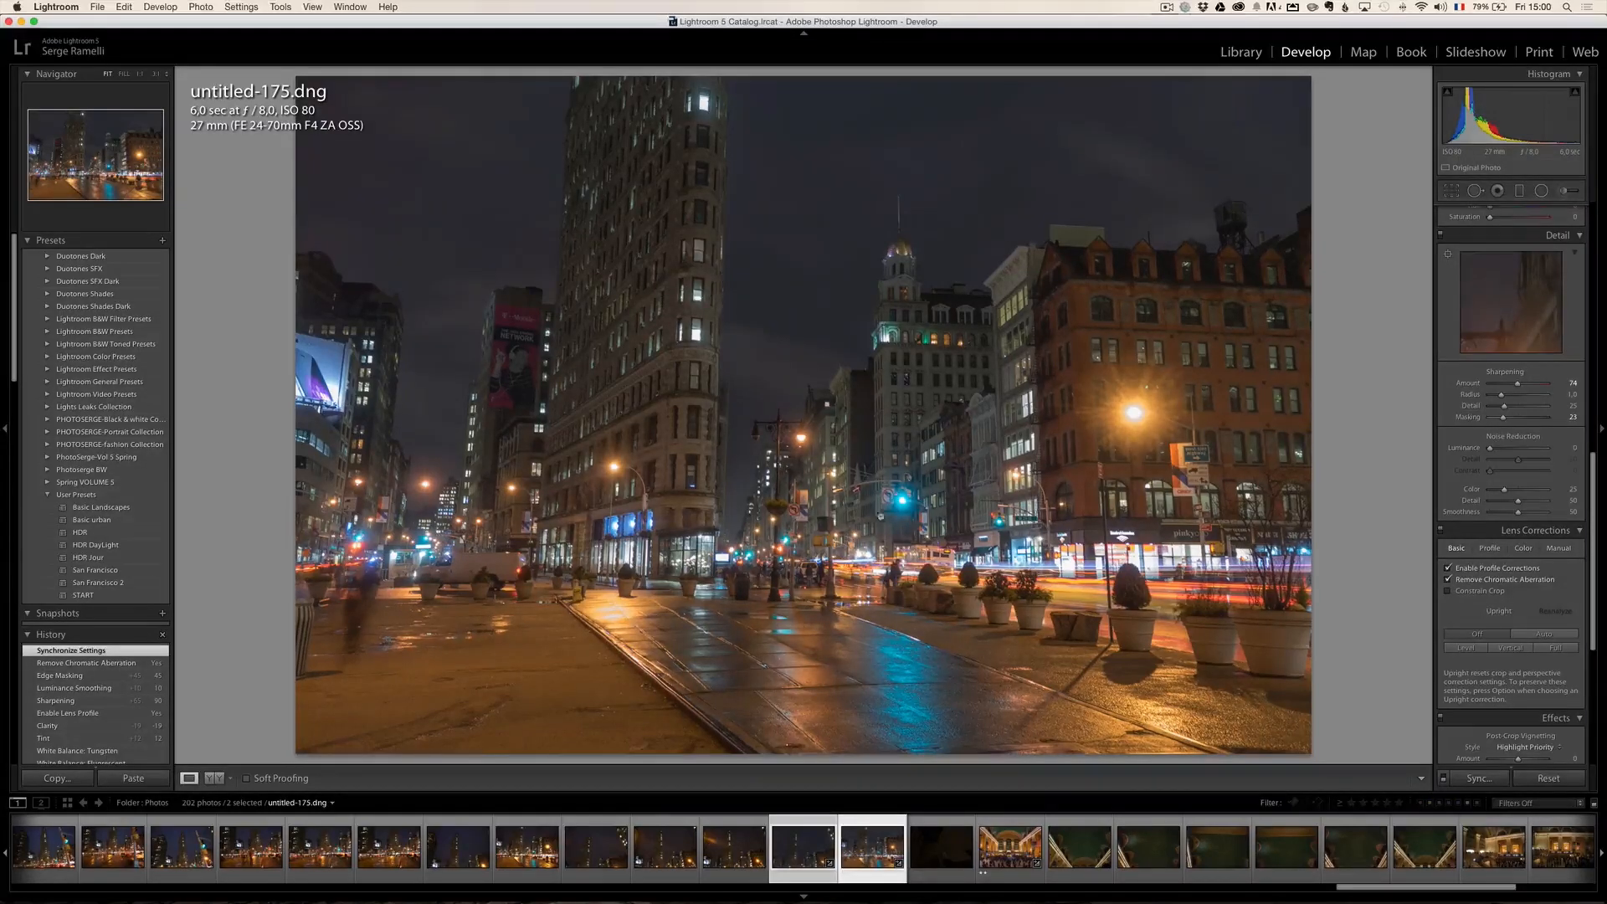
pyautogui.click(124, 667)
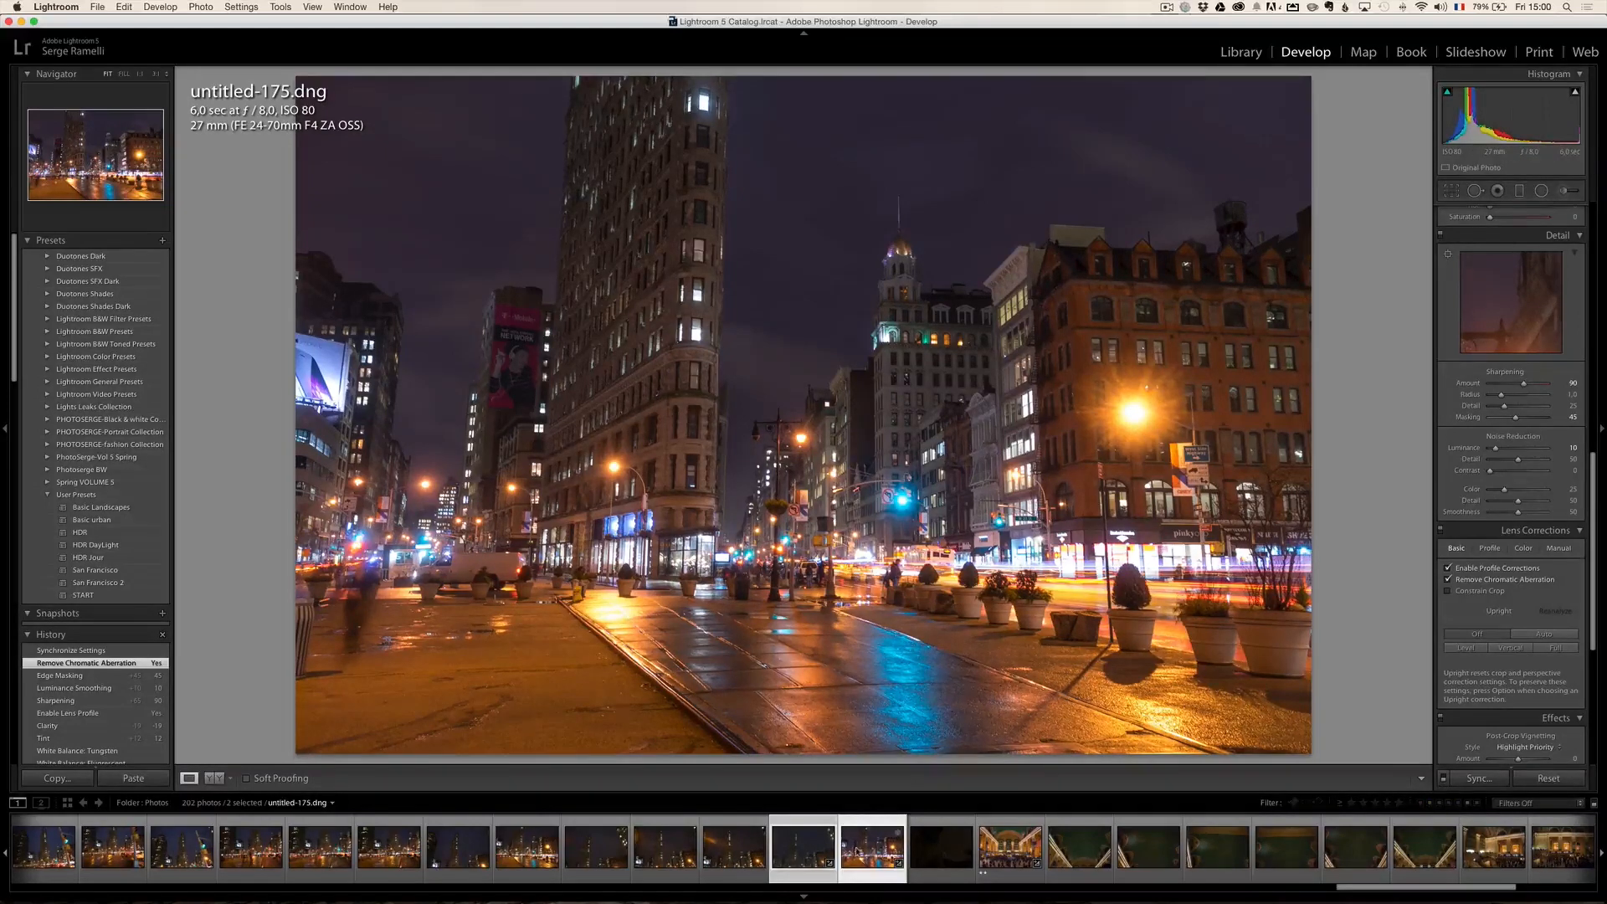
# Synchronize the develop settings of untitled-175.dng to untitled-174.dng, leaving Crop excluded.
pyautogui.click(867, 826)
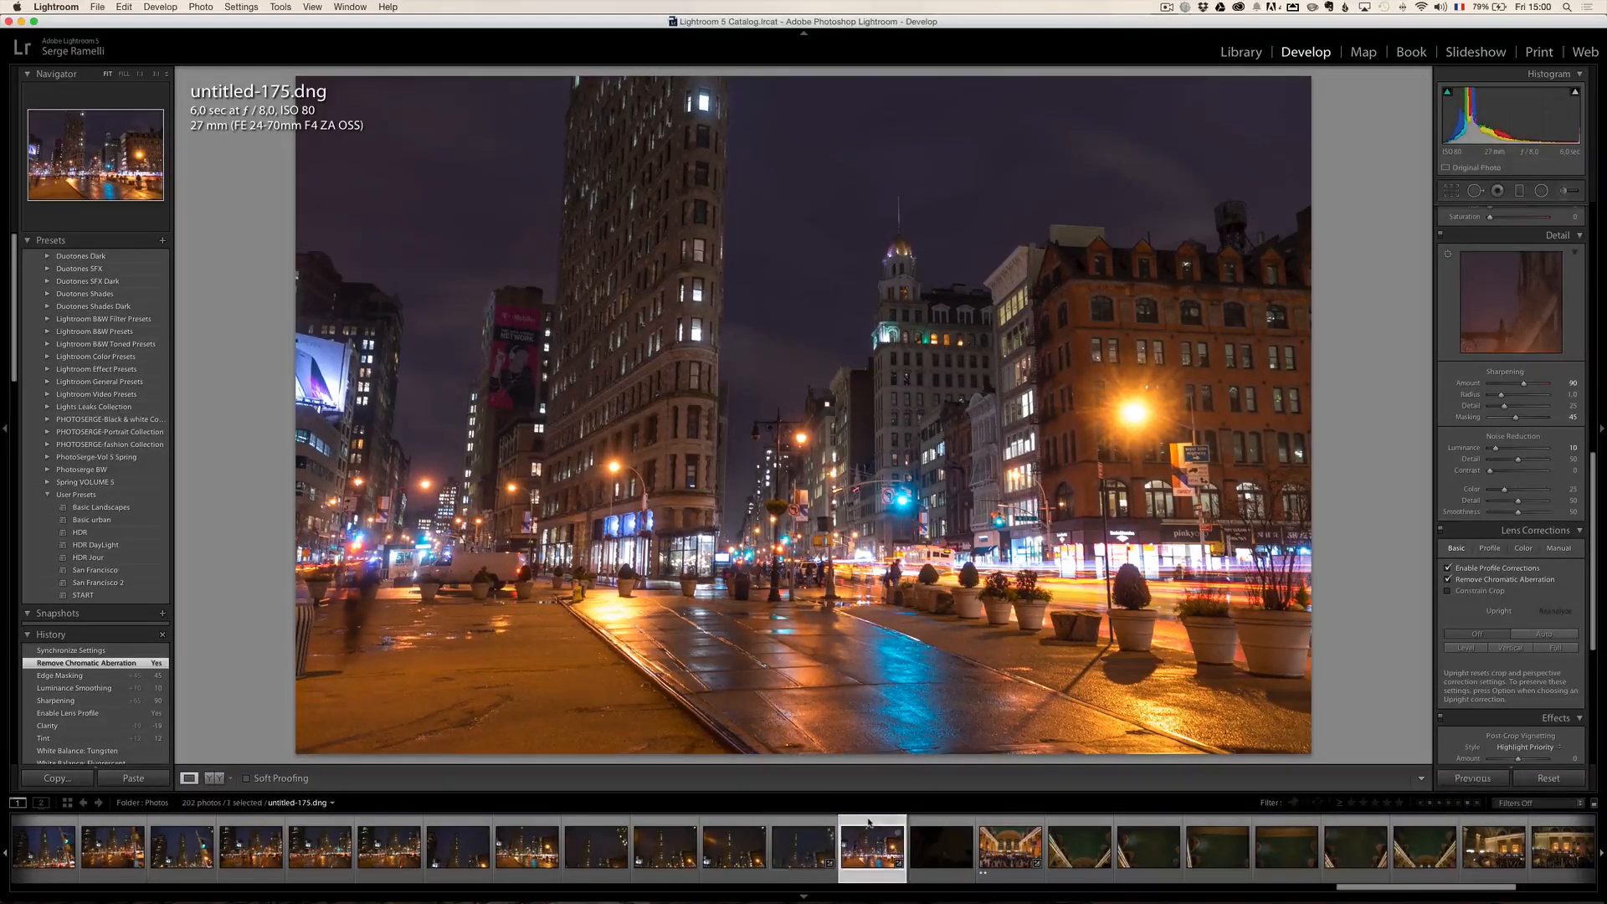
pyautogui.keyDown('super'); pyautogui.click(817, 829); pyautogui.keyUp('super')
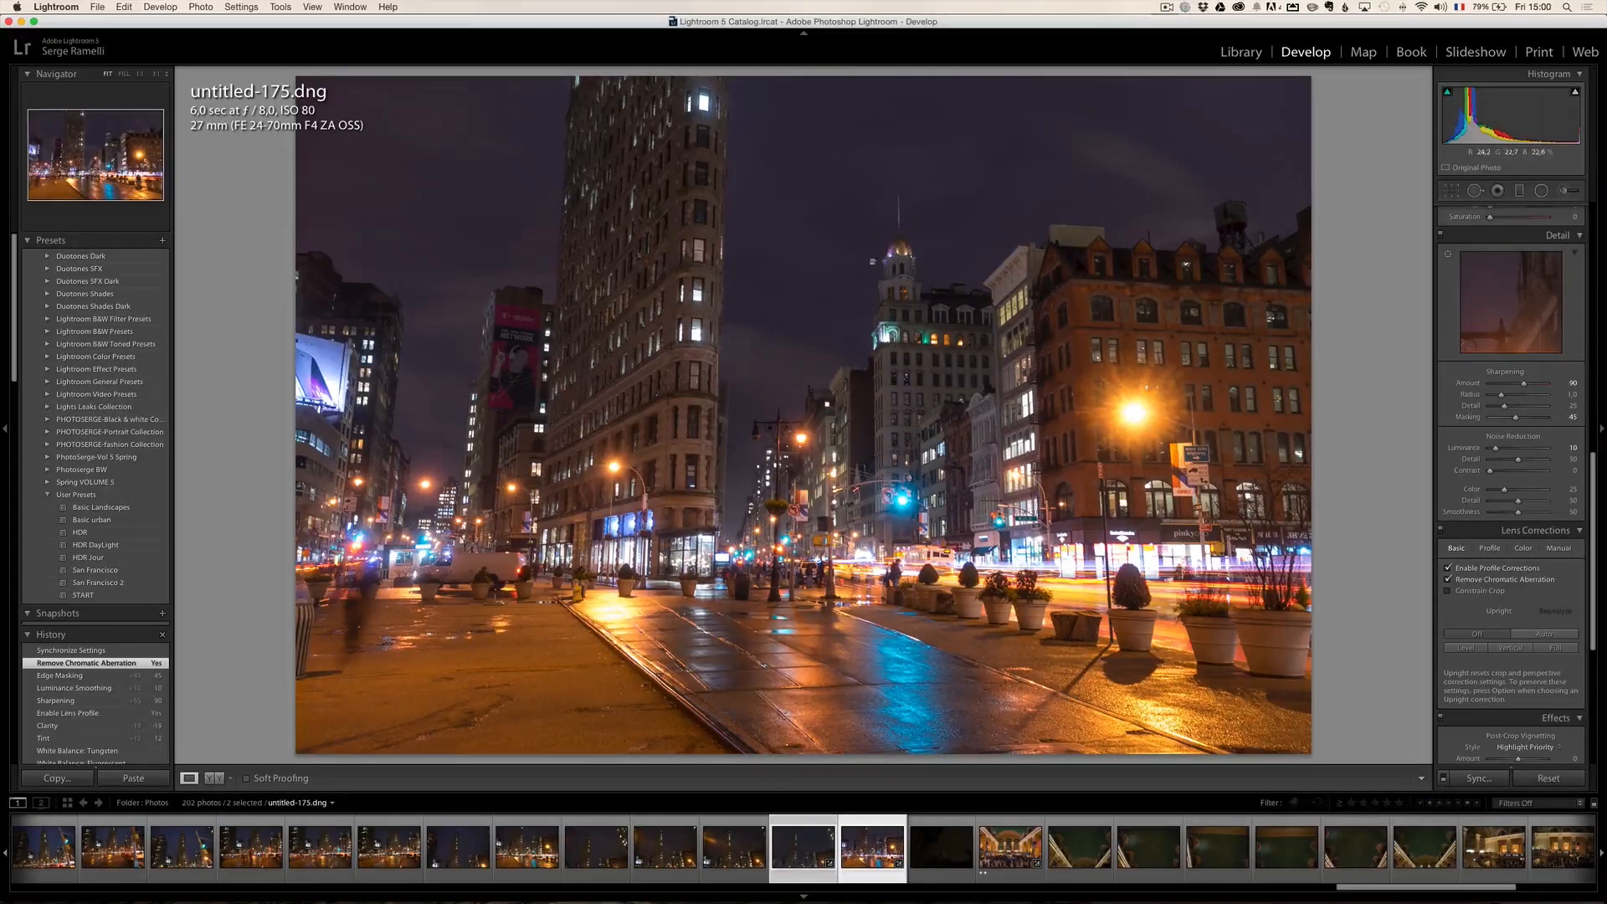
pyautogui.click(1478, 780)
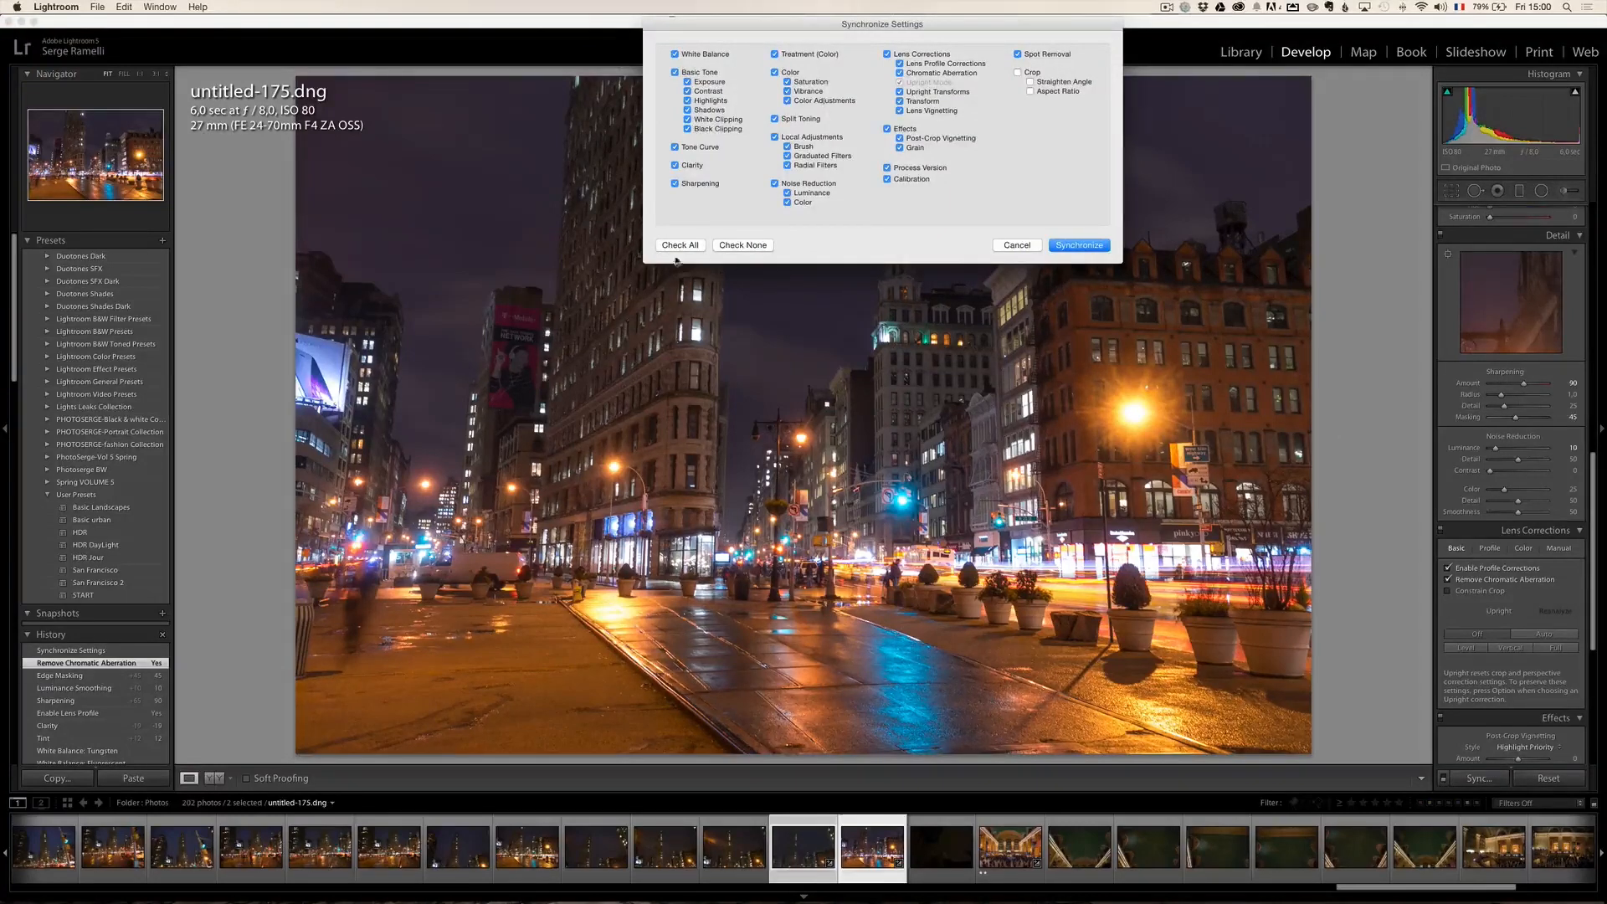
pyautogui.click(1079, 244)
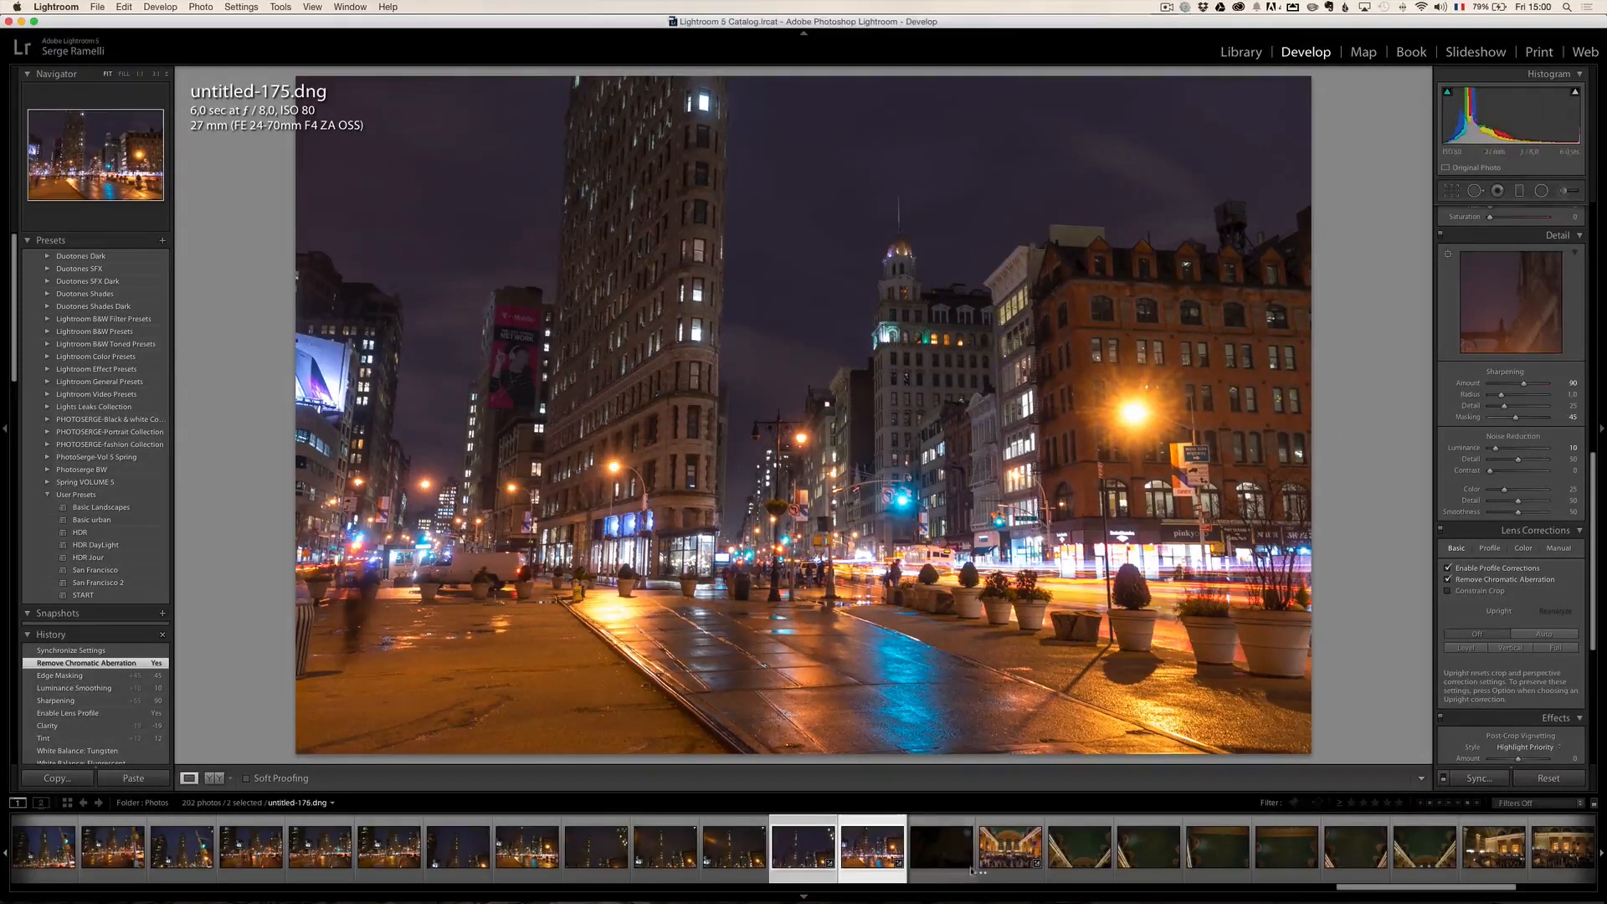
# Set the Exposure of untitled-174.dng to +0.25.
pyautogui.click(795, 848)
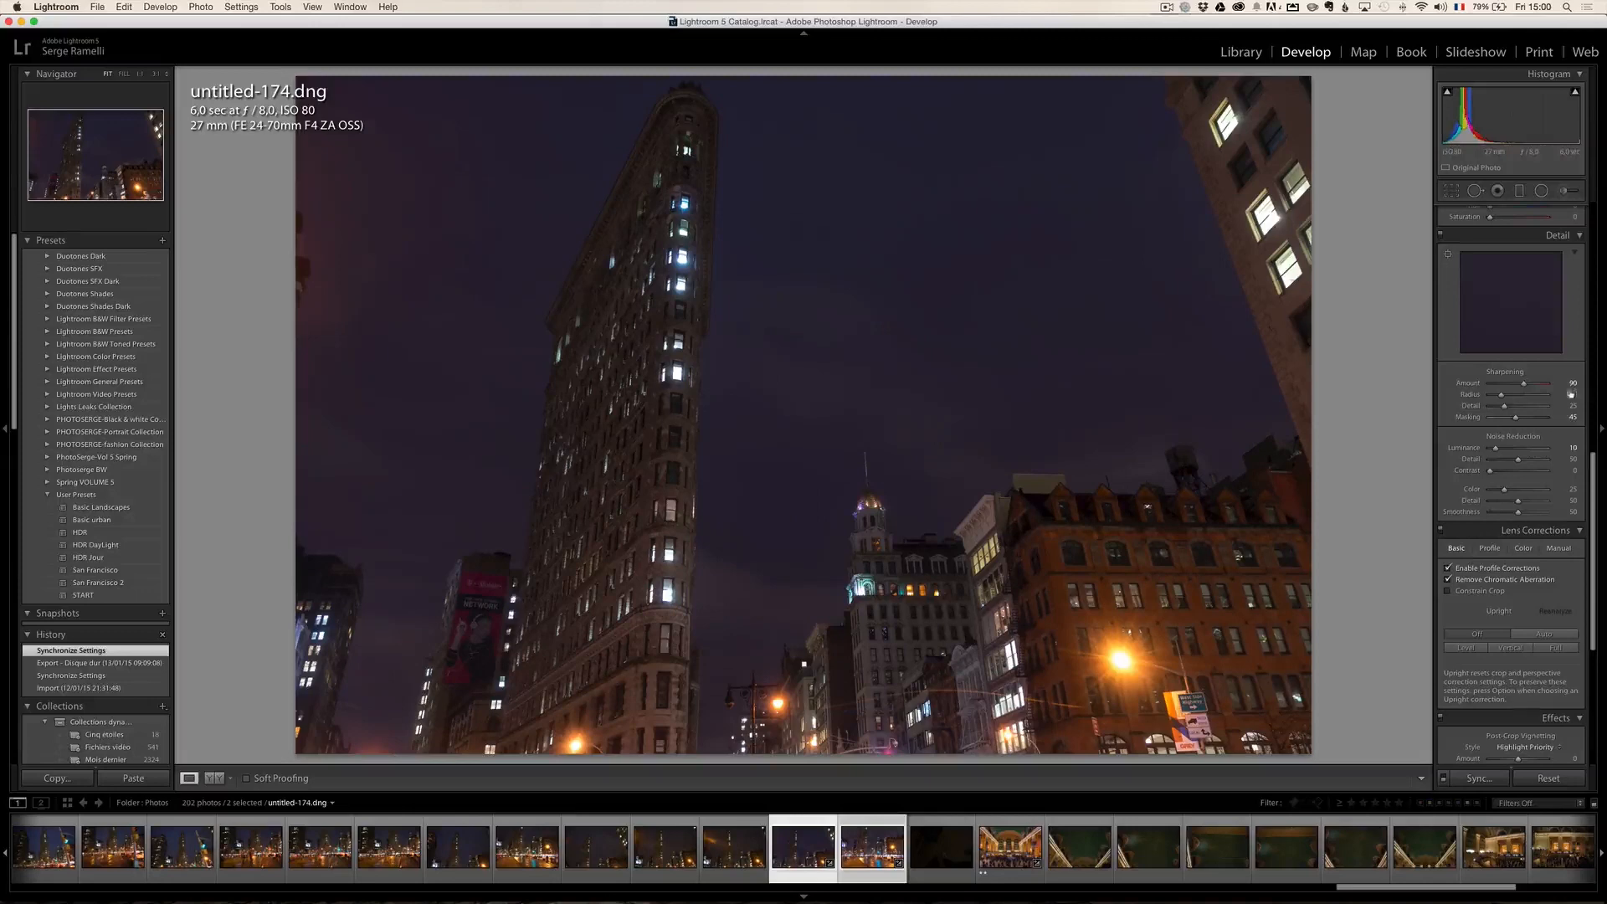
pyautogui.scroll(5, 1516, 403)
pyautogui.scroll(5, 1517, 403)
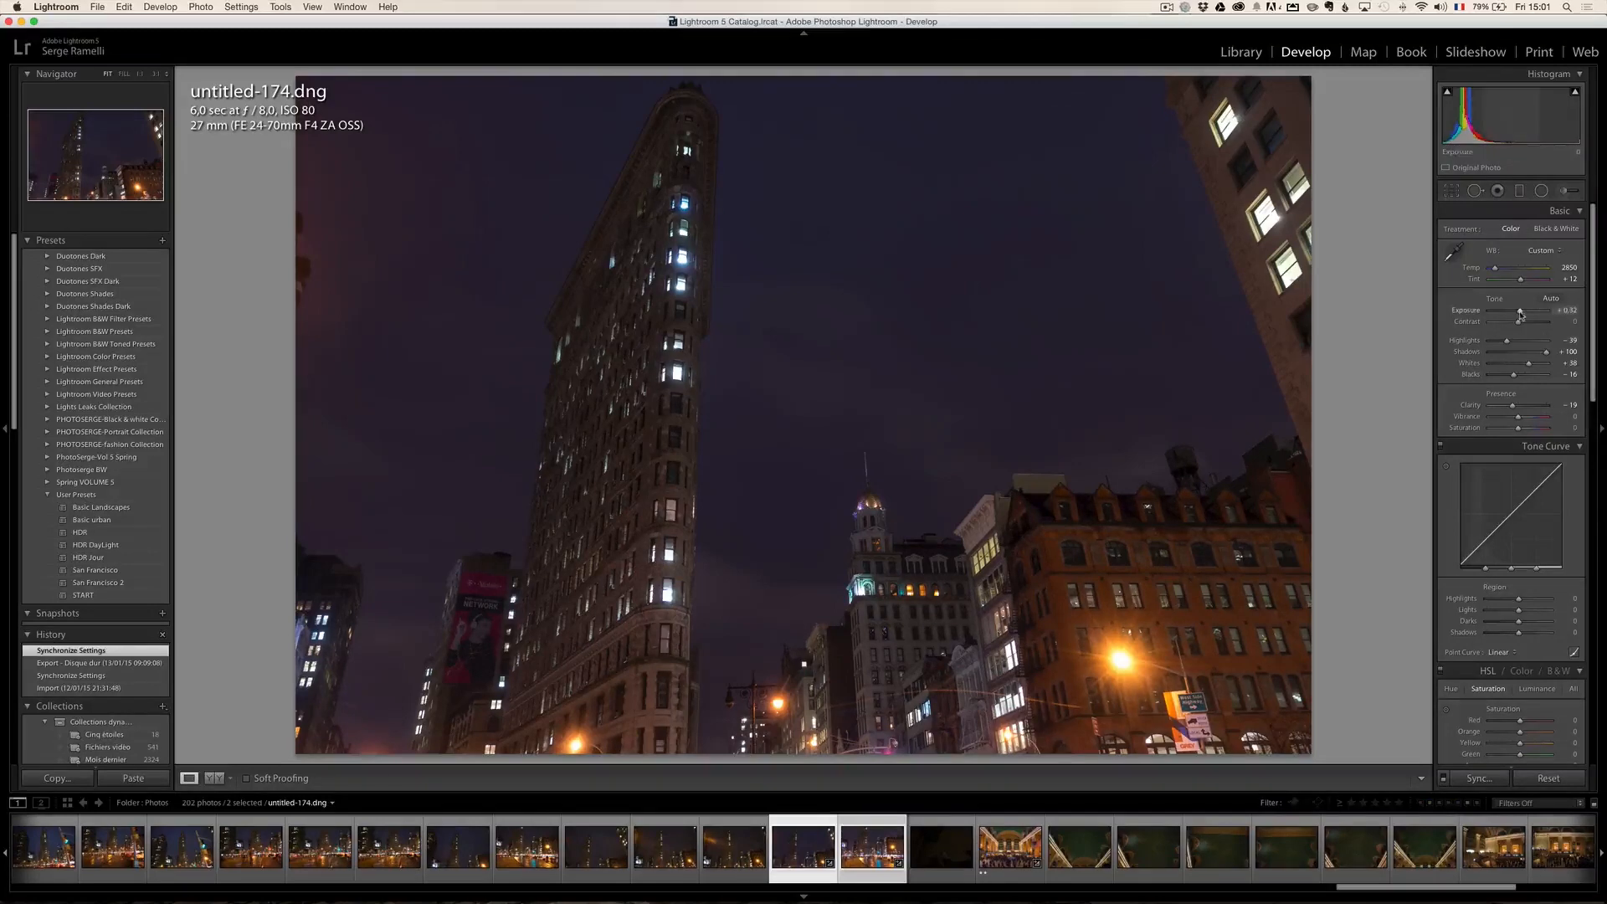
pyautogui.moveTo(1520, 313); pyautogui.dragTo(1521, 315)
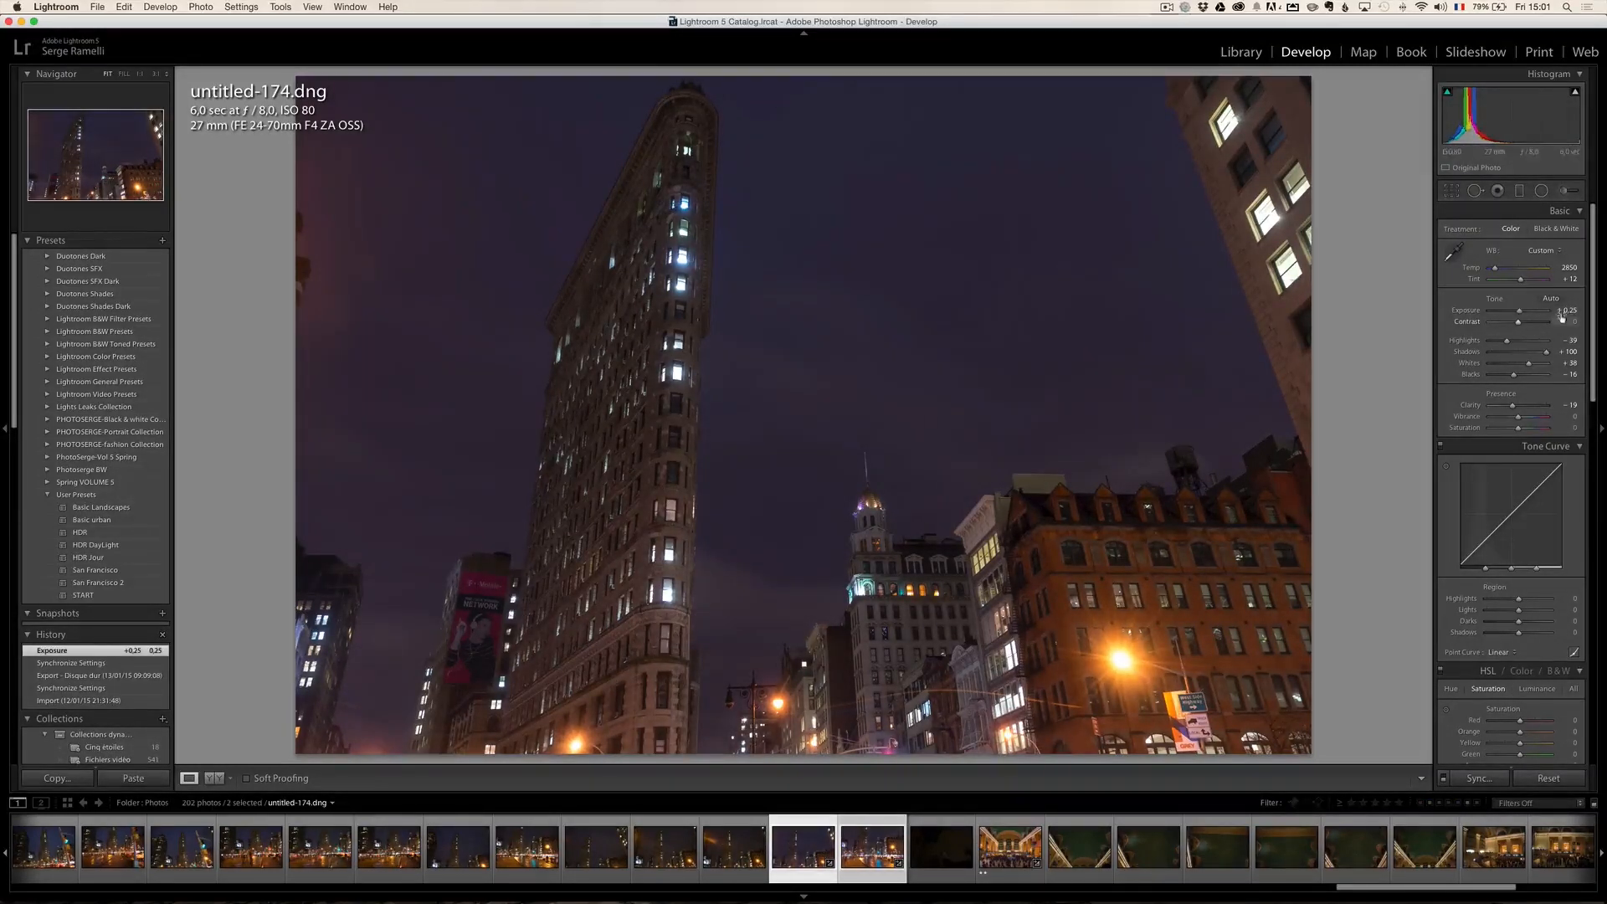
# Set up the export of both selected photos with the Export pano mexico preset, using FlatIron as the subfolder name.
pyautogui.rightClick(800, 842)
pyautogui.moveTo(887, 818)
pyautogui.click(1014, 555)
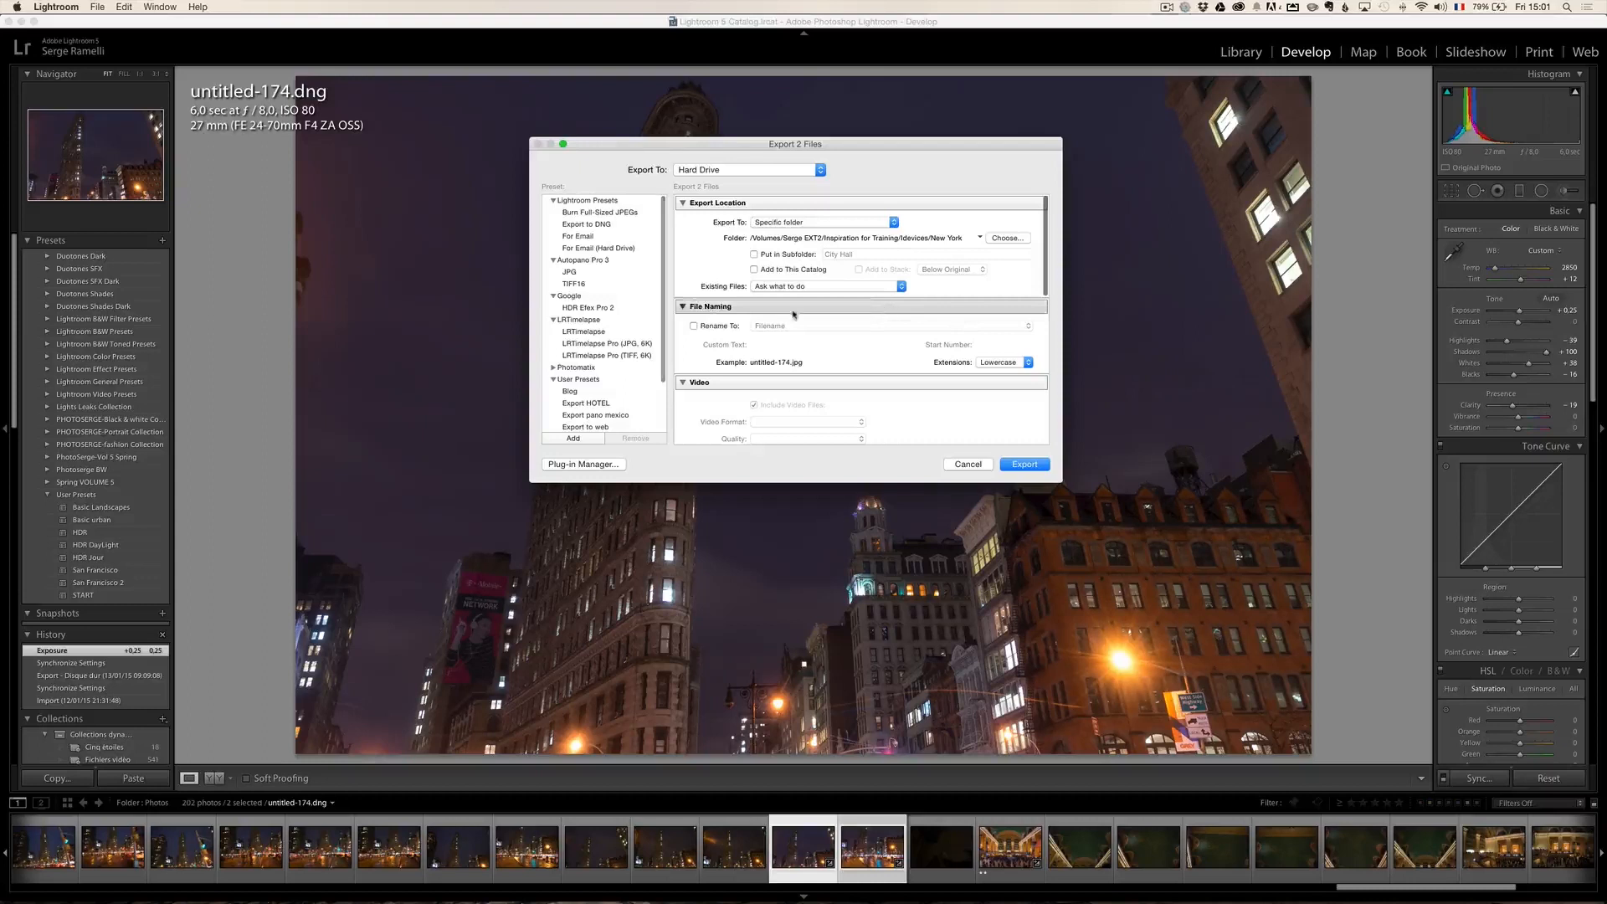
pyautogui.scroll(-1, 610, 345)
pyautogui.scroll(-1, 610, 346)
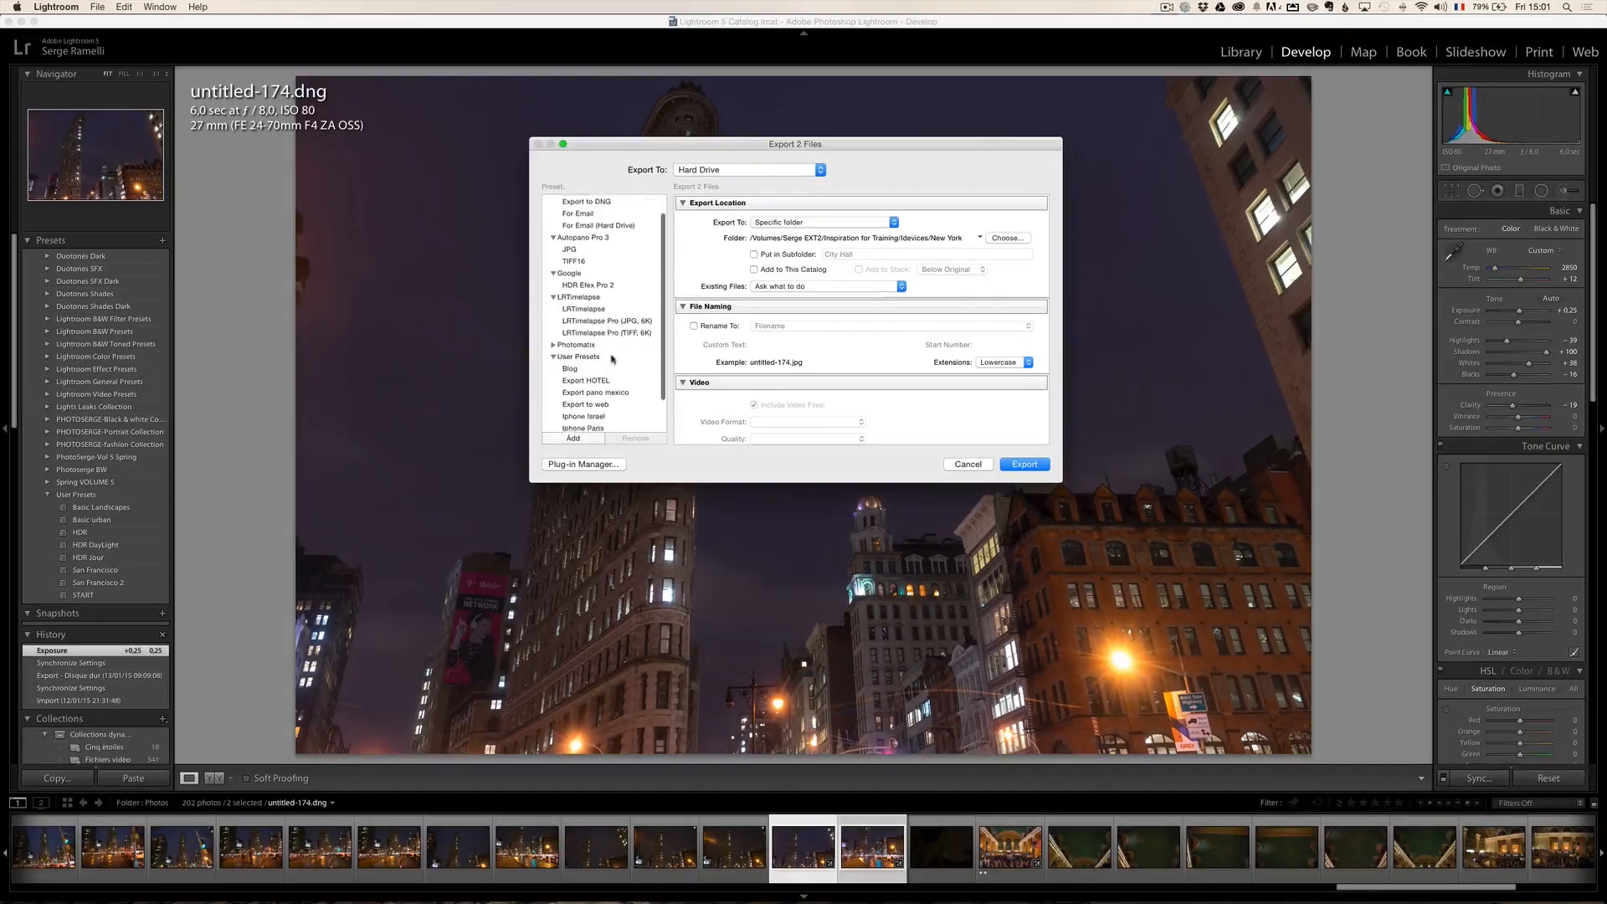
pyautogui.click(549, 391)
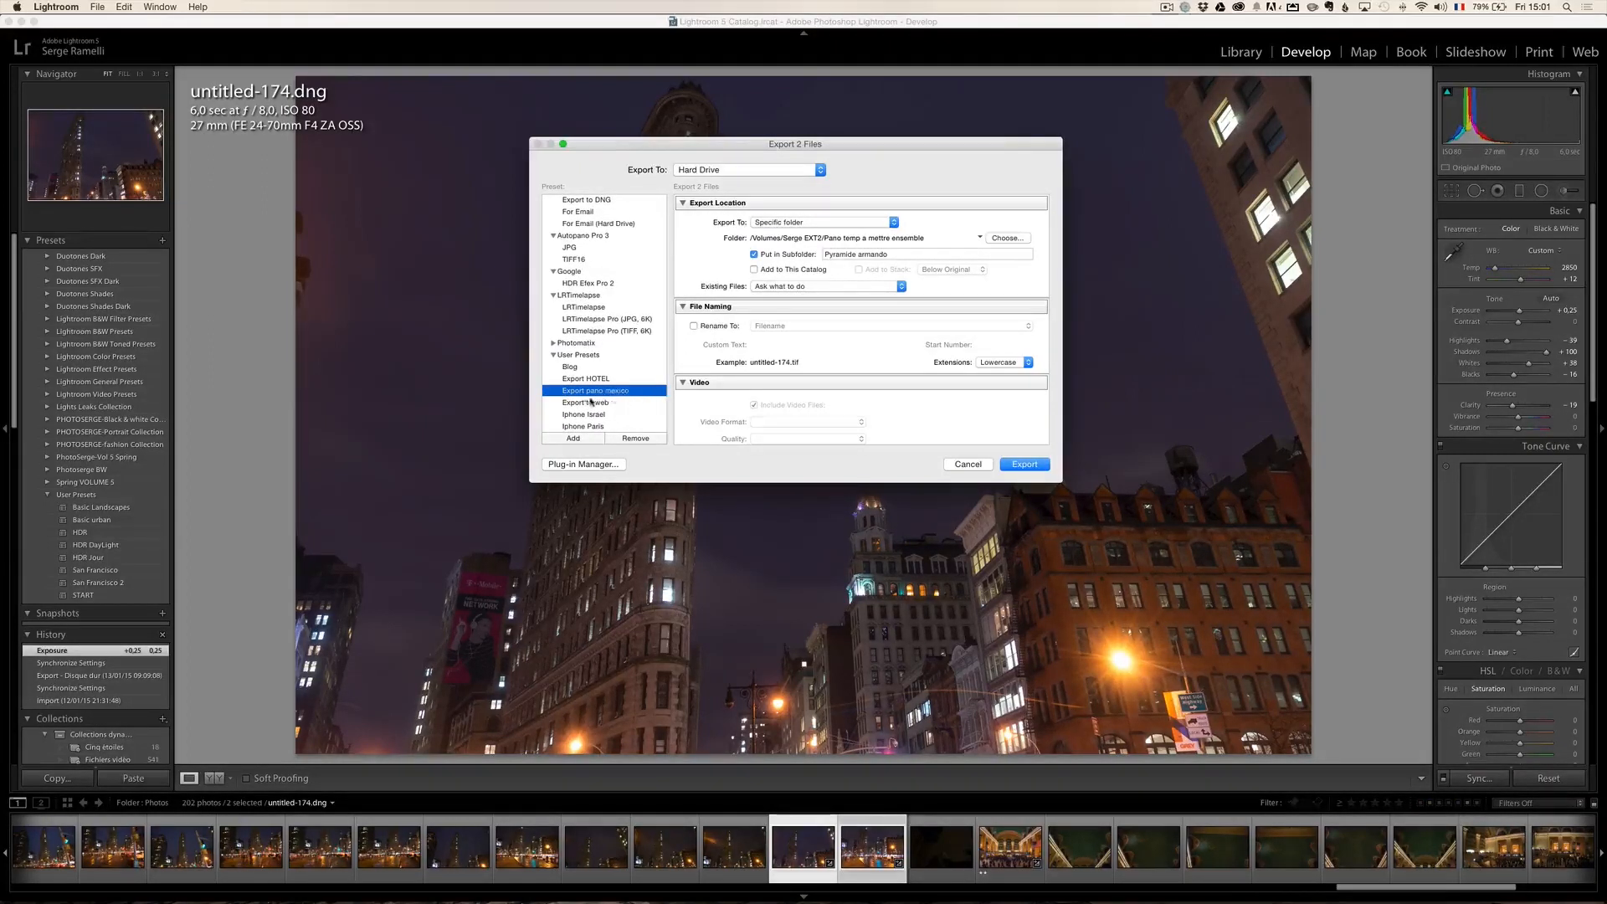
pyautogui.press('Tab')
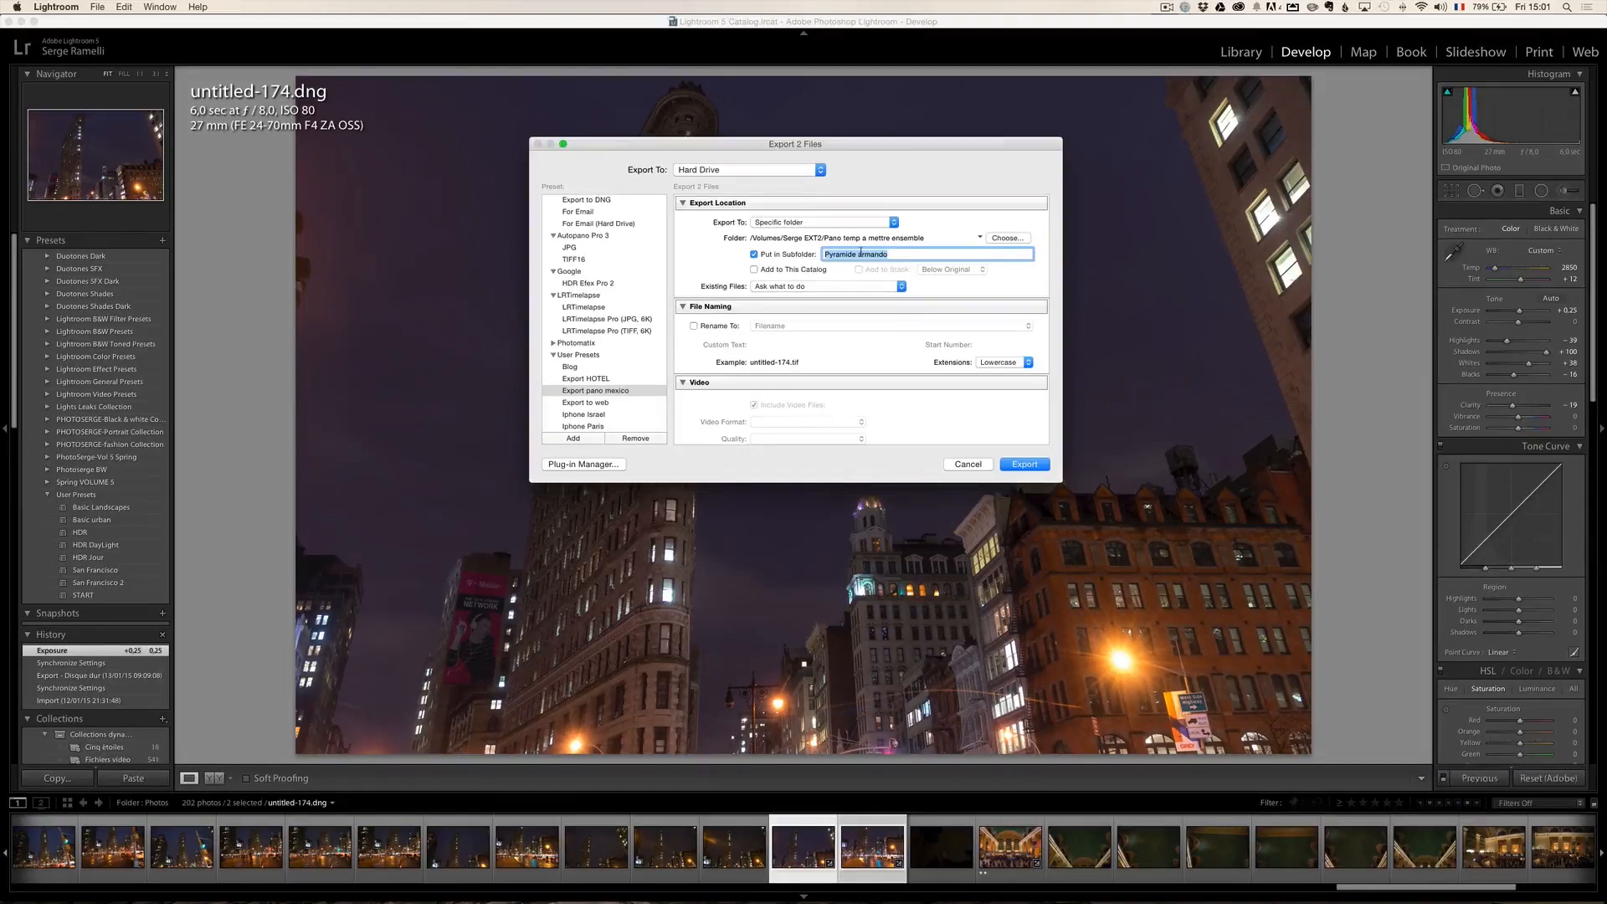
pyautogui.write('P')
pyautogui.write('latiron')
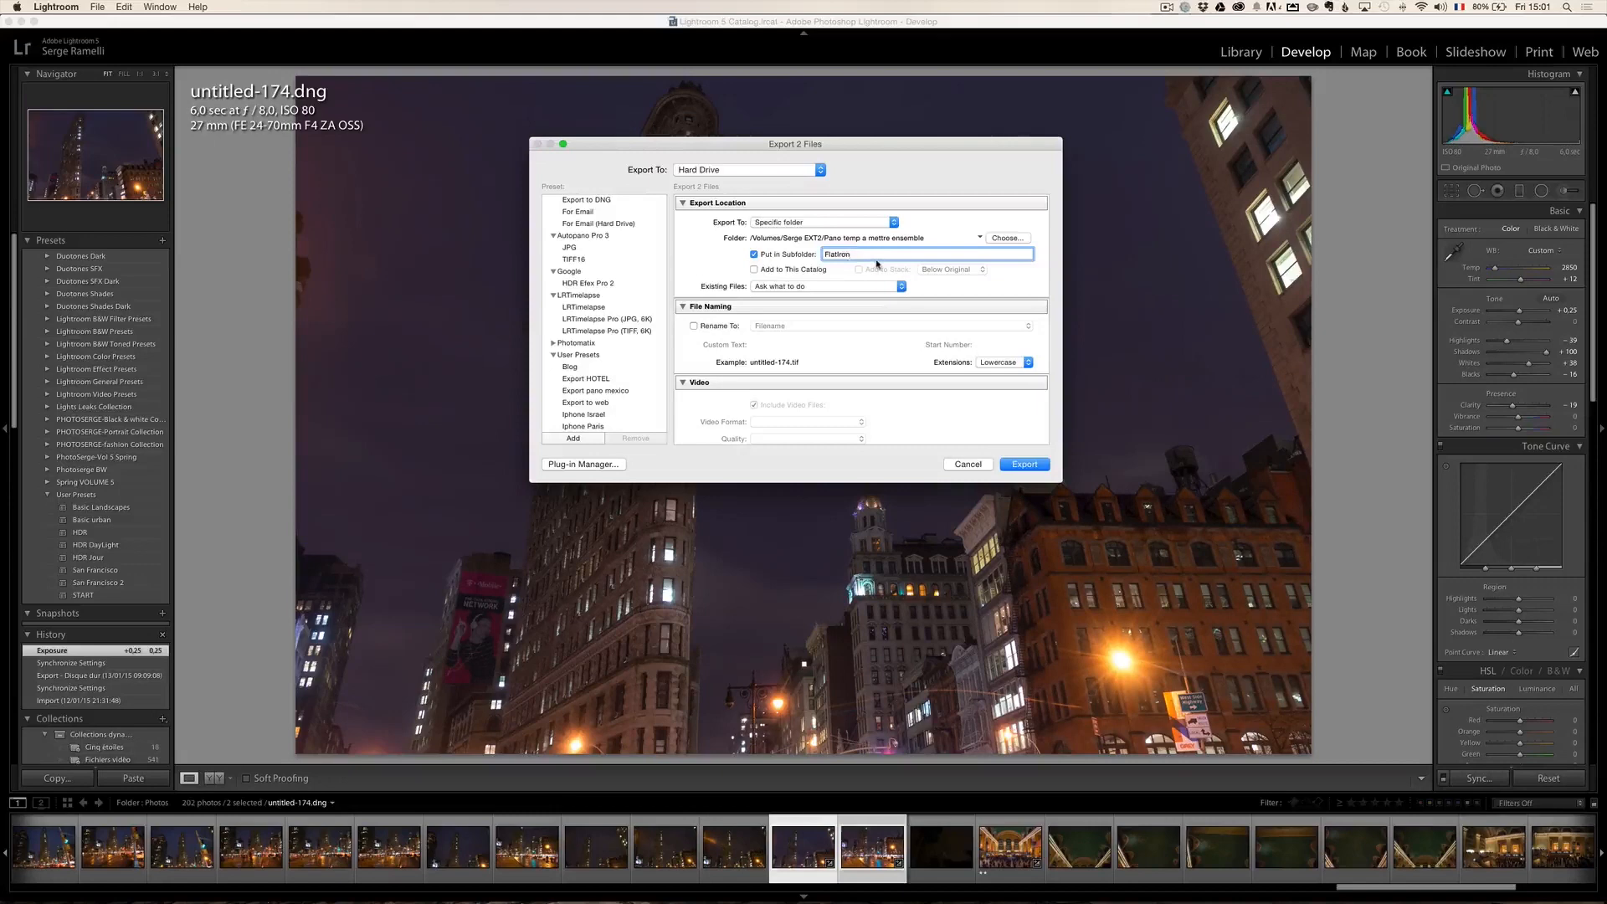
# Choose the bit depth for the TIFF files and export both photos, overwriting the existing files.
pyautogui.scroll(-1, 857, 287)
pyautogui.scroll(-5, 858, 287)
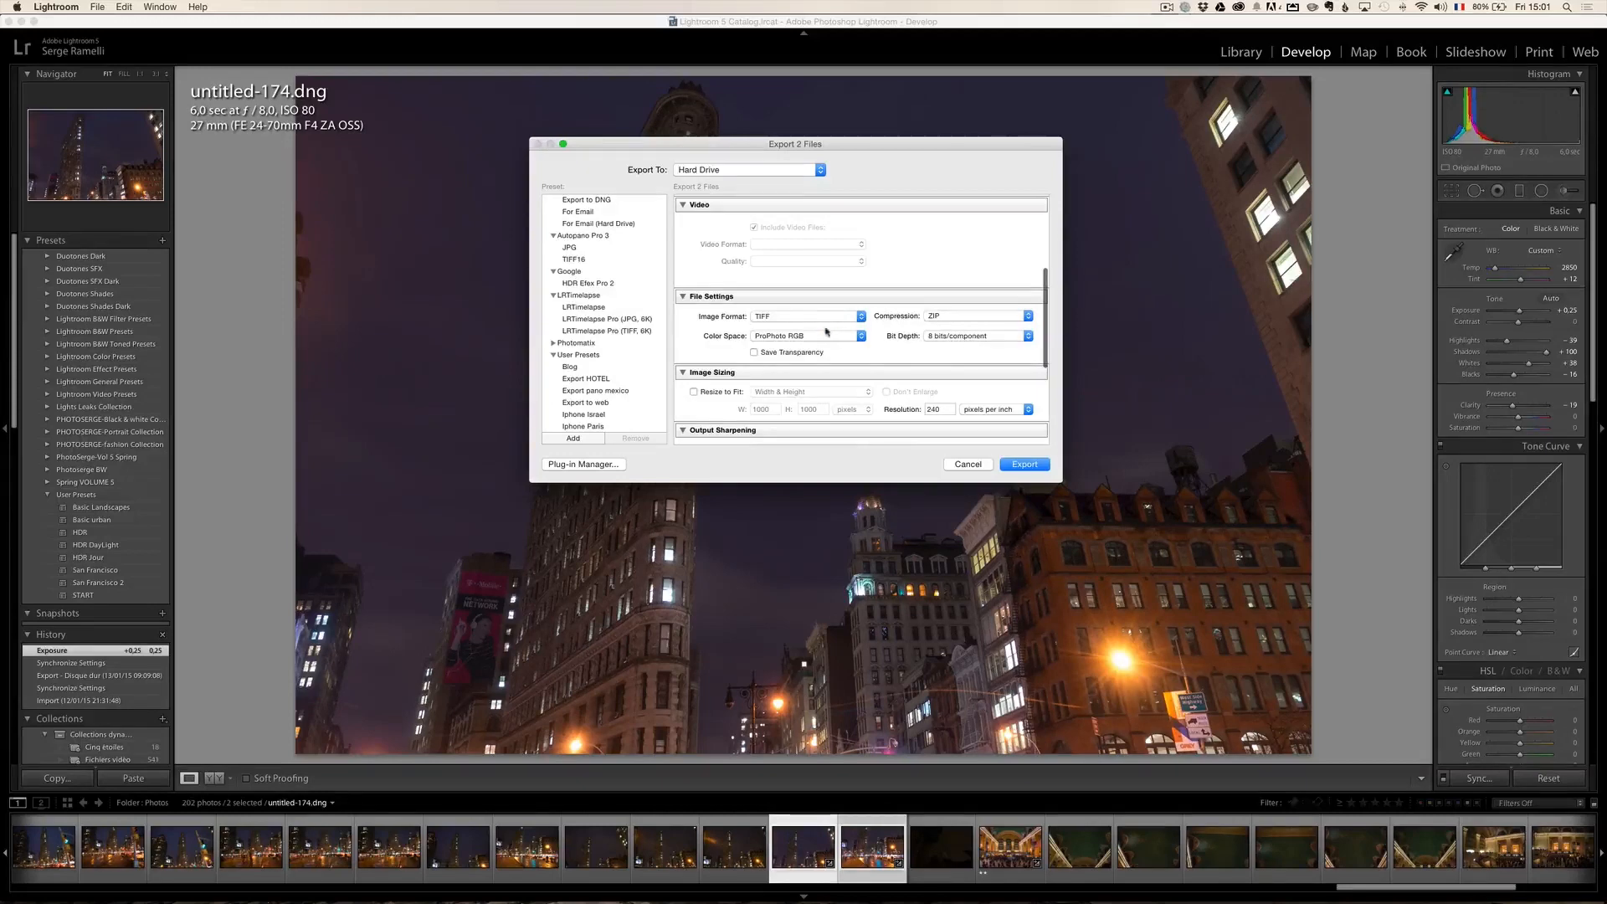
pyautogui.click(946, 337)
pyautogui.click(937, 345)
pyautogui.click(1028, 465)
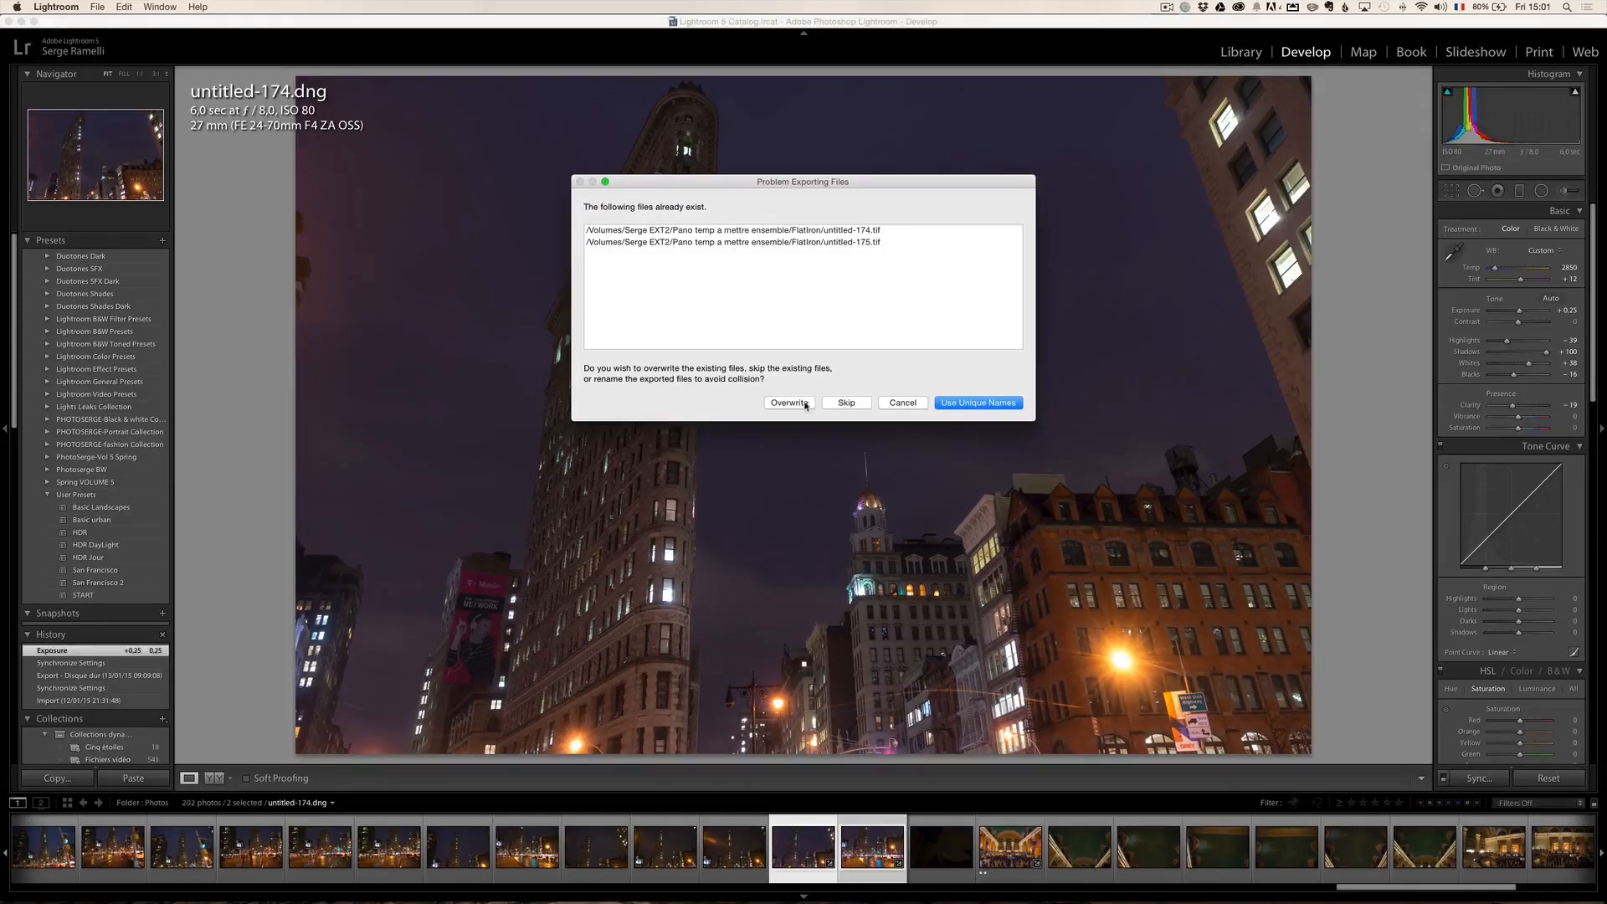
pyautogui.click(789, 402)
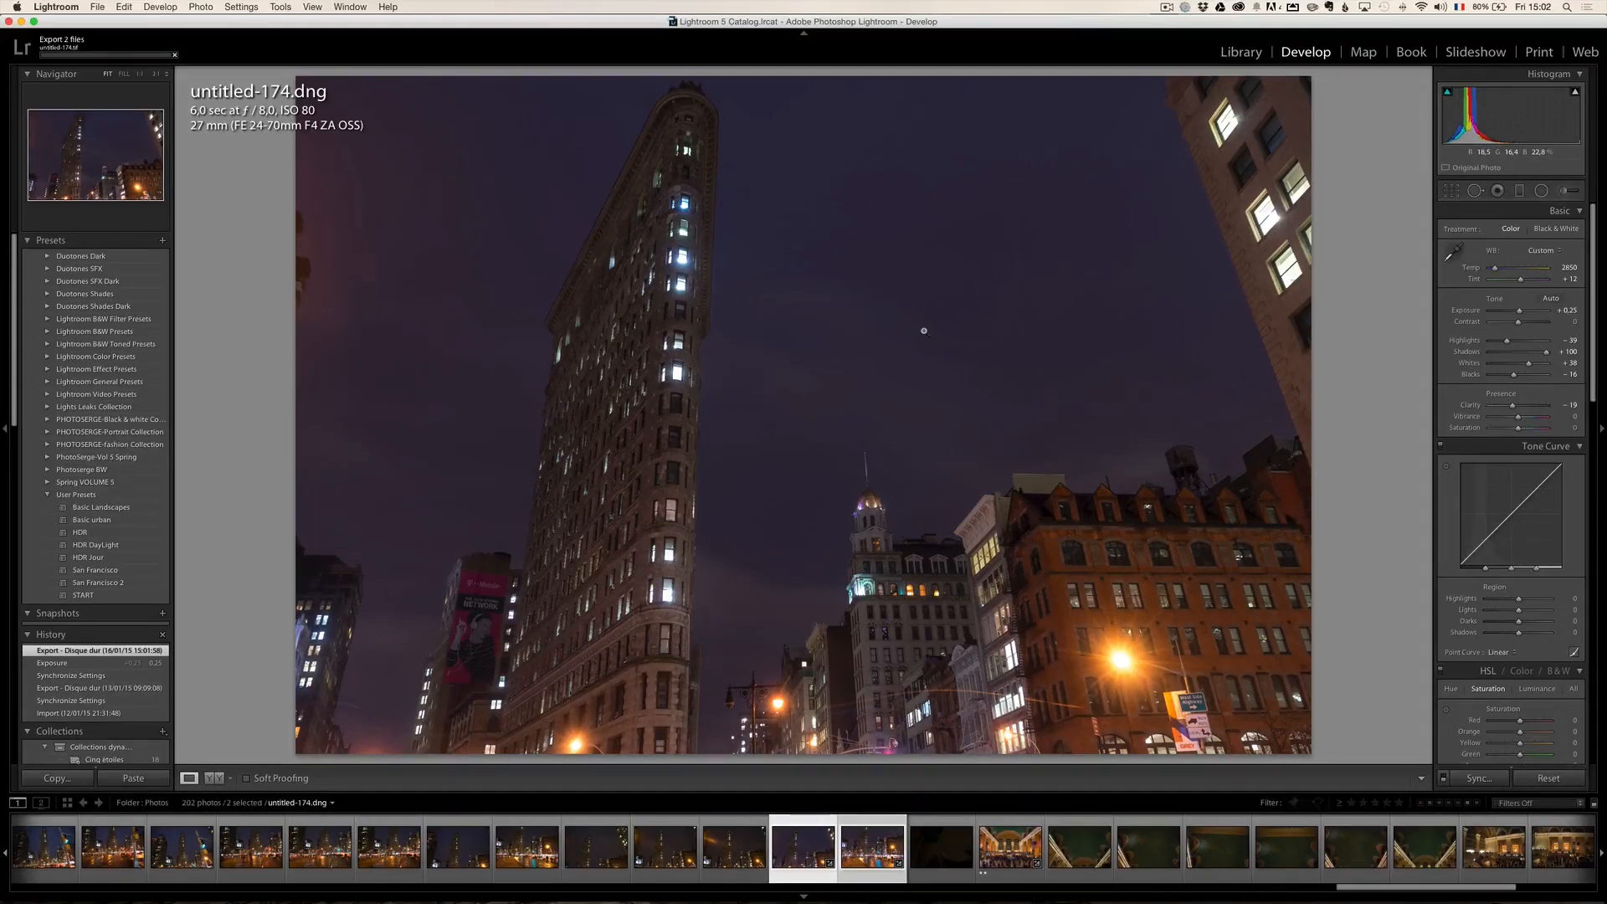
# Switch to Autopano Pro and load the FlatIron folder inside "Pano temp a mettre ensemble" as the source images, with auto detection on.
pyautogui.press('super')
pyautogui.press('super+Tab')
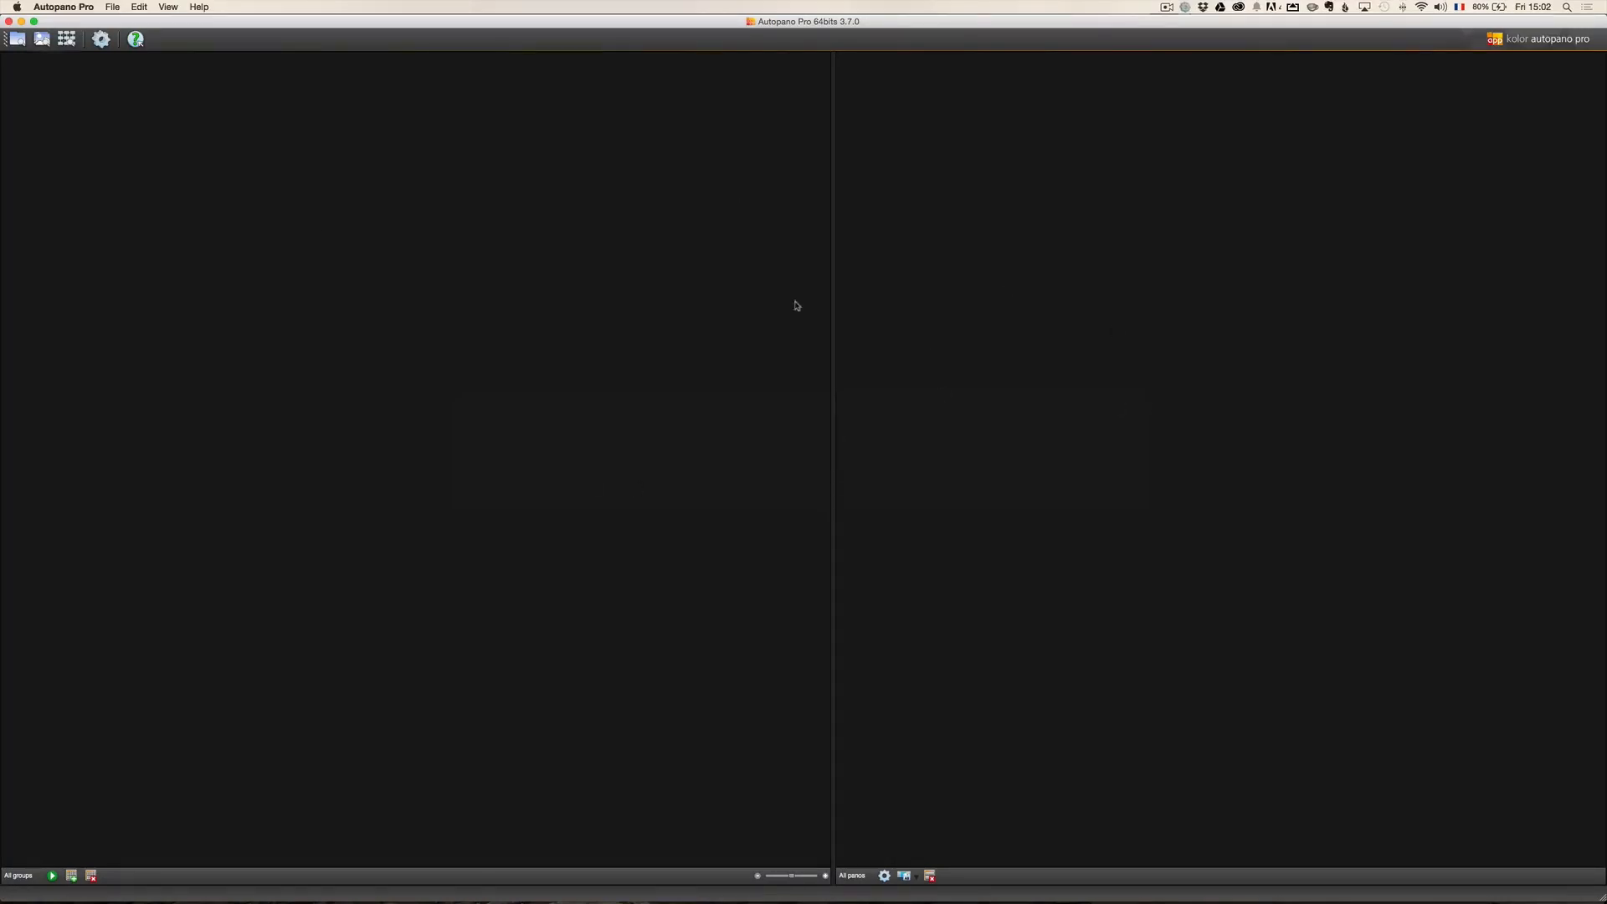
pyautogui.click(16, 40)
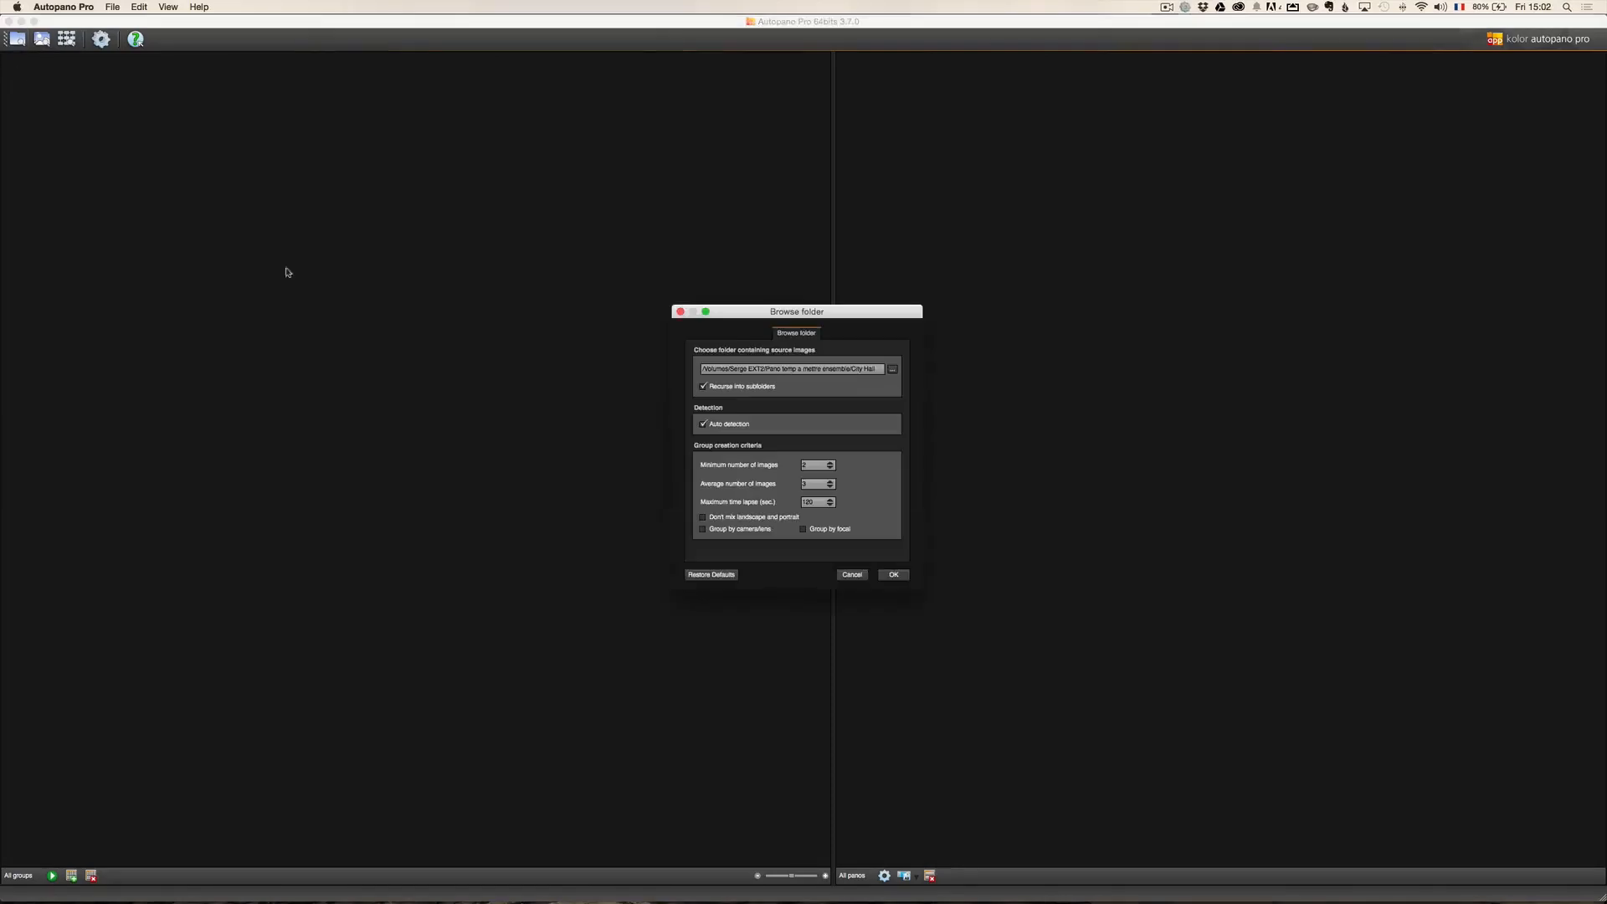
pyautogui.click(890, 370)
pyautogui.moveTo(967, 360); pyautogui.dragTo(943, 278)
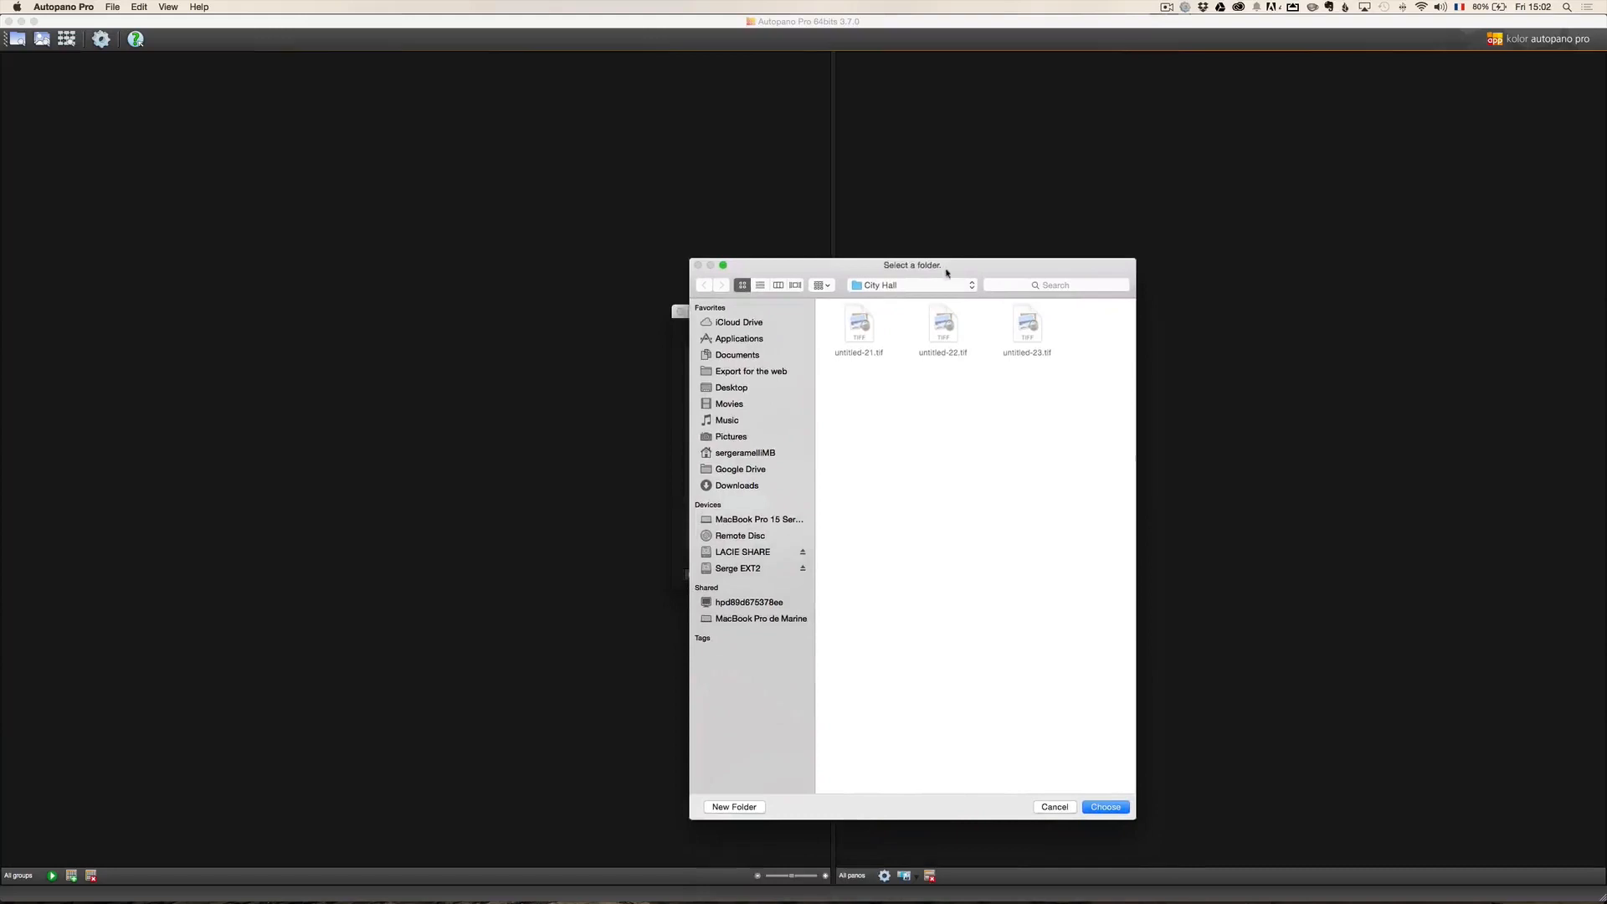
pyautogui.click(917, 283)
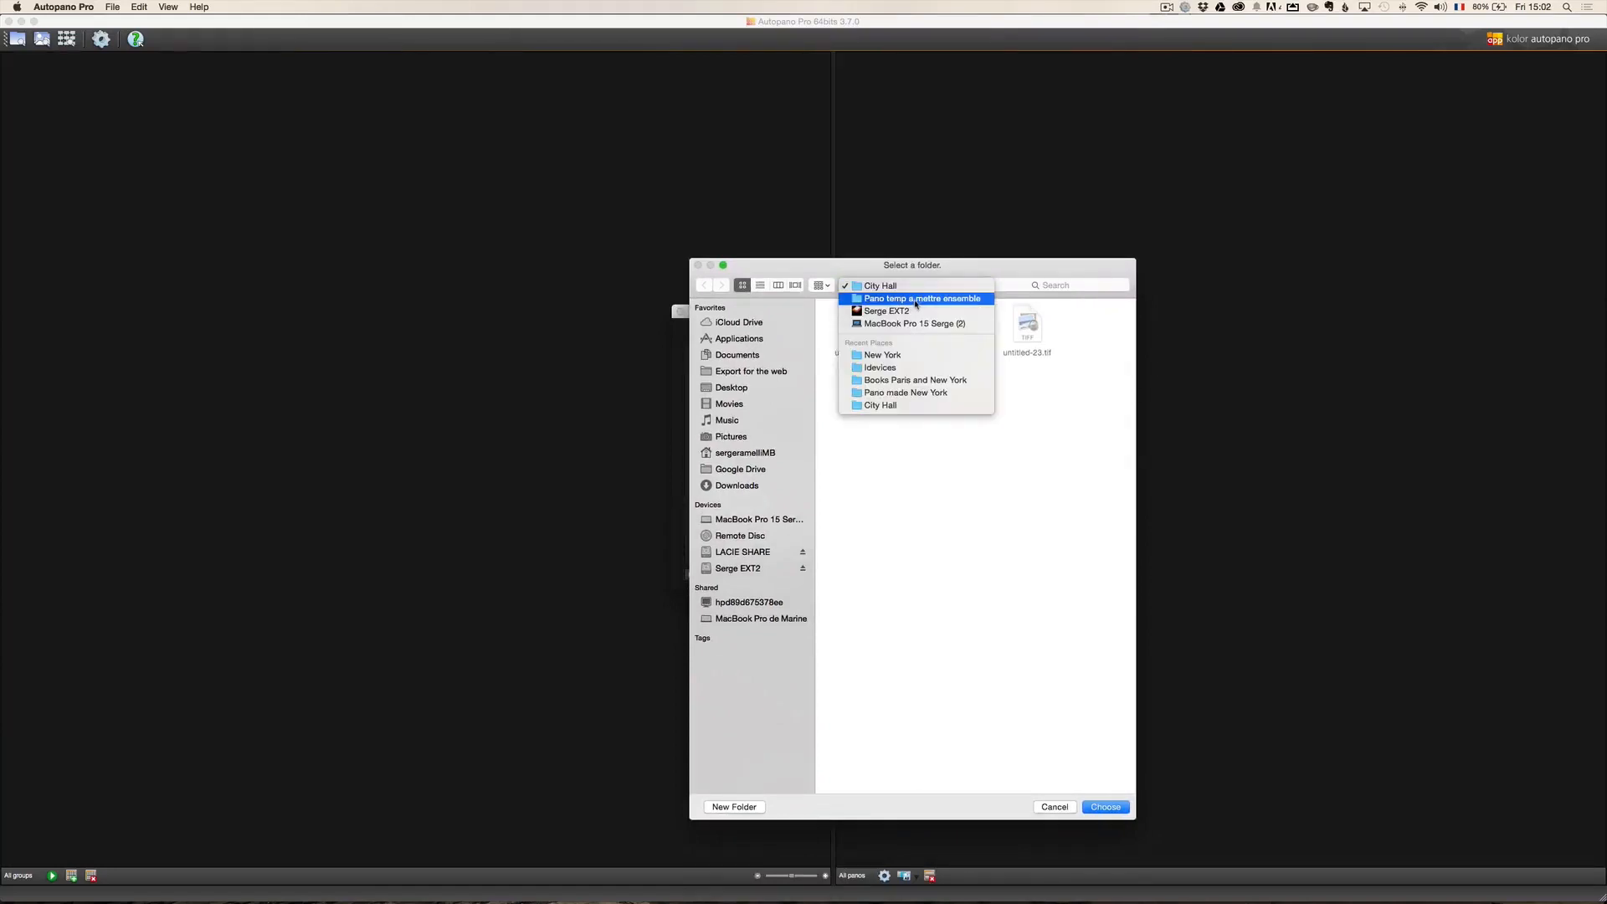
pyautogui.click(915, 300)
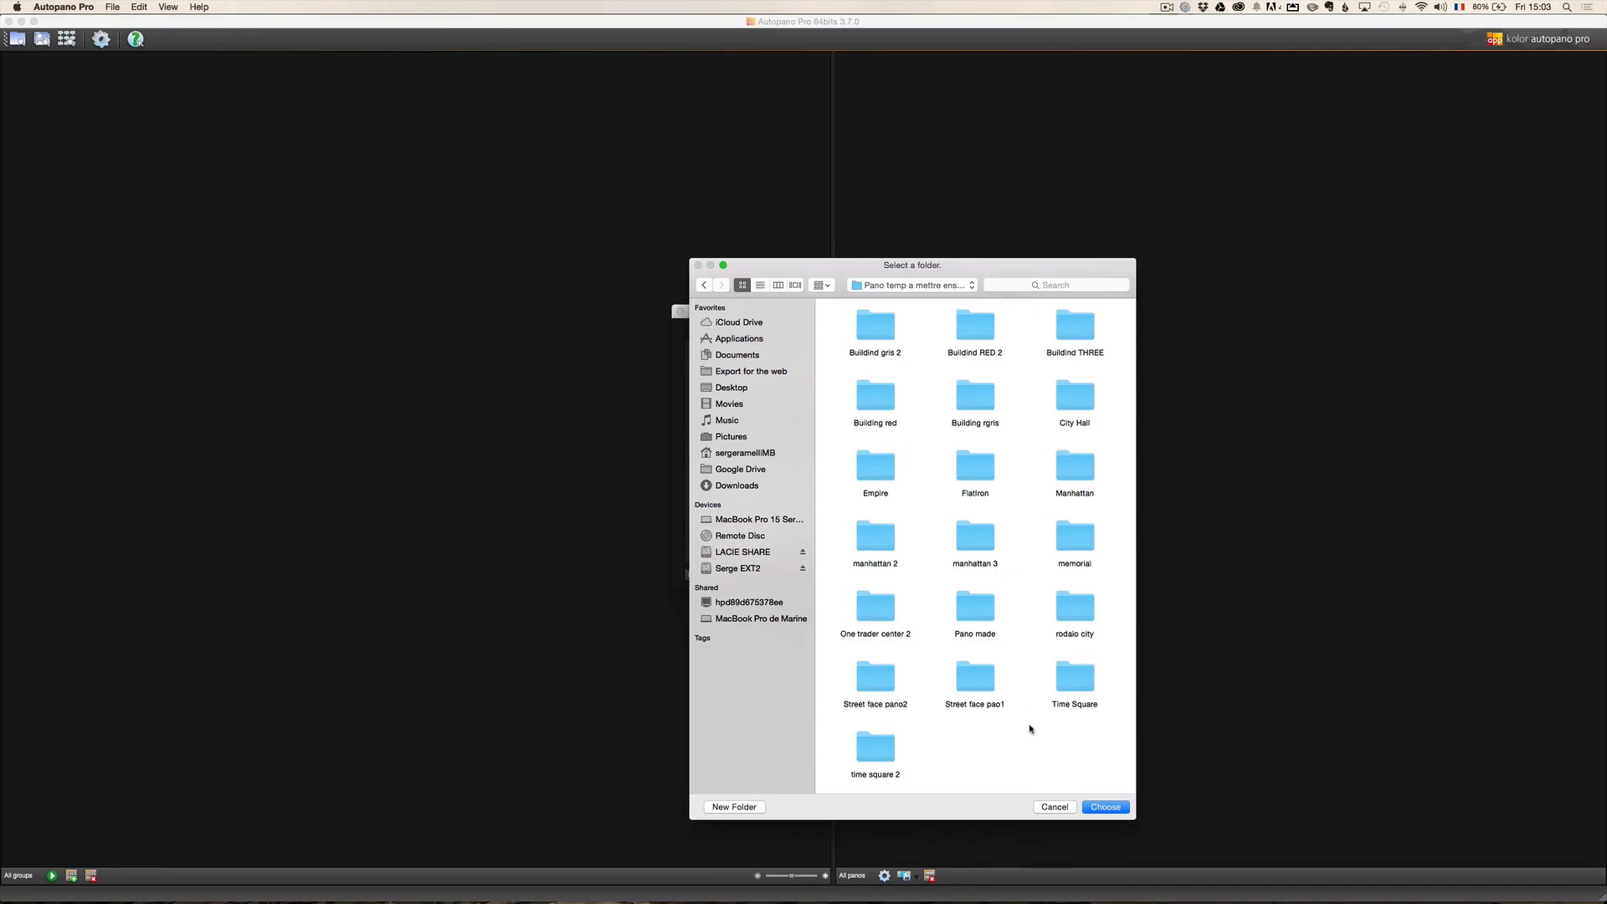
pyautogui.click(977, 481)
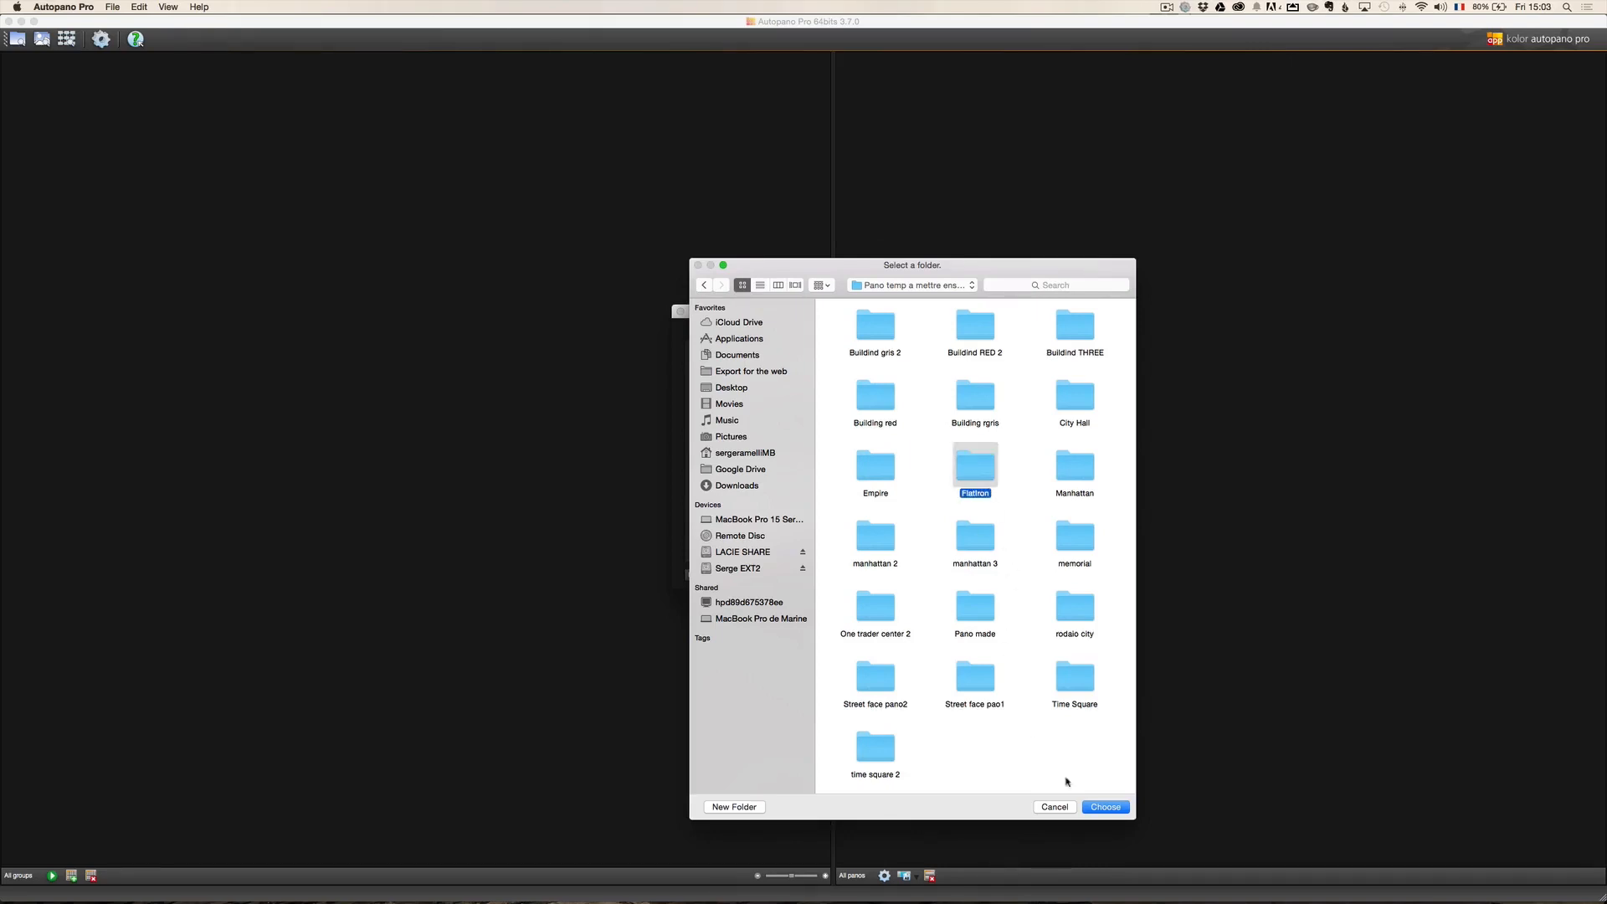
pyautogui.click(1118, 813)
pyautogui.click(893, 574)
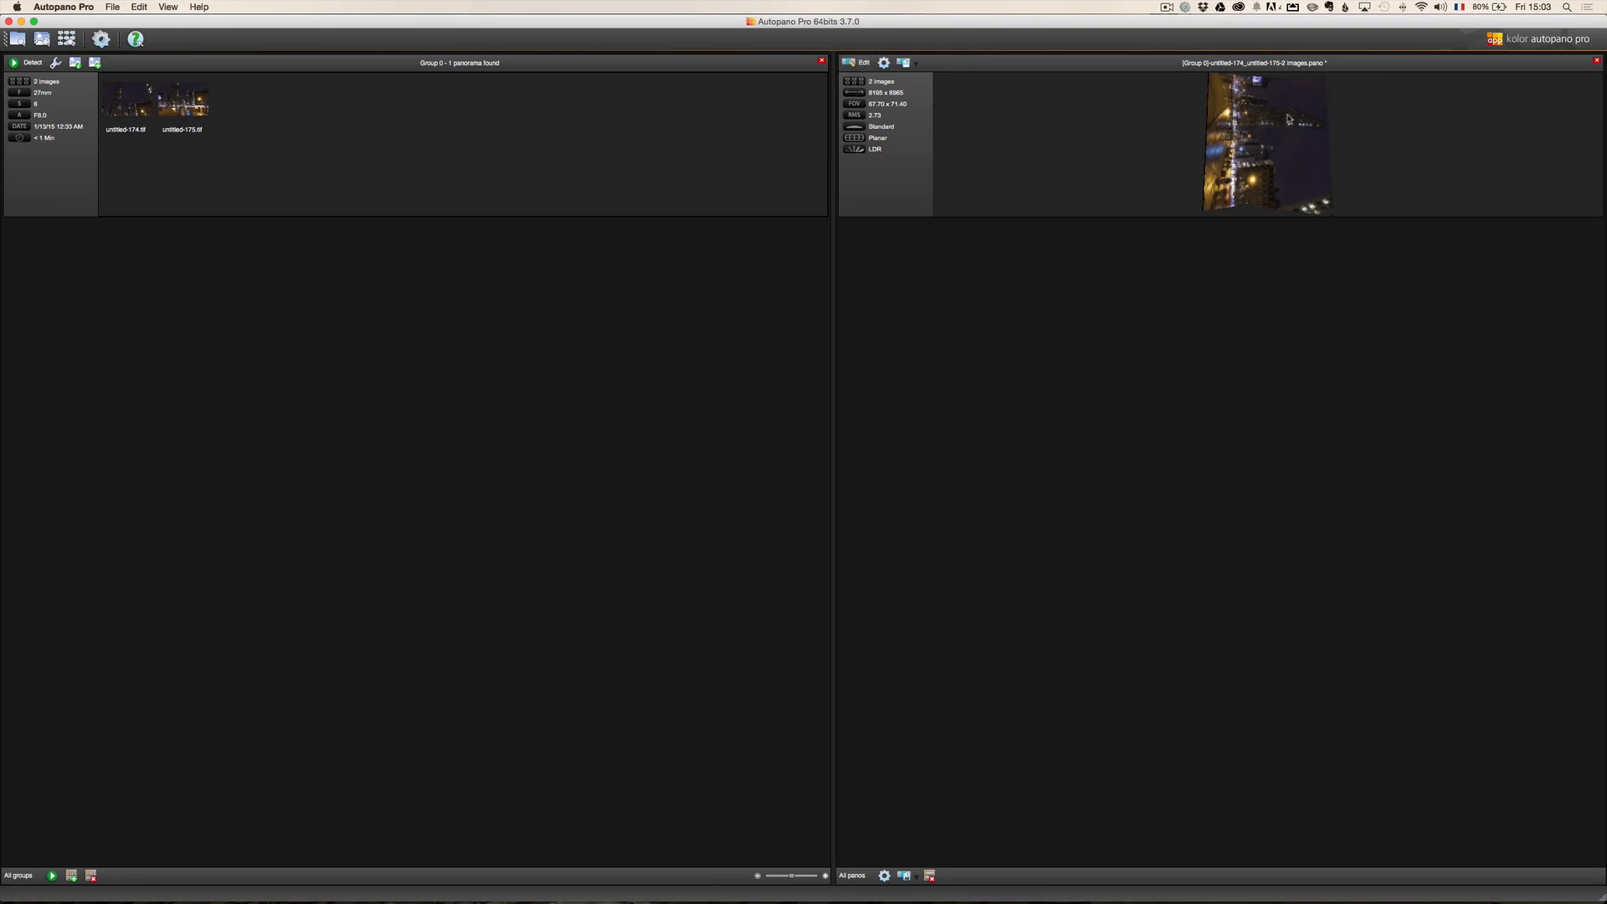
# Open the detected panorama for editing, rotate it 90° counterclockwise to stand upright, and set its color mode to None.
pyautogui.click(848, 63)
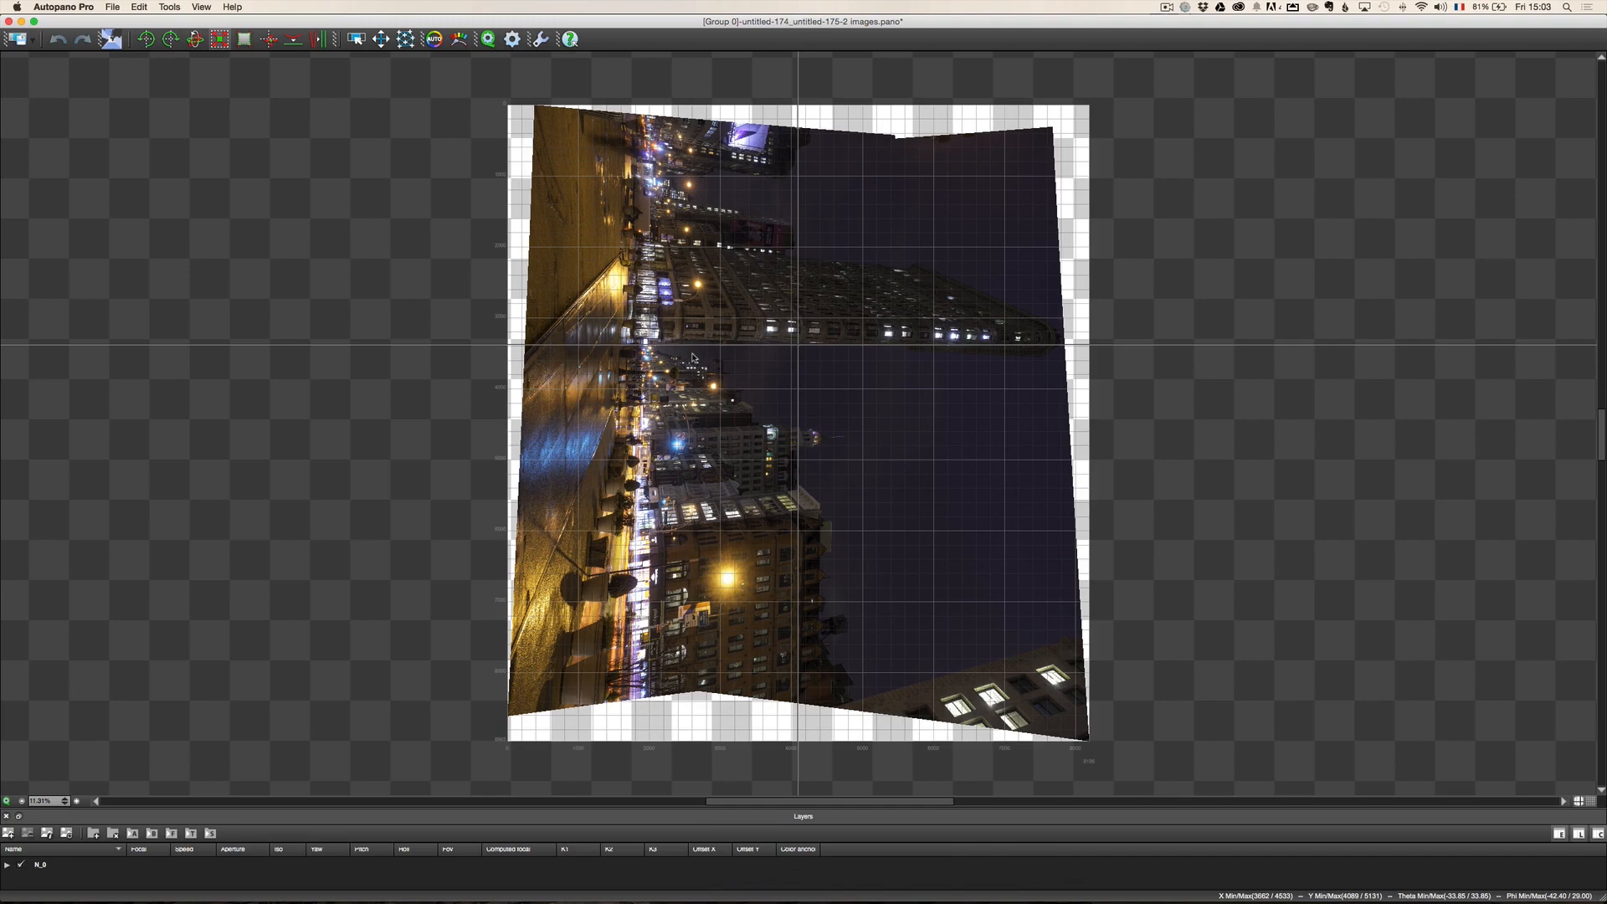
pyautogui.click(145, 40)
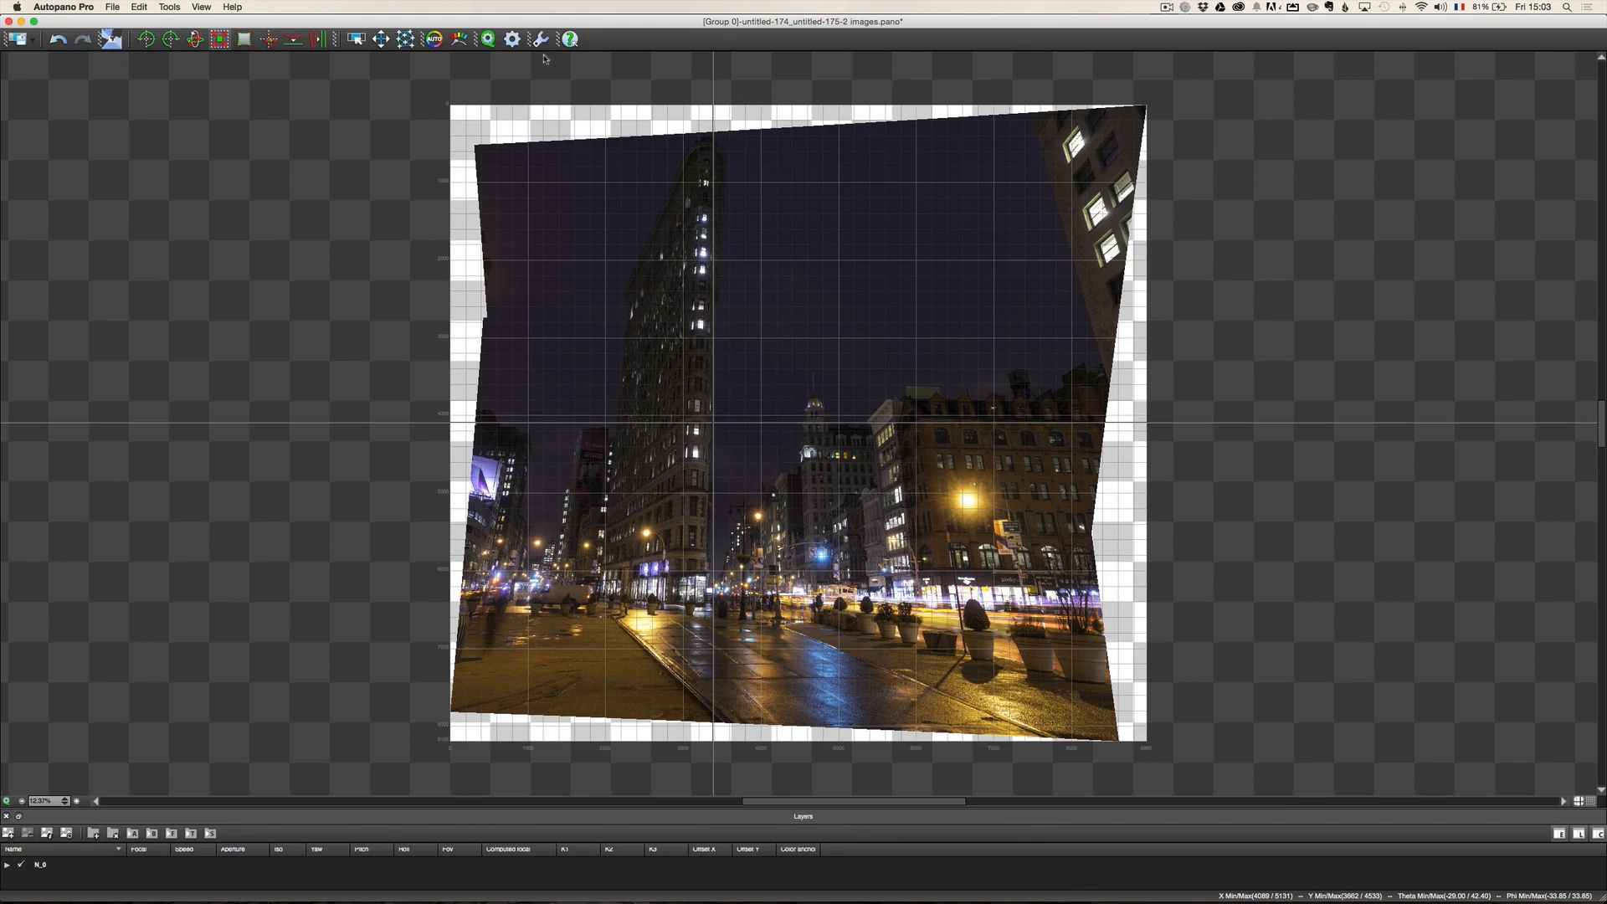
pyautogui.click(434, 40)
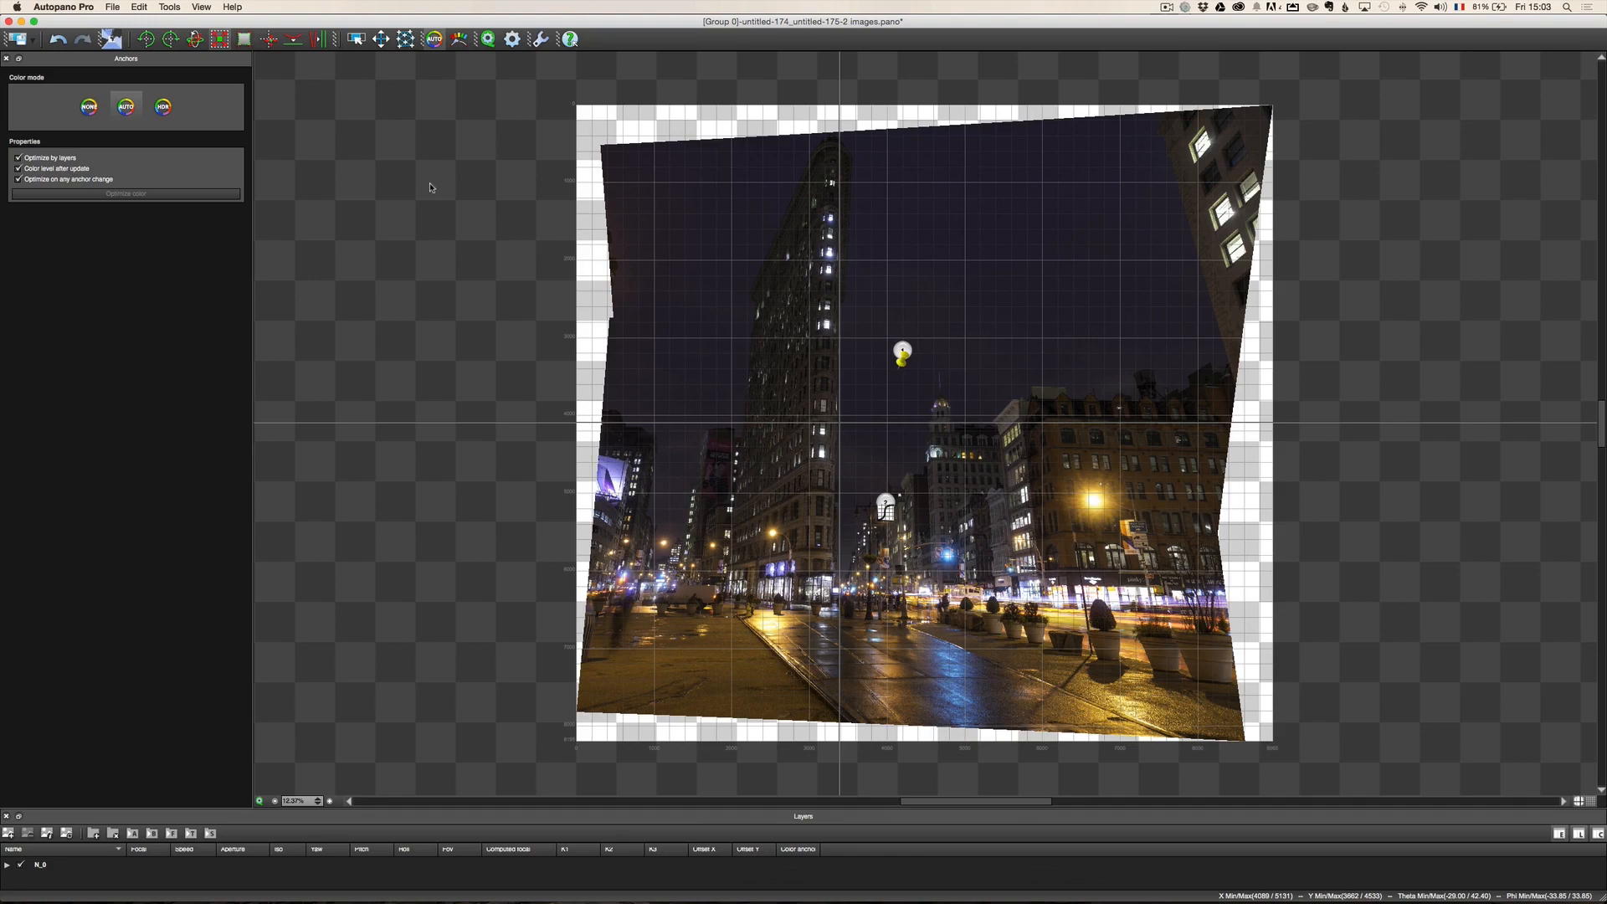
pyautogui.click(90, 107)
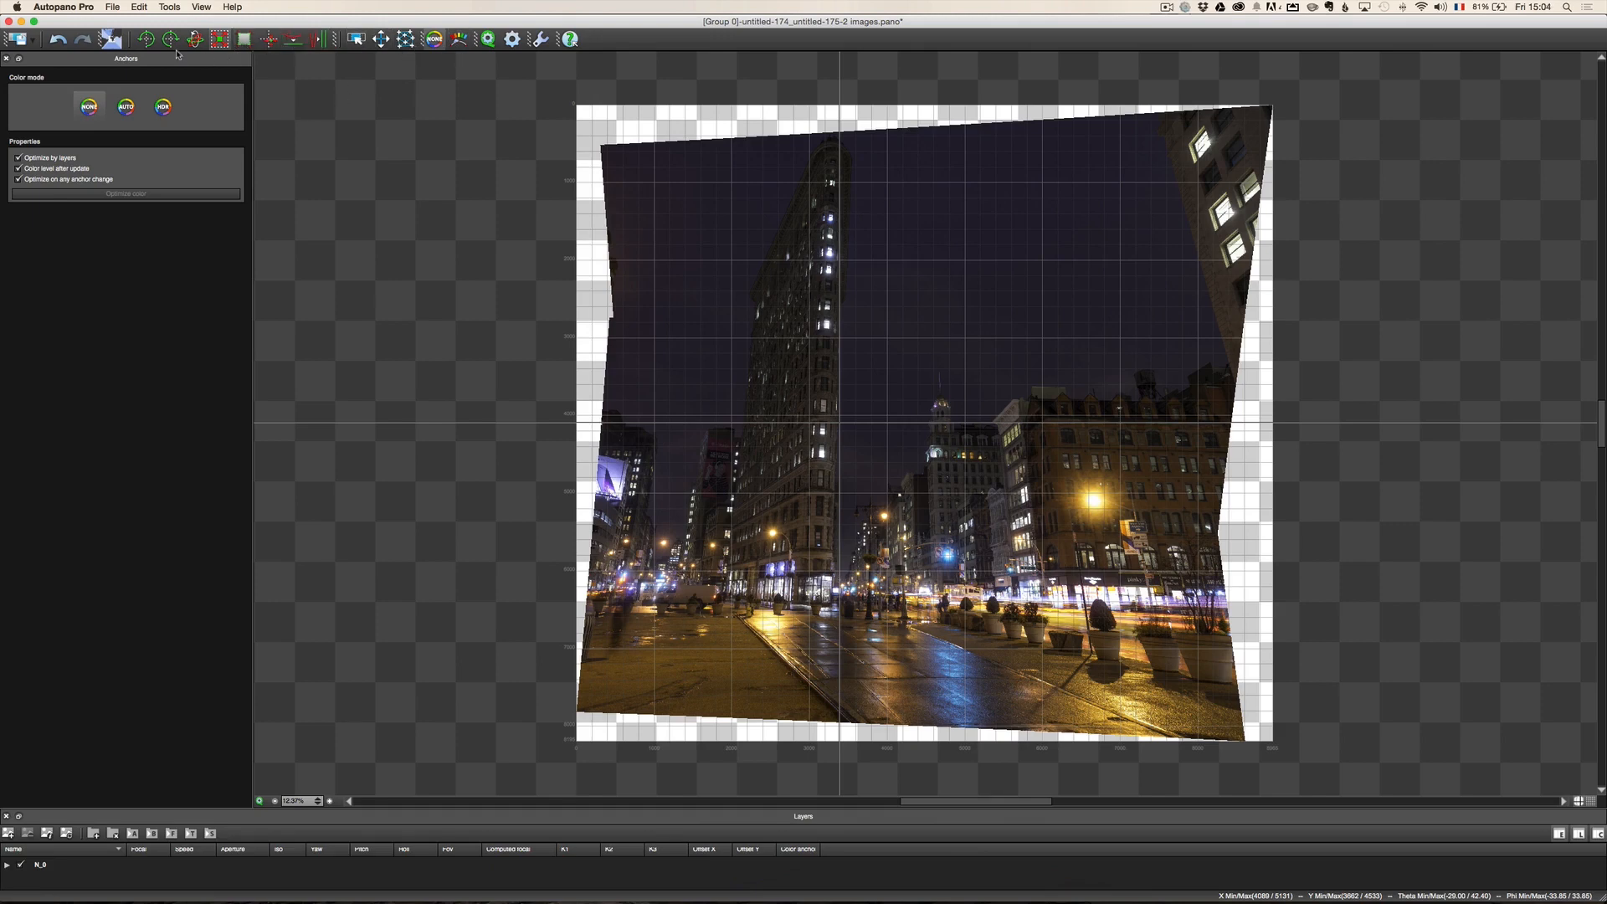
# Change the panorama's projection to Spherical.
pyautogui.click(111, 39)
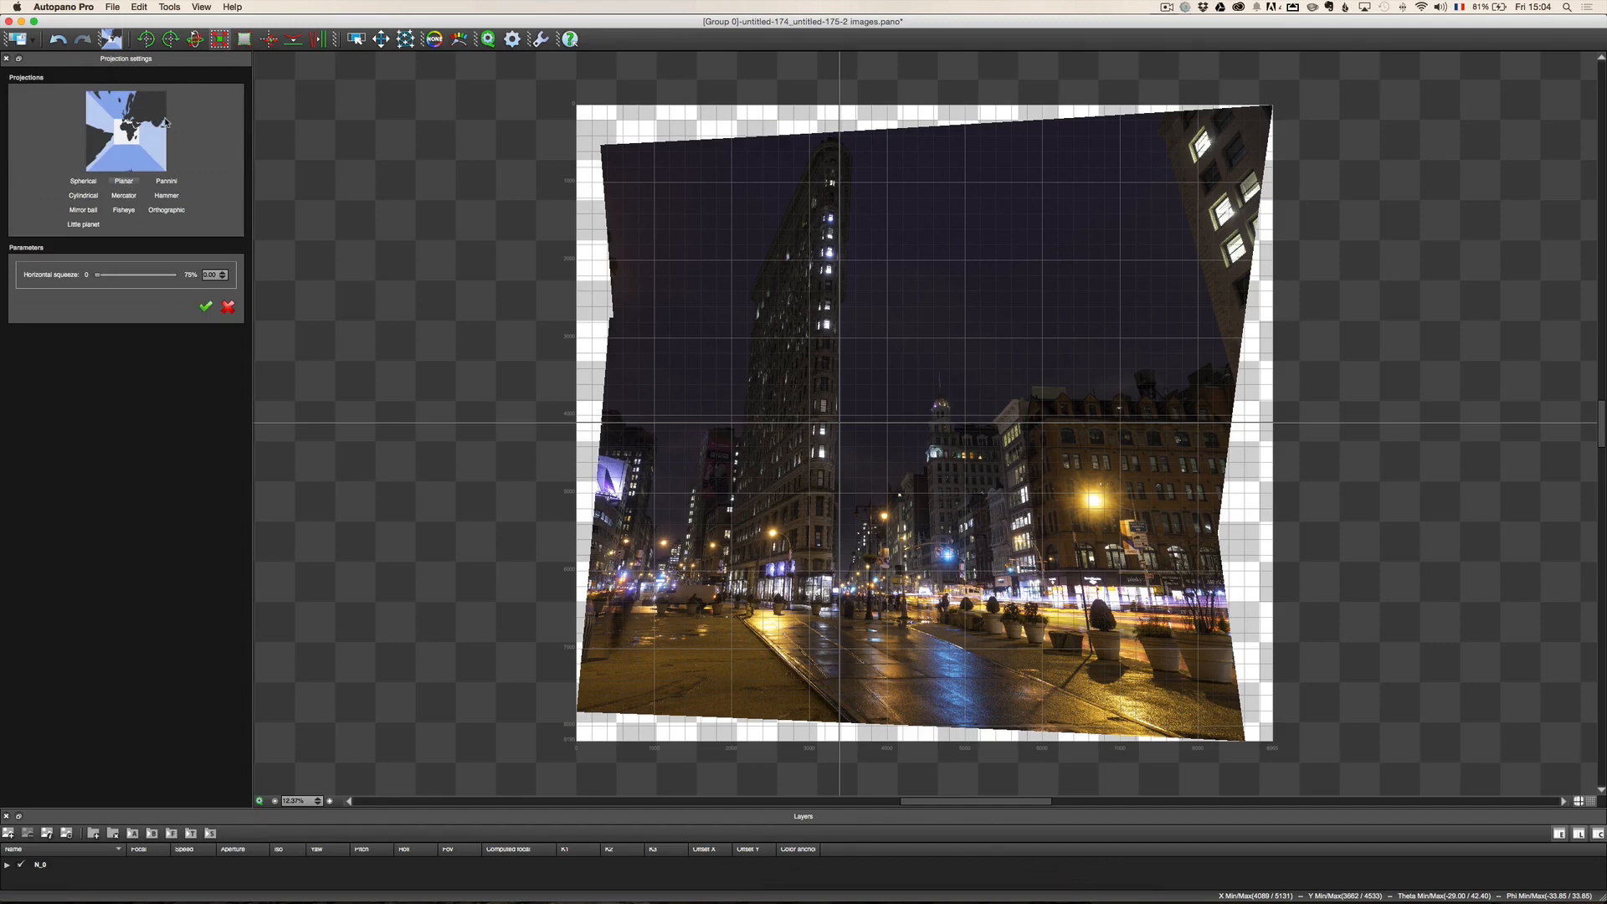
pyautogui.click(84, 180)
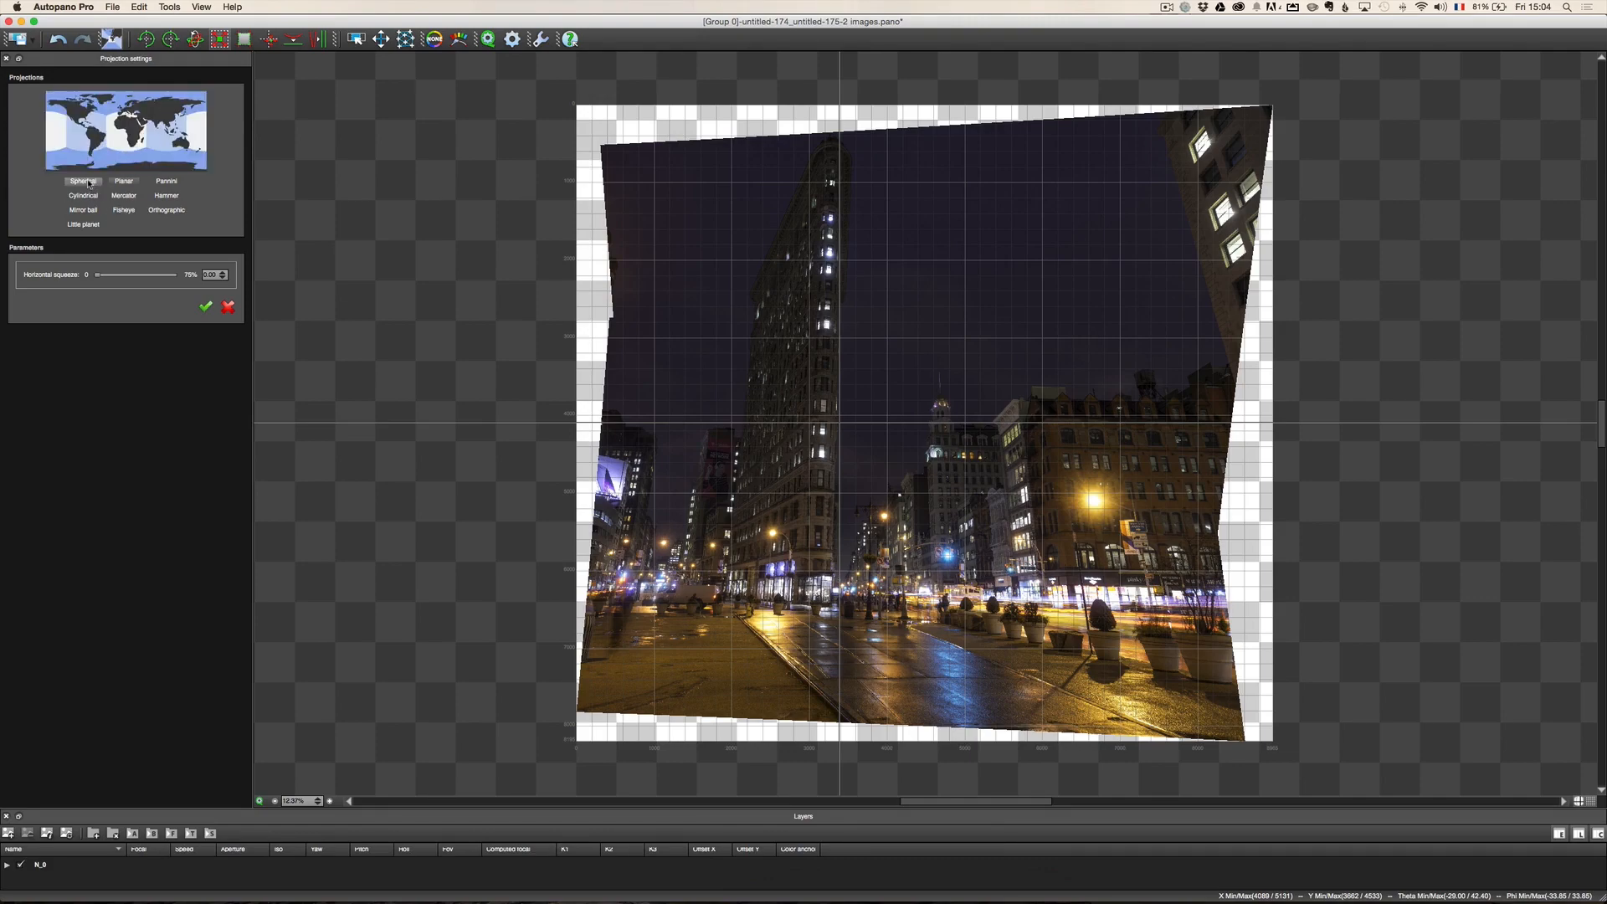
pyautogui.click(89, 183)
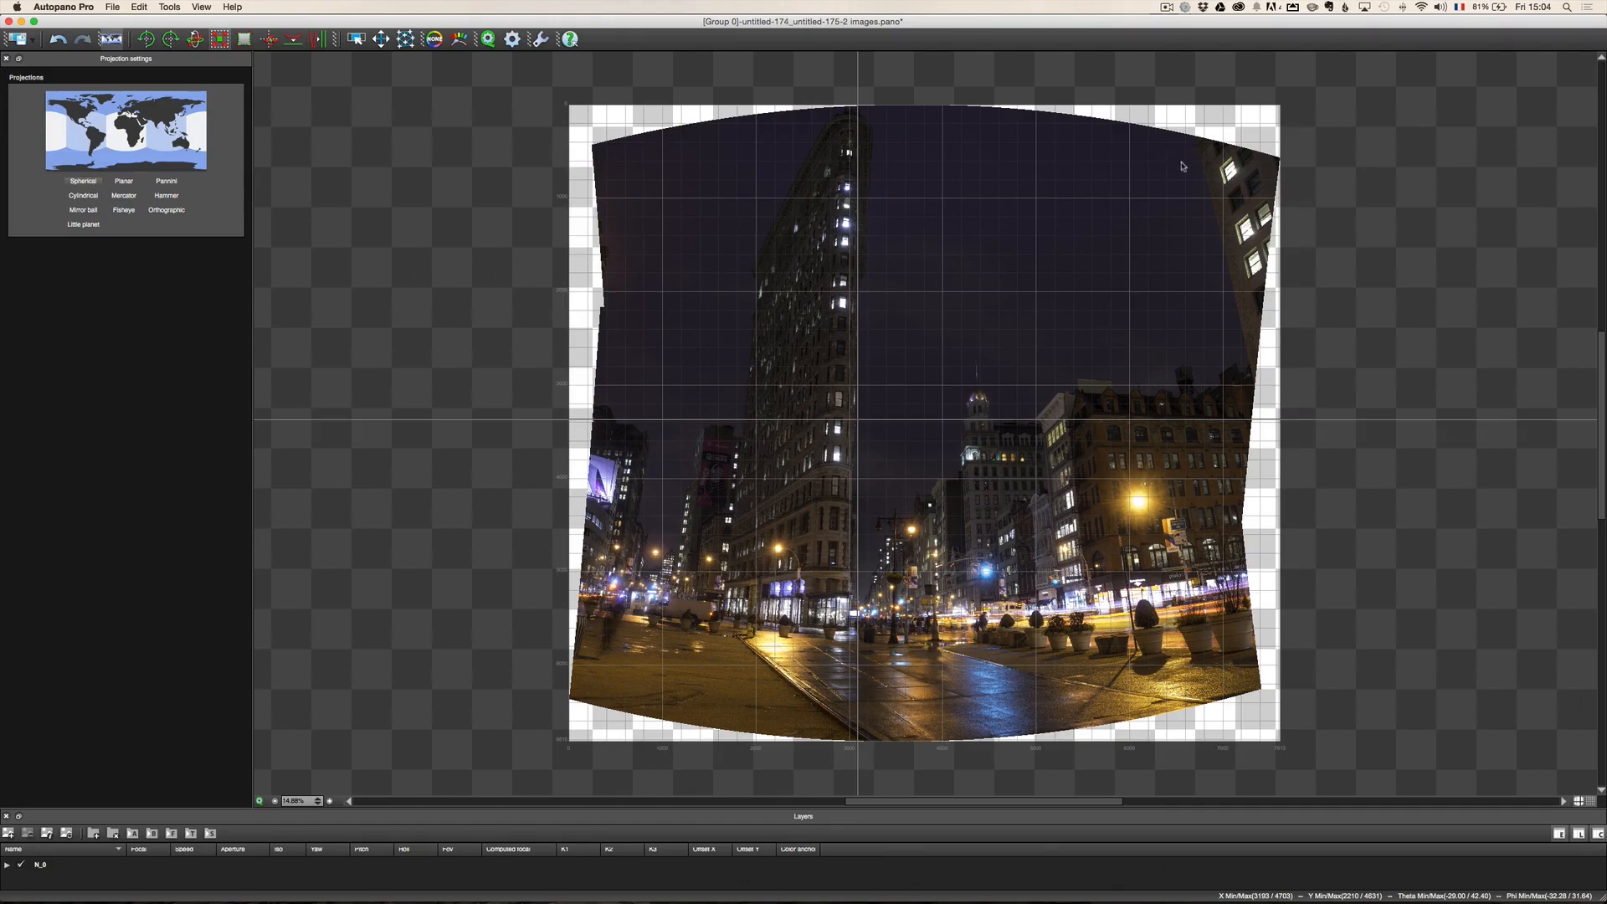
# Try the Planar, Pannini, Cylindrical, Mercator, Hammer, Mirror ball, Fisheye, Orthographic and Little planet projections on the panorama, and settle on Planar.
pyautogui.click(126, 182)
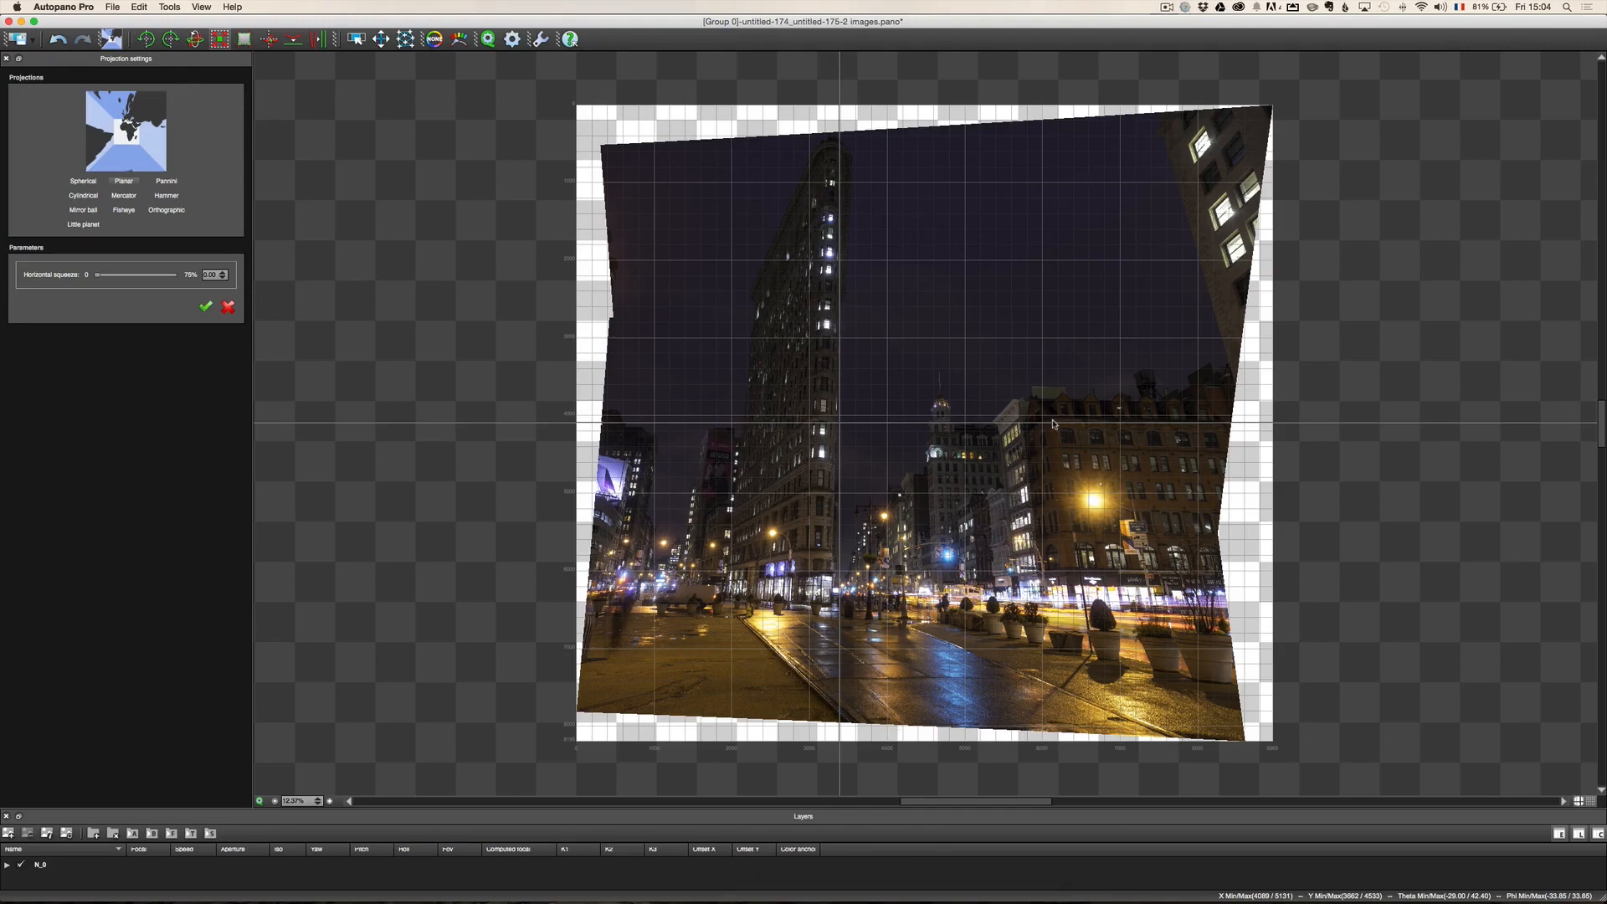
pyautogui.click(166, 182)
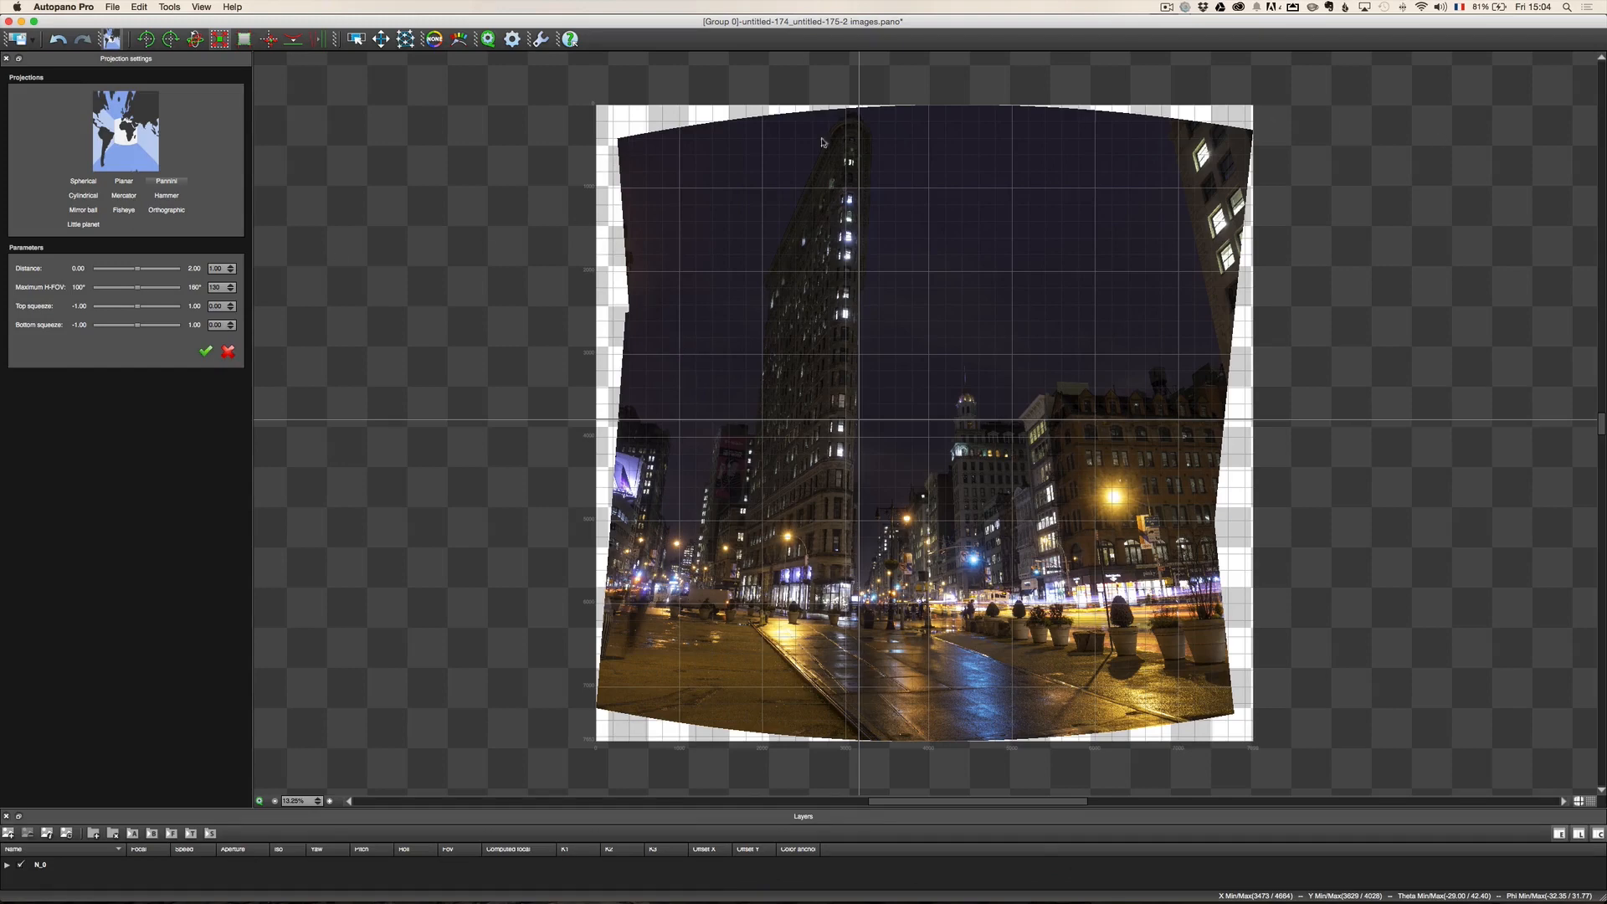
pyautogui.click(84, 196)
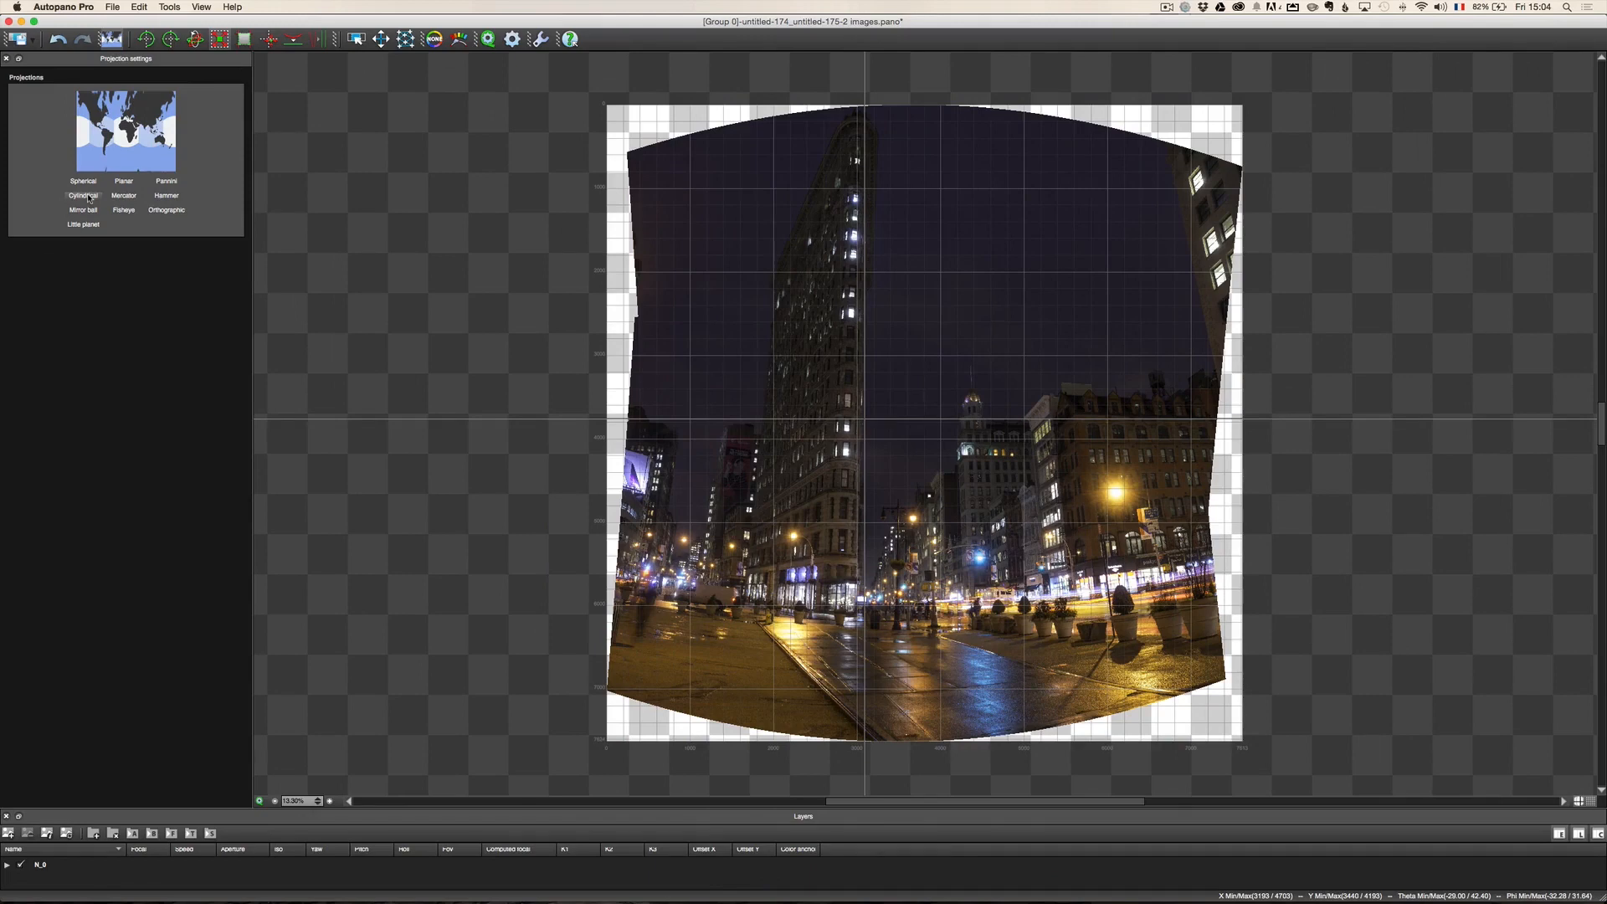
pyautogui.click(124, 195)
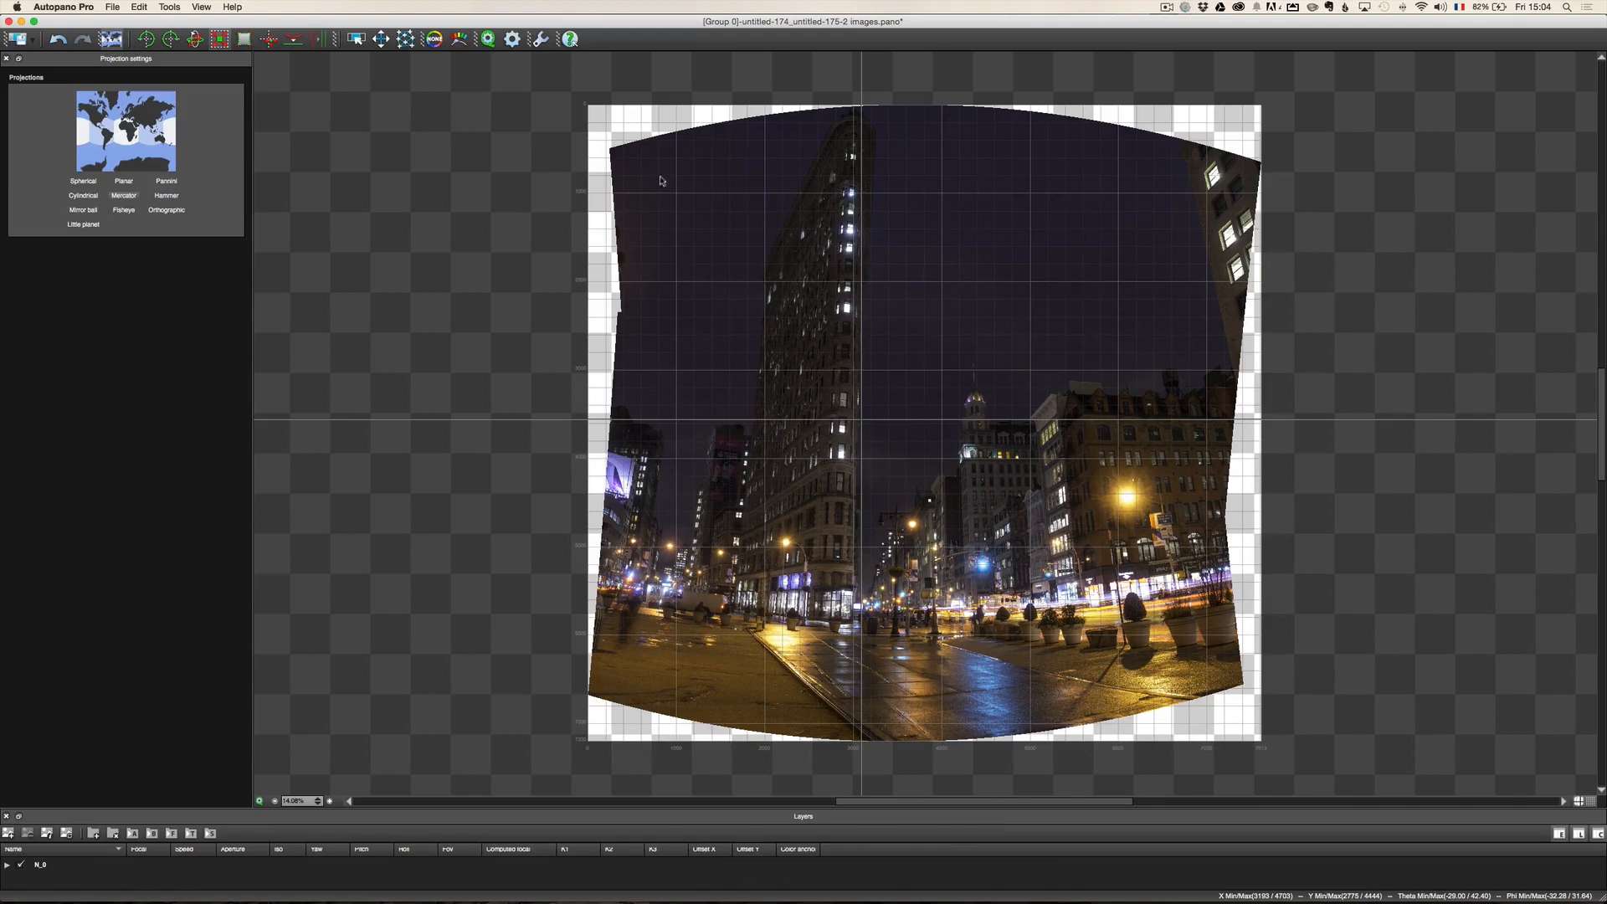
pyautogui.click(124, 181)
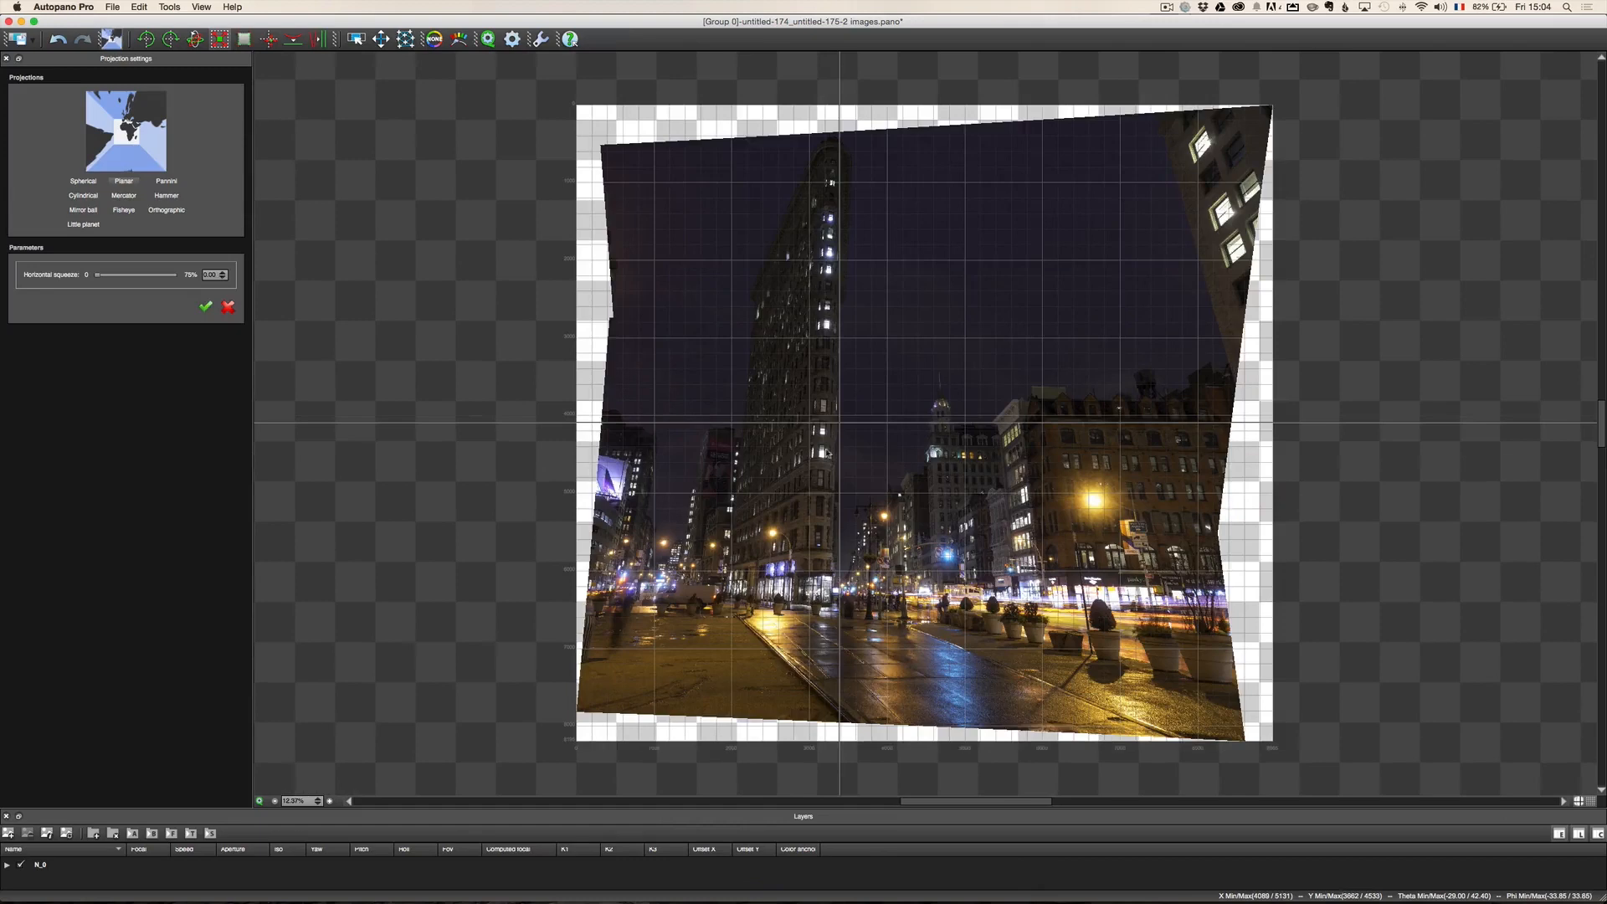
pyautogui.click(168, 196)
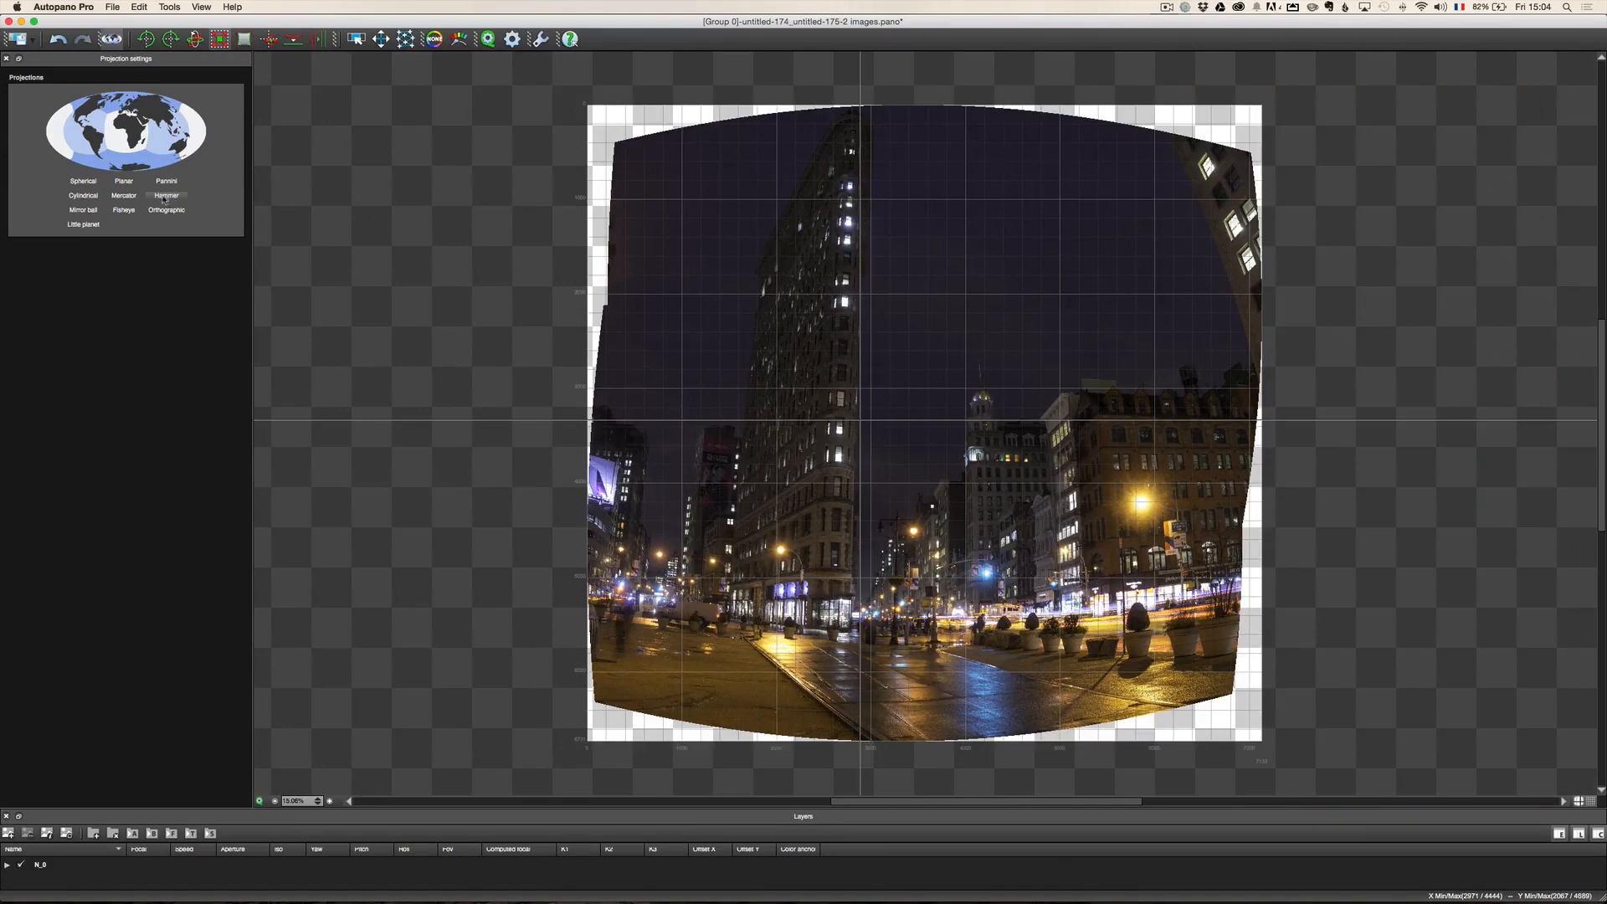
pyautogui.click(94, 211)
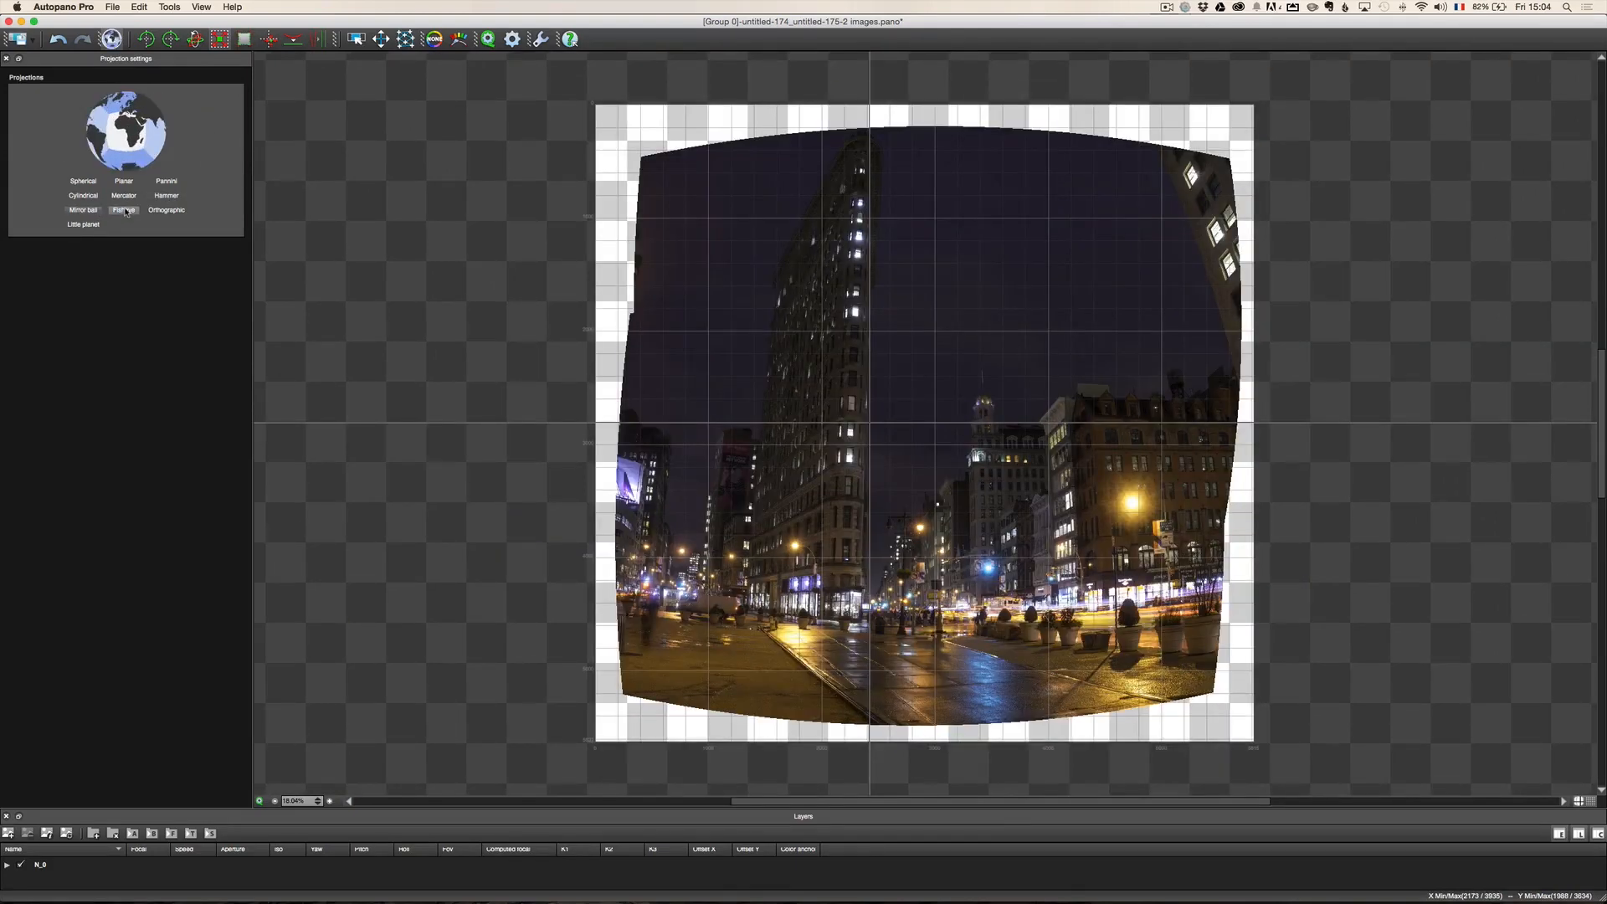
pyautogui.click(123, 211)
pyautogui.click(167, 210)
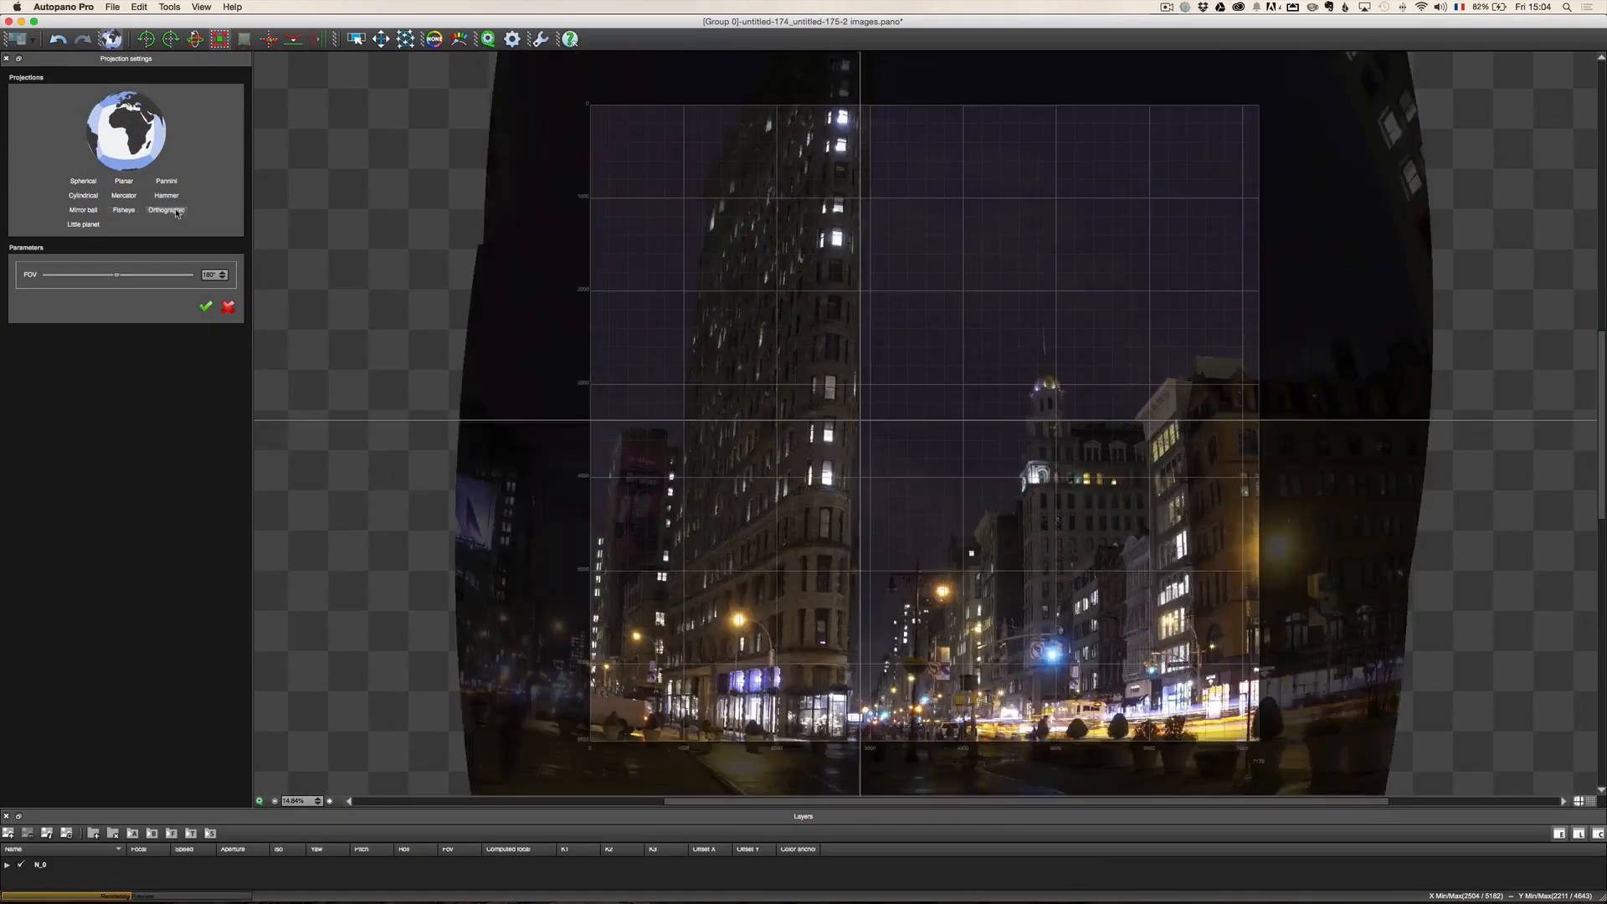
pyautogui.click(80, 224)
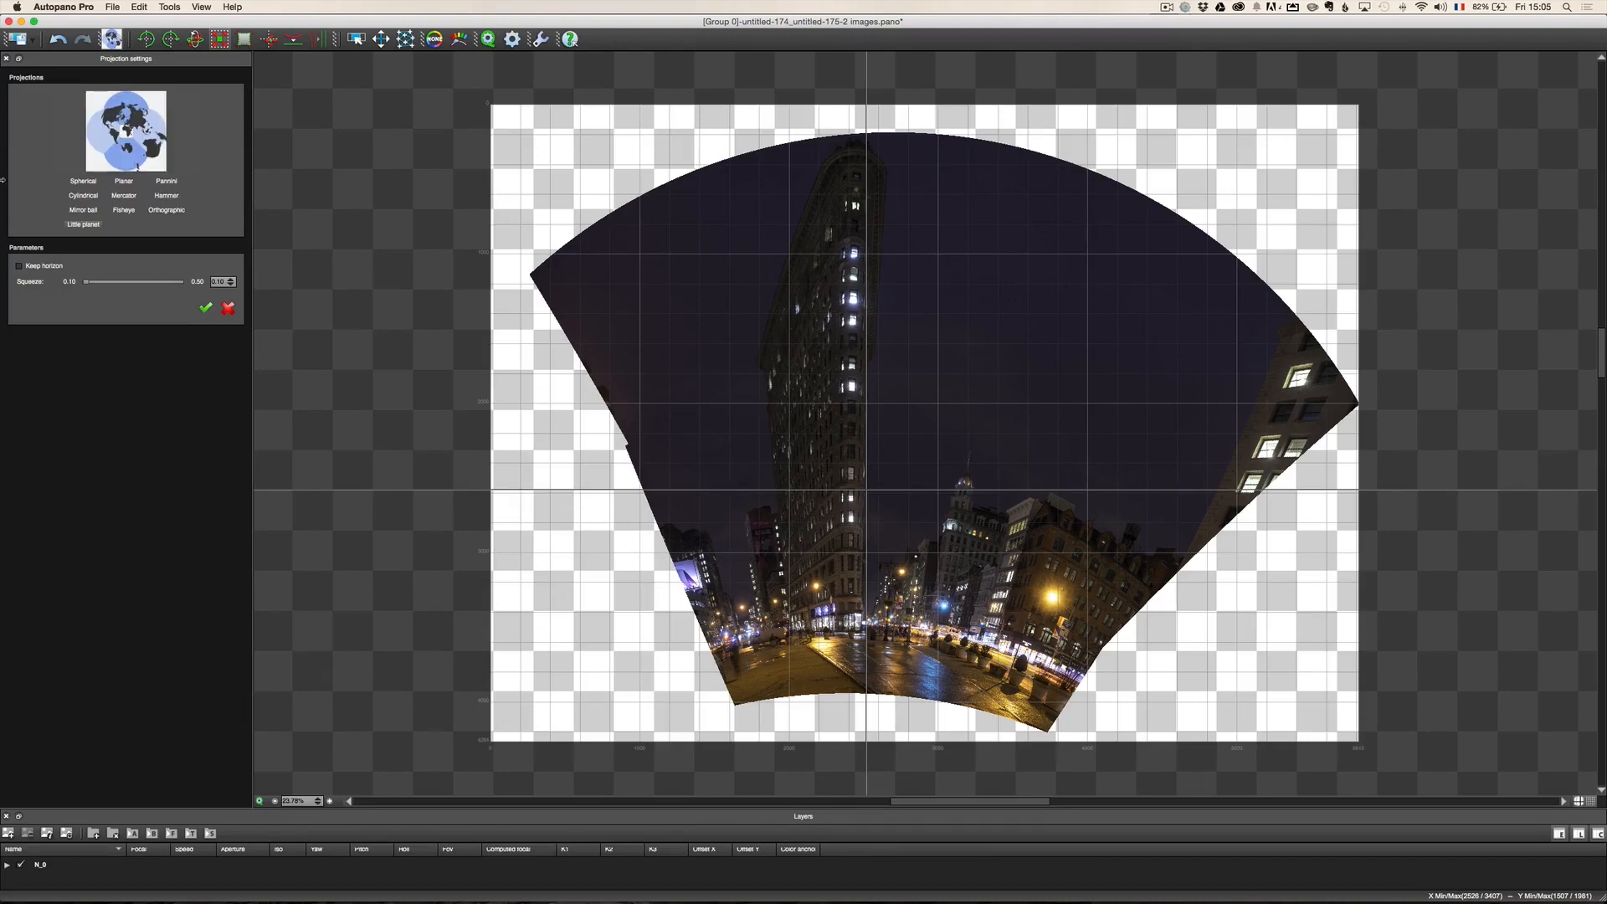
pyautogui.click(124, 181)
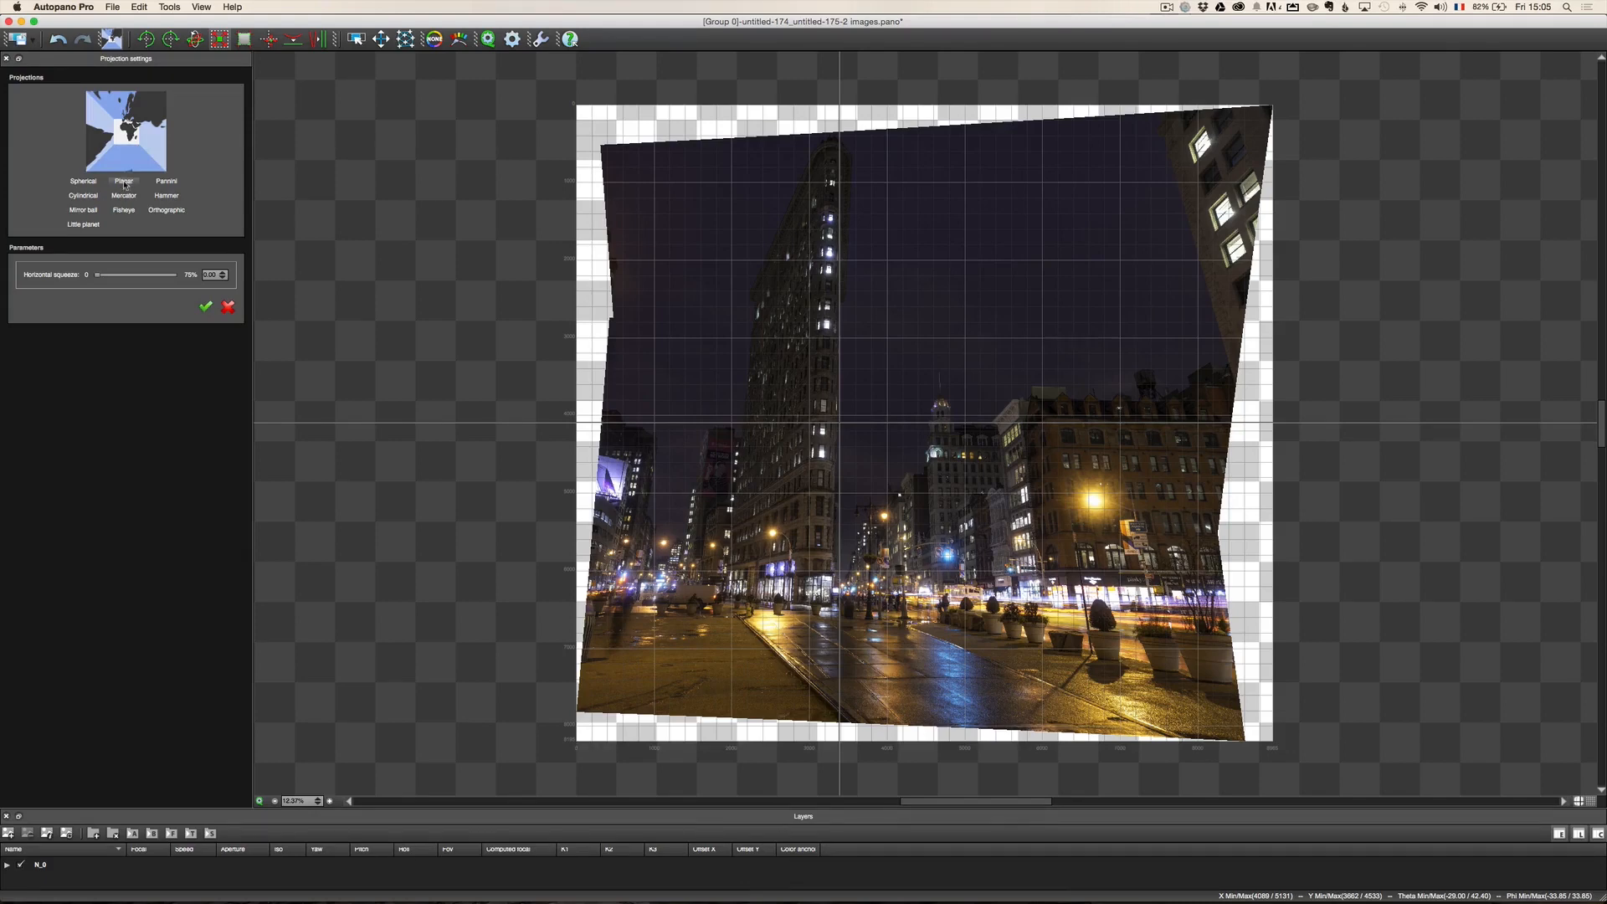
# Straighten the panorama's verticals by drawing vertical guide lines along the Flatiron Building and the buildings on both sides, and apply the correction.
pyautogui.click(318, 40)
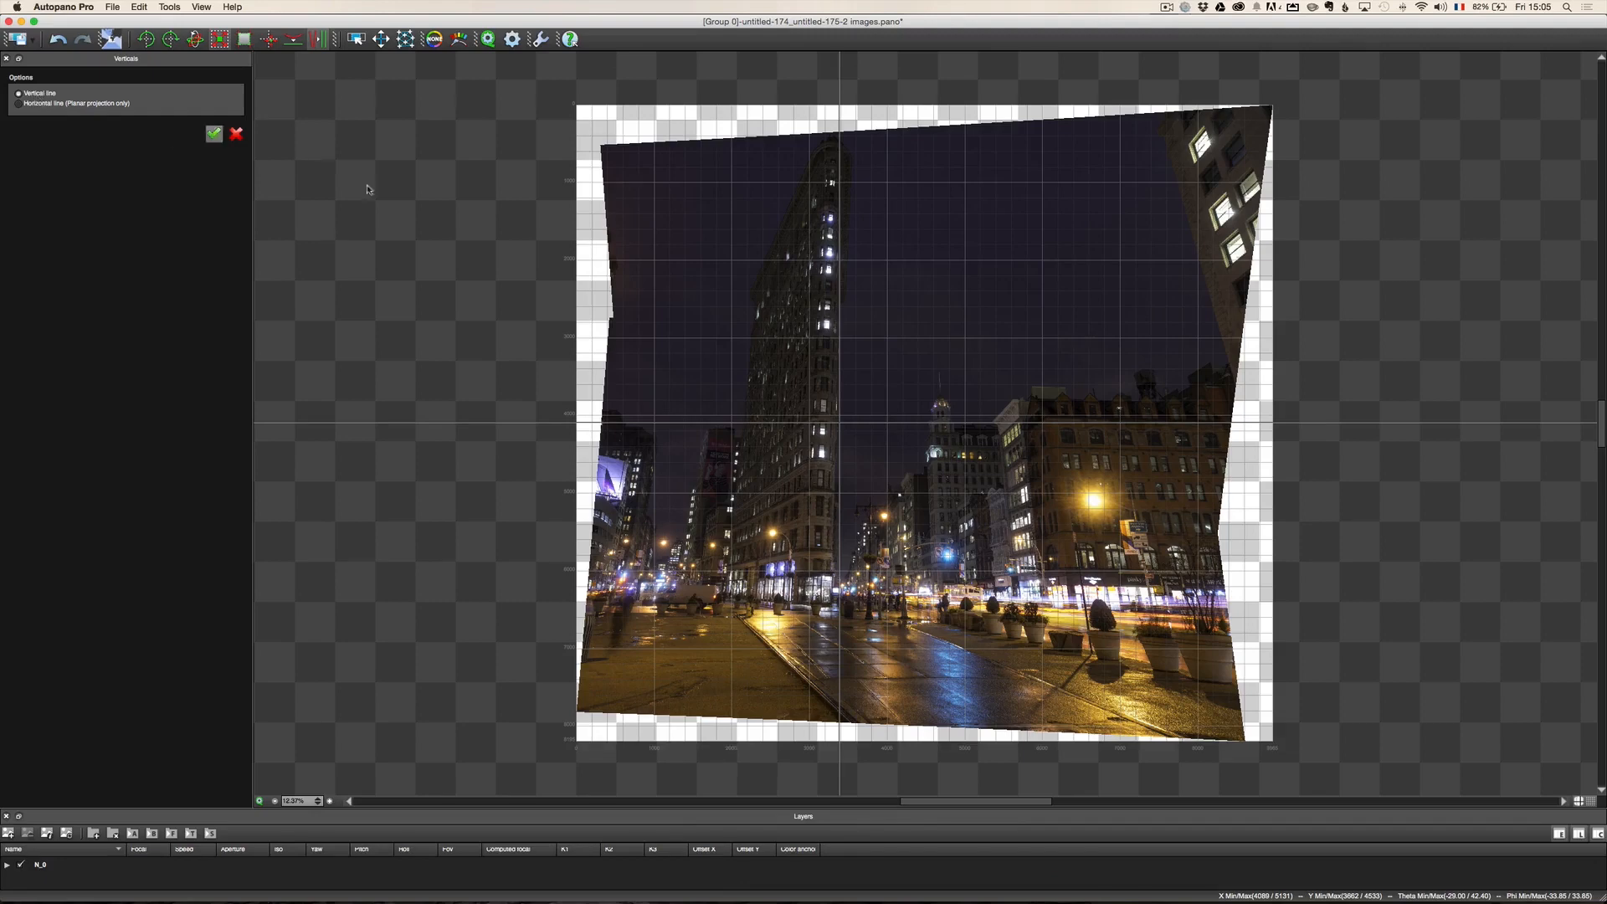
pyautogui.moveTo(835, 149); pyautogui.dragTo(817, 620)
pyautogui.moveTo(636, 570); pyautogui.dragTo(625, 601)
pyautogui.moveTo(930, 442); pyautogui.dragTo(931, 611)
pyautogui.moveTo(1018, 402); pyautogui.dragTo(1049, 649)
pyautogui.click(213, 134)
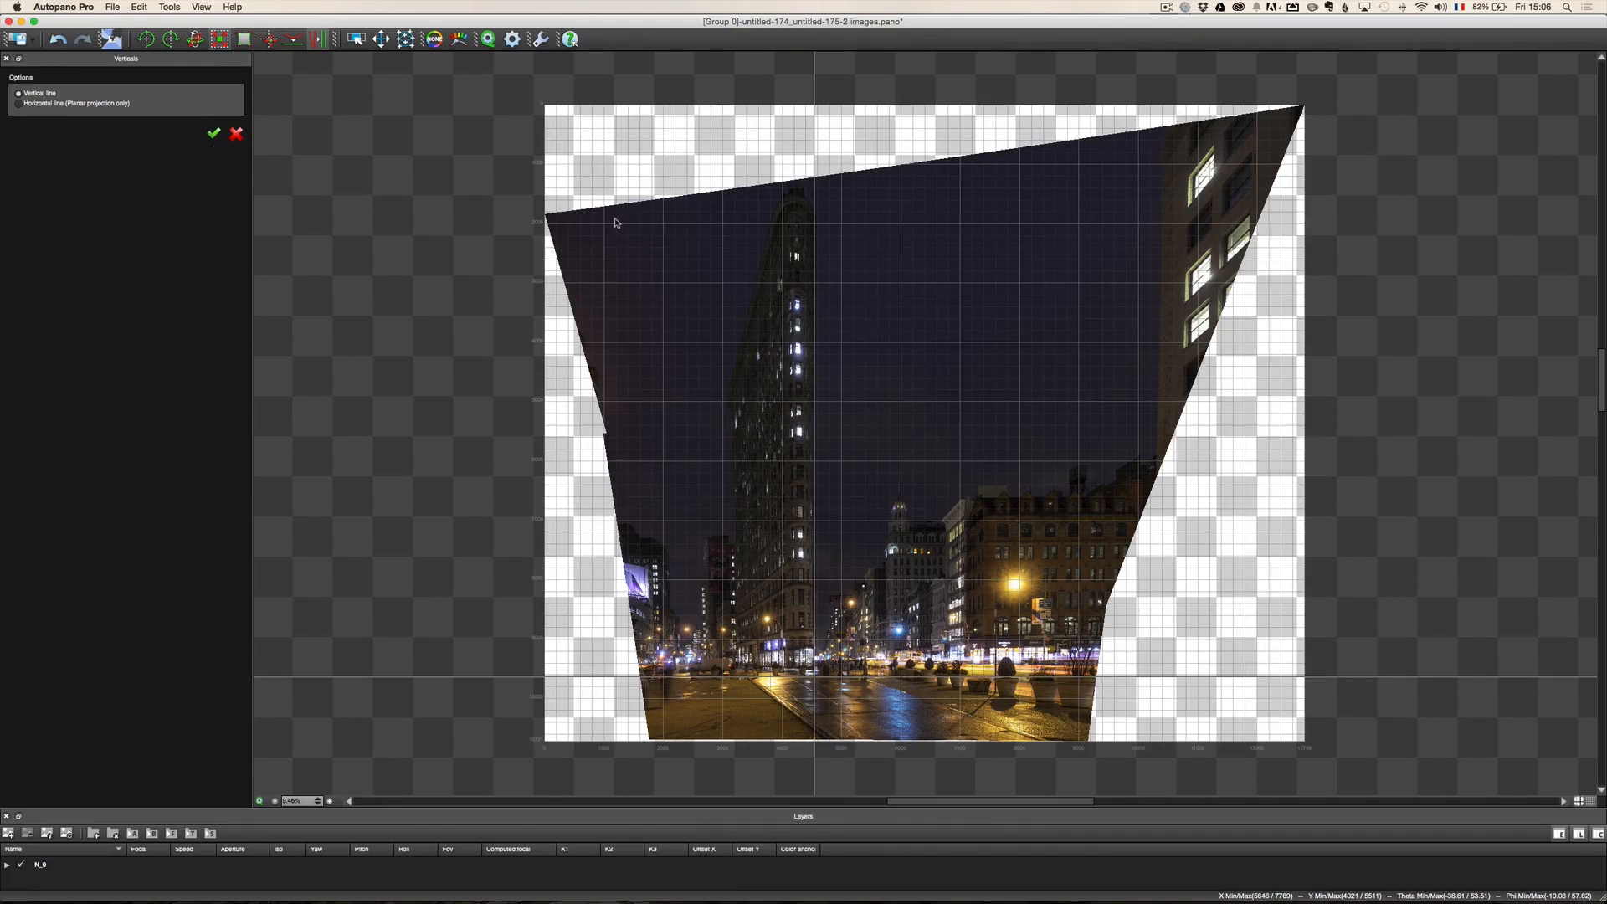
# Crop the panorama to a tall portrait frame around the Flatiron Building, reaching down to the street's edge and above the tower's top.
pyautogui.click(243, 39)
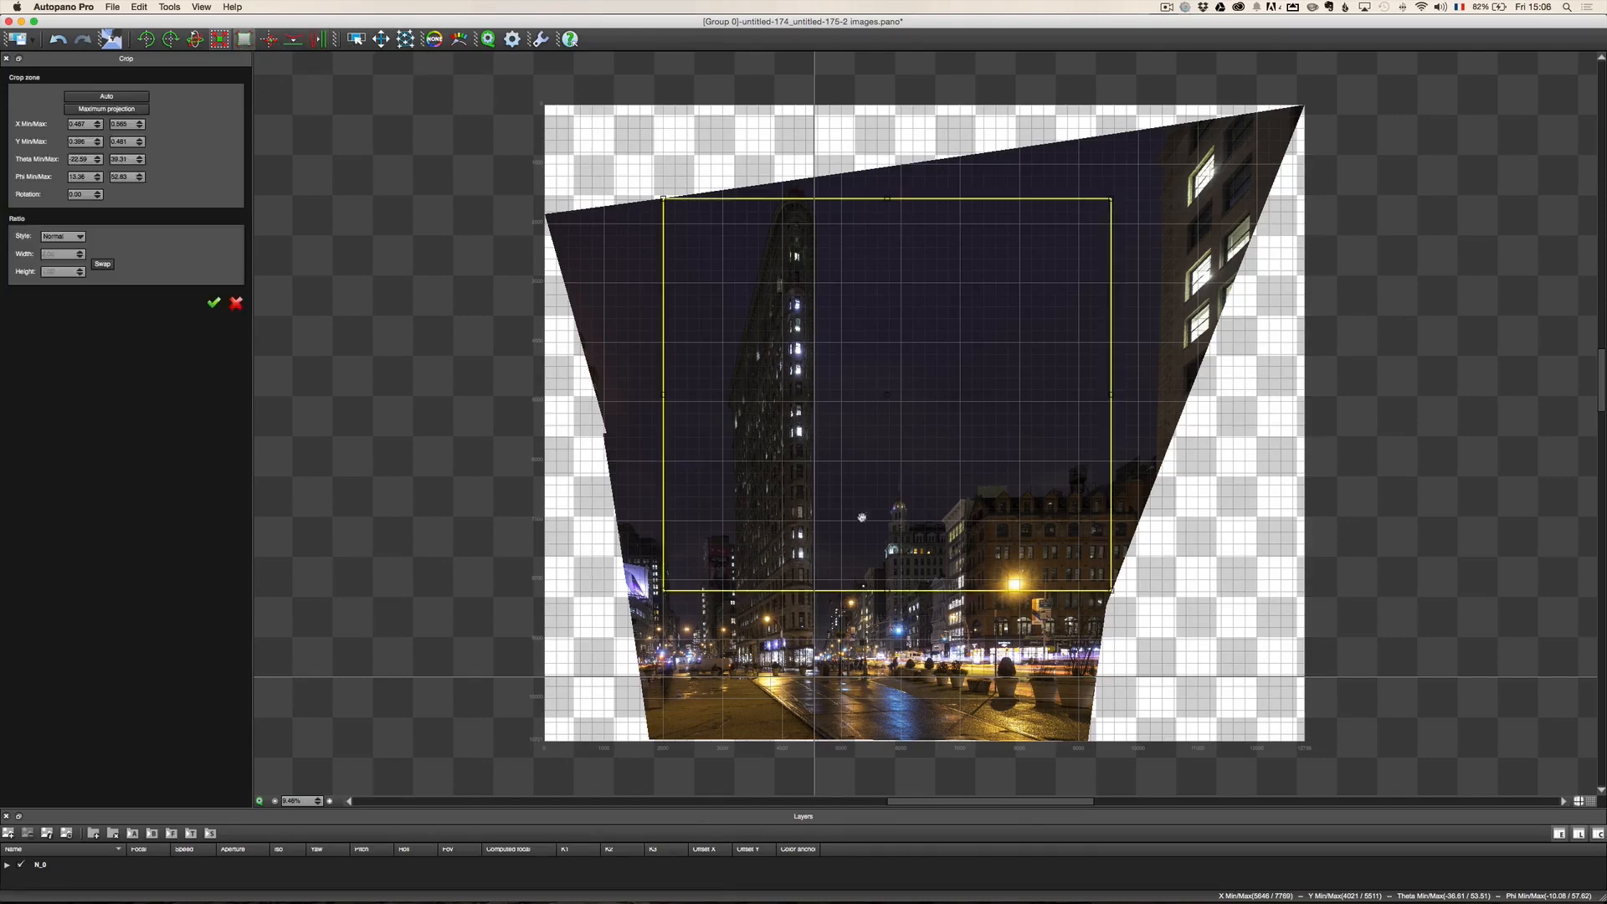
pyautogui.moveTo(886, 591); pyautogui.dragTo(886, 733)
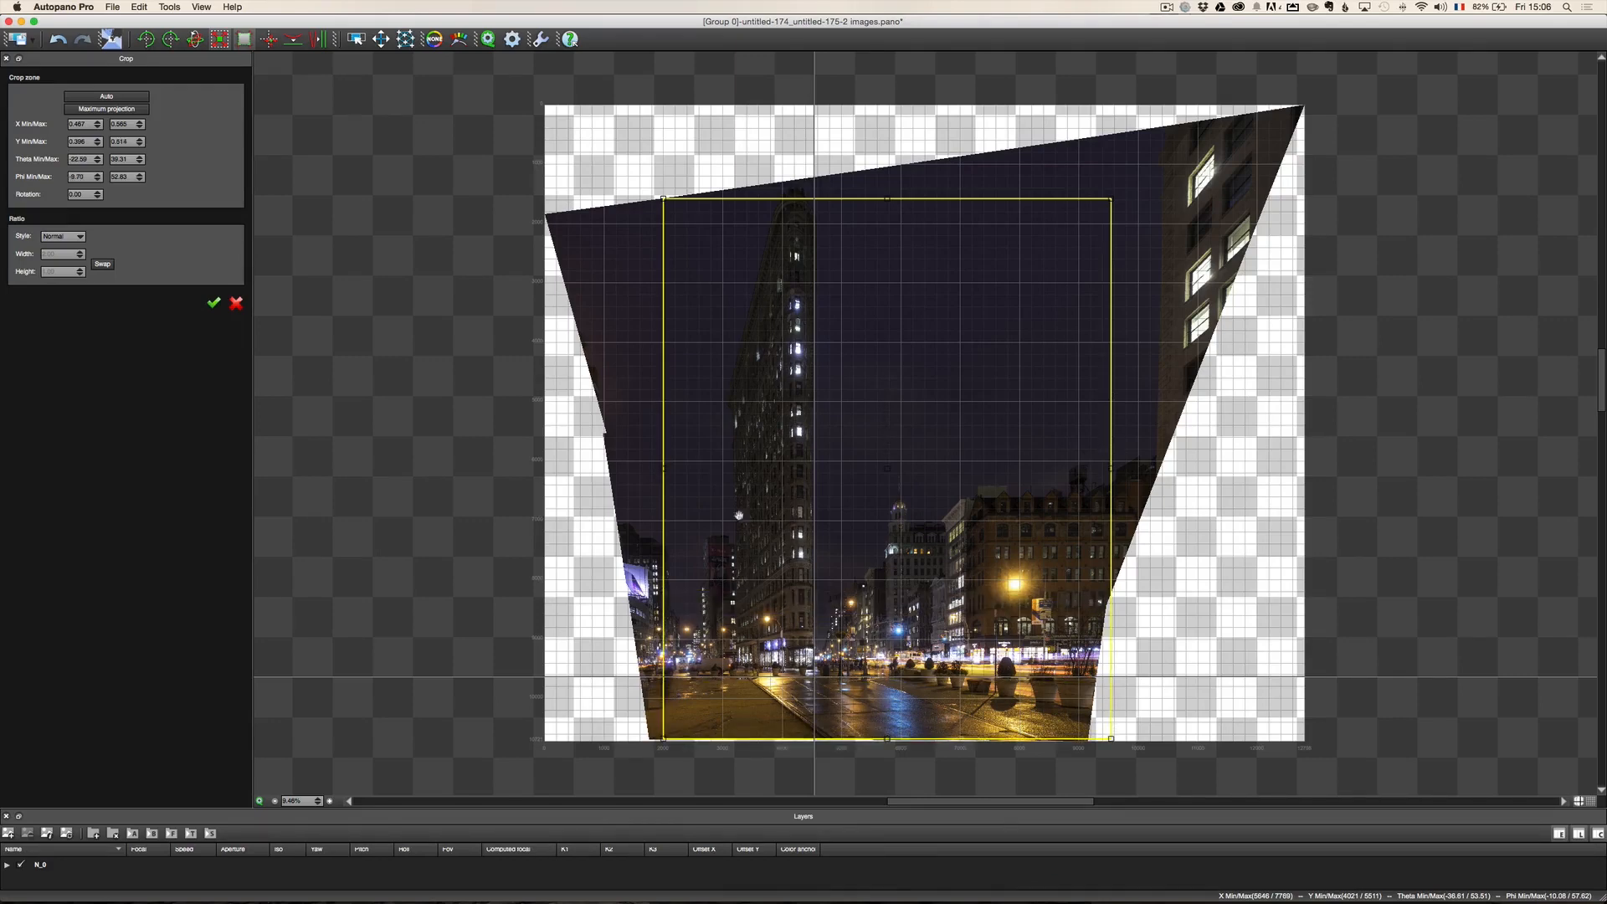
pyautogui.moveTo(661, 469); pyautogui.dragTo(651, 470)
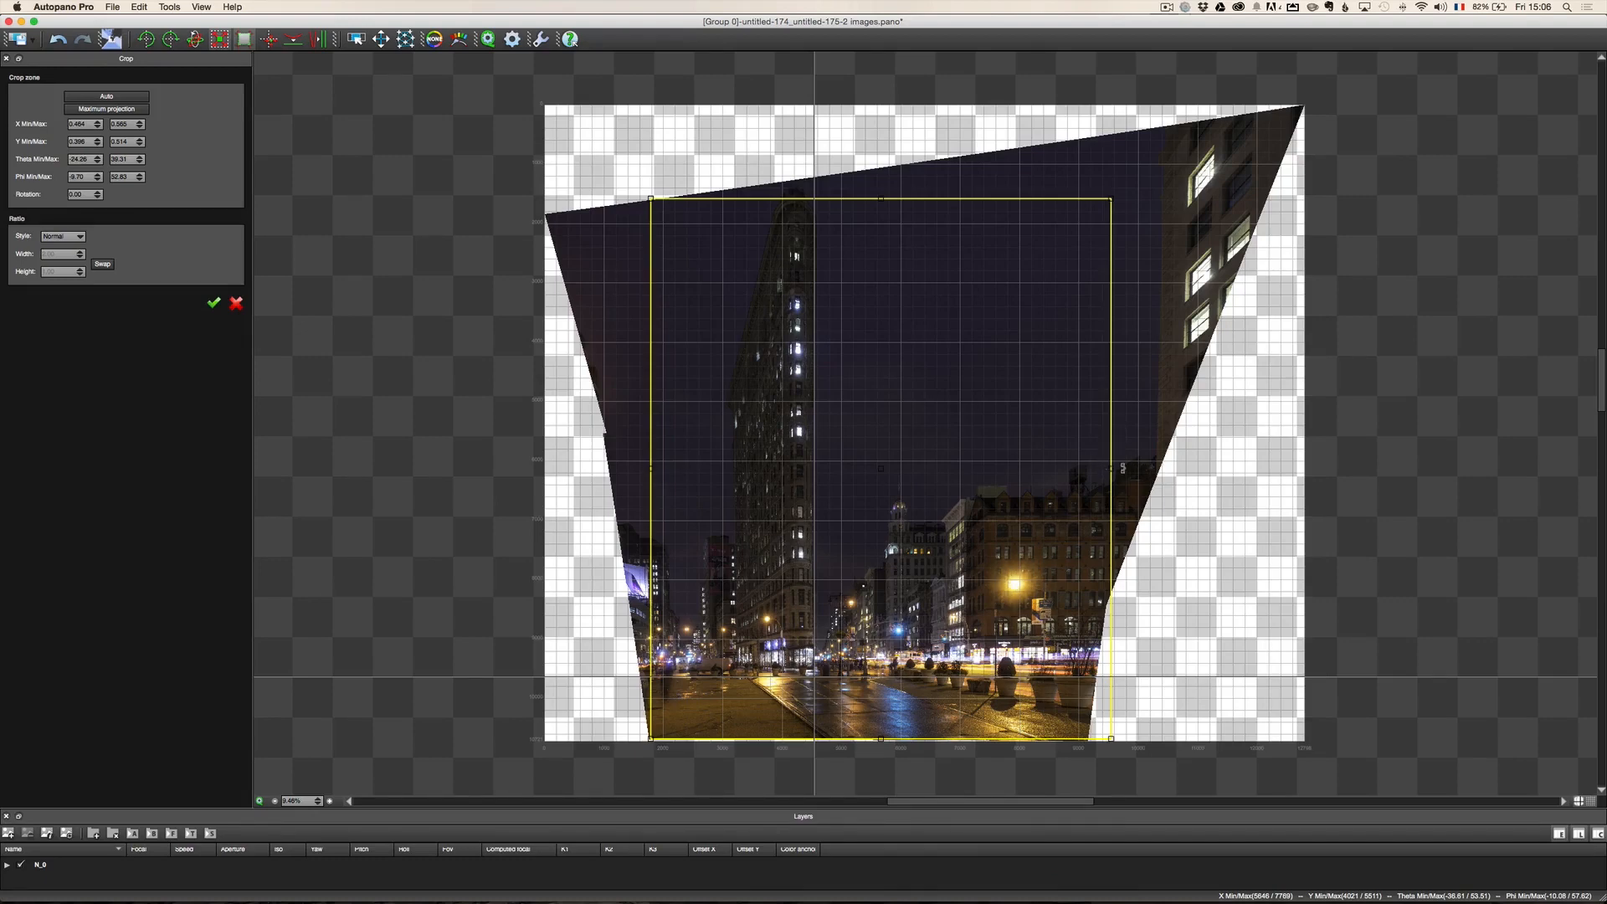
pyautogui.moveTo(1072, 467)
pyautogui.mouseDown()
pyautogui.moveTo(1022, 467)
pyautogui.moveTo(1061, 468)
pyautogui.mouseUp()
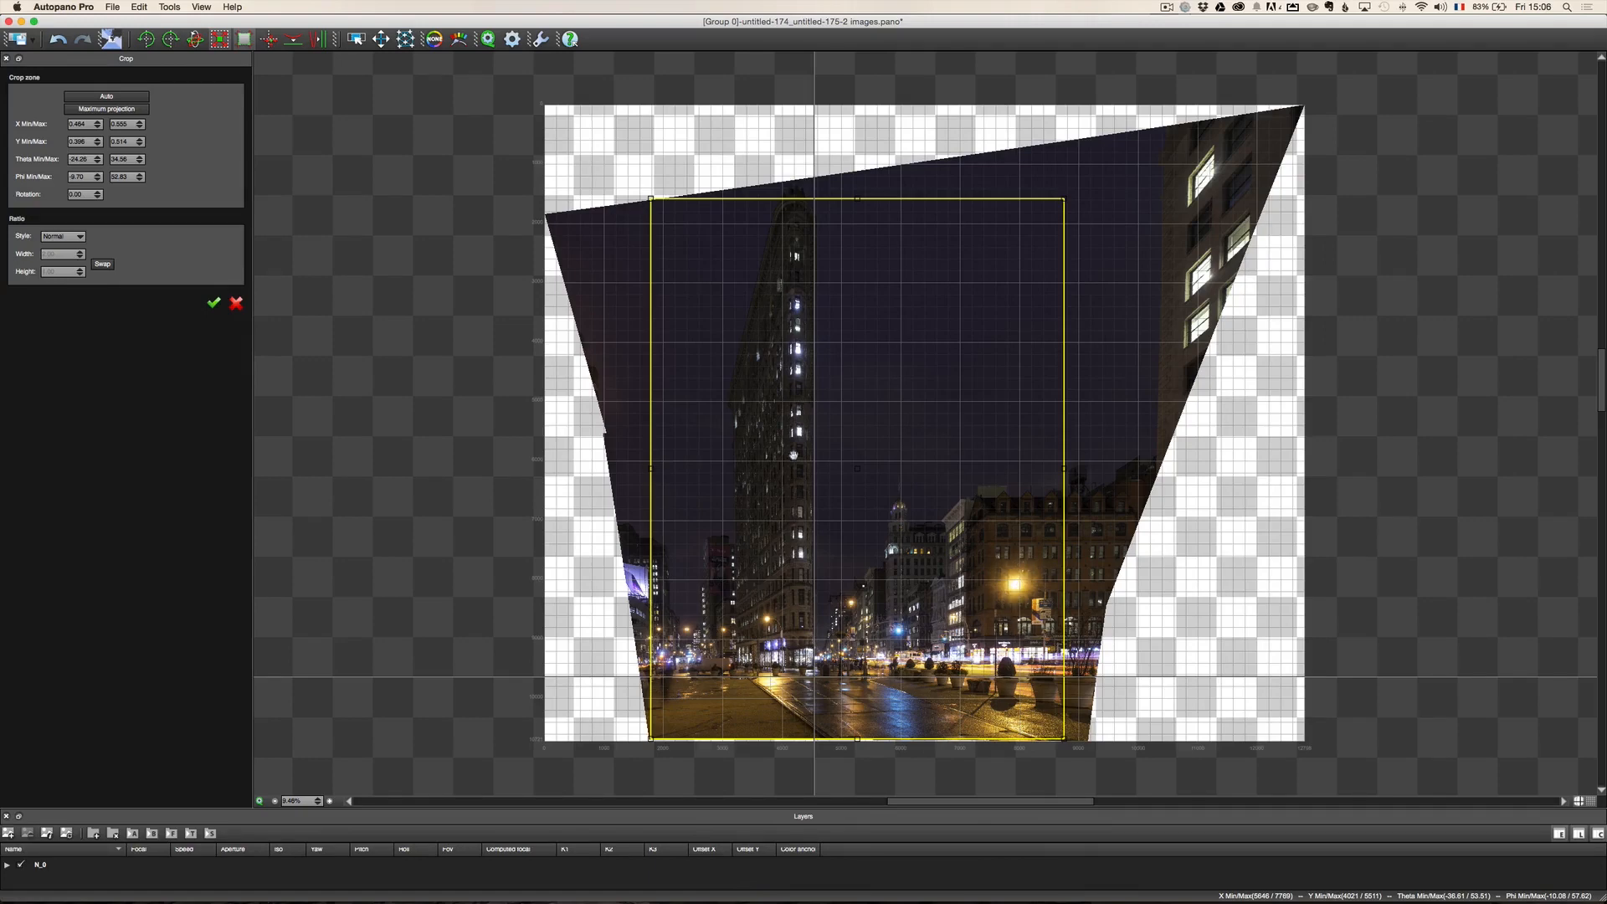
pyautogui.moveTo(1064, 469); pyautogui.dragTo(979, 468)
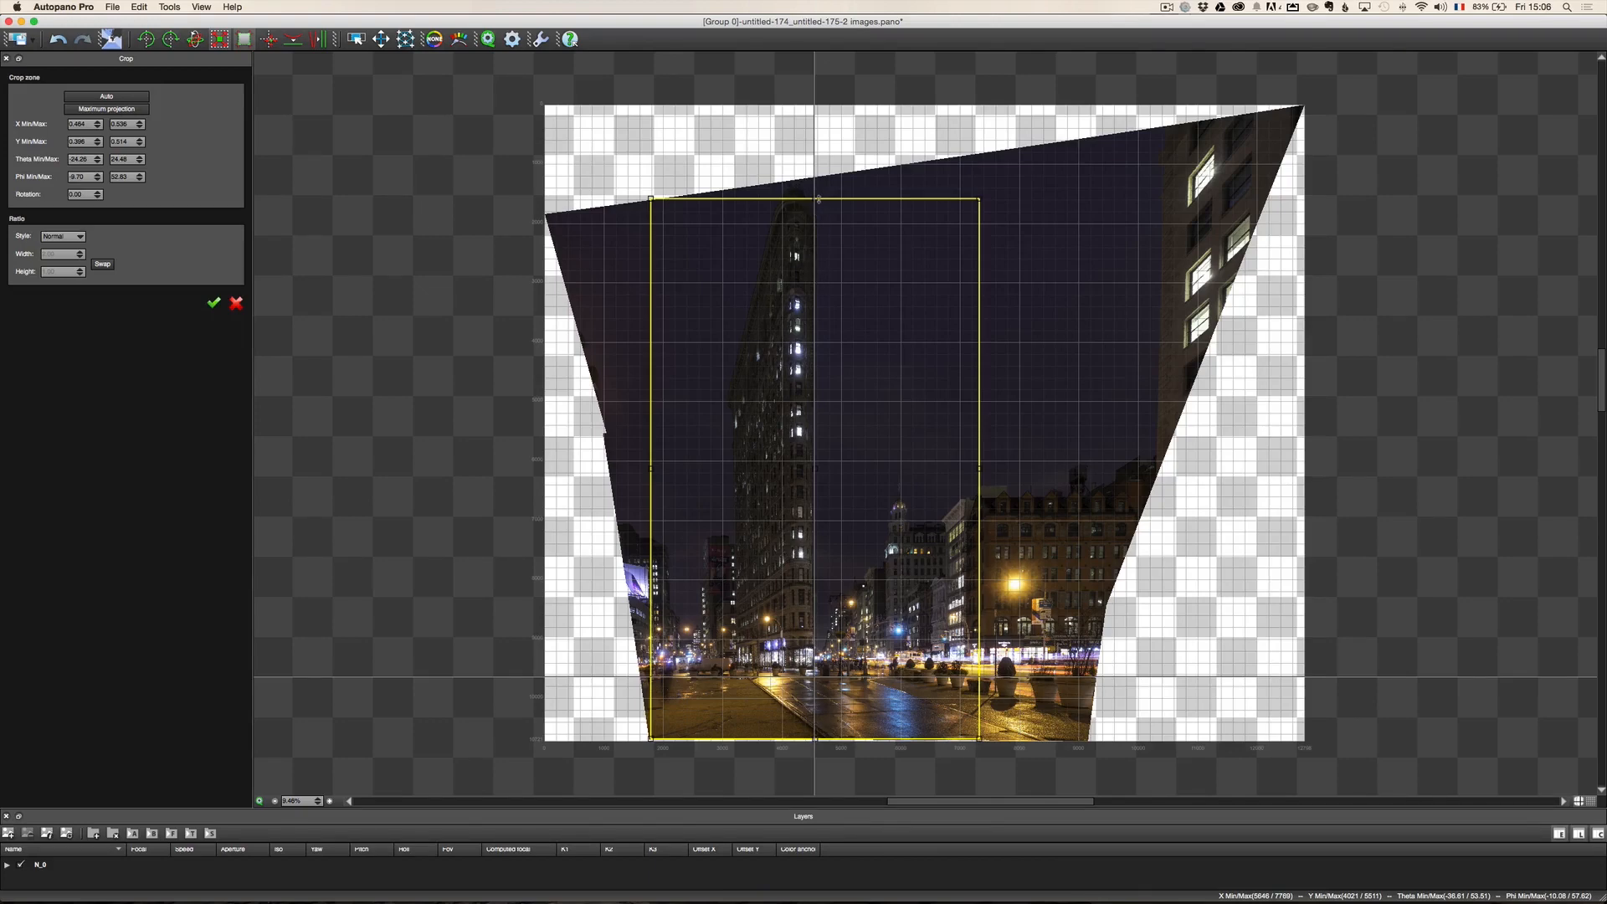
pyautogui.moveTo(815, 198); pyautogui.dragTo(818, 151)
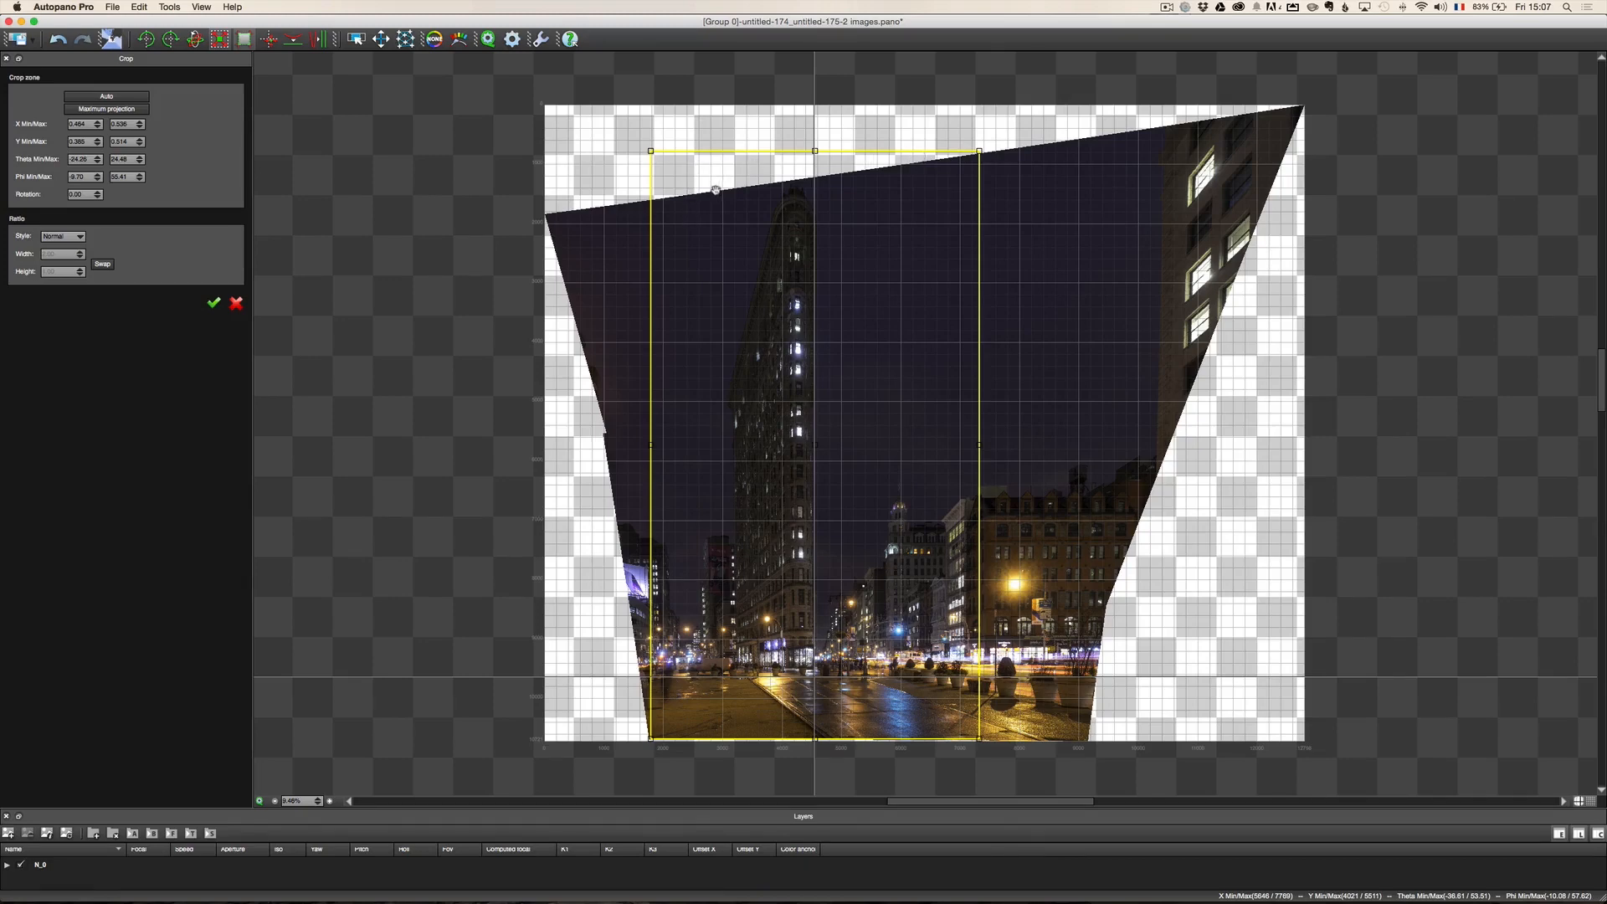
pyautogui.press('Return')
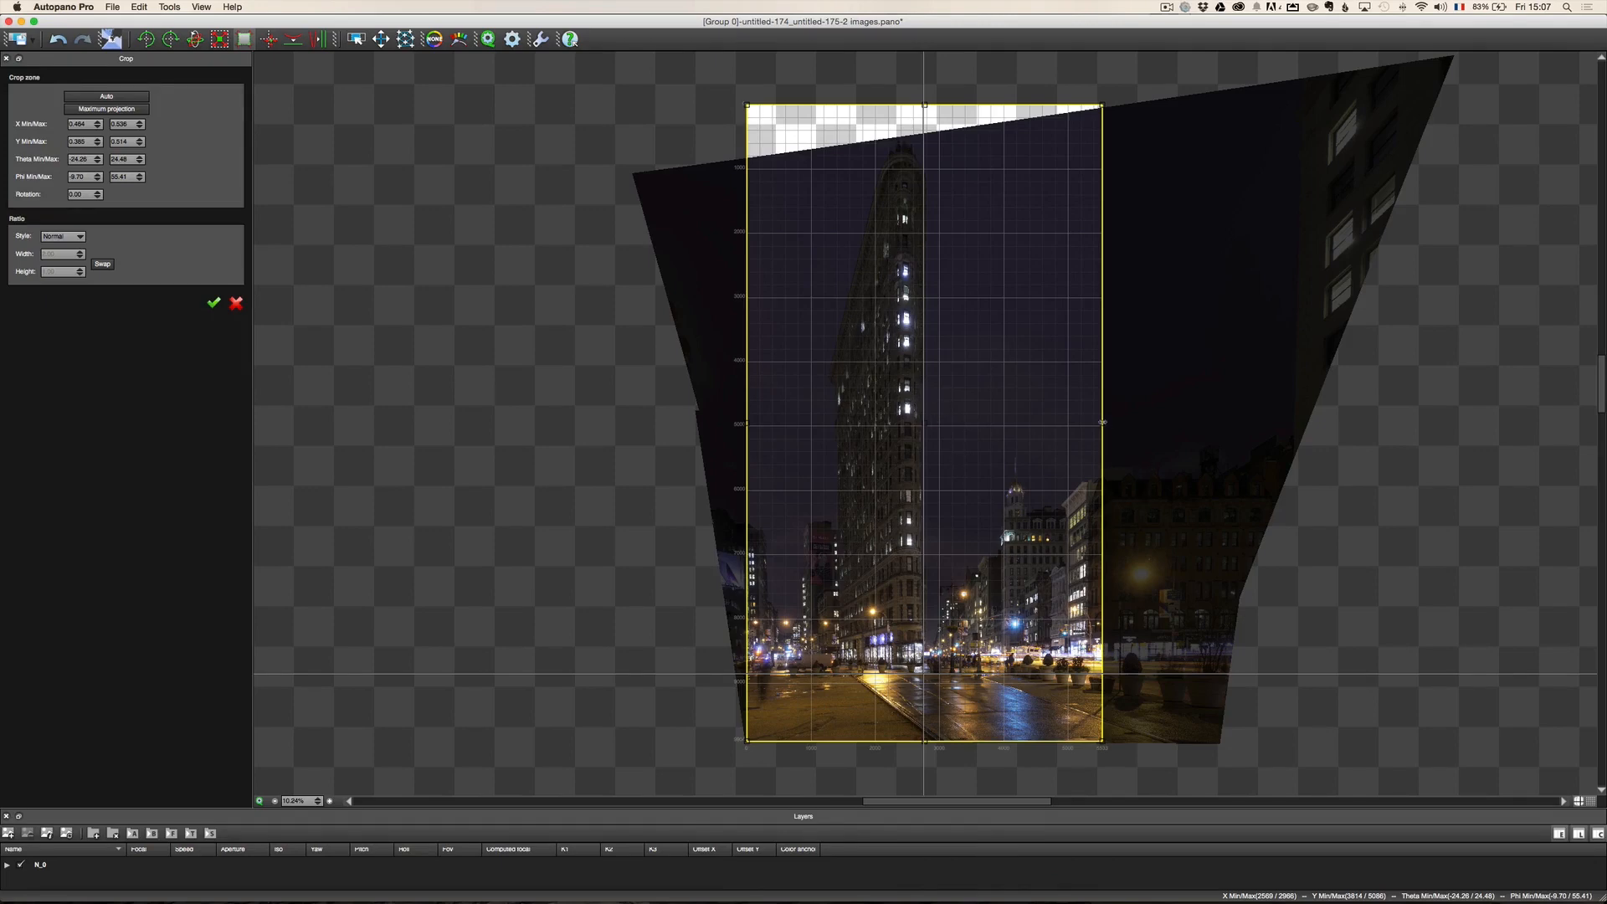
# Widen the crop slightly on both sides of the Flatiron Building and trim a strip of street off the lower edge.
pyautogui.moveTo(1112, 423); pyautogui.dragTo(1124, 422)
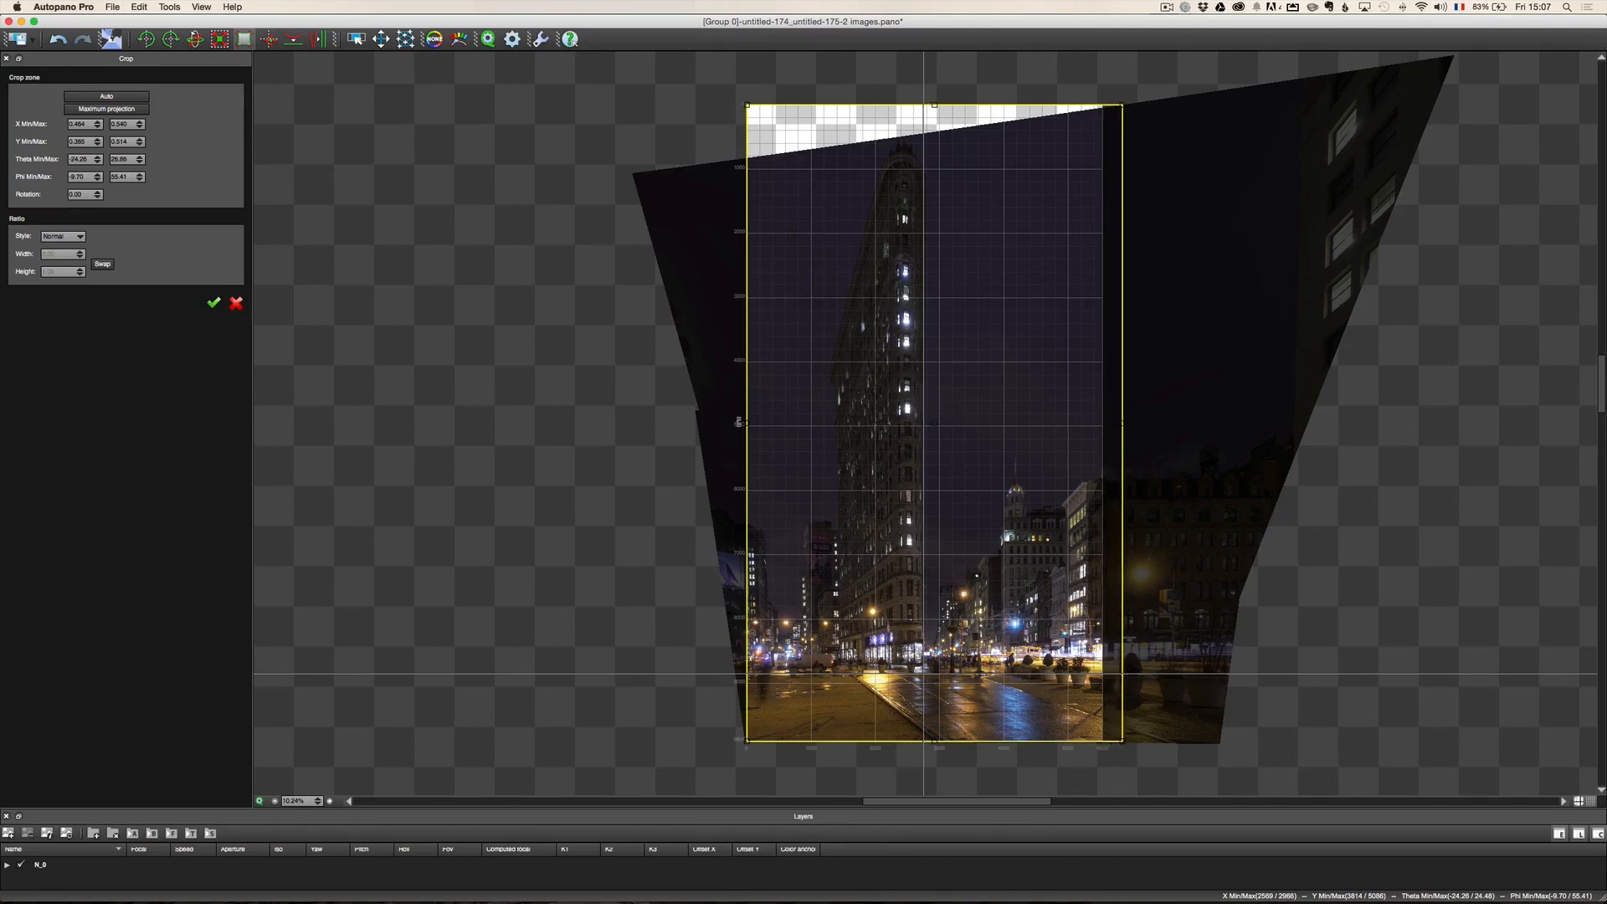
pyautogui.moveTo(745, 422); pyautogui.dragTo(731, 423)
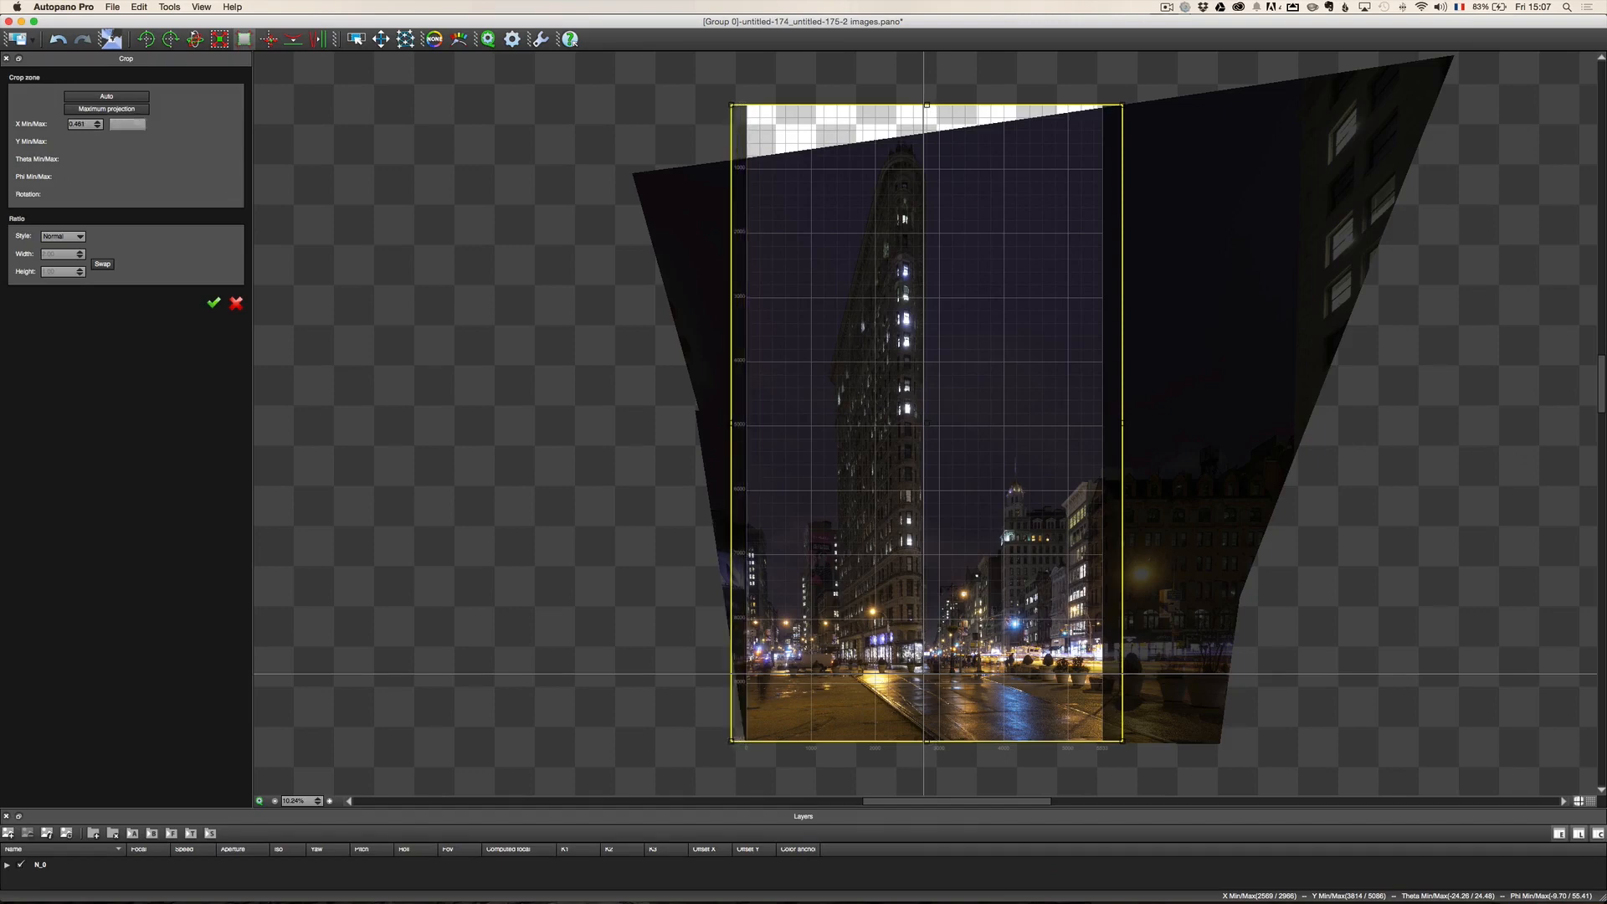
pyautogui.moveTo(927, 730); pyautogui.dragTo(929, 710)
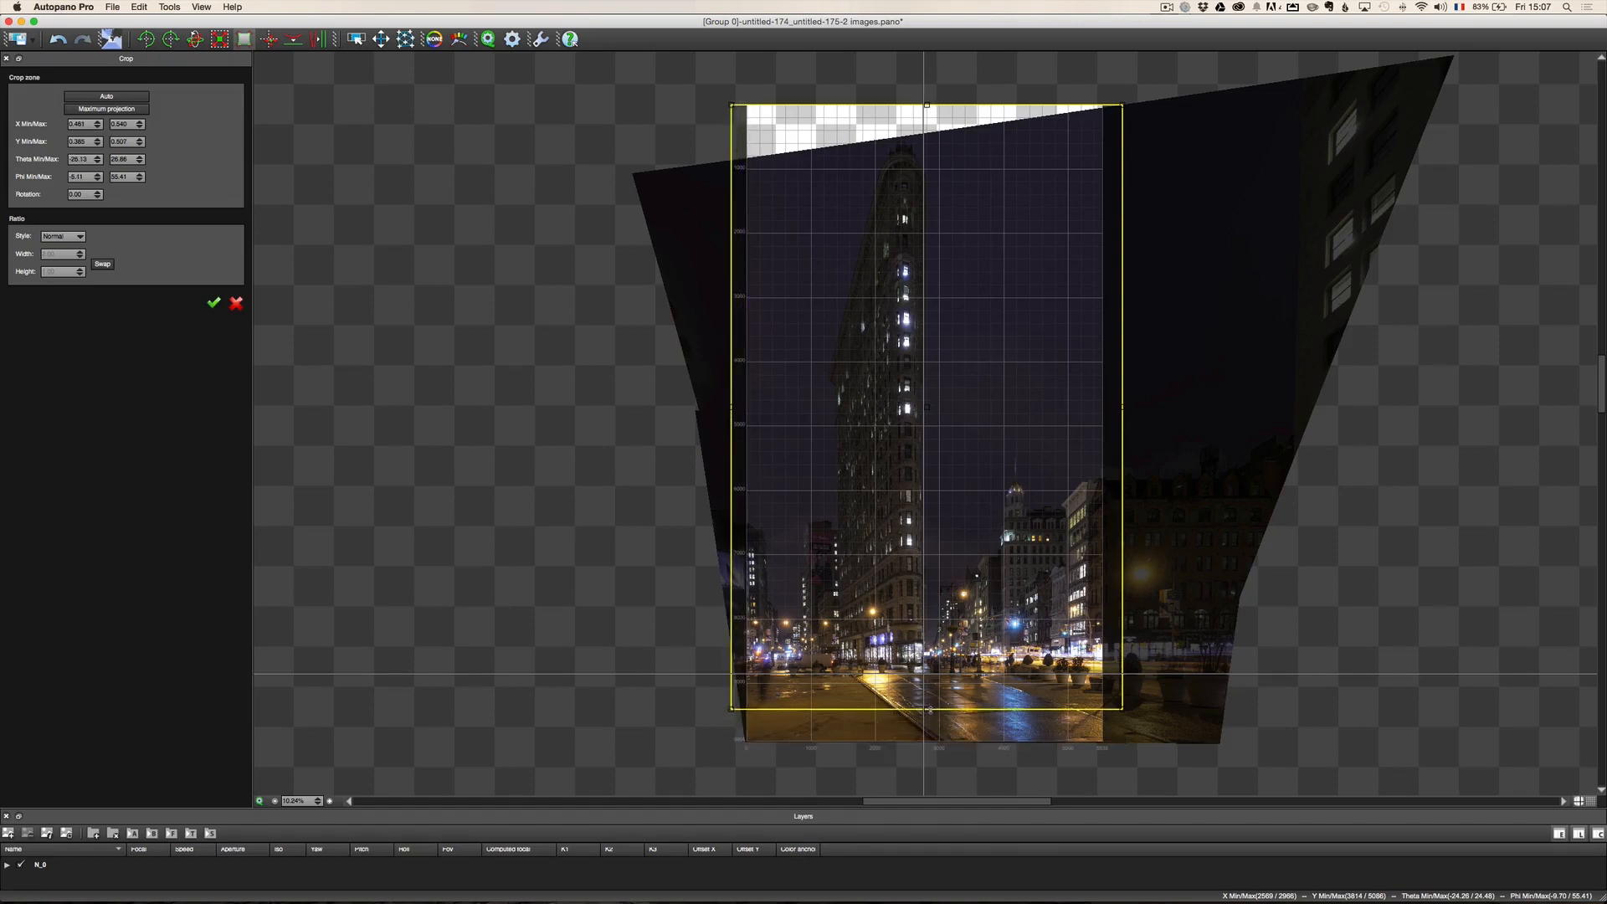
pyautogui.moveTo(732, 483); pyautogui.dragTo(738, 484)
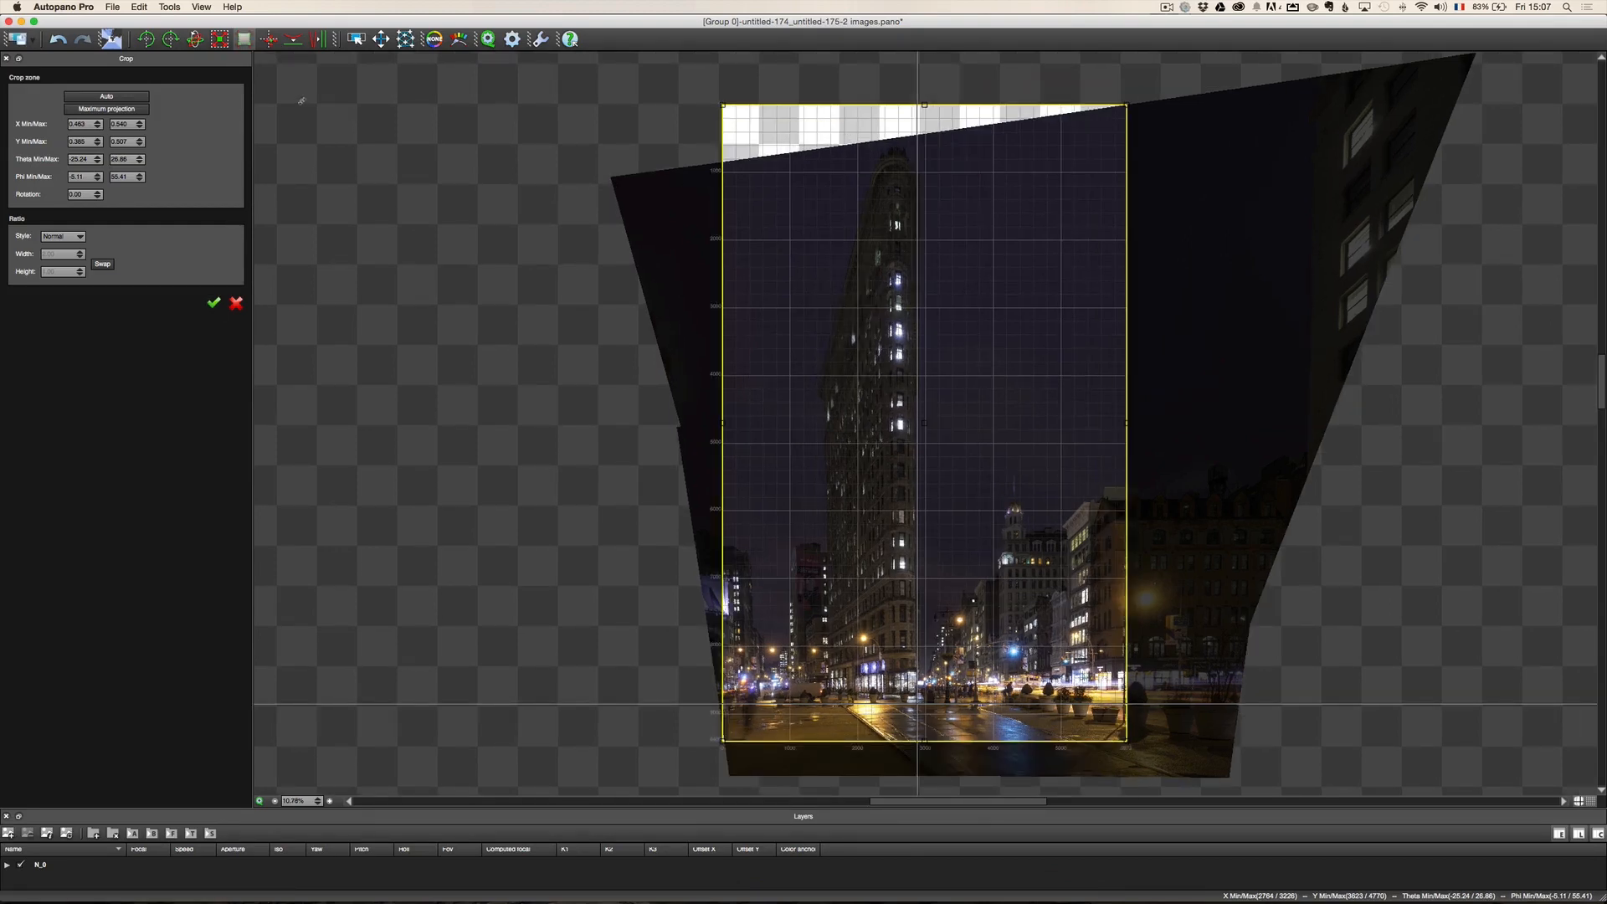
# Open the render settings and choose Anti-ghost blending with TIFF output at 16 bits.
pyautogui.click(512, 39)
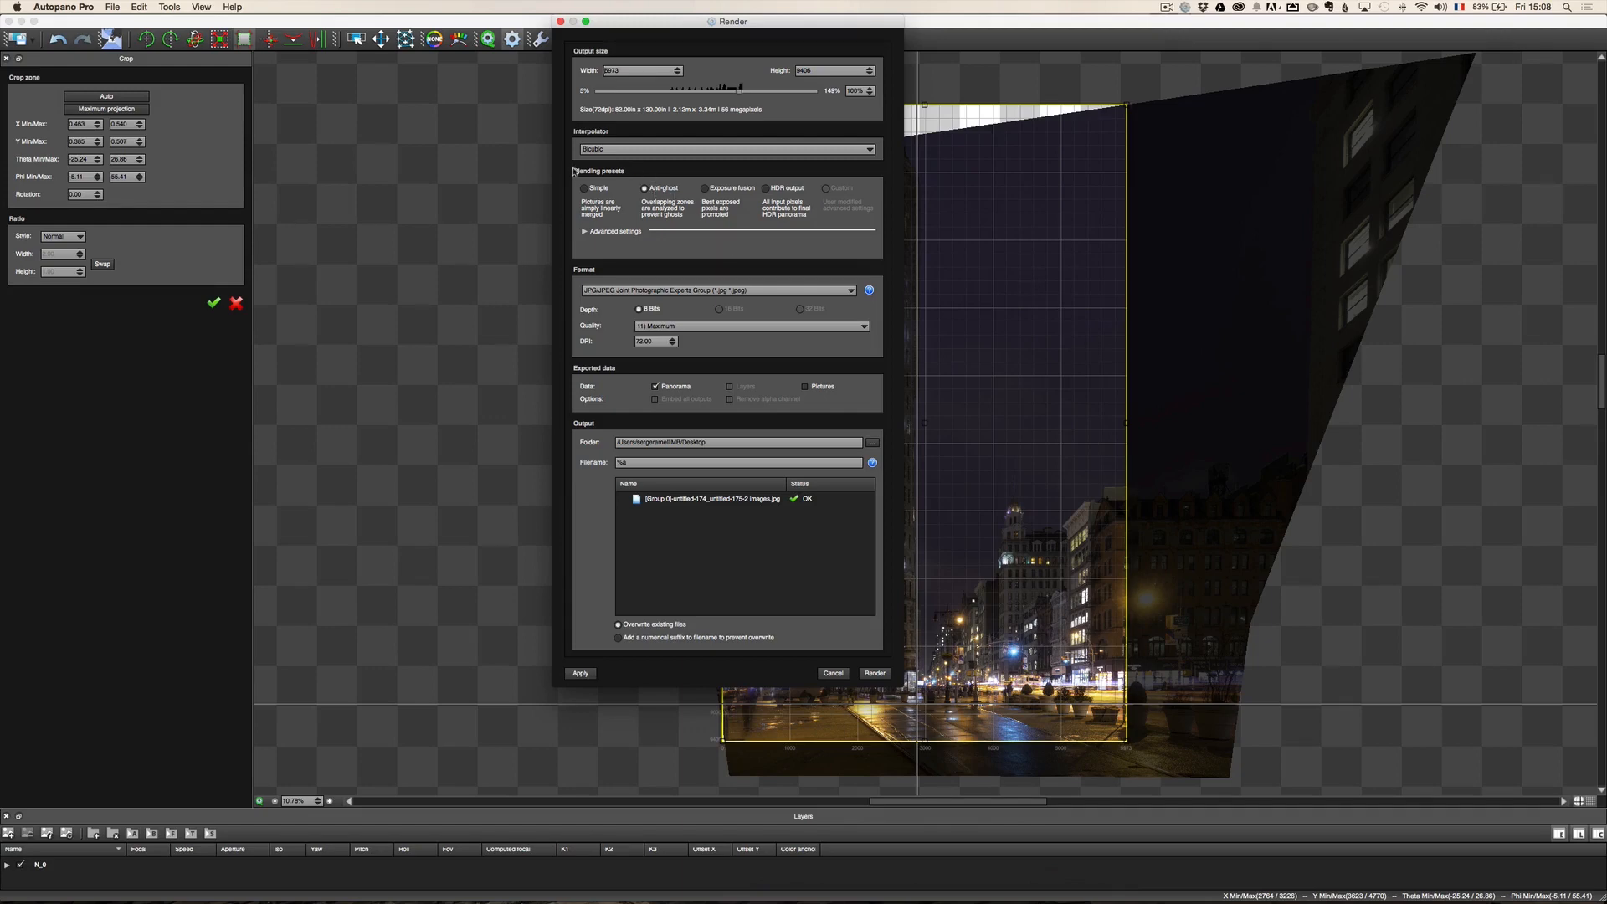
pyautogui.click(643, 187)
pyautogui.click(790, 293)
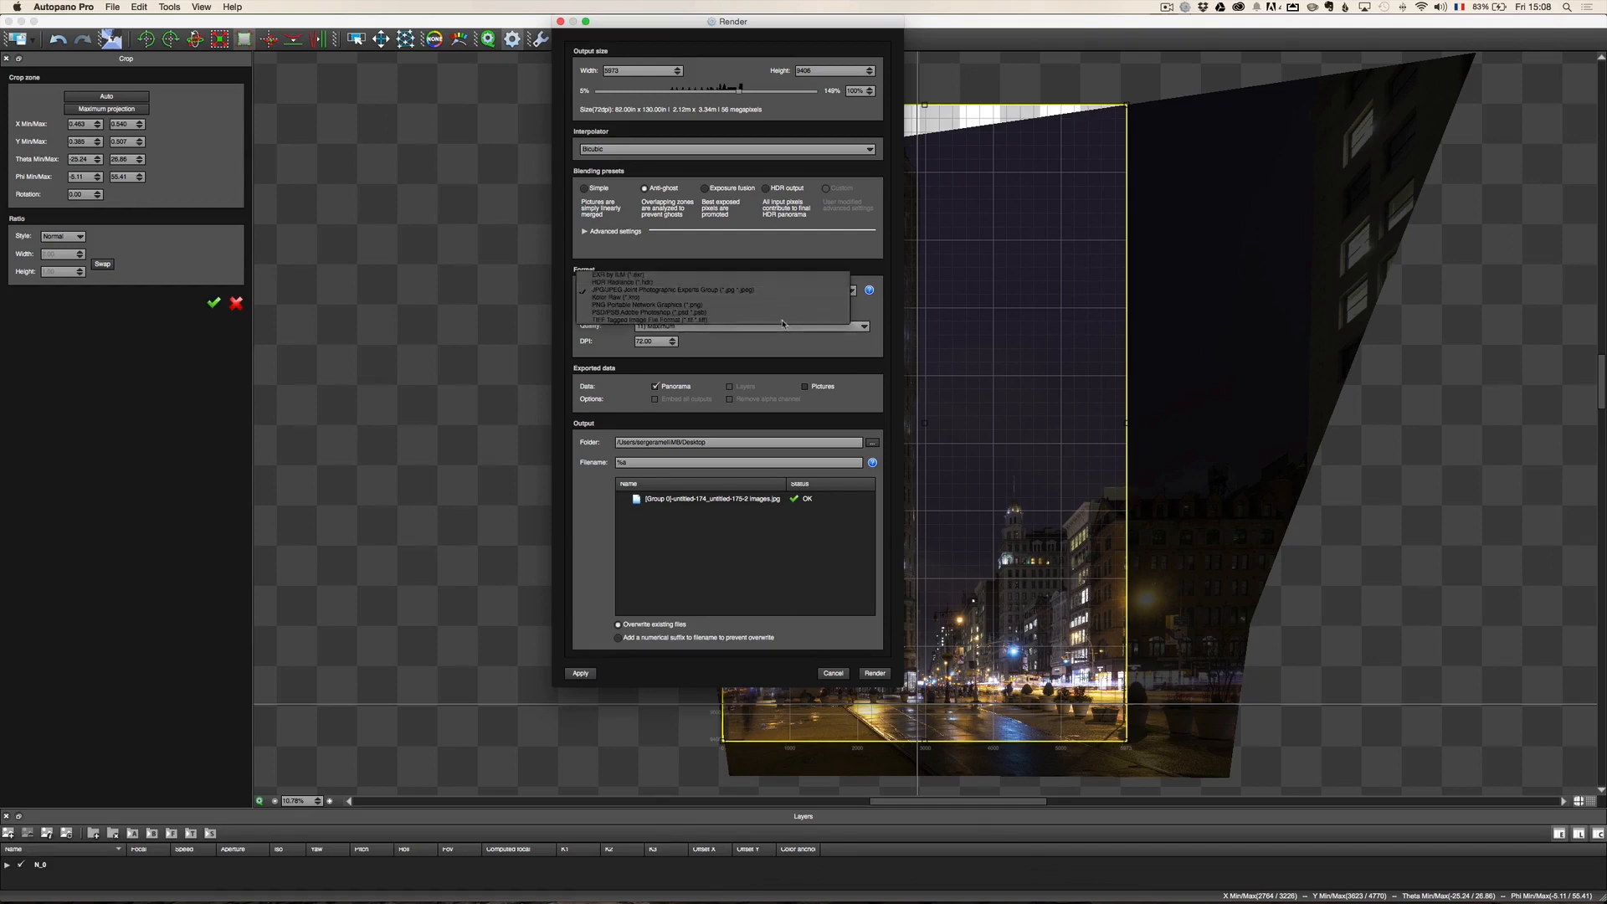
pyautogui.click(783, 321)
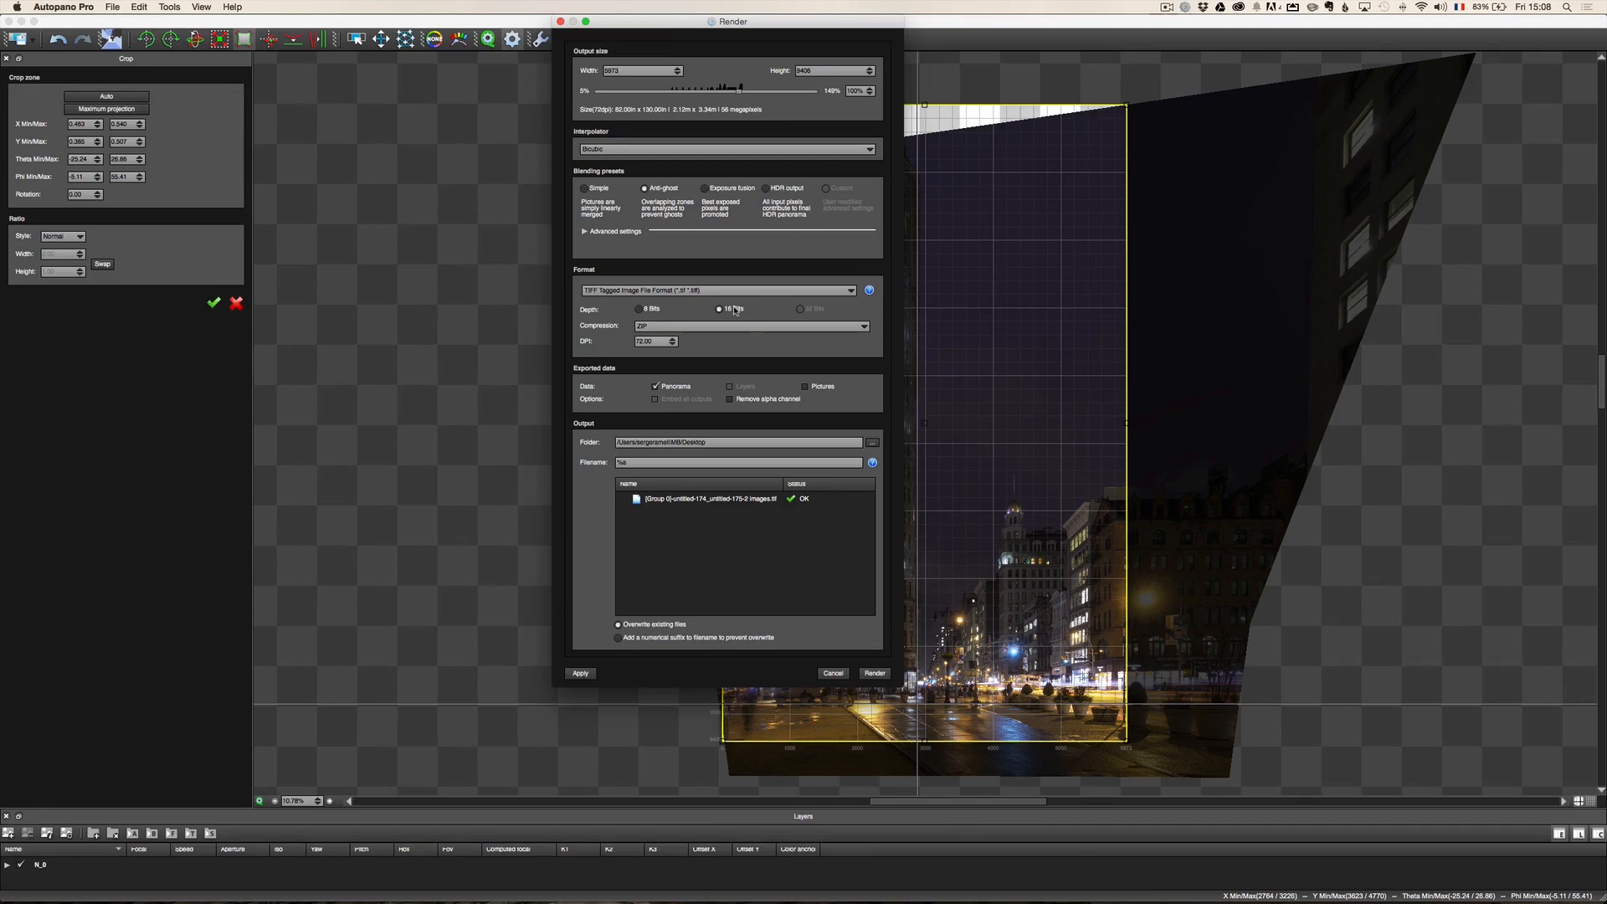
# Set the render's output folder to the recent folder "Pano made New York".
pyautogui.click(872, 442)
pyautogui.click(799, 83)
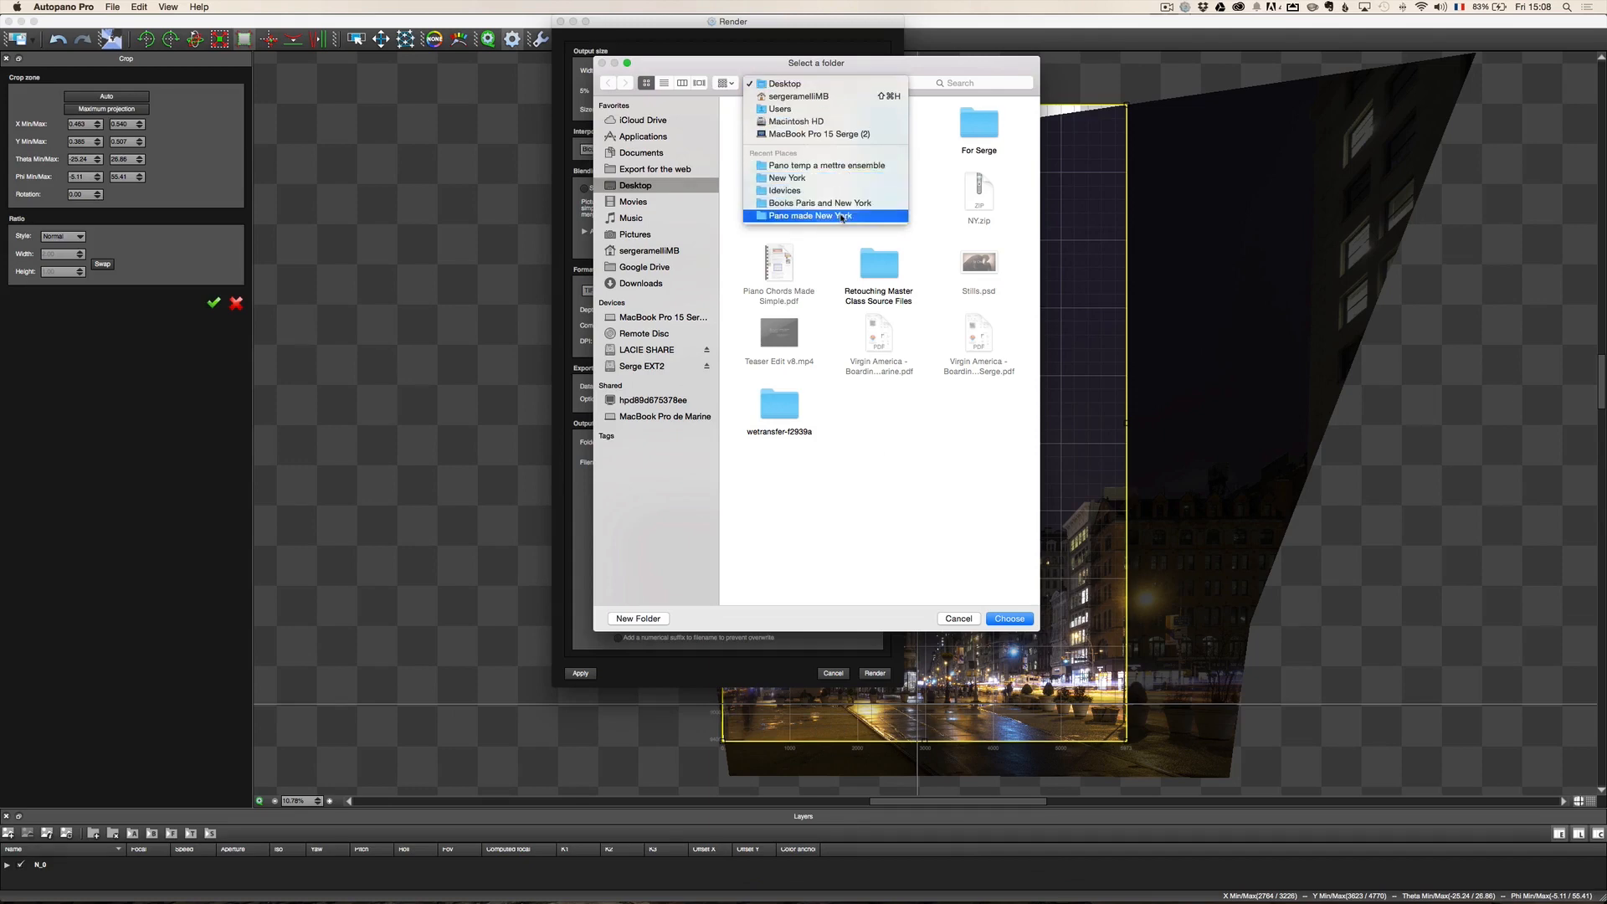
pyautogui.click(841, 215)
pyautogui.click(1009, 619)
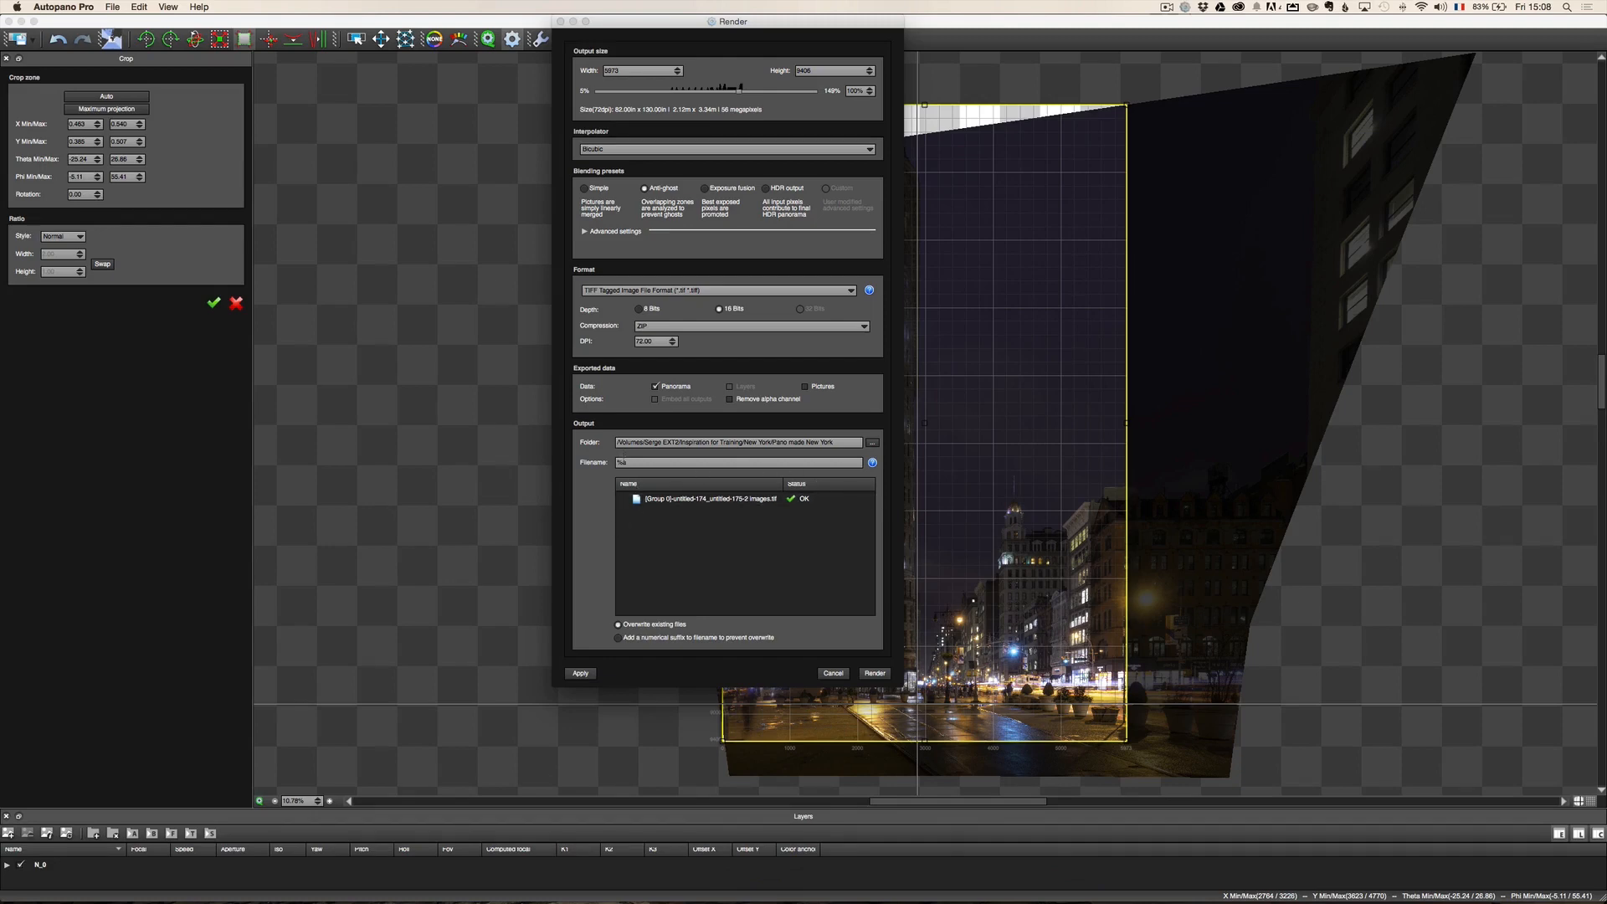
# Name the output file PanoFlatiron and render the panorama.
pyautogui.click(653, 462)
pyautogui.write('PanoFlat')
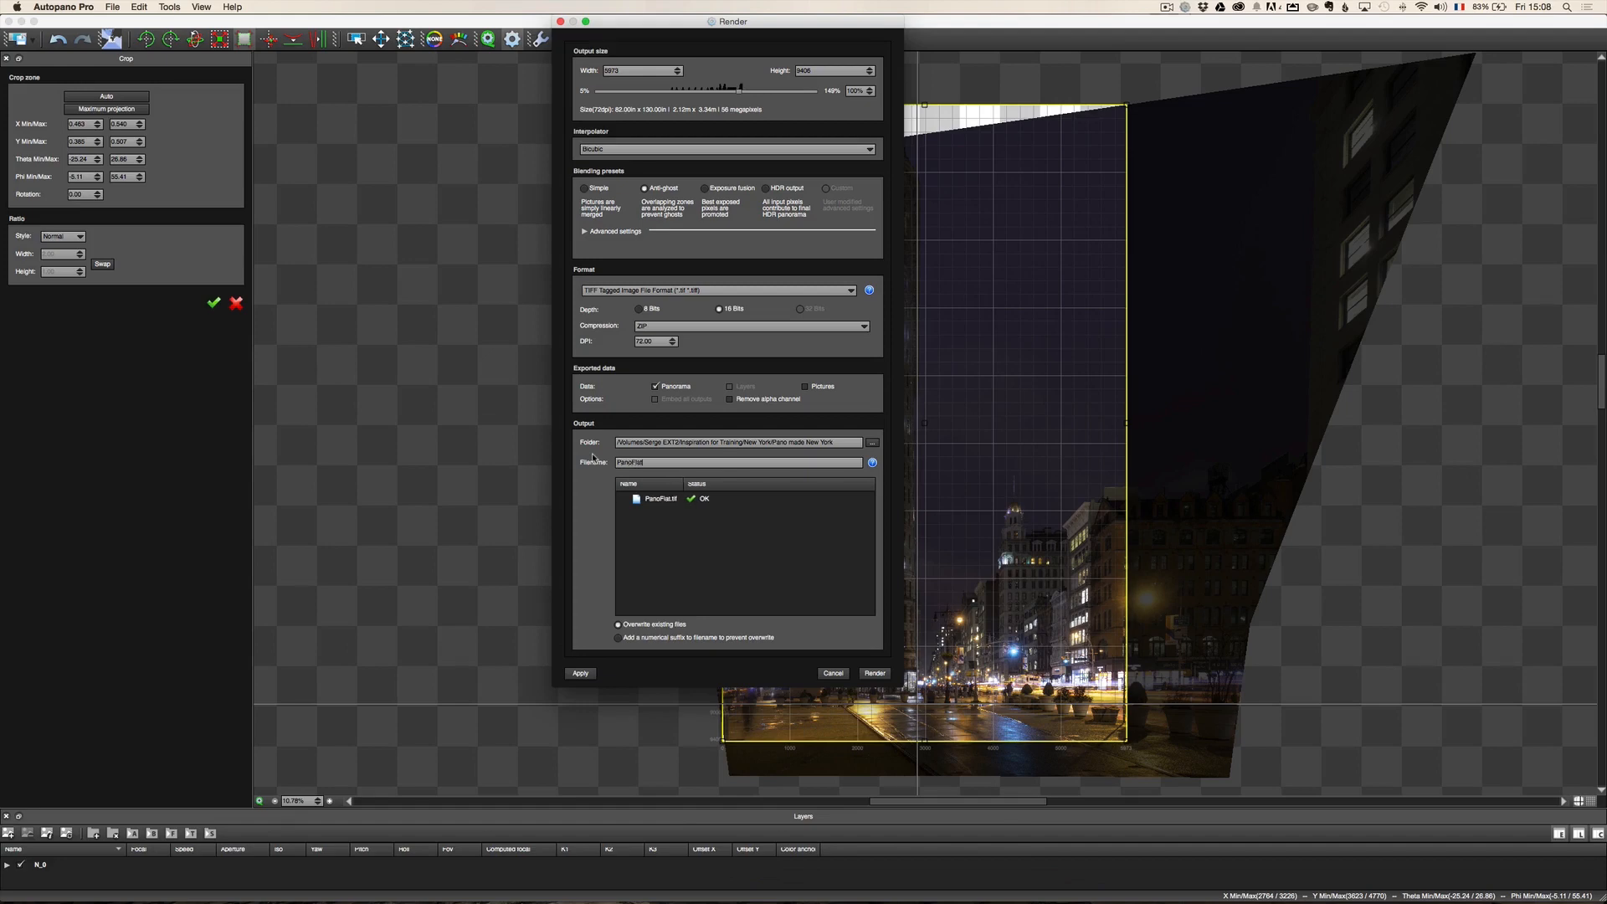
pyautogui.write('iro')
pyautogui.press('BackSpace')
pyautogui.press('BackSpace')
pyautogui.press('BackSpace')
pyautogui.write('iron')
pyautogui.click(875, 672)
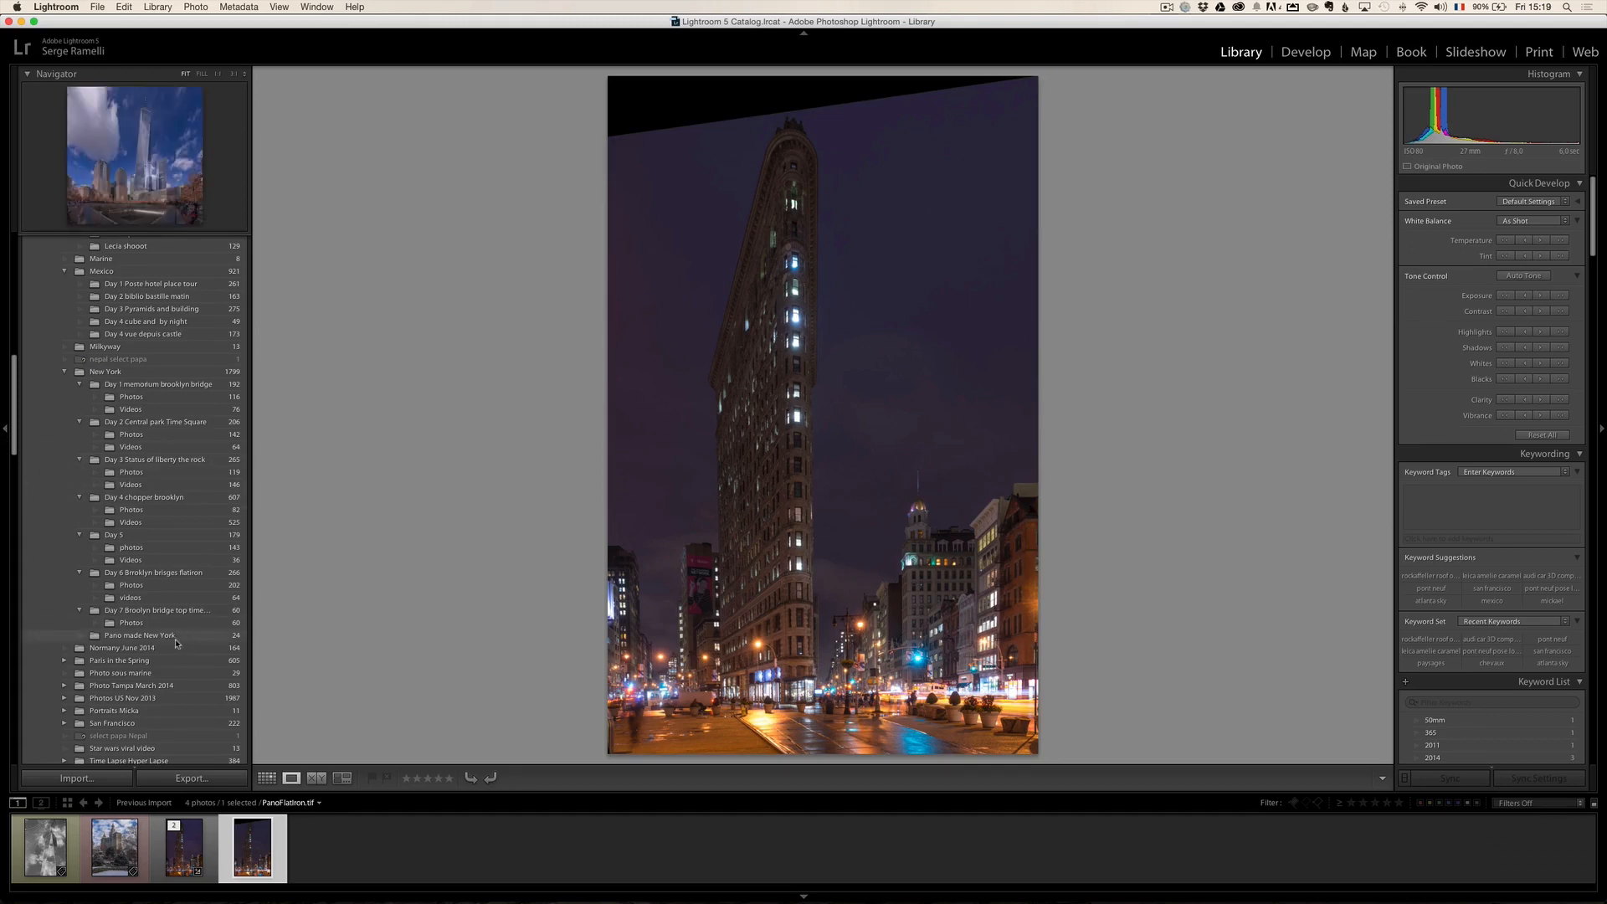
# Switch to Lightroom and open the "Pano made New York" folder in the library.
pyautogui.click(126, 636)
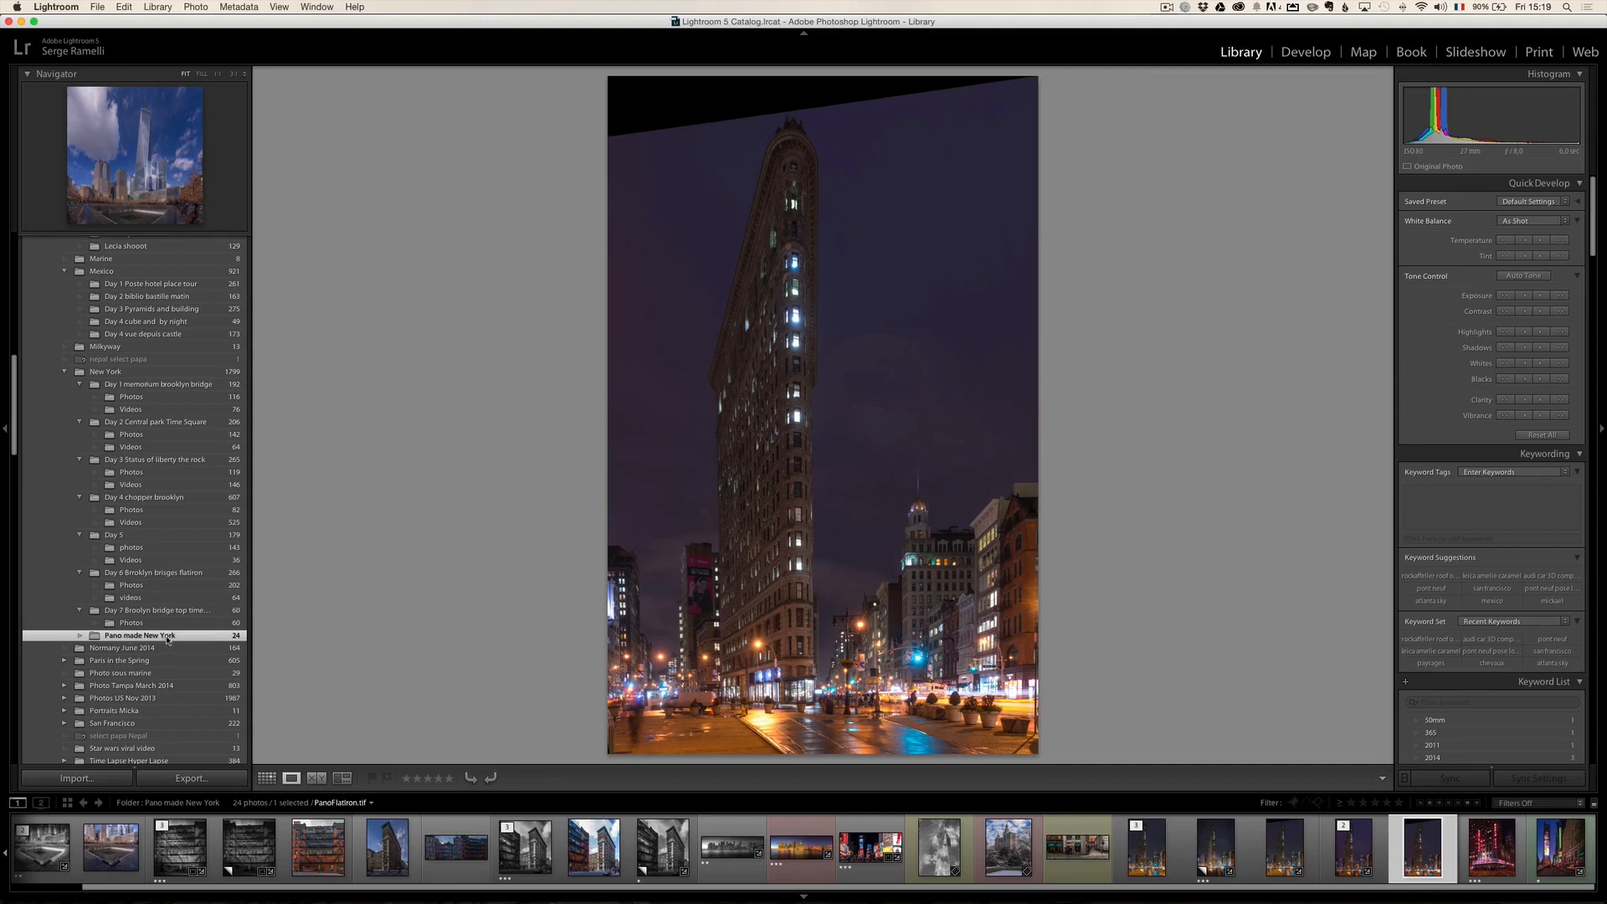
pyautogui.rightClick(167, 638)
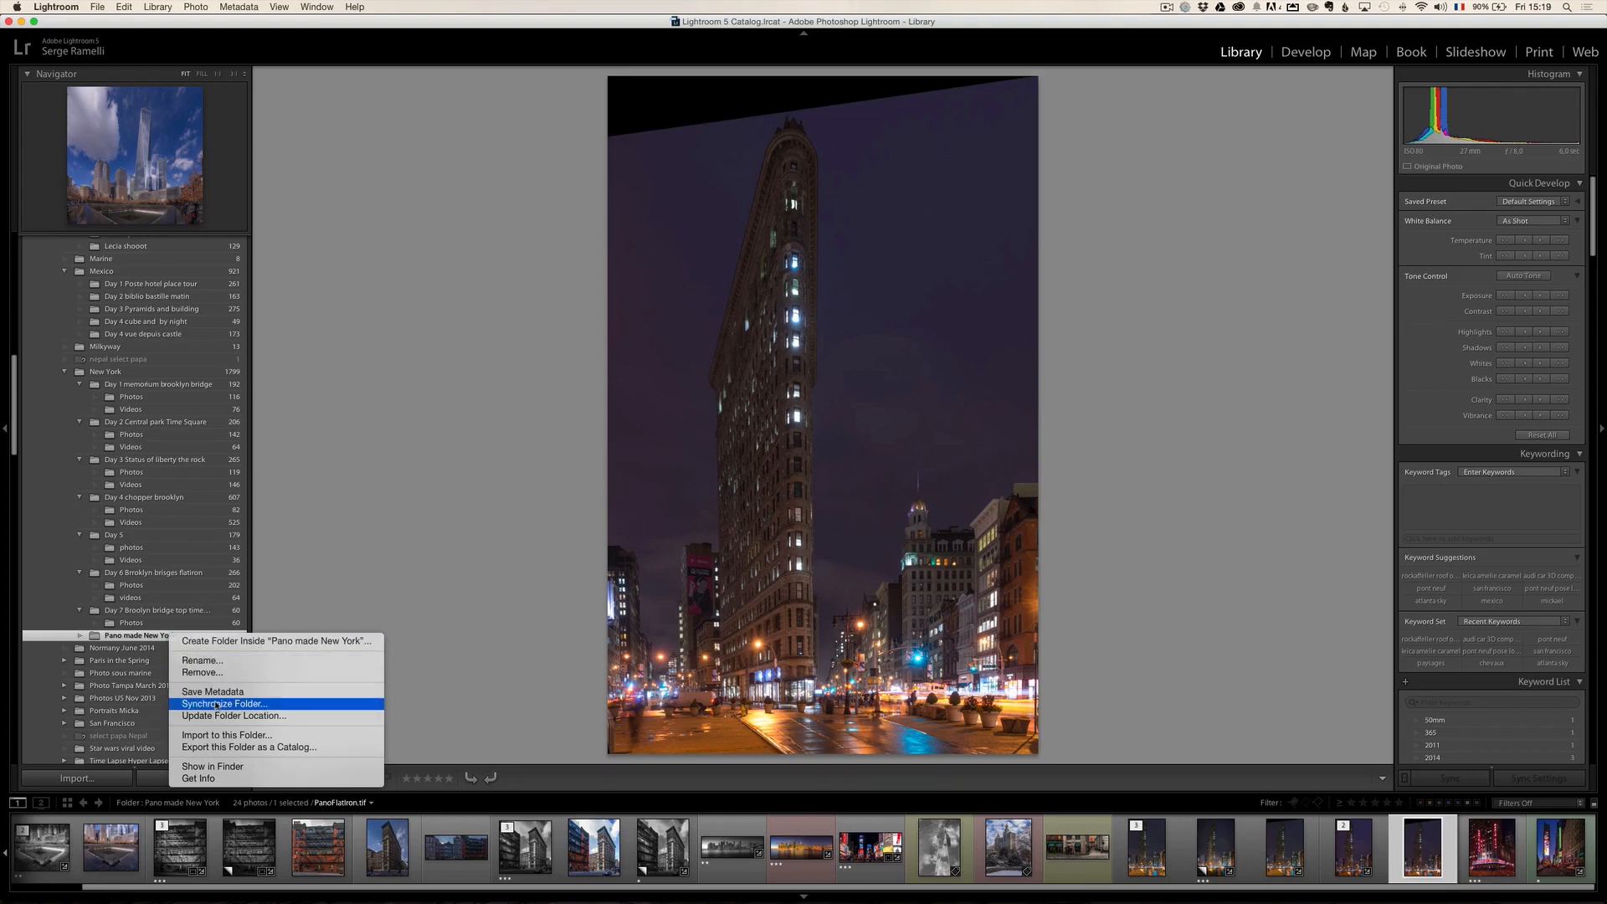
pyautogui.click(148, 638)
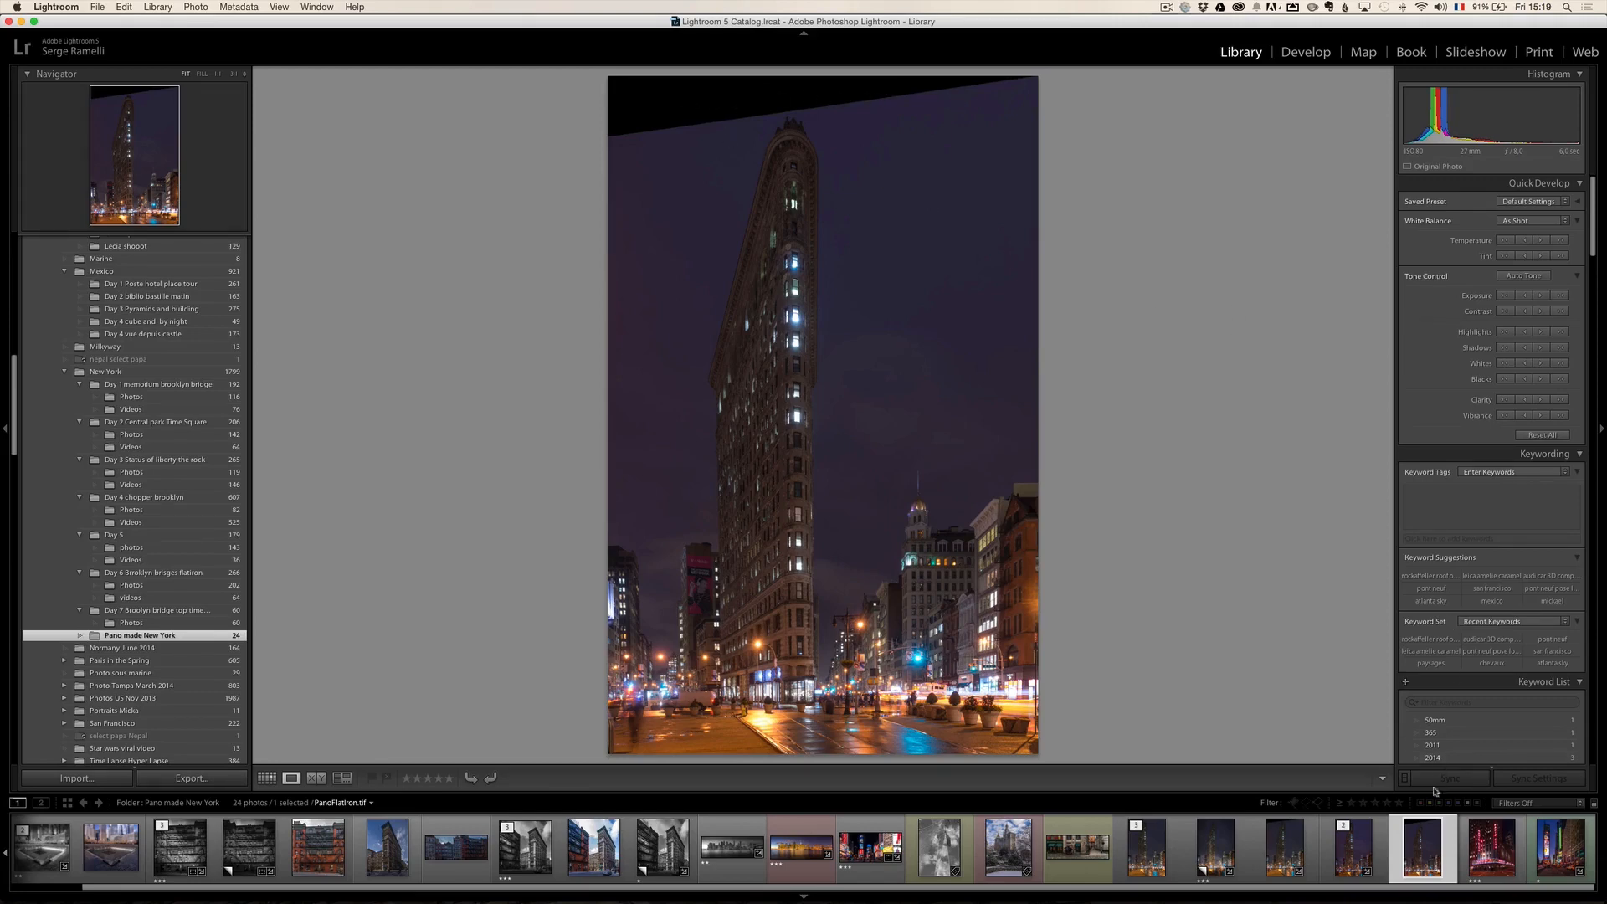
# Send PanoFlatiron.tif from Lightroom to Adobe Photoshop CC 2014 for editing.
pyautogui.rightClick(1416, 835)
pyautogui.moveTo(1450, 636)
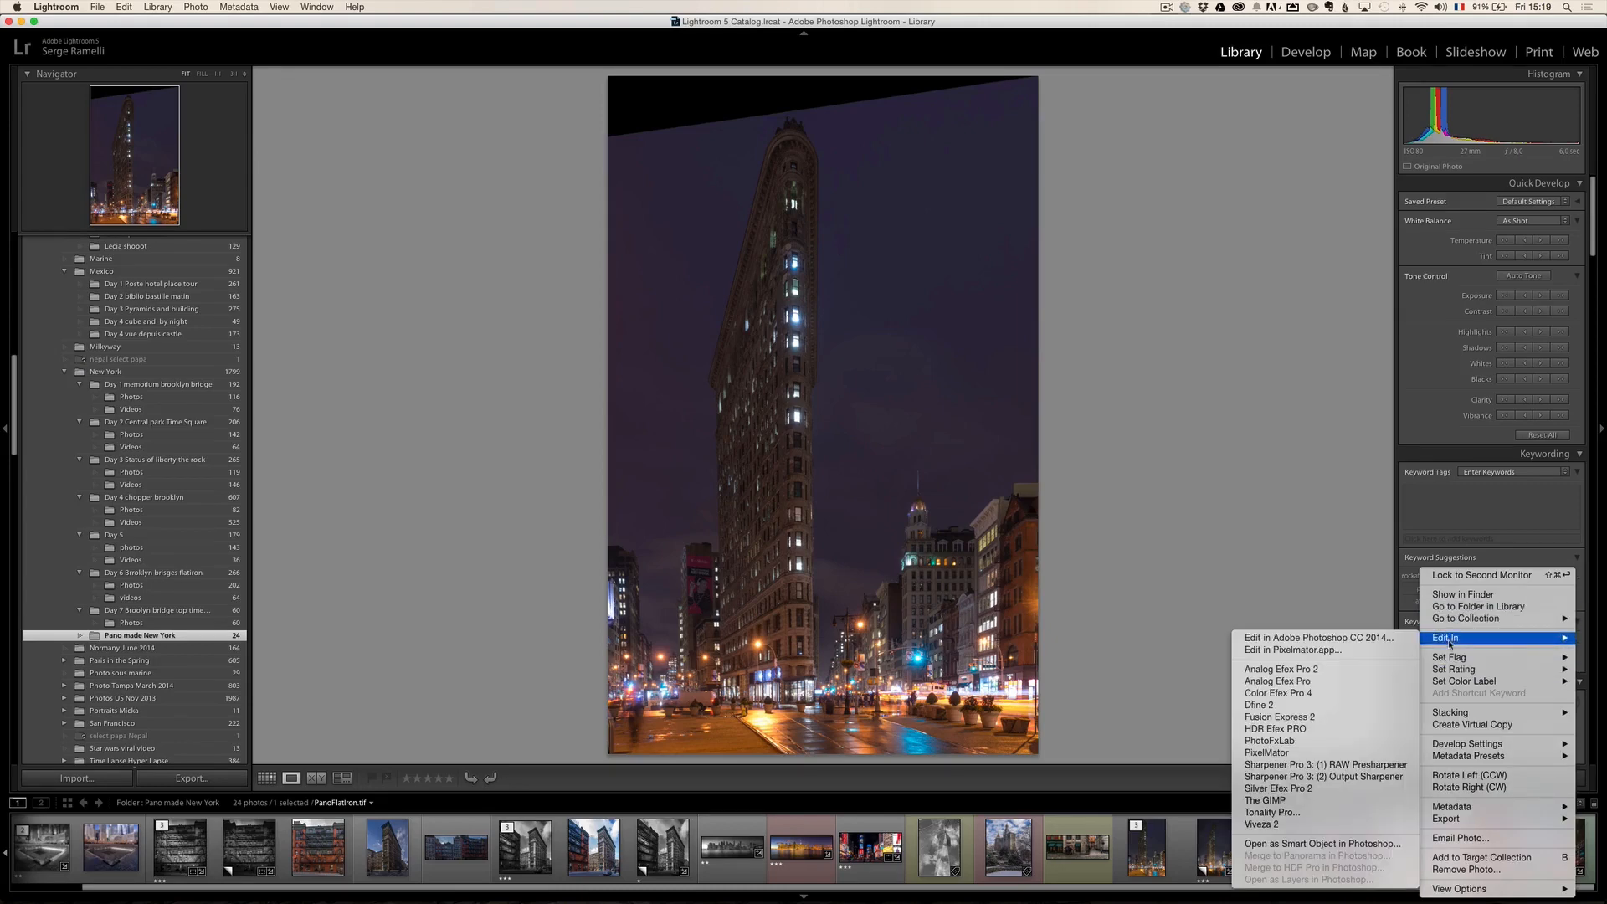
pyautogui.click(1364, 638)
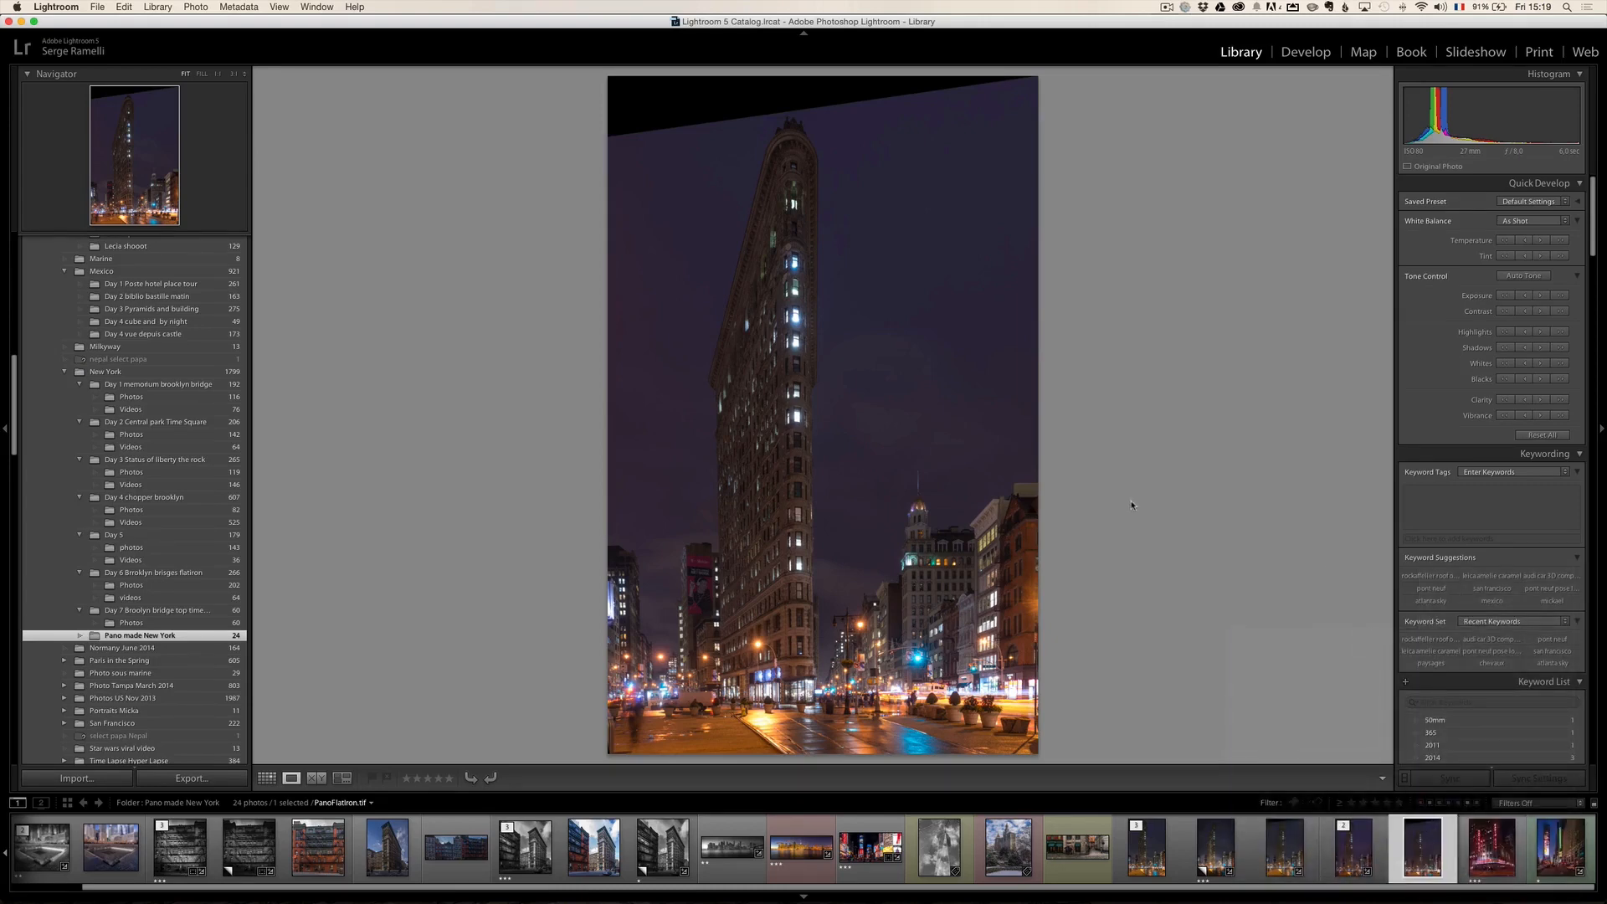
# Open PanoFlatiron.tif in Photoshop as a copy with Lightroom adjustments.
pyautogui.press('super+e')
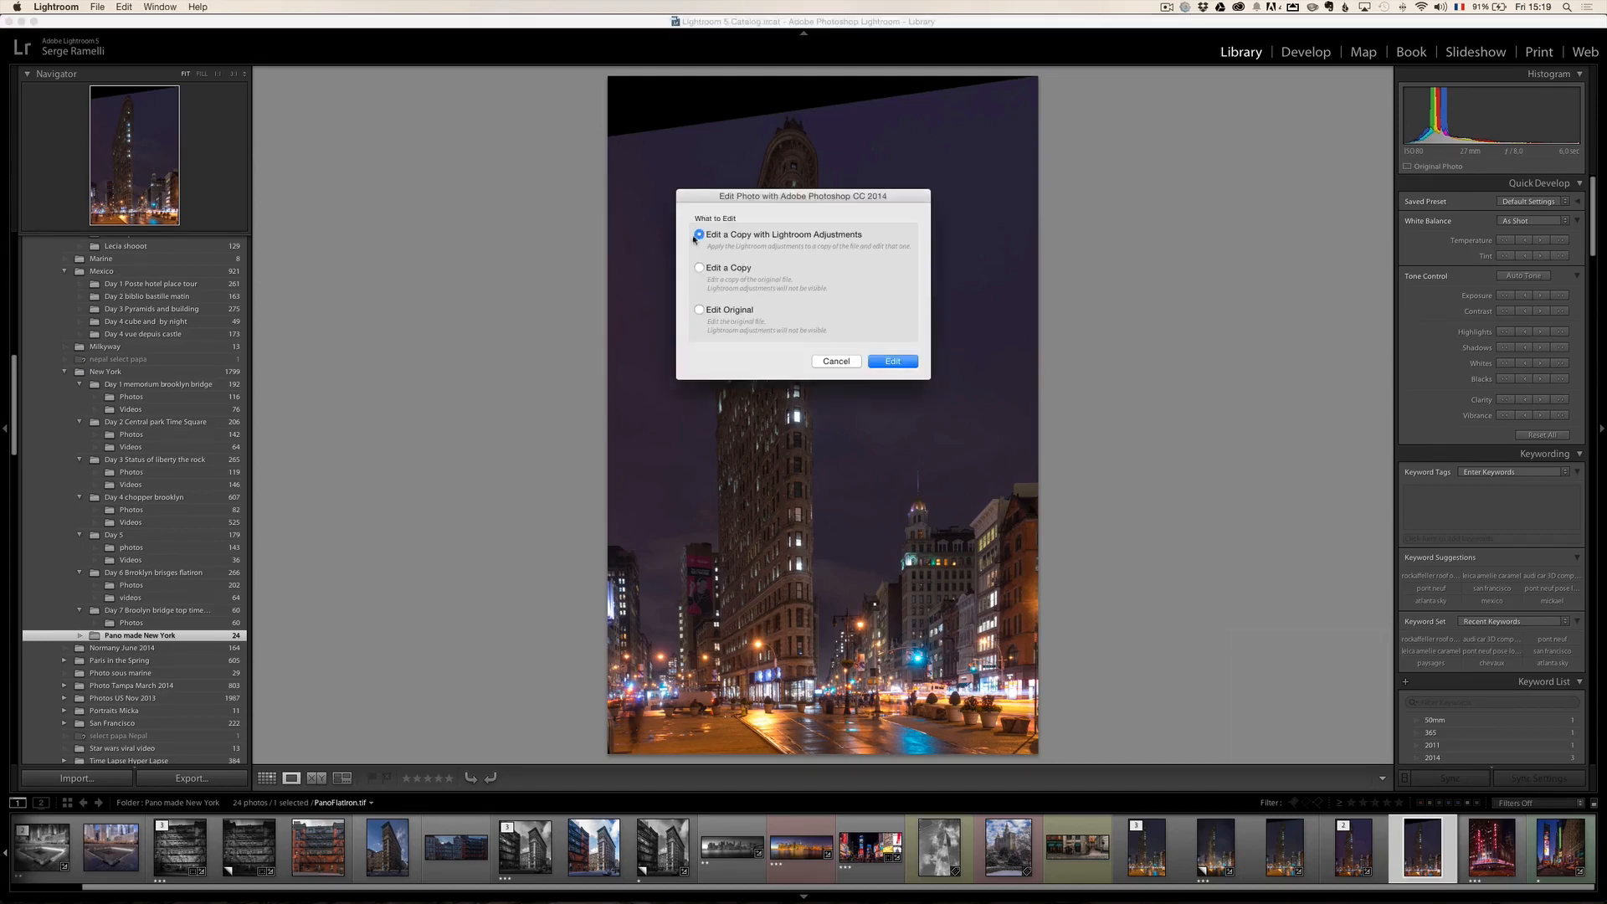
pyautogui.click(906, 365)
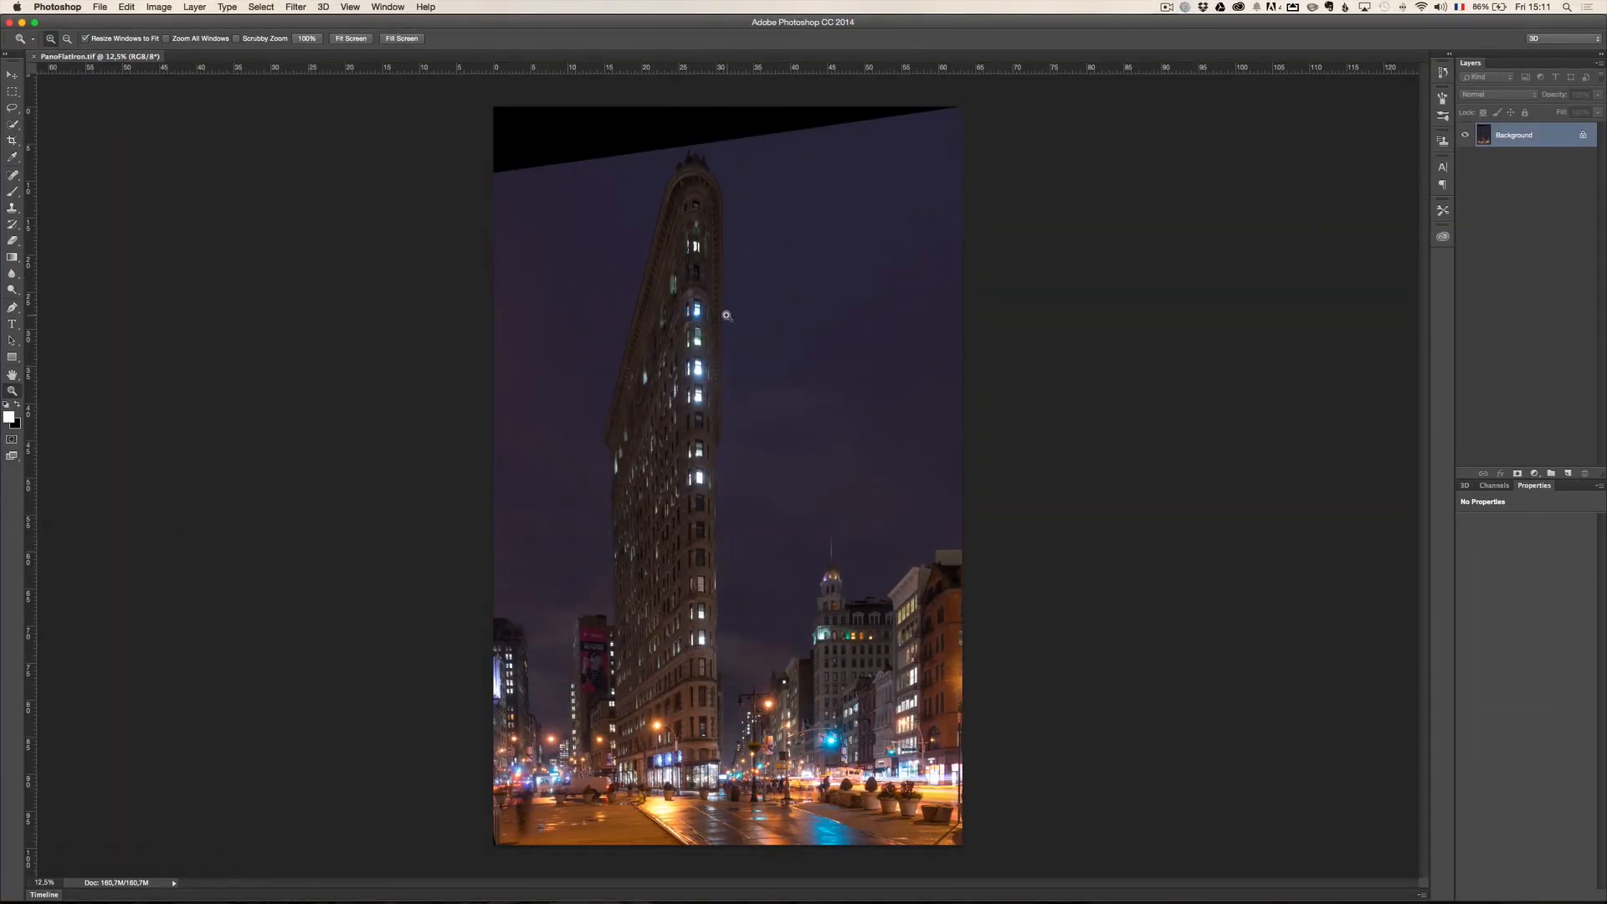
# Add an empty layer above the Background and set the Clone Stamp to sample Current & Below.
pyautogui.click(616, 128)
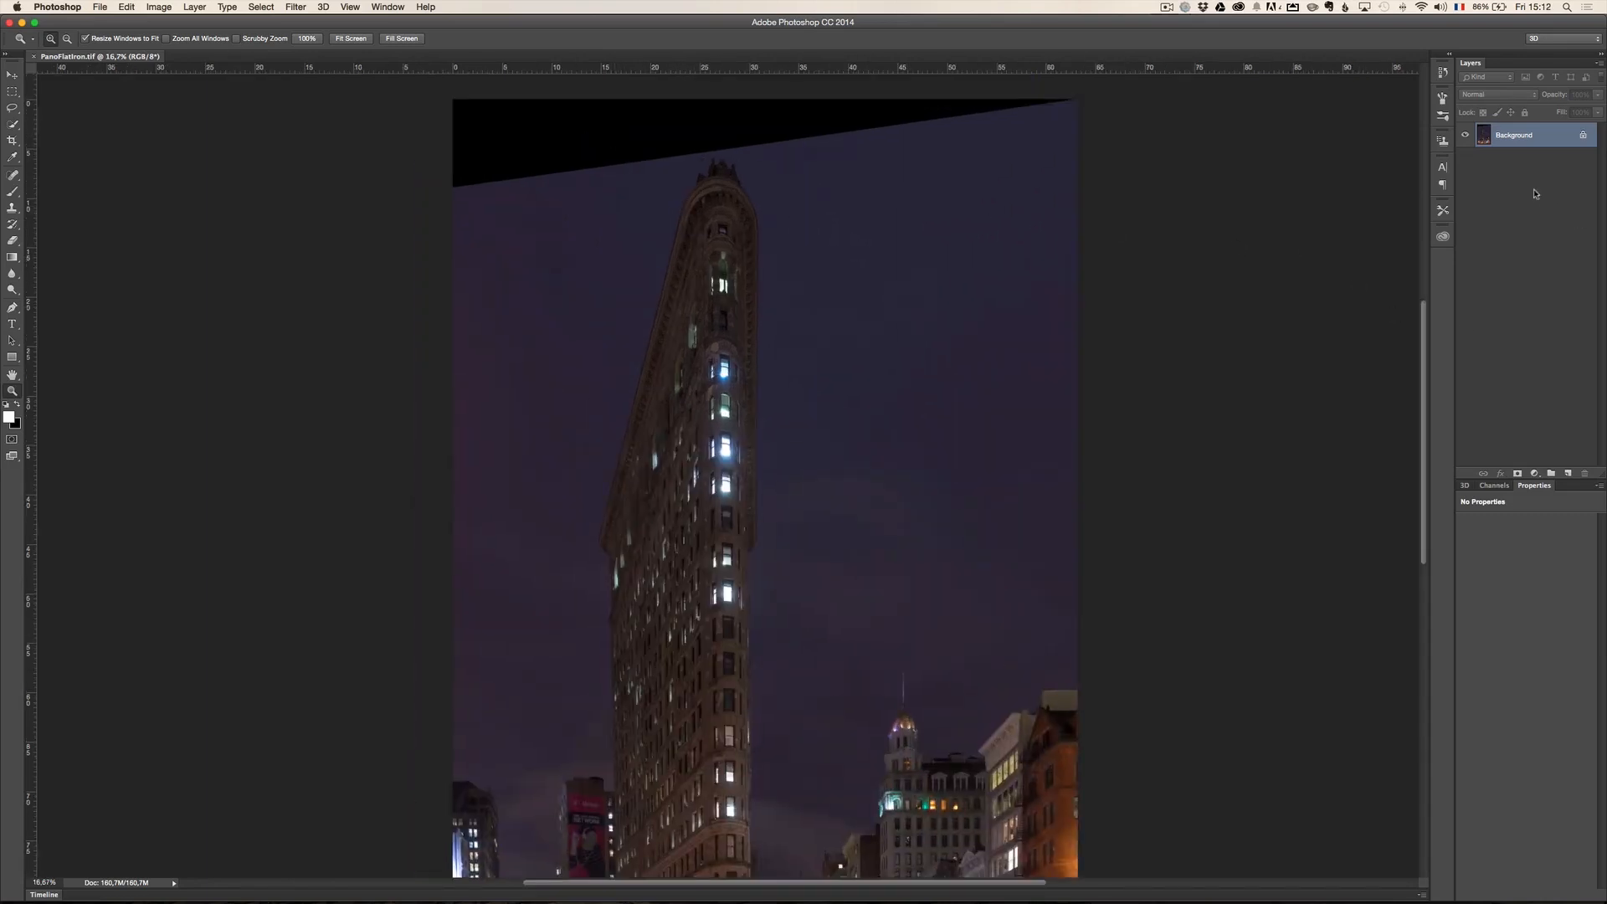
pyautogui.click(1569, 473)
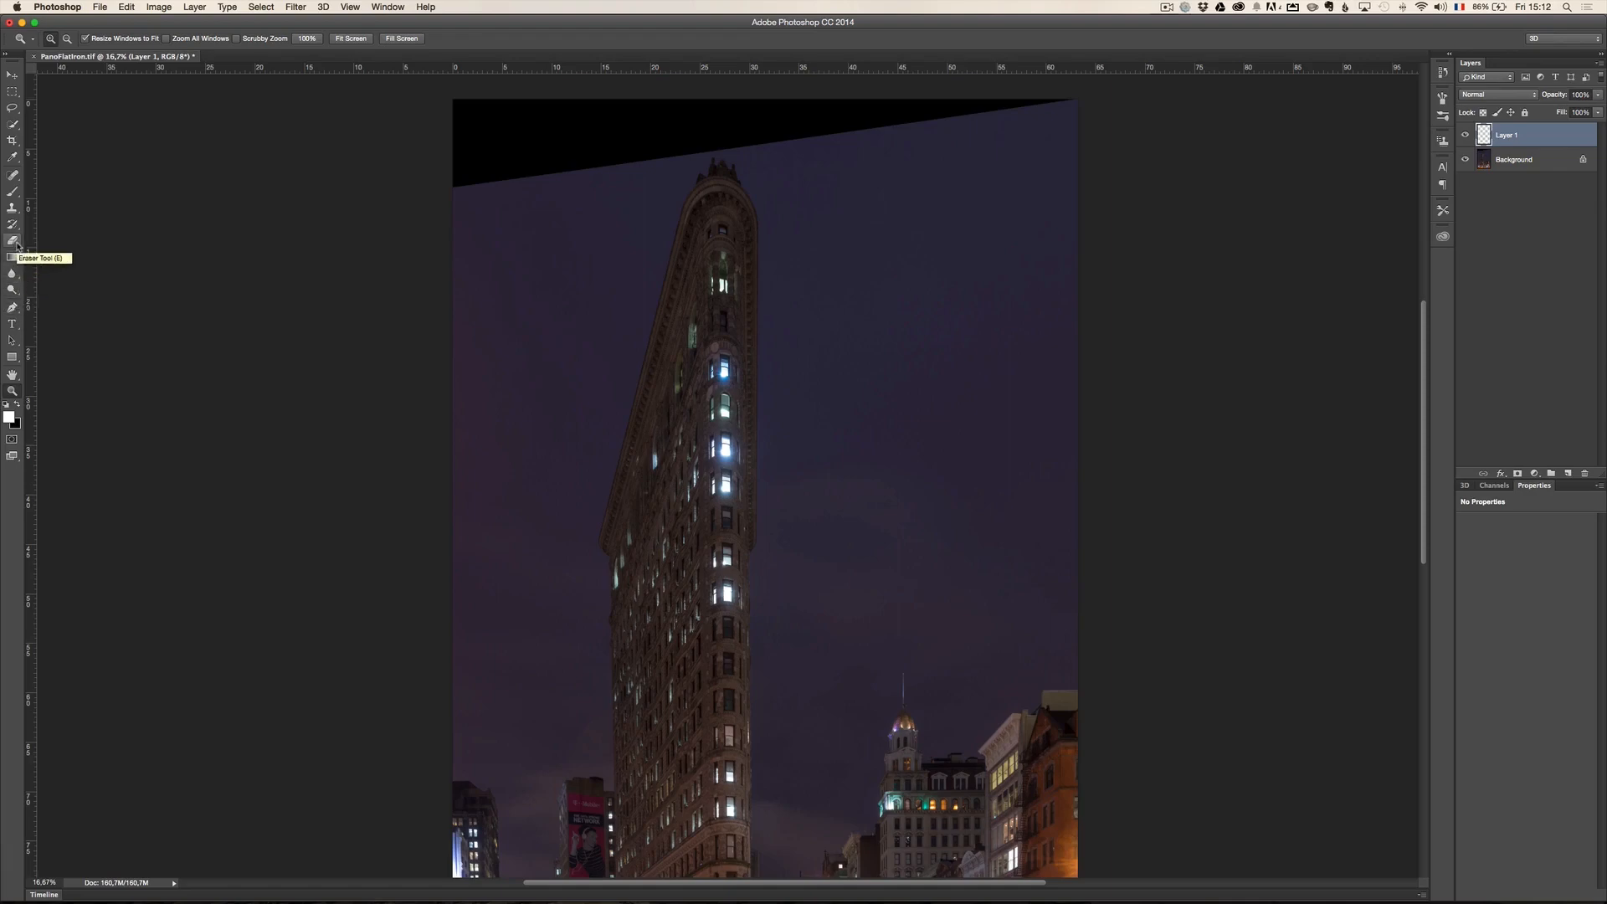
pyautogui.click(13, 207)
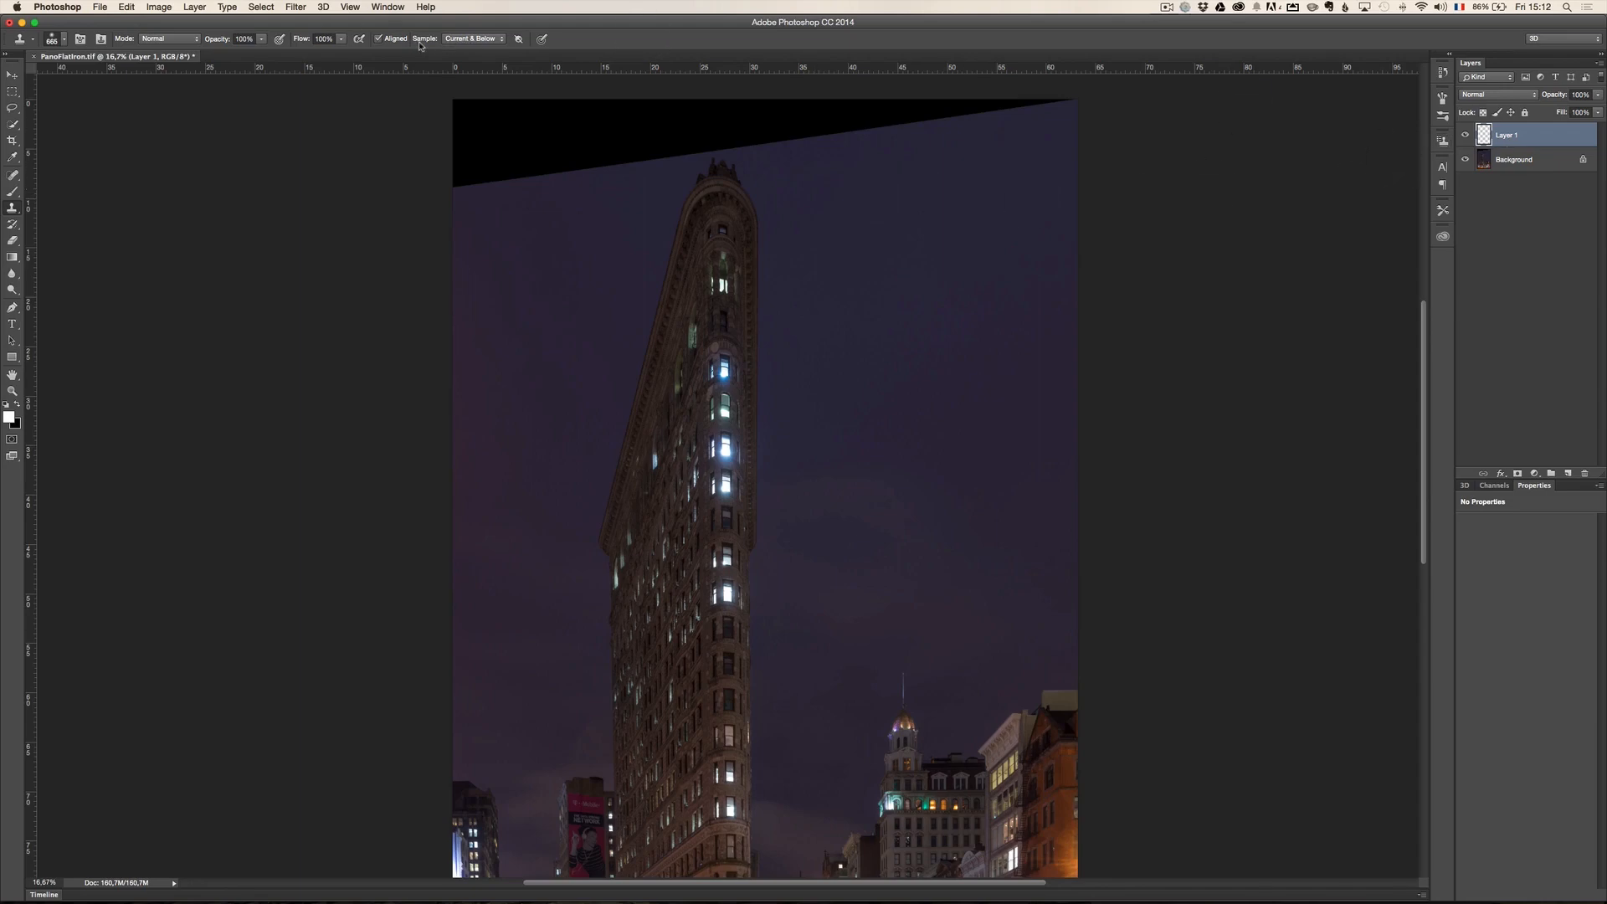
pyautogui.click(470, 44)
pyautogui.click(468, 48)
pyautogui.click(468, 40)
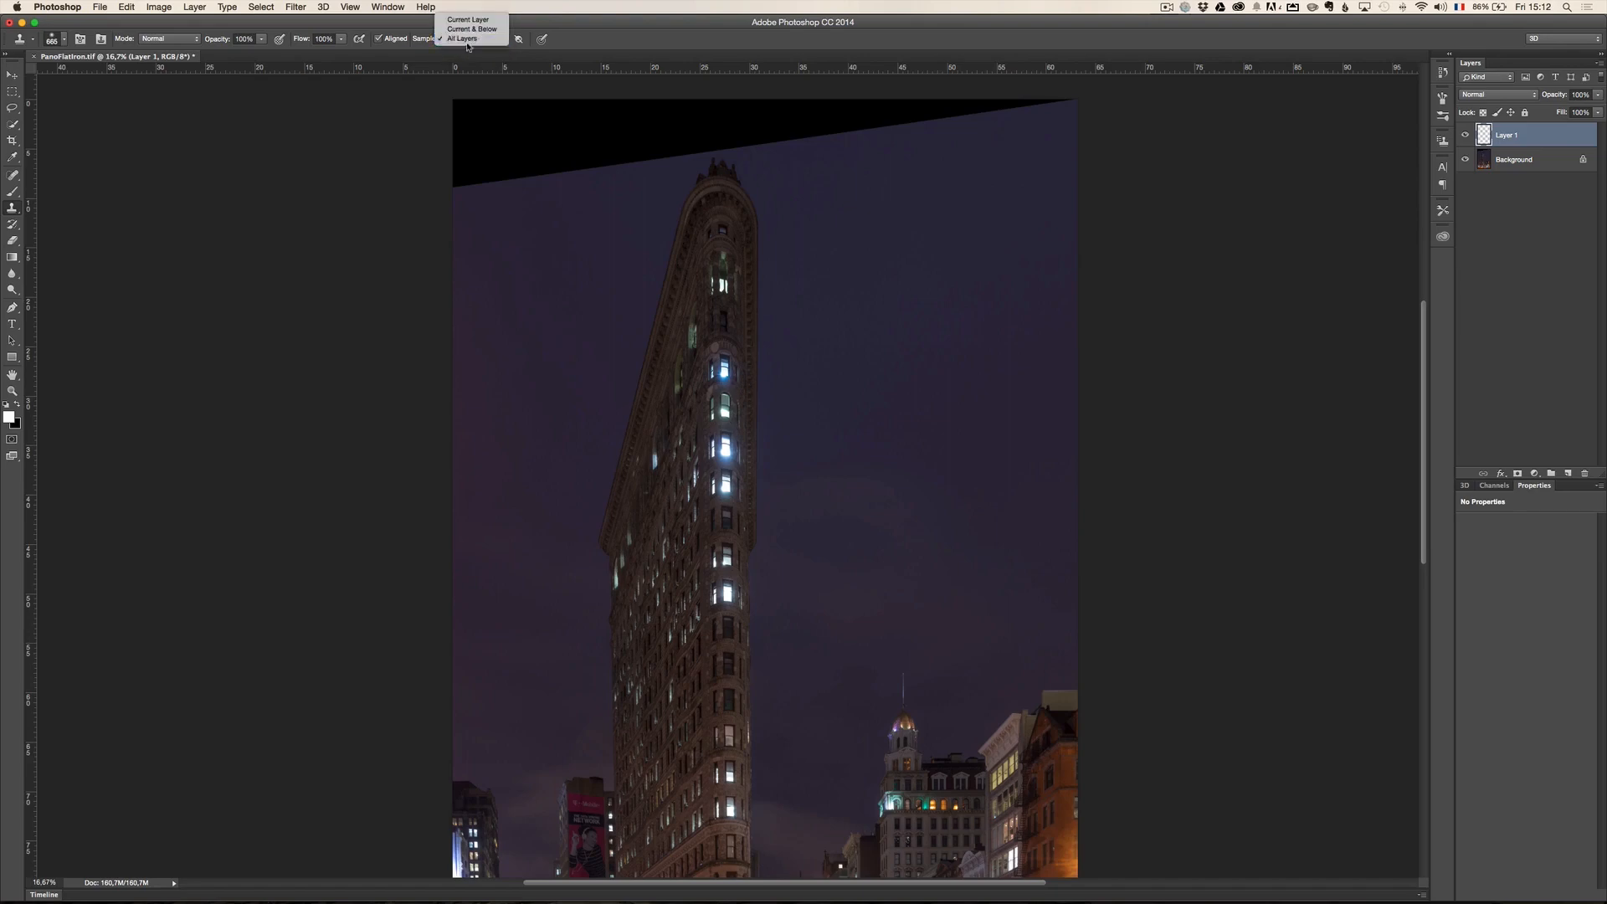
pyautogui.click(471, 28)
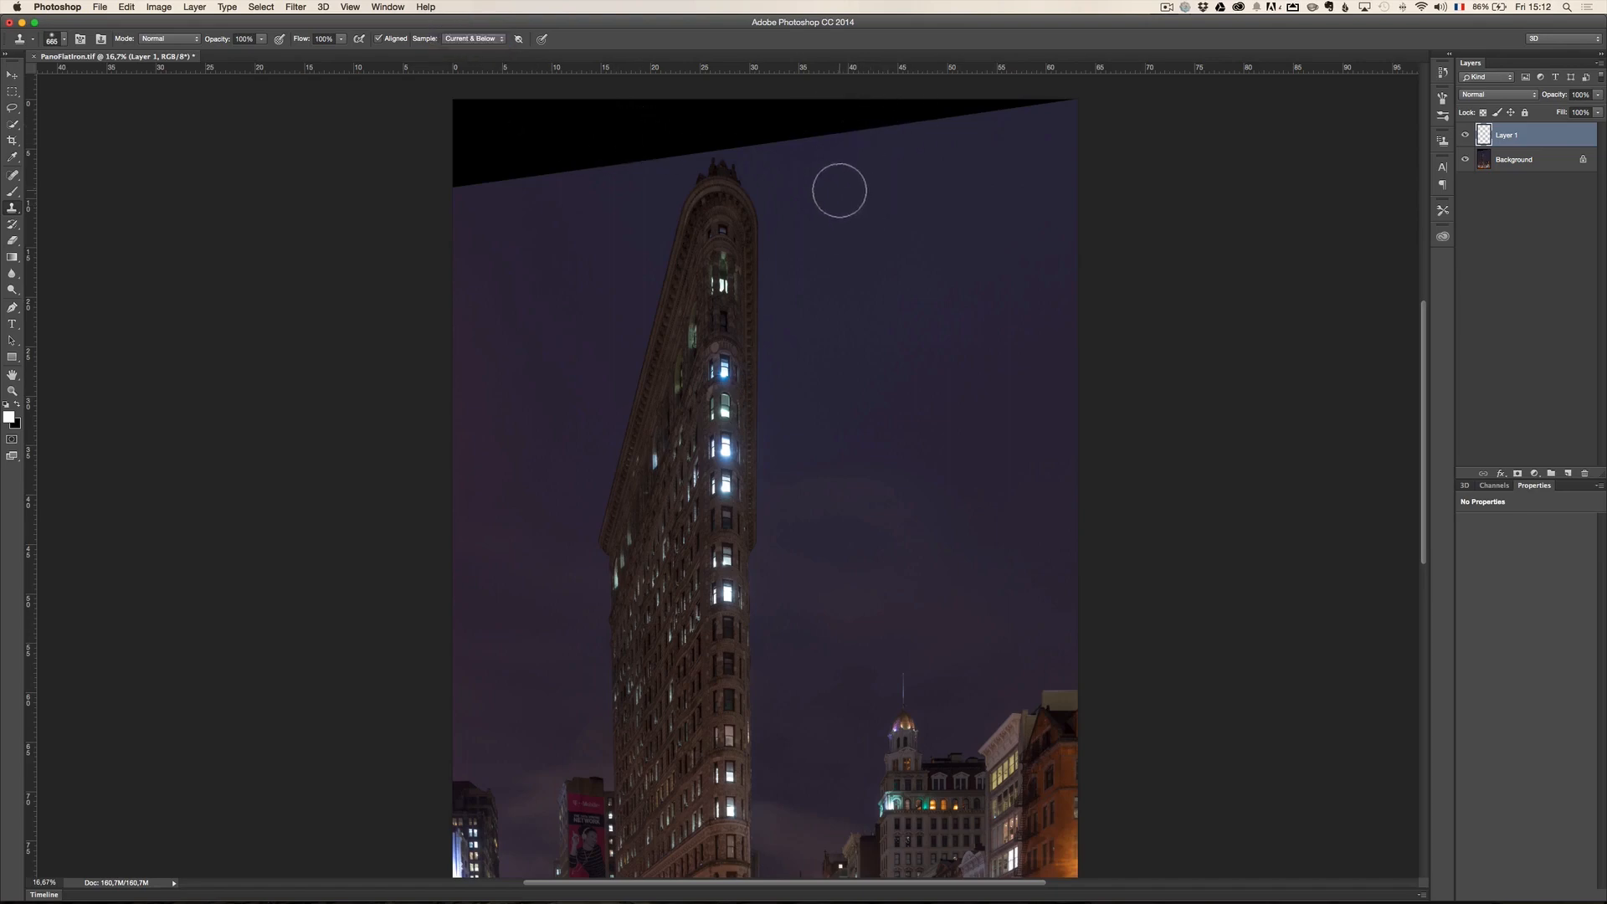
# Clone sky over the right end of the black wedge along the photo's upper edge.
pyautogui.keyDown('alt'); pyautogui.click(1022, 144); pyautogui.keyUp('alt')
pyautogui.moveTo(1036, 118)
pyautogui.mouseDown()
pyautogui.moveTo(926, 117)
pyautogui.moveTo(1069, 106)
pyautogui.moveTo(894, 117)
pyautogui.moveTo(856, 119)
pyautogui.mouseUp()
pyautogui.keyDown('alt'); pyautogui.click(895, 192); pyautogui.keyUp('alt')
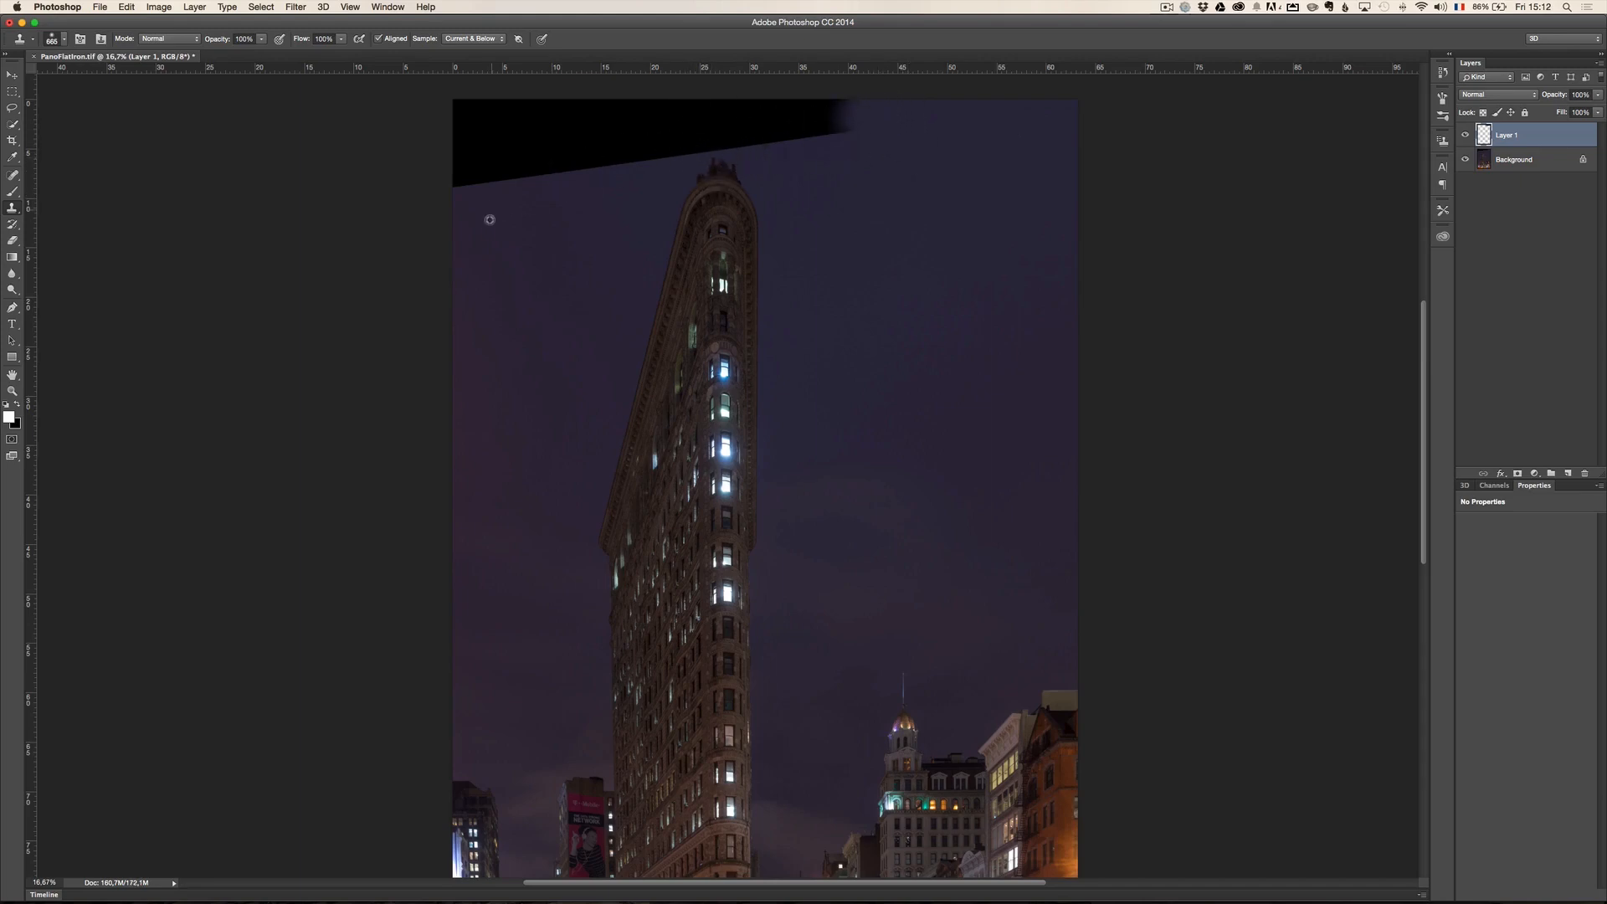
# Clone nearby sky over the black area in the photo's upper-left corner, resampling between strokes.
pyautogui.keyDown('alt'); pyautogui.click(557, 220); pyautogui.keyUp('alt')
pyautogui.moveTo(638, 156)
pyautogui.mouseDown()
pyautogui.moveTo(470, 183)
pyautogui.moveTo(518, 177)
pyautogui.moveTo(506, 144)
pyautogui.moveTo(496, 202)
pyautogui.moveTo(449, 166)
pyautogui.mouseUp()
pyautogui.keyDown('alt'); pyautogui.click(512, 254); pyautogui.keyUp('alt')
pyautogui.keyDown('alt'); pyautogui.click(534, 222); pyautogui.keyUp('alt')
pyautogui.keyDown('alt'); pyautogui.click(513, 211); pyautogui.keyUp('alt')
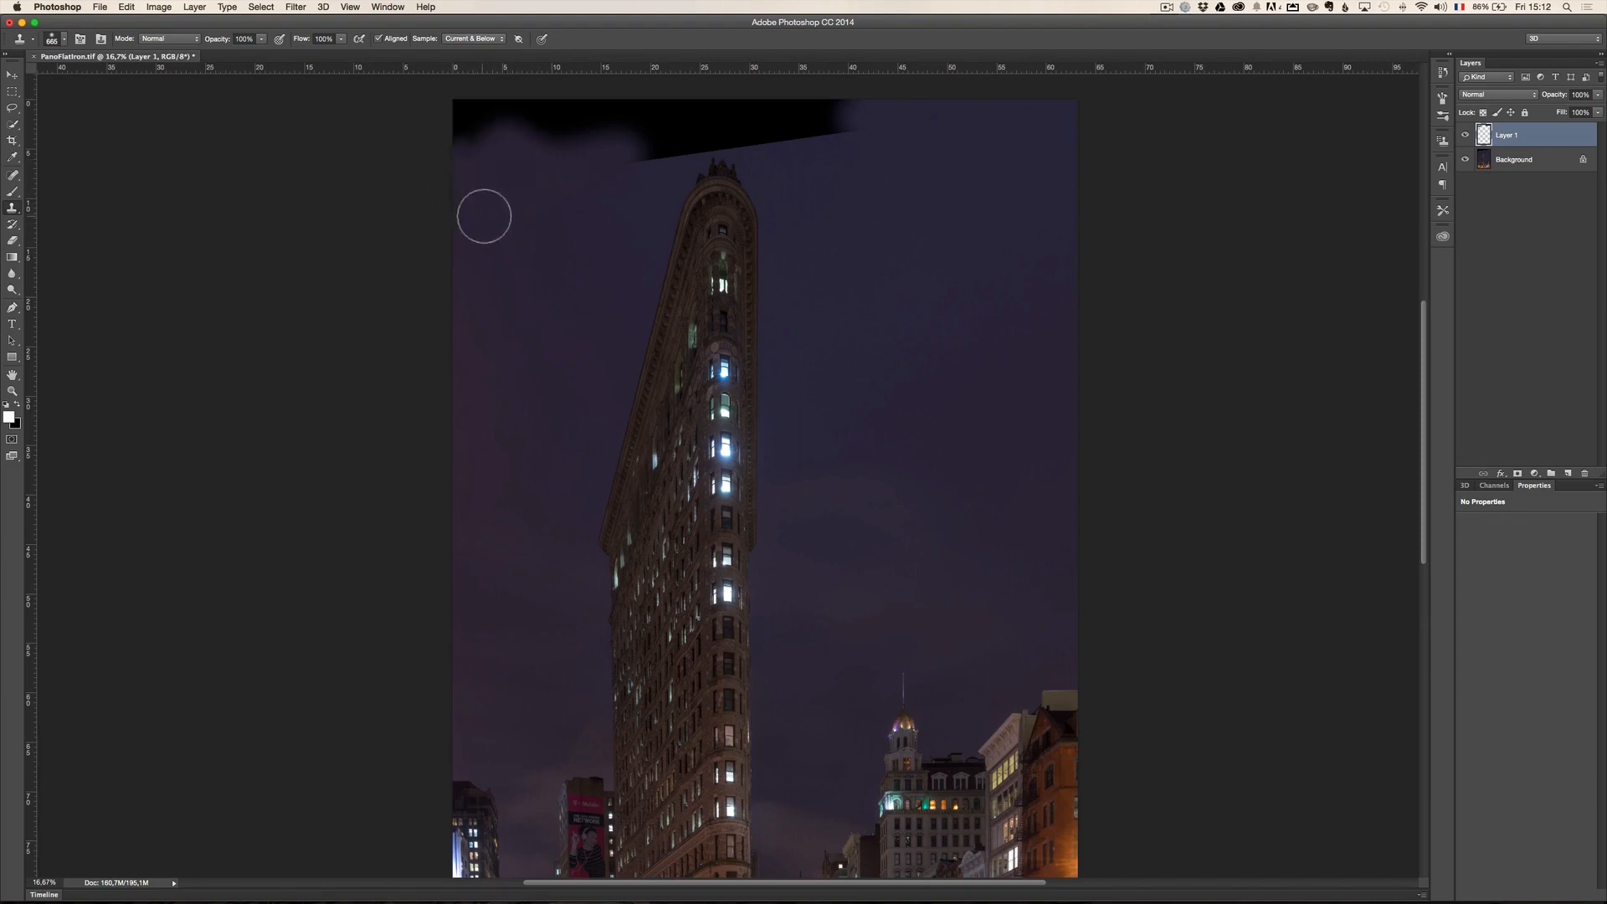
pyautogui.keyDown('alt'); pyautogui.click(551, 232); pyautogui.keyUp('alt')
pyautogui.moveTo(613, 186)
pyautogui.mouseDown()
pyautogui.moveTo(571, 128)
pyautogui.moveTo(484, 141)
pyautogui.moveTo(475, 124)
pyautogui.moveTo(492, 144)
pyautogui.moveTo(500, 130)
pyautogui.moveTo(451, 125)
pyautogui.moveTo(510, 95)
pyautogui.mouseUp()
pyautogui.keyDown('alt'); pyautogui.click(574, 233); pyautogui.keyUp('alt')
pyautogui.keyDown('alt'); pyautogui.click(527, 187); pyautogui.keyUp('alt')
pyautogui.moveTo(621, 150)
pyautogui.mouseDown()
pyautogui.moveTo(593, 119)
pyautogui.moveTo(545, 115)
pyautogui.mouseUp()
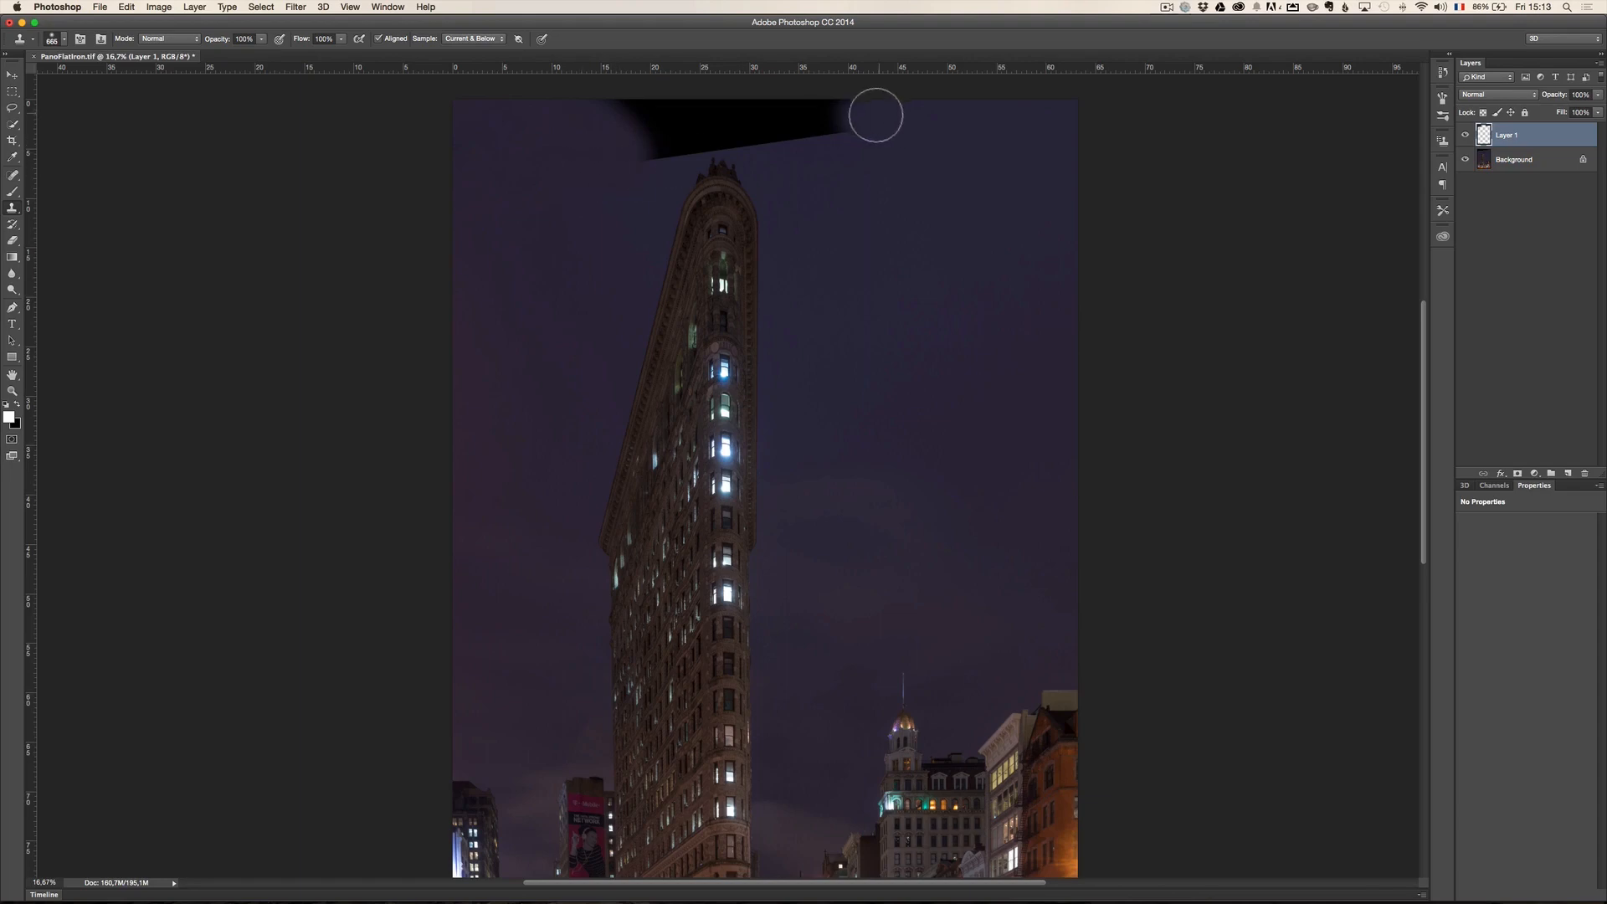
# Clone sky into the right side of the remaining black gap, using a soft 367 px Clone Stamp brush.
pyautogui.moveTo(839, 108); pyautogui.dragTo(782, 129)
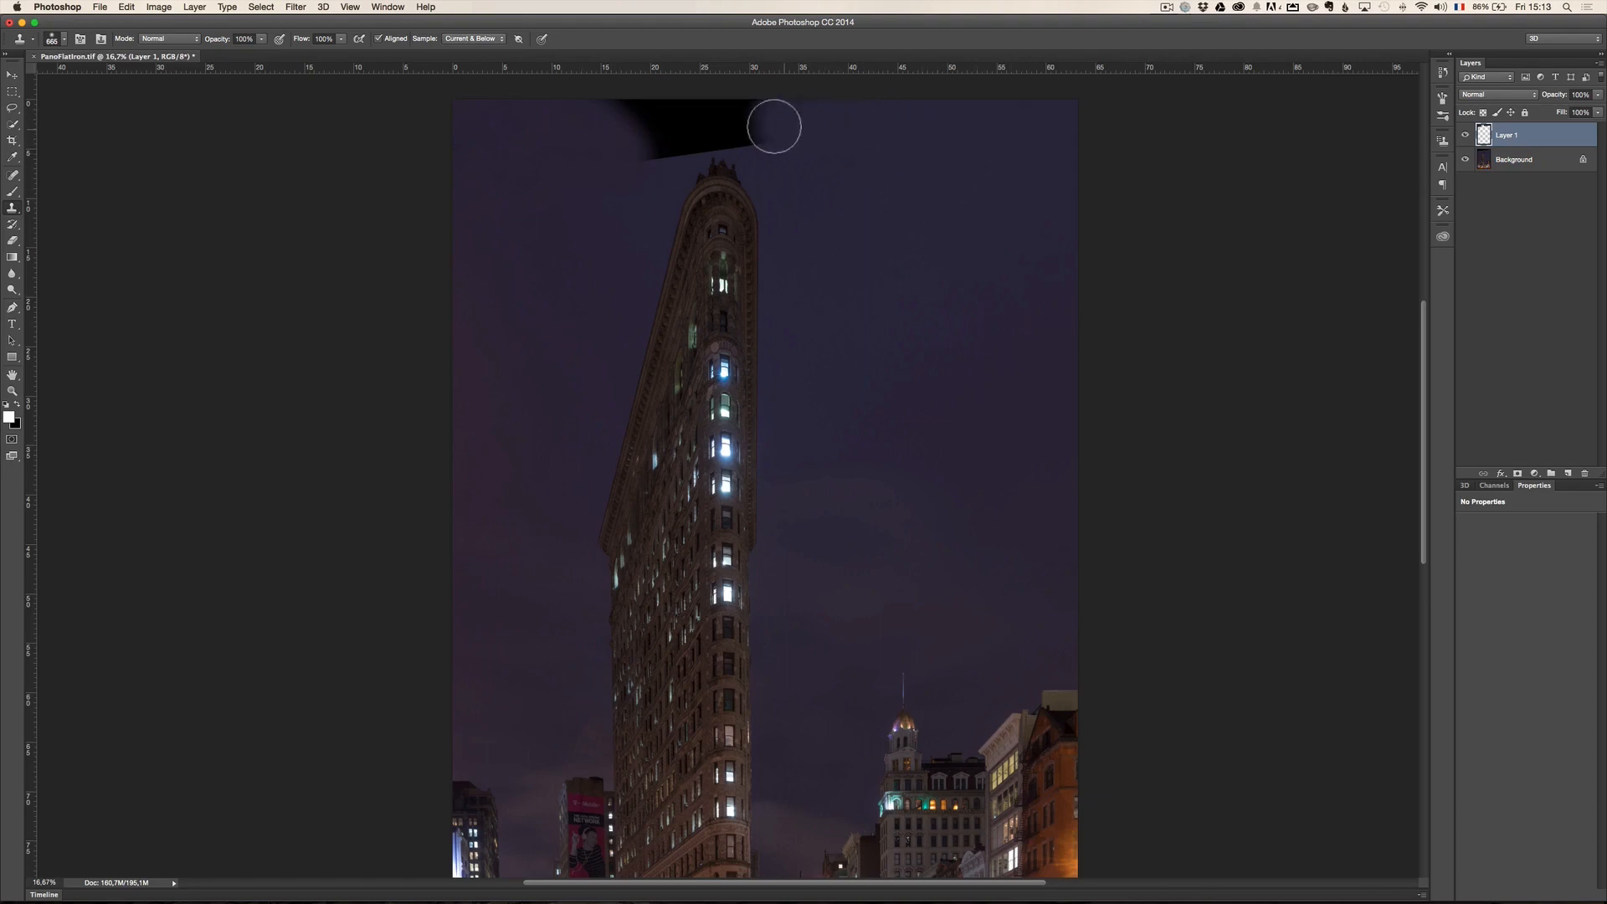
pyautogui.press('z')
pyautogui.click(650, 198)
pyautogui.click(737, 143)
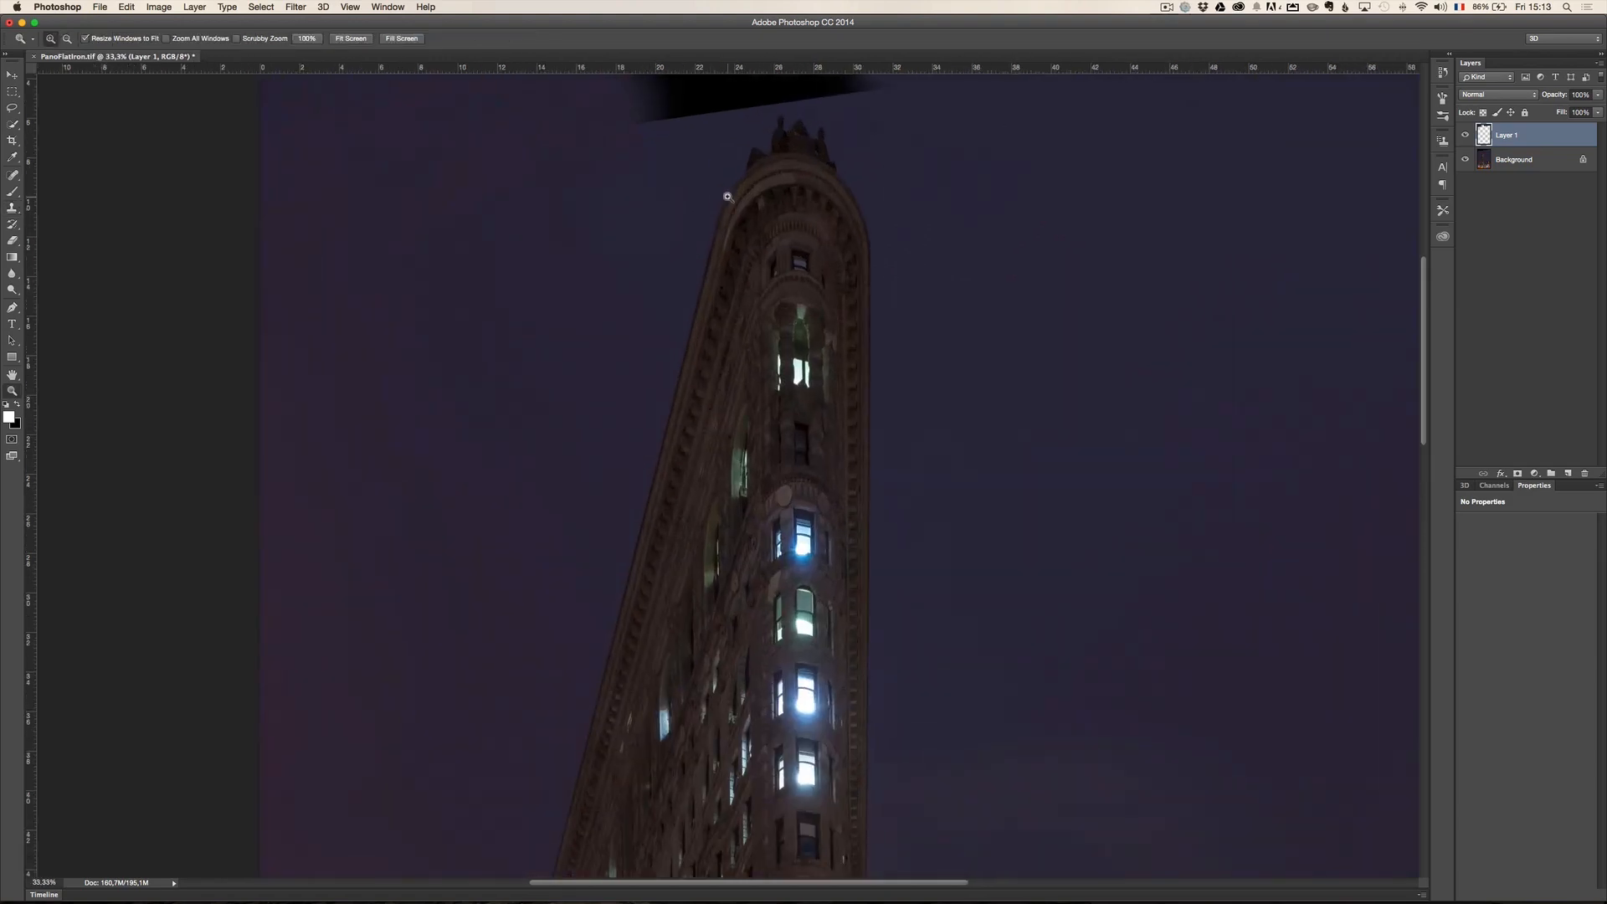
pyautogui.click(724, 195)
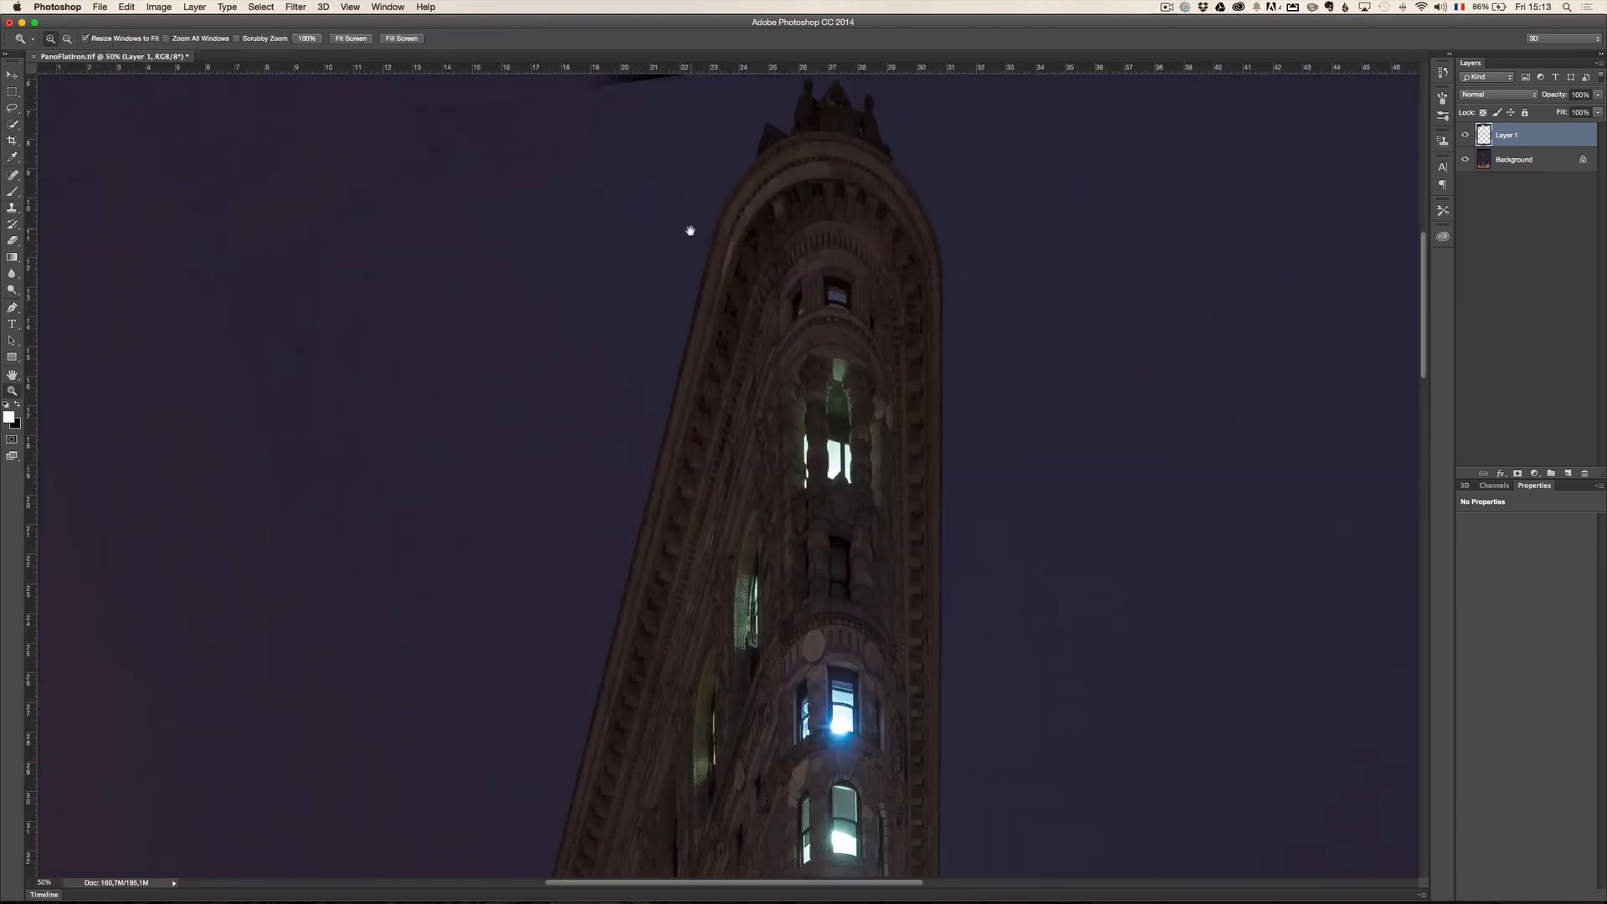
pyautogui.moveTo(689, 230); pyautogui.dragTo(685, 431)
pyautogui.press('s')
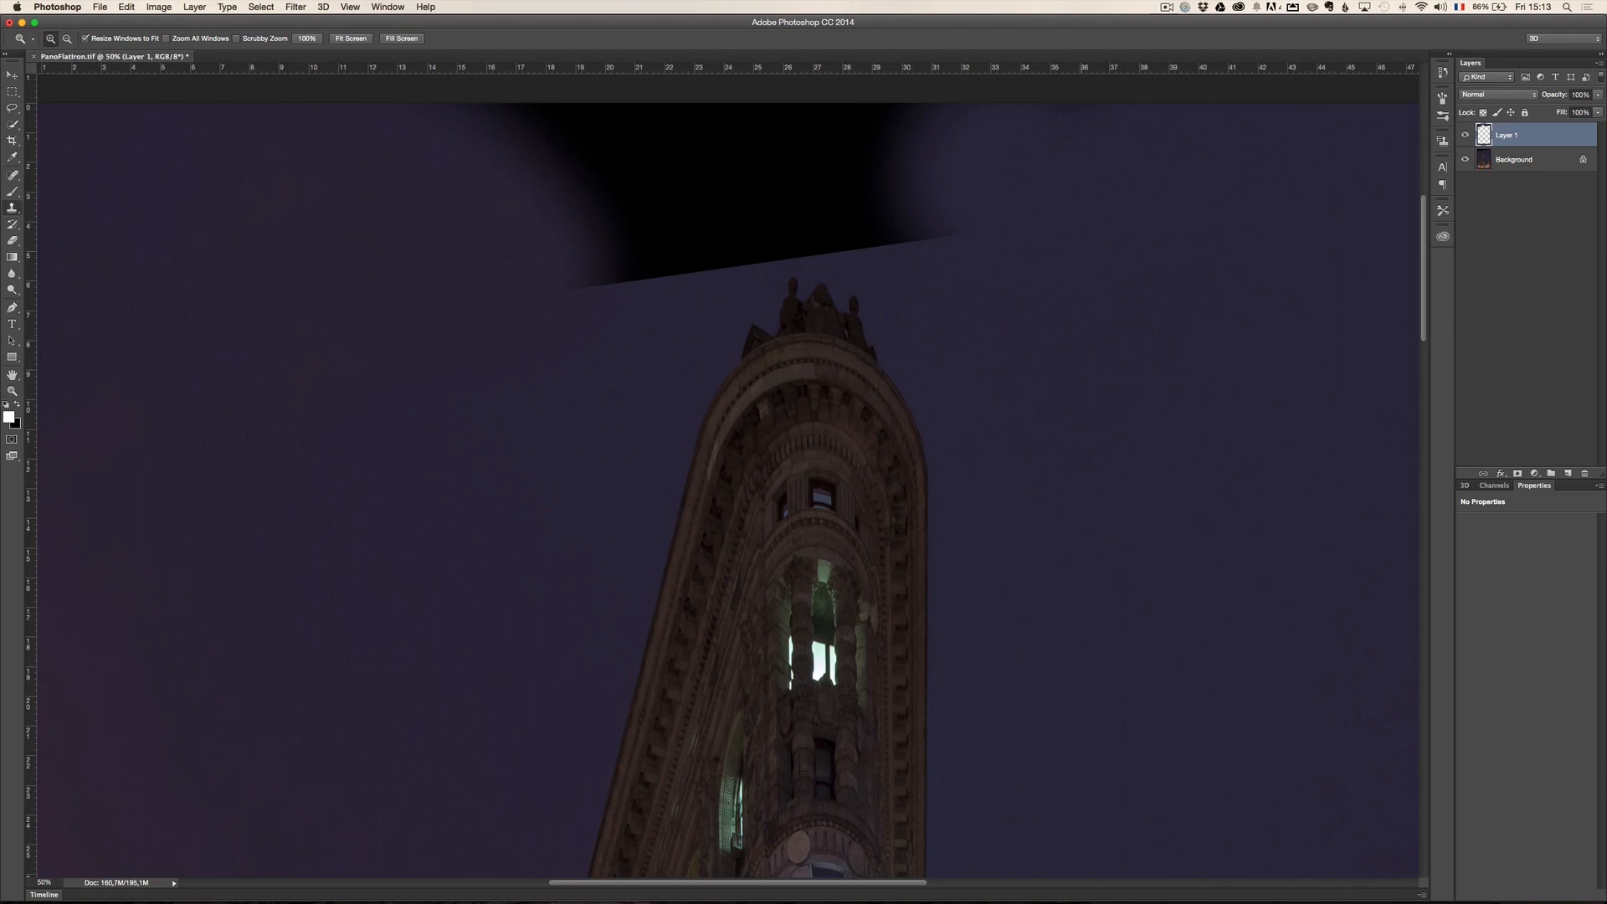
pyautogui.moveTo(1101, 260)
pyautogui.mouseDown()
pyautogui.moveTo(1148, 261)
pyautogui.moveTo(1054, 262)
pyautogui.mouseUp()
pyautogui.keyDown('alt'); pyautogui.click(1286, 190); pyautogui.keyUp('alt')
pyautogui.moveTo(979, 205)
pyautogui.mouseDown()
pyautogui.moveTo(930, 213)
pyautogui.moveTo(925, 101)
pyautogui.moveTo(906, 135)
pyautogui.moveTo(851, 136)
pyautogui.mouseUp()
pyautogui.rightClick(868, 155)
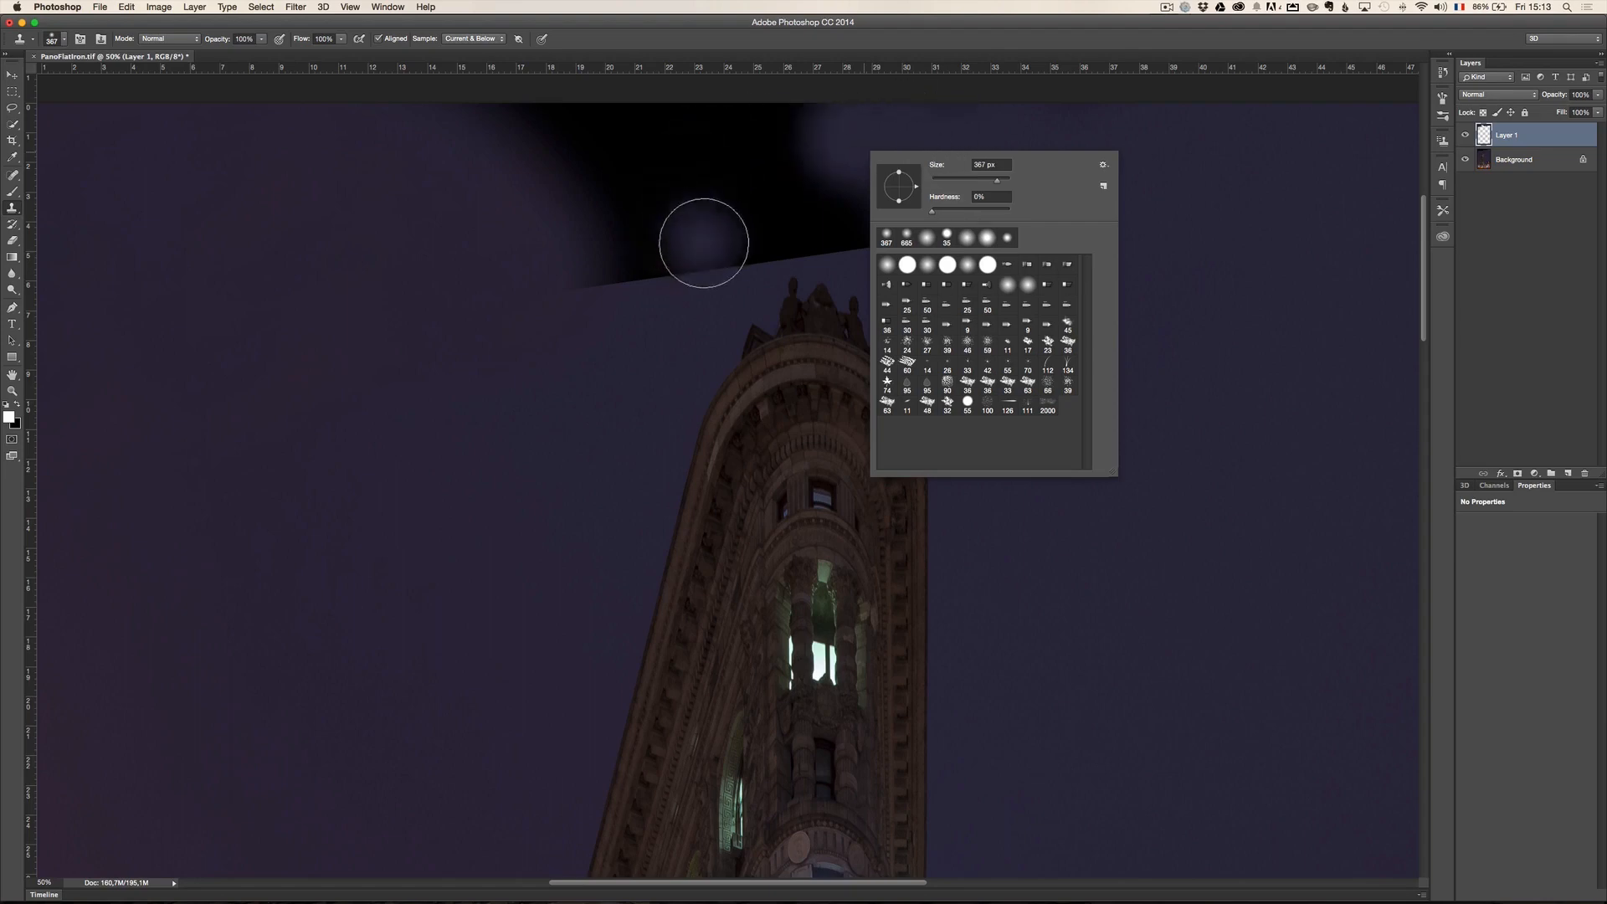
pyautogui.moveTo(606, 220); pyautogui.dragTo(574, 234)
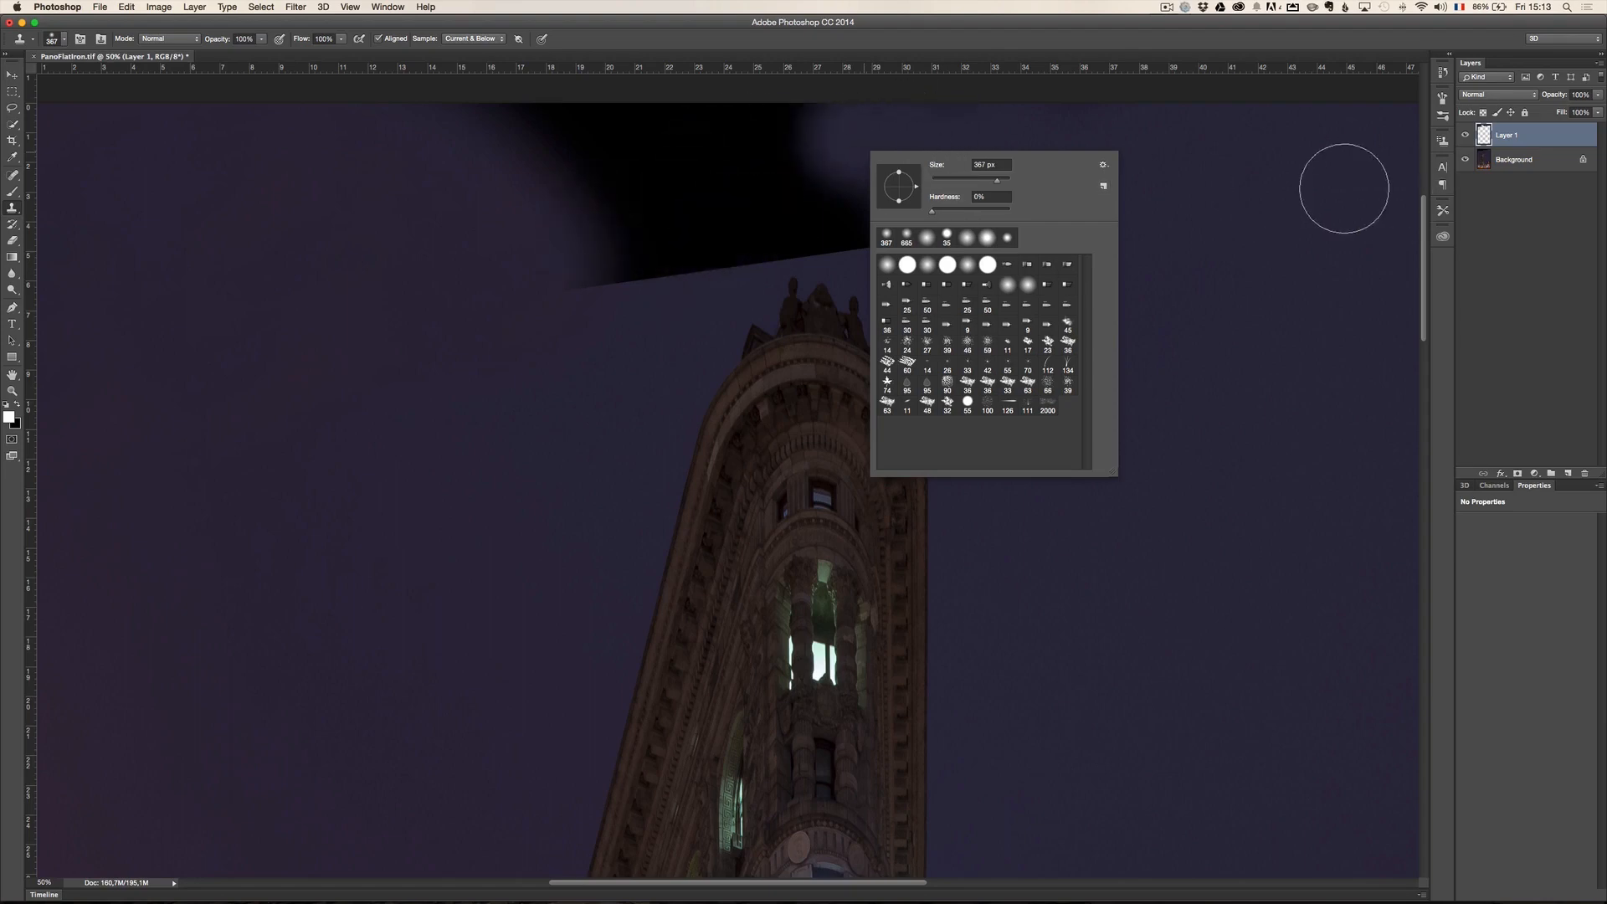
pyautogui.keyDown('alt'); pyautogui.click(1276, 180); pyautogui.keyUp('alt')
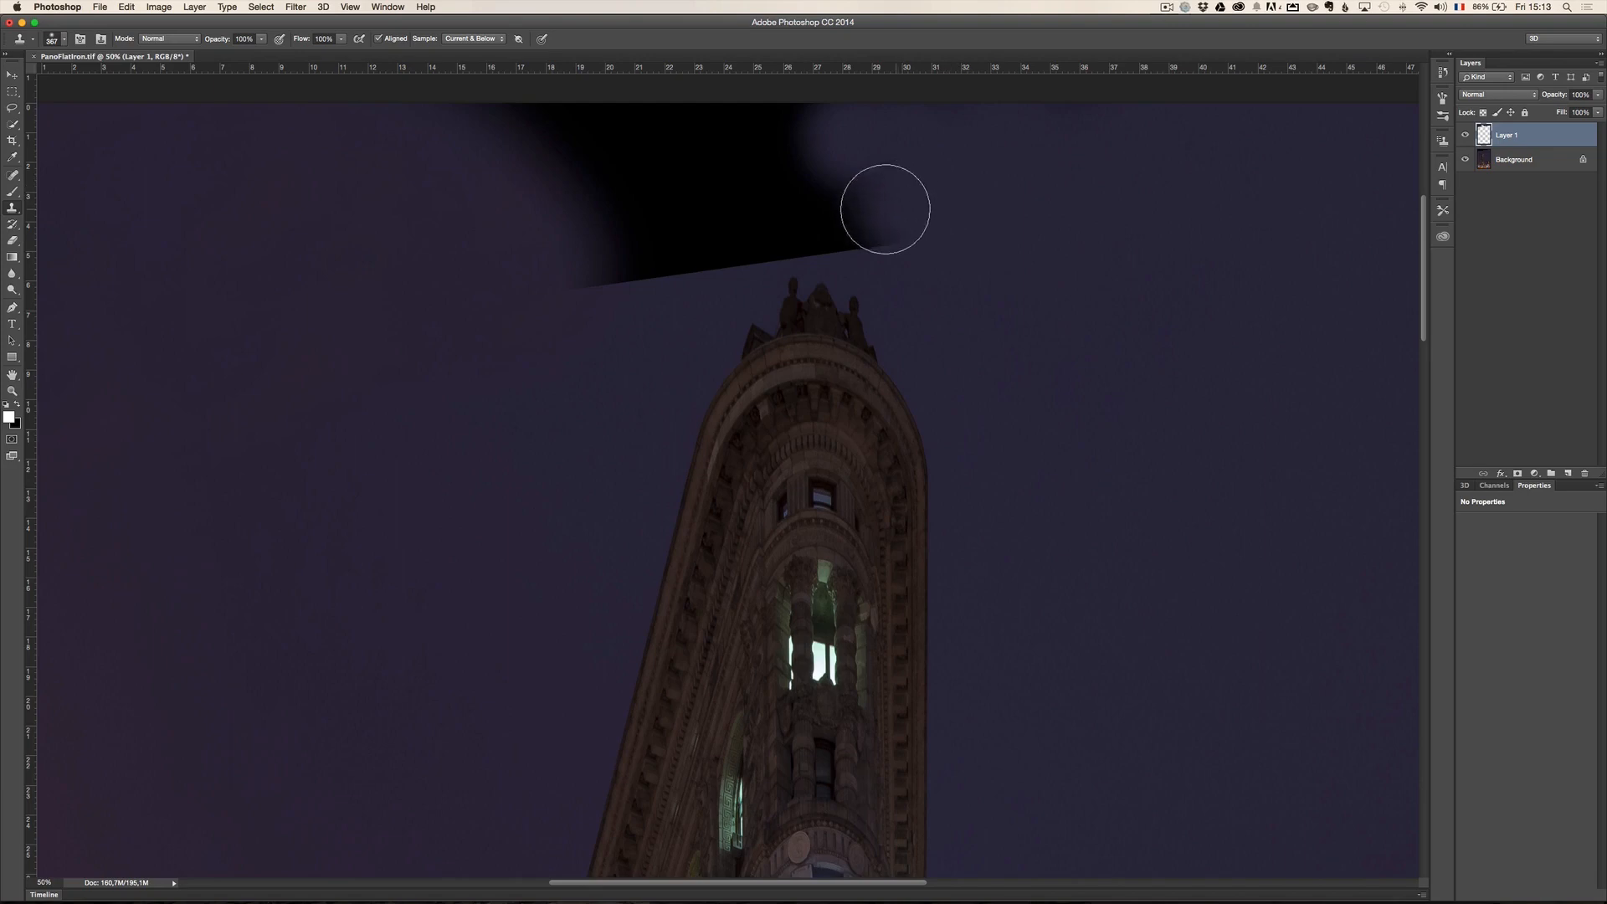
# Try to clone sky over the black gap directly above the building's crown, and undo the stroke.
pyautogui.keyDown('alt'); pyautogui.click(1152, 234); pyautogui.keyUp('alt')
pyautogui.moveTo(881, 237)
pyautogui.mouseDown()
pyautogui.moveTo(754, 241)
pyautogui.moveTo(948, 238)
pyautogui.mouseUp()
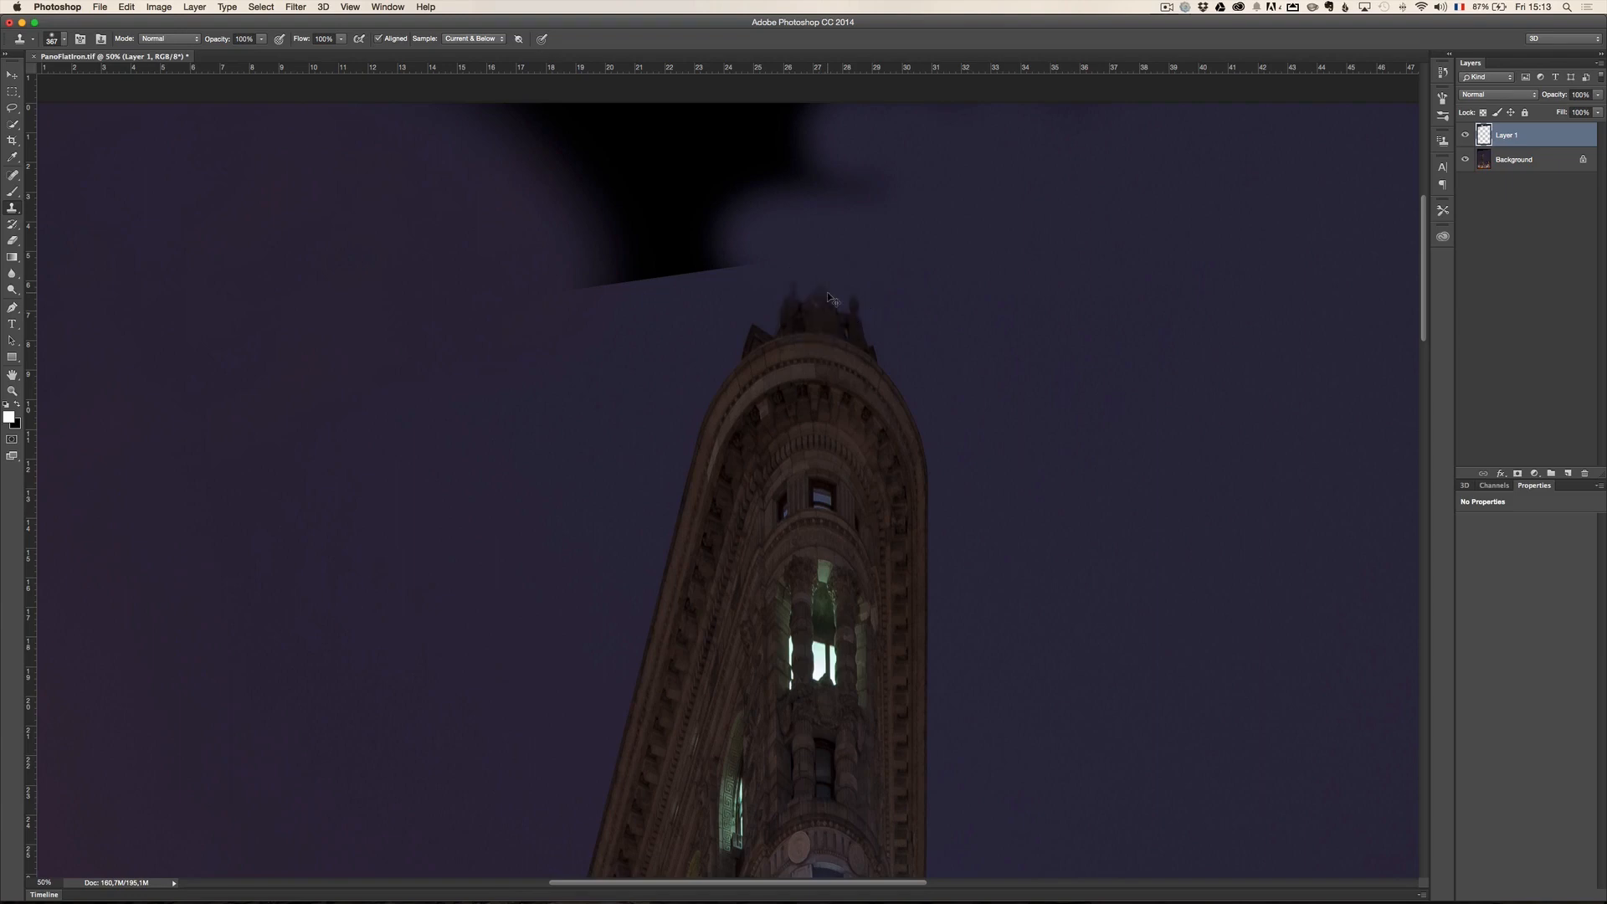
pyautogui.press('super+z')
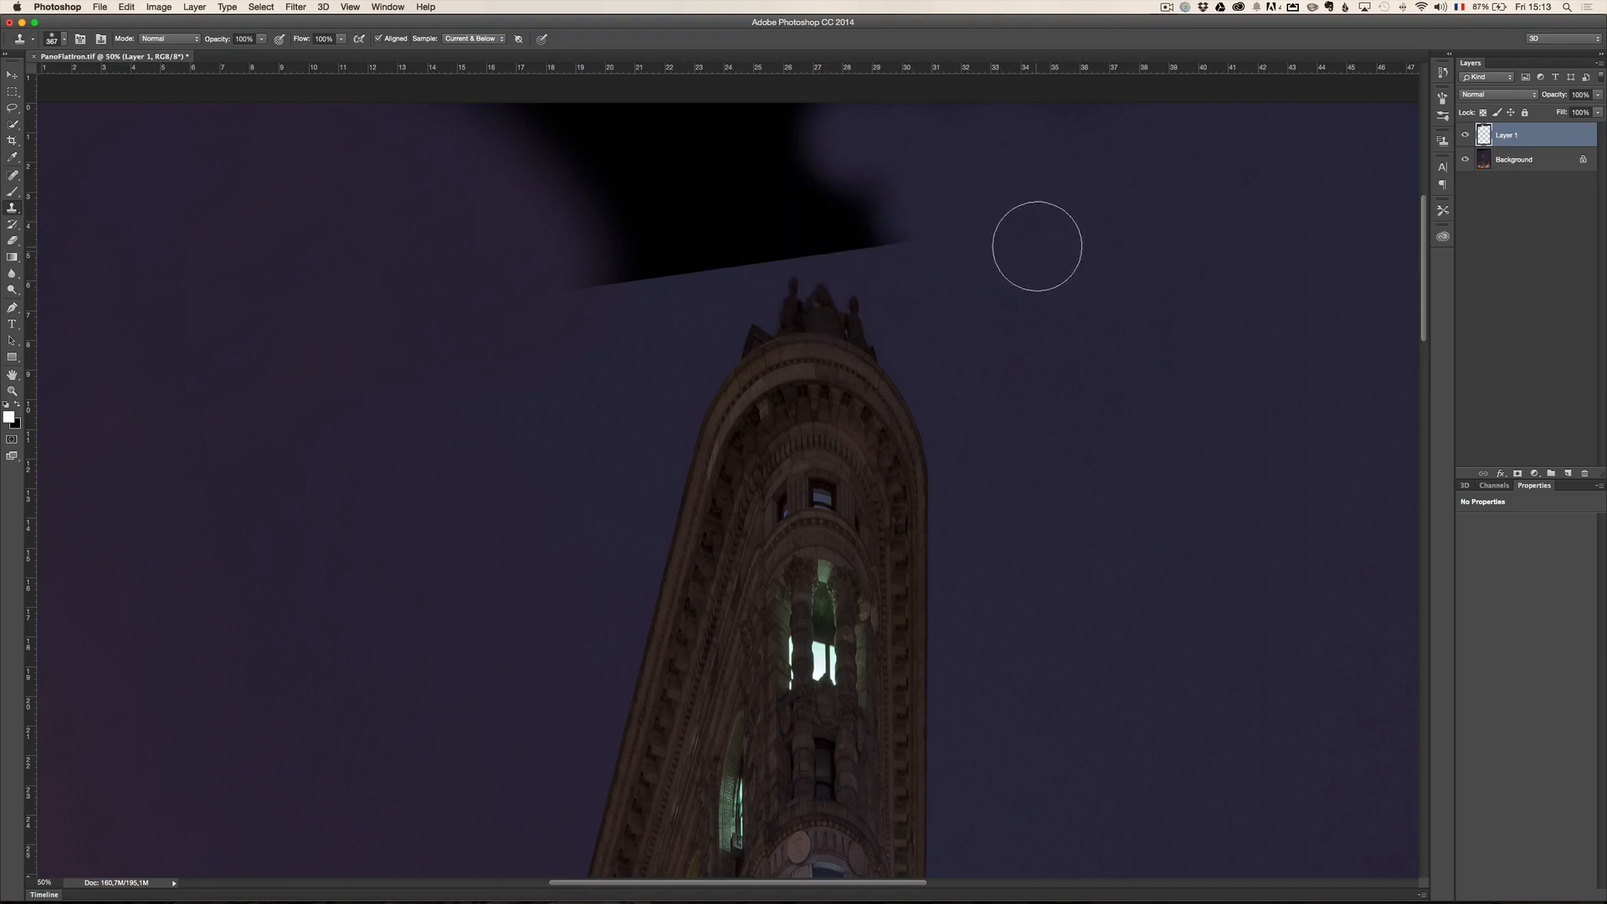
# Enlarge the Clone Stamp brush and clone sky along the lower and left edges of the black gap above the crown.
pyautogui.keyDown('ctrl'); pyautogui.keyDown('alt'); pyautogui.click(1034, 249); pyautogui.keyUp('alt'); pyautogui.keyUp('ctrl')
pyautogui.moveTo(1033, 250); pyautogui.dragTo(1060, 251)
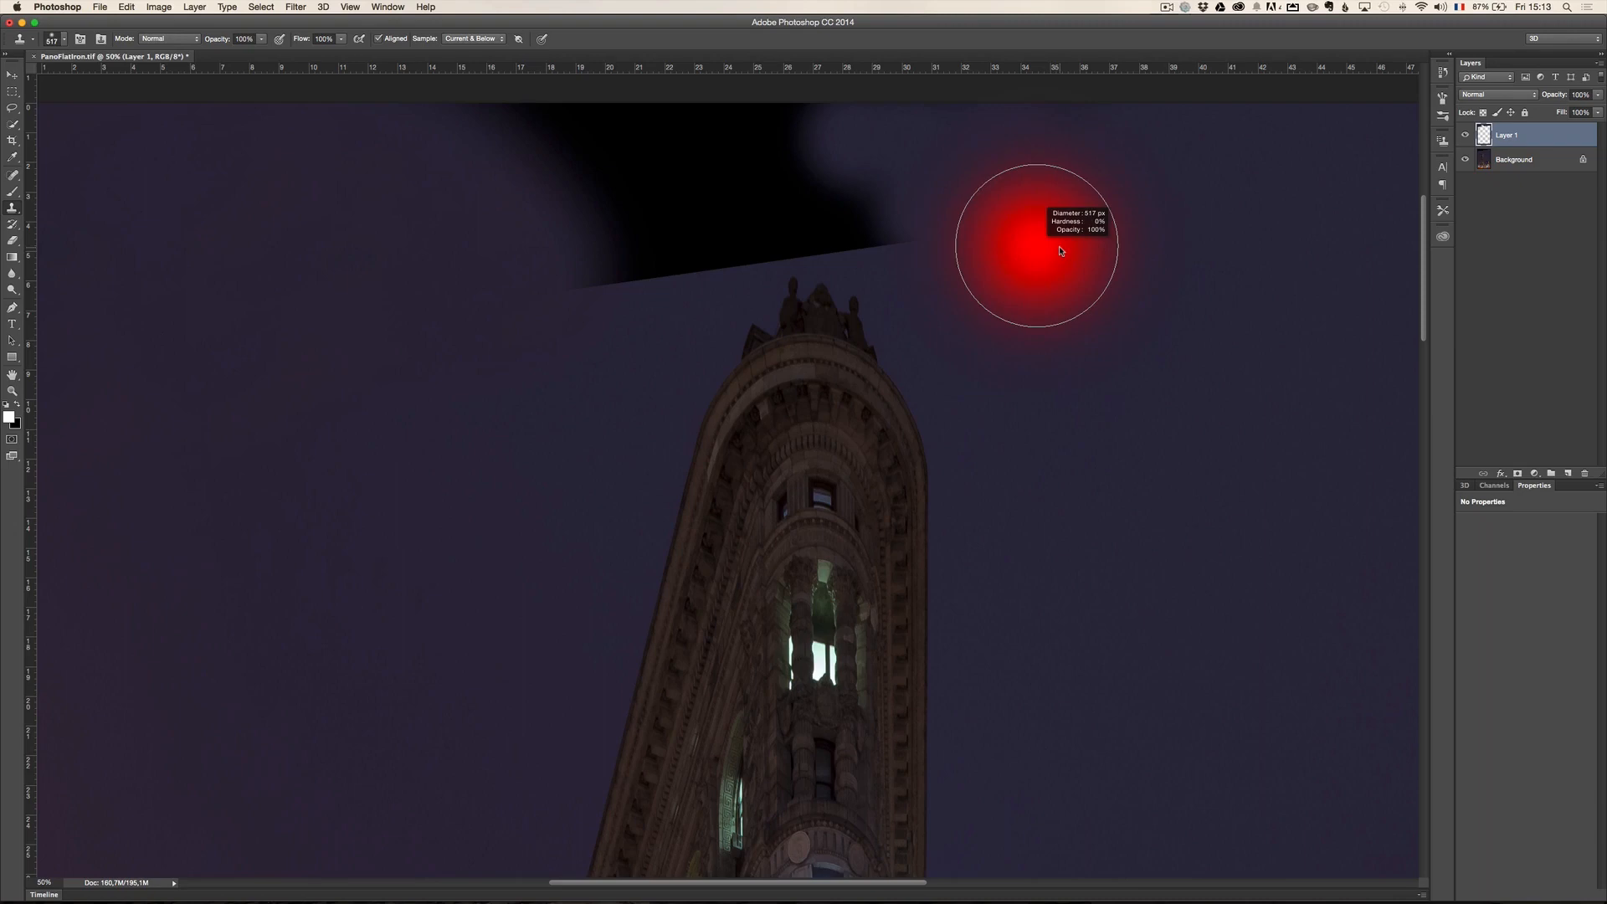
pyautogui.moveTo(1060, 251)
pyautogui.mouseDown()
pyautogui.moveTo(1085, 253)
pyautogui.moveTo(991, 259)
pyautogui.moveTo(1005, 251)
pyautogui.mouseUp()
pyautogui.keyDown('alt'); pyautogui.click(1010, 267); pyautogui.keyUp('alt')
pyautogui.moveTo(879, 243)
pyautogui.mouseDown()
pyautogui.moveTo(829, 243)
pyautogui.moveTo(851, 255)
pyautogui.moveTo(757, 249)
pyautogui.moveTo(836, 249)
pyautogui.moveTo(569, 284)
pyautogui.mouseUp()
pyautogui.keyDown('alt'); pyautogui.click(1021, 265); pyautogui.keyUp('alt')
pyautogui.keyDown('alt'); pyautogui.click(592, 367); pyautogui.keyUp('alt')
pyautogui.keyDown('alt'); pyautogui.click(587, 328); pyautogui.keyUp('alt')
pyautogui.moveTo(666, 257)
pyautogui.mouseDown()
pyautogui.moveTo(571, 251)
pyautogui.moveTo(615, 280)
pyautogui.moveTo(665, 246)
pyautogui.moveTo(531, 209)
pyautogui.mouseUp()
# Clone sky from both sides of the building over the rest of the black gap above the crown.
pyautogui.moveTo(440, 309)
pyautogui.mouseDown()
pyautogui.moveTo(513, 343)
pyautogui.moveTo(491, 335)
pyautogui.mouseUp()
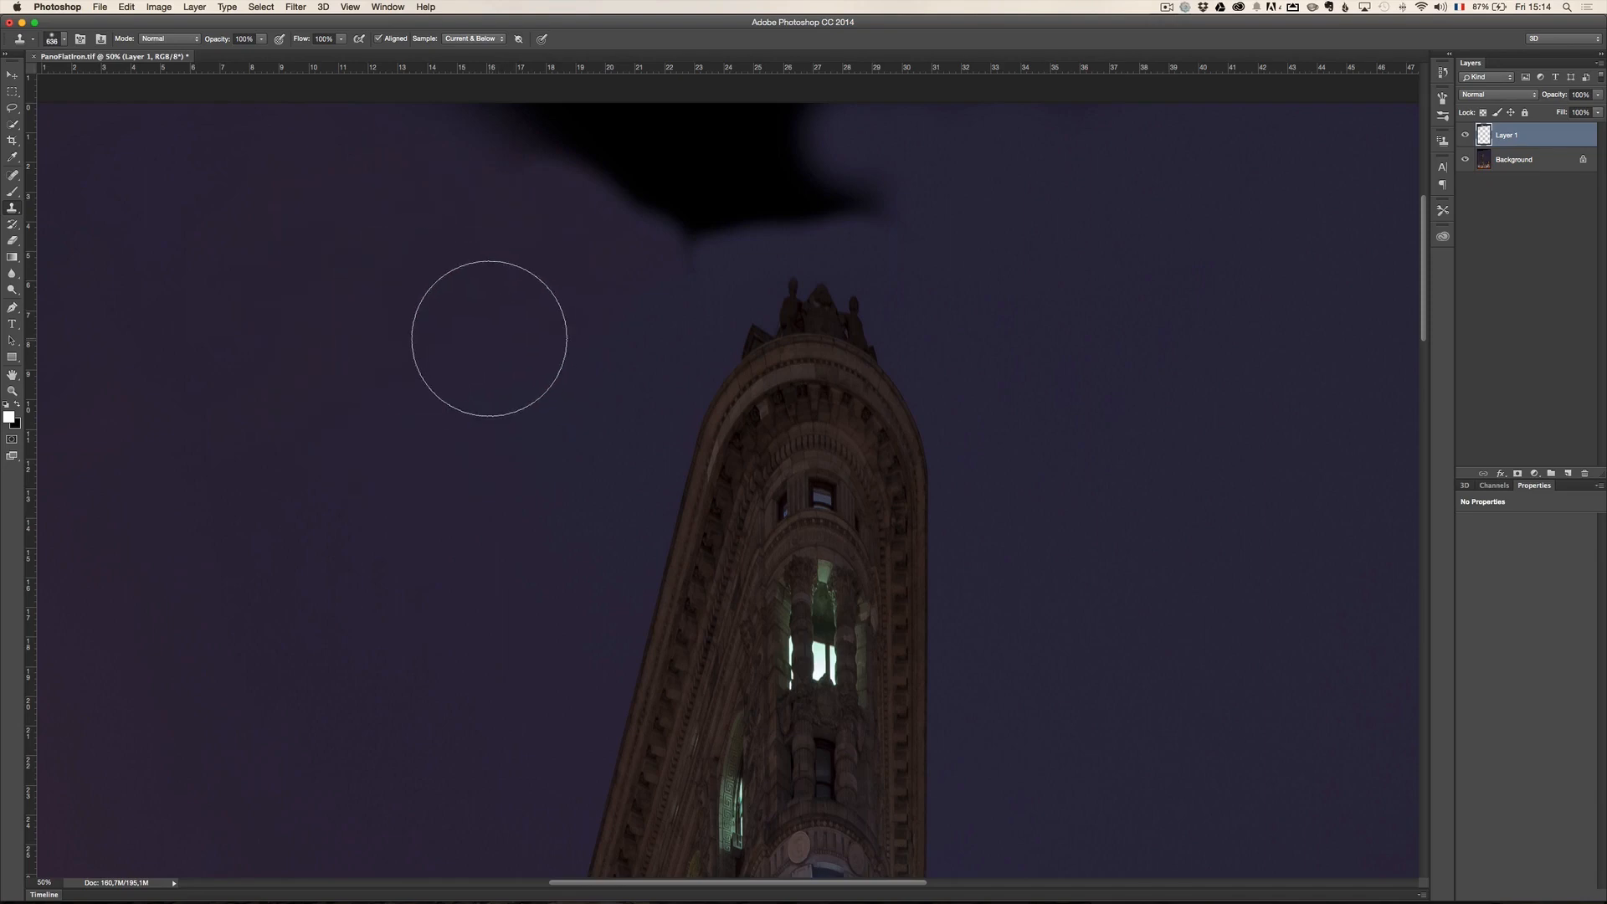
pyautogui.keyDown('alt'); pyautogui.click(488, 385); pyautogui.keyUp('alt')
pyautogui.moveTo(650, 237)
pyautogui.mouseDown()
pyautogui.moveTo(564, 162)
pyautogui.moveTo(472, 129)
pyautogui.mouseUp()
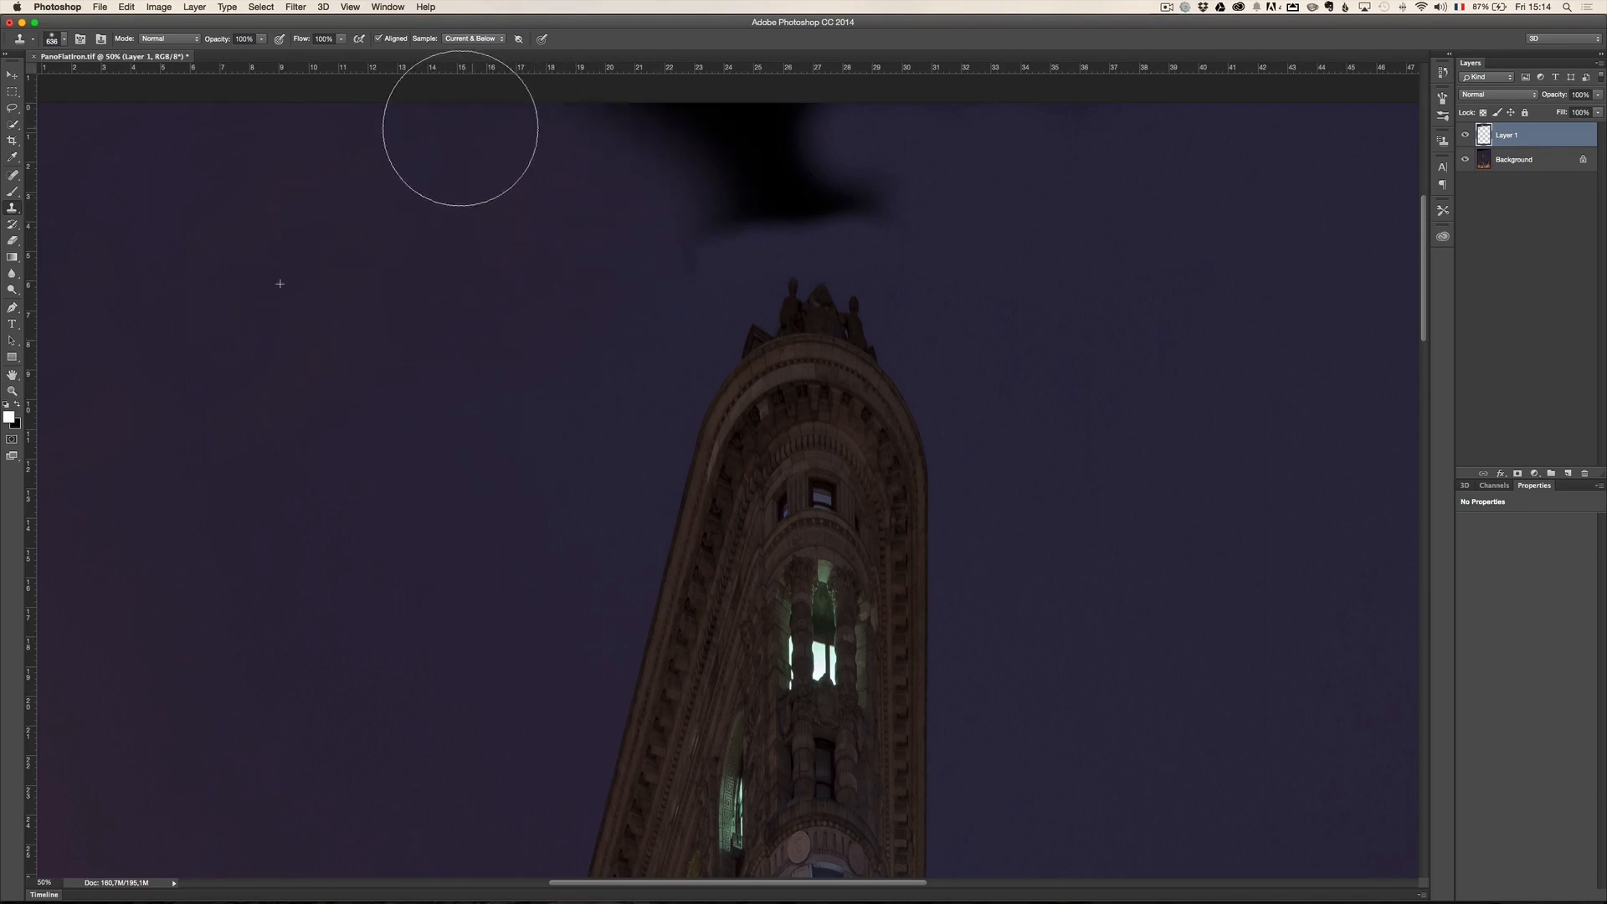
pyautogui.keyDown('alt'); pyautogui.click(508, 277); pyautogui.keyUp('alt')
pyautogui.moveTo(670, 198)
pyautogui.mouseDown()
pyautogui.moveTo(698, 154)
pyautogui.moveTo(531, 125)
pyautogui.mouseUp()
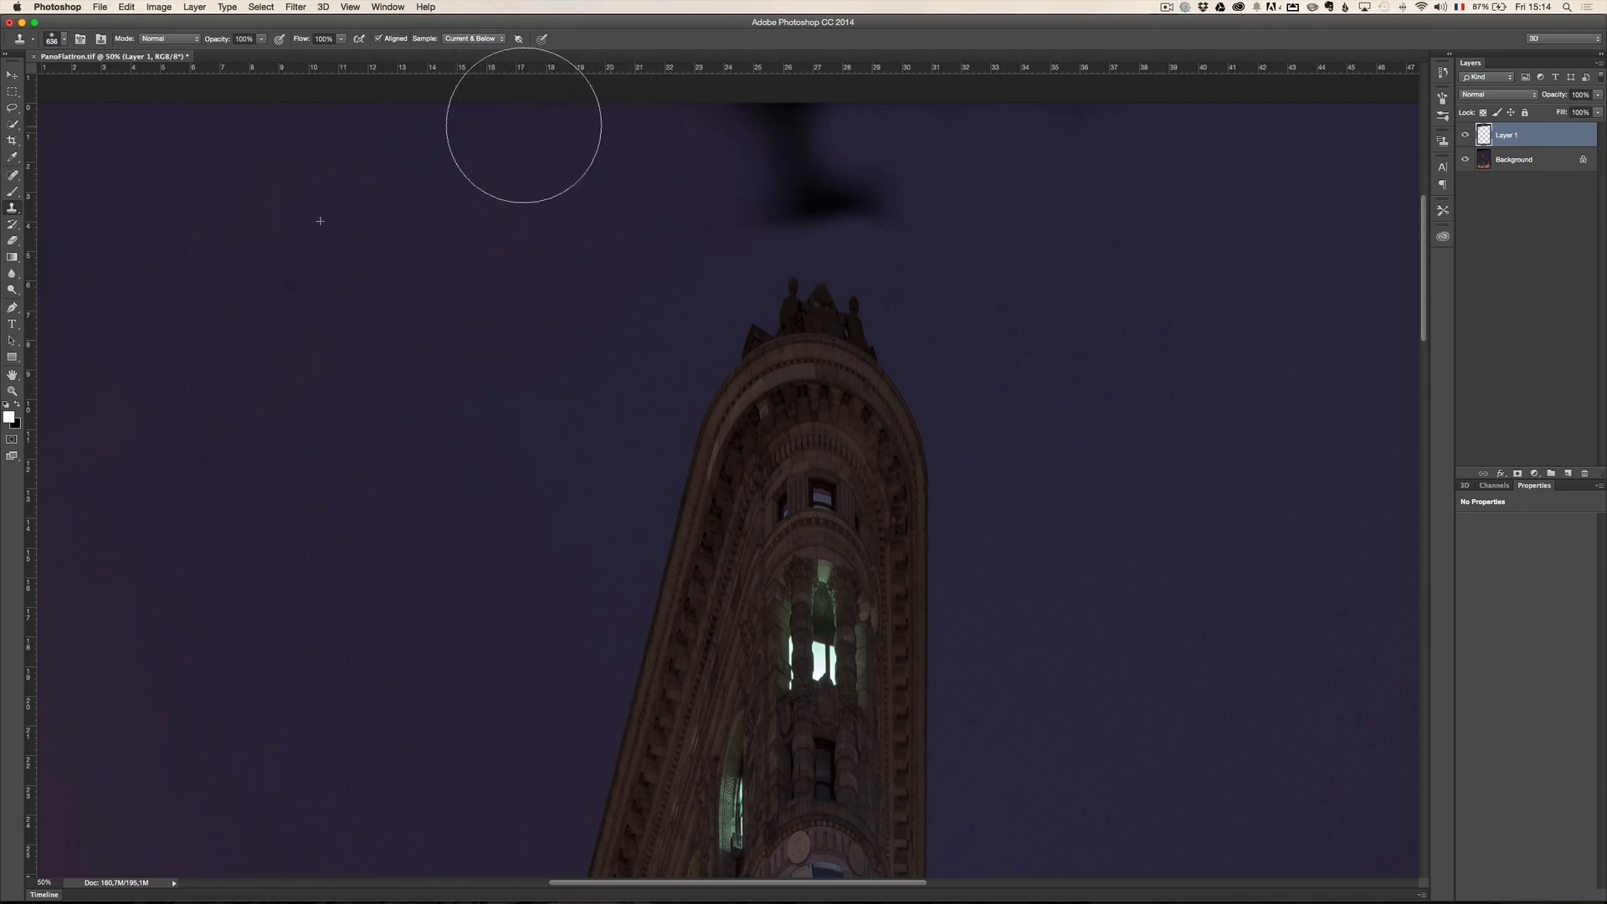
pyautogui.keyDown('alt'); pyautogui.click(1200, 270); pyautogui.keyUp('alt')
pyautogui.moveTo(839, 122); pyautogui.dragTo(756, 181)
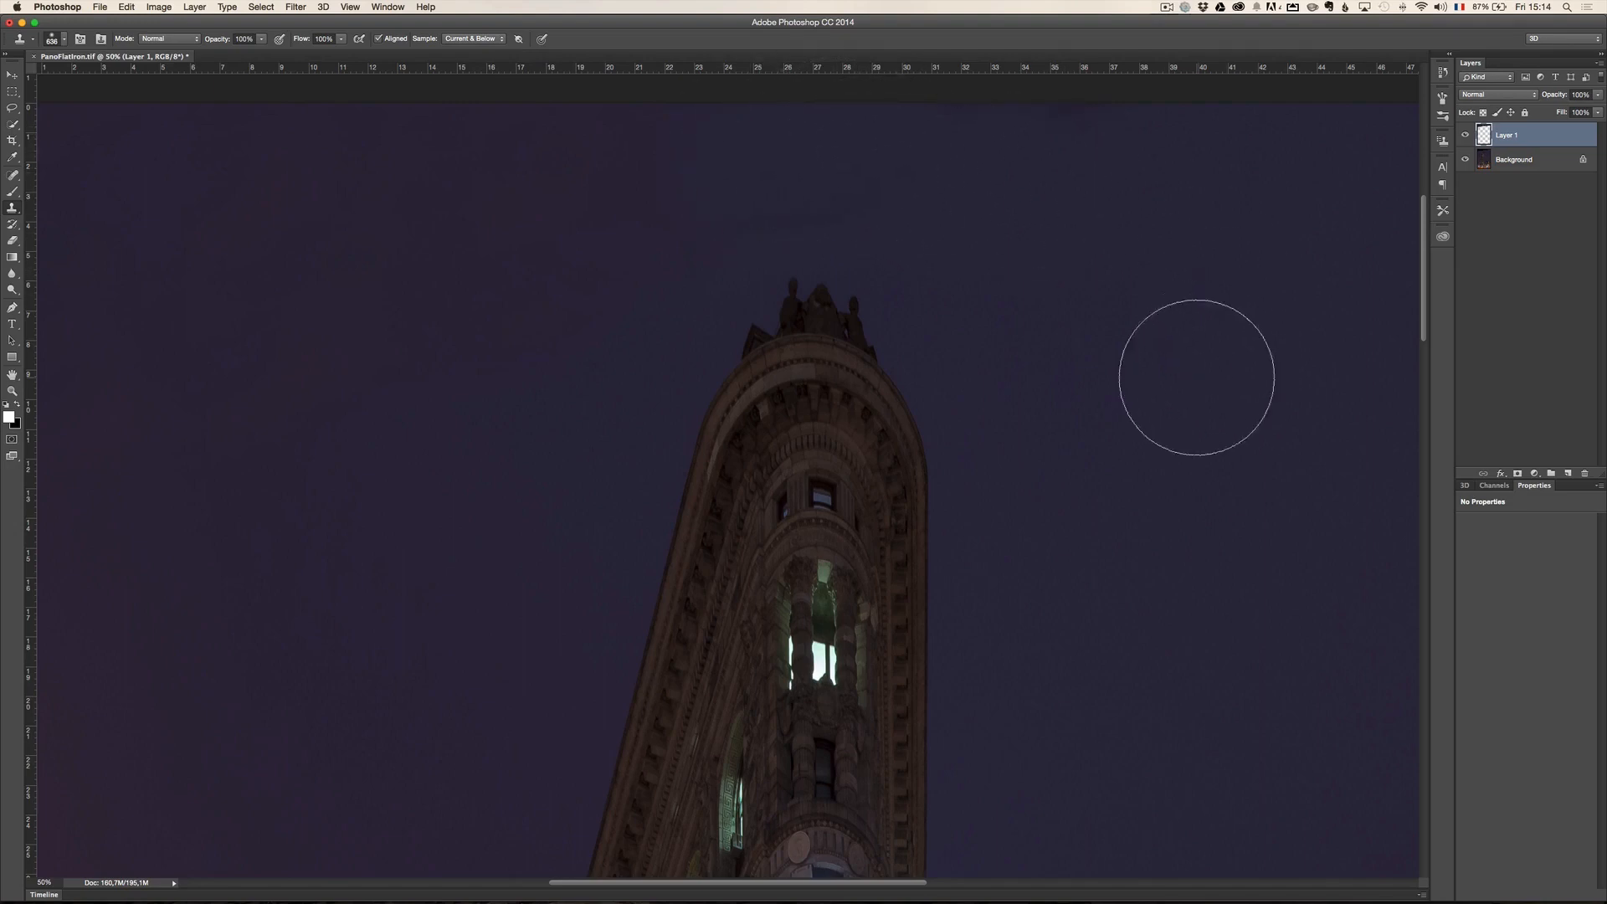
# Toggle the visibility of Layer 1 to compare the sky with and without cloning, and review the whole image.
pyautogui.press('z')
pyautogui.keyDown('alt'); pyautogui.click(1090, 415); pyautogui.keyUp('alt')
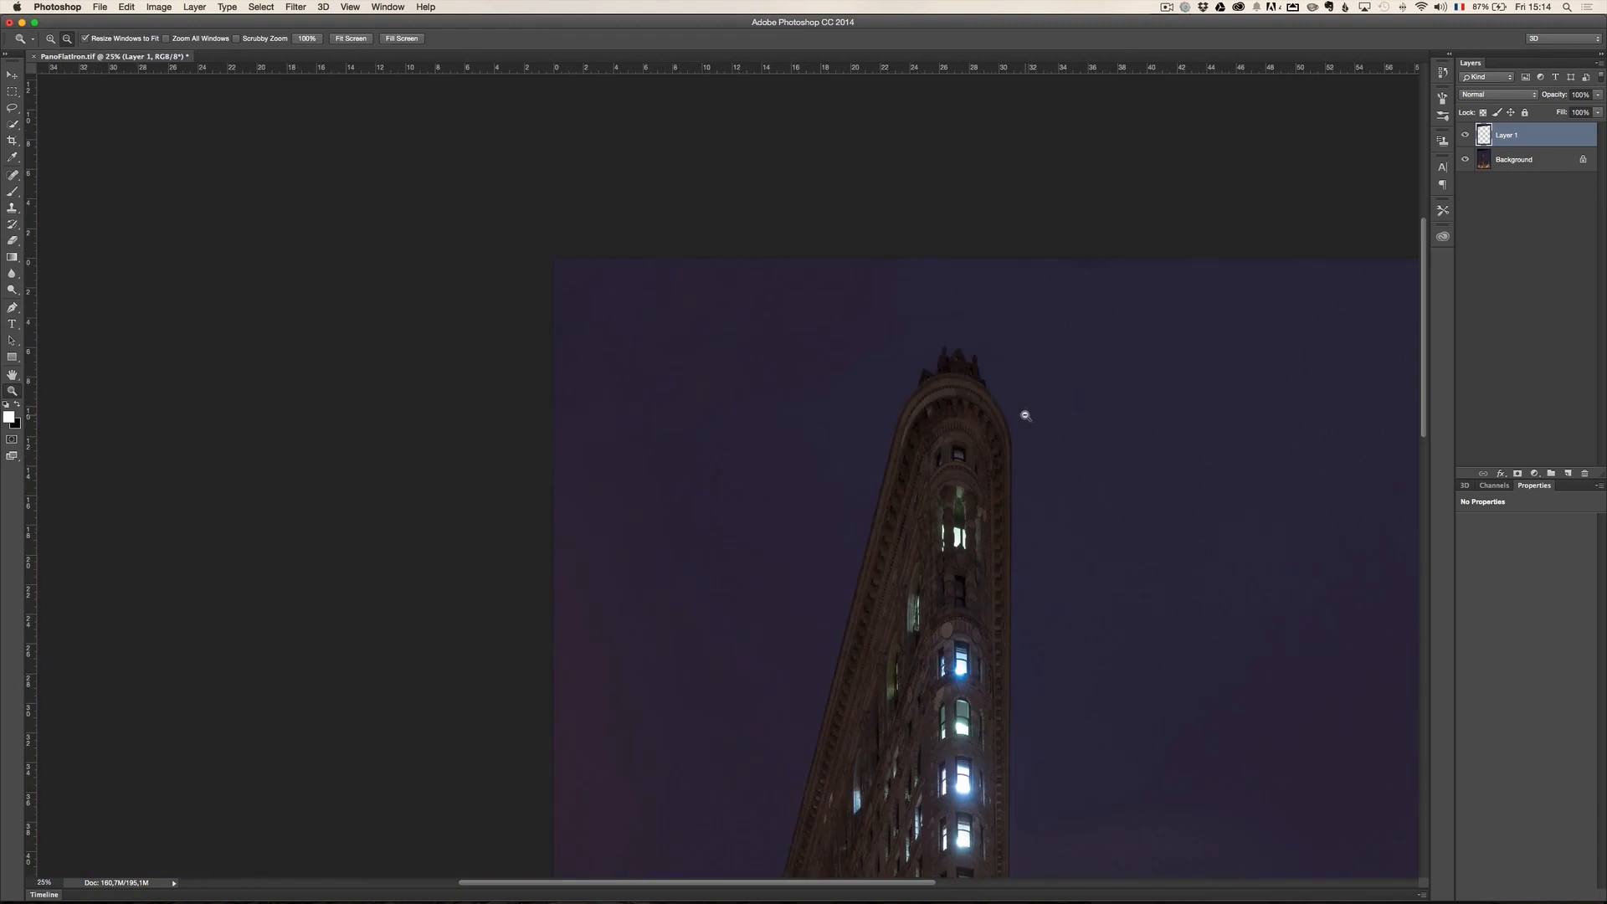
pyautogui.press('s')
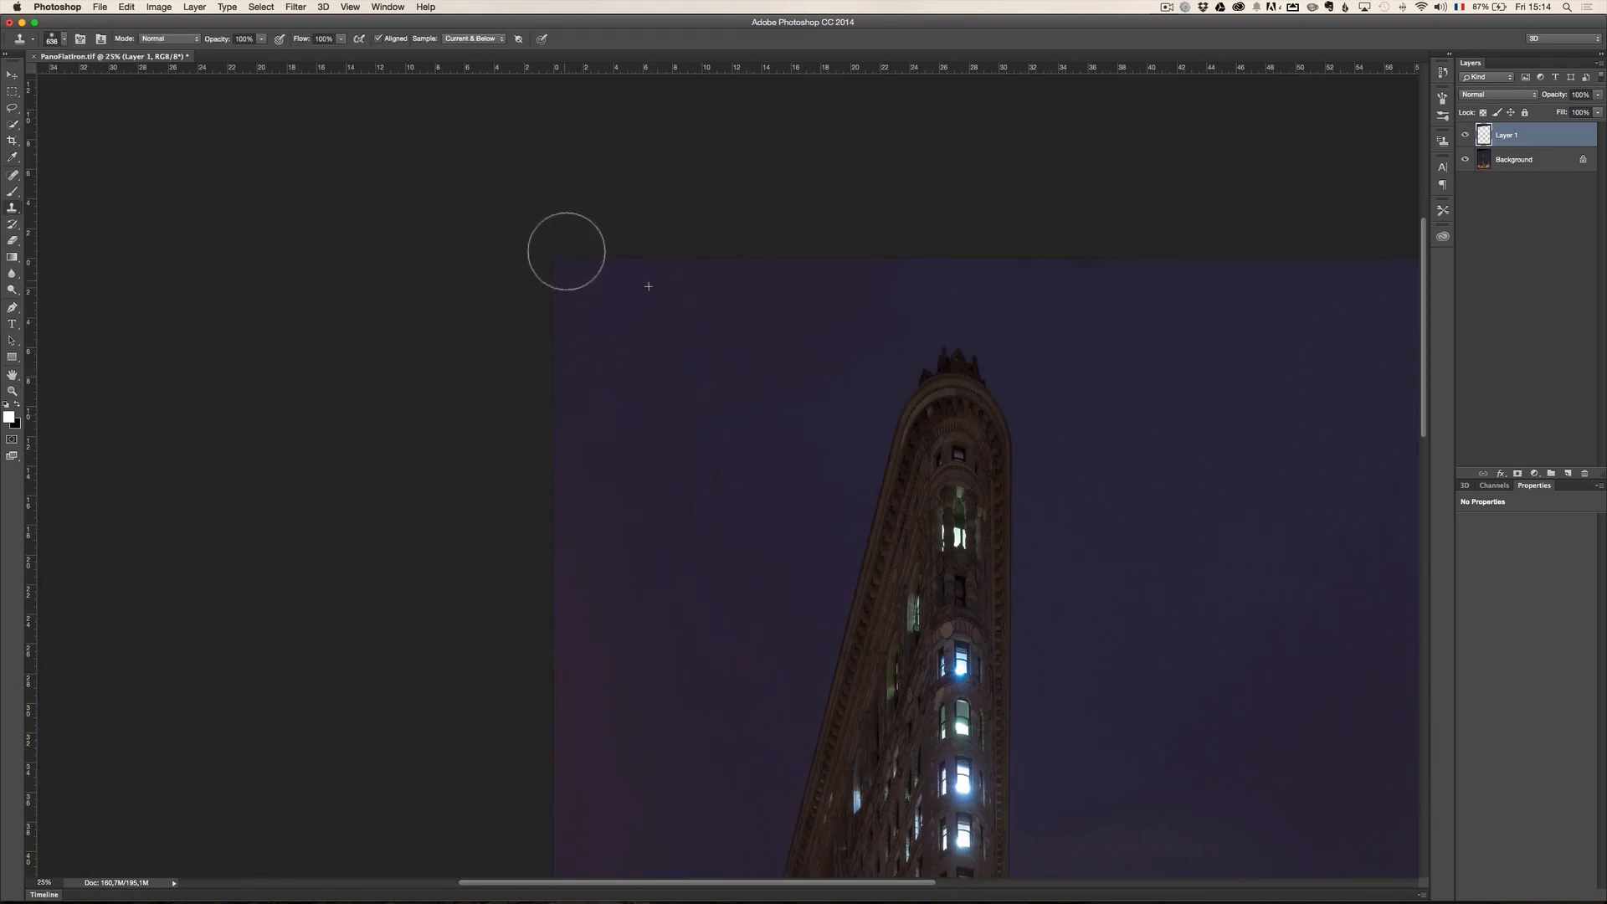
pyautogui.click(1467, 134)
pyautogui.click(1466, 135)
pyautogui.press('z')
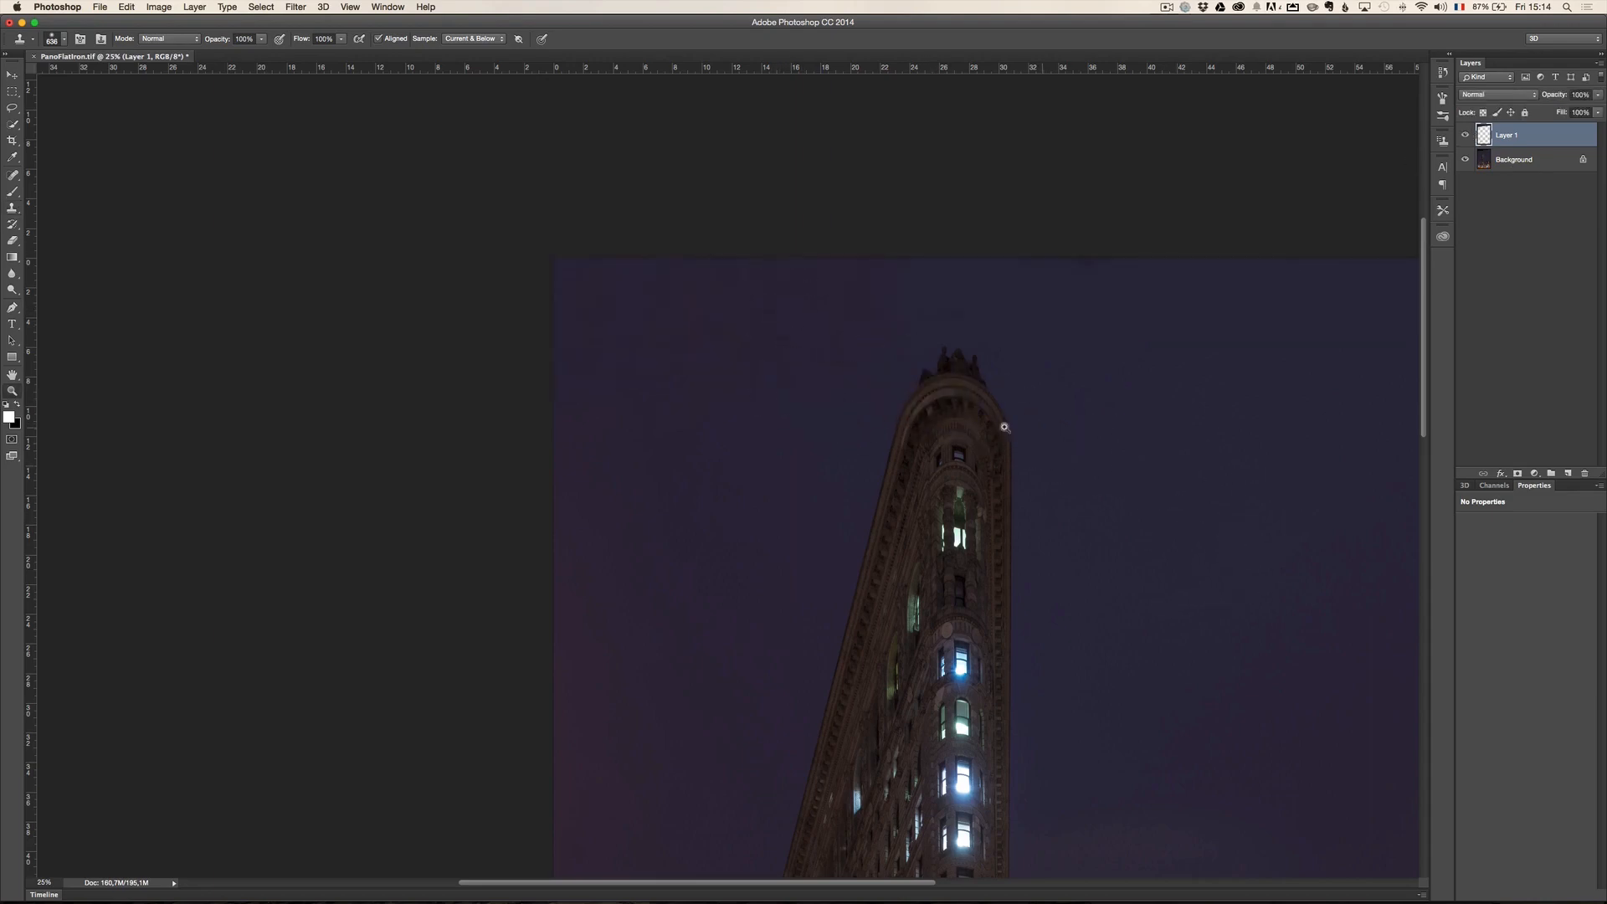
pyautogui.keyDown('alt'); pyautogui.click(902, 423); pyautogui.keyUp('alt')
pyautogui.keyDown('alt'); pyautogui.click(901, 421); pyautogui.keyUp('alt')
pyautogui.keyDown('alt'); pyautogui.click(902, 421); pyautogui.keyUp('alt')
pyautogui.click(813, 419)
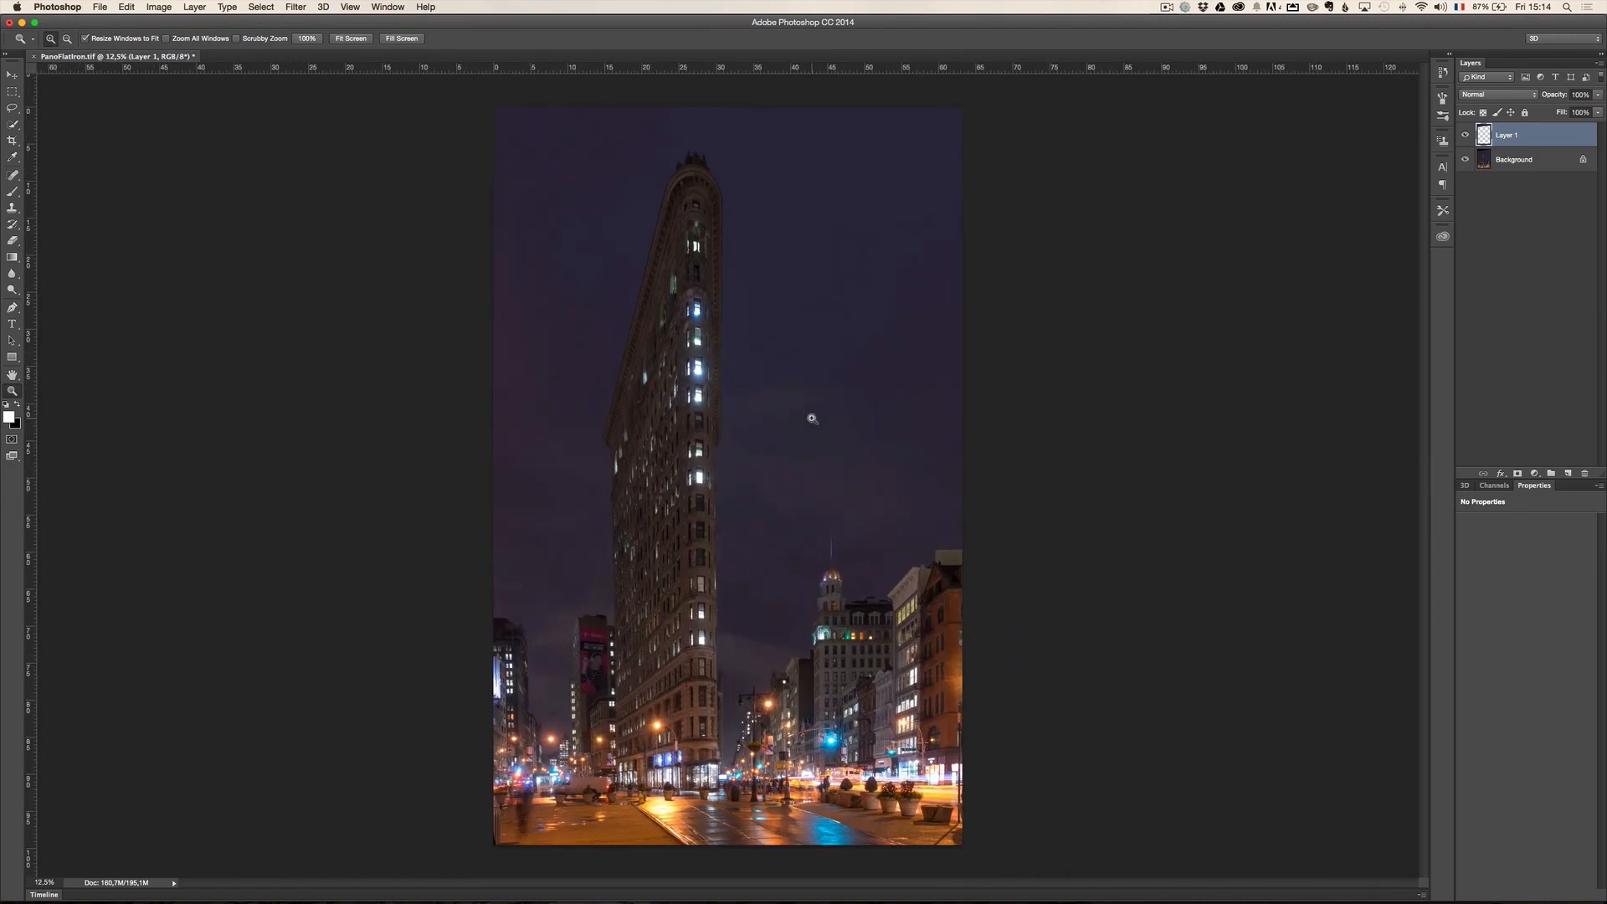
# Close the retouched panorama with its changes saved and switch back to Lightroom.
pyautogui.press('super+w')
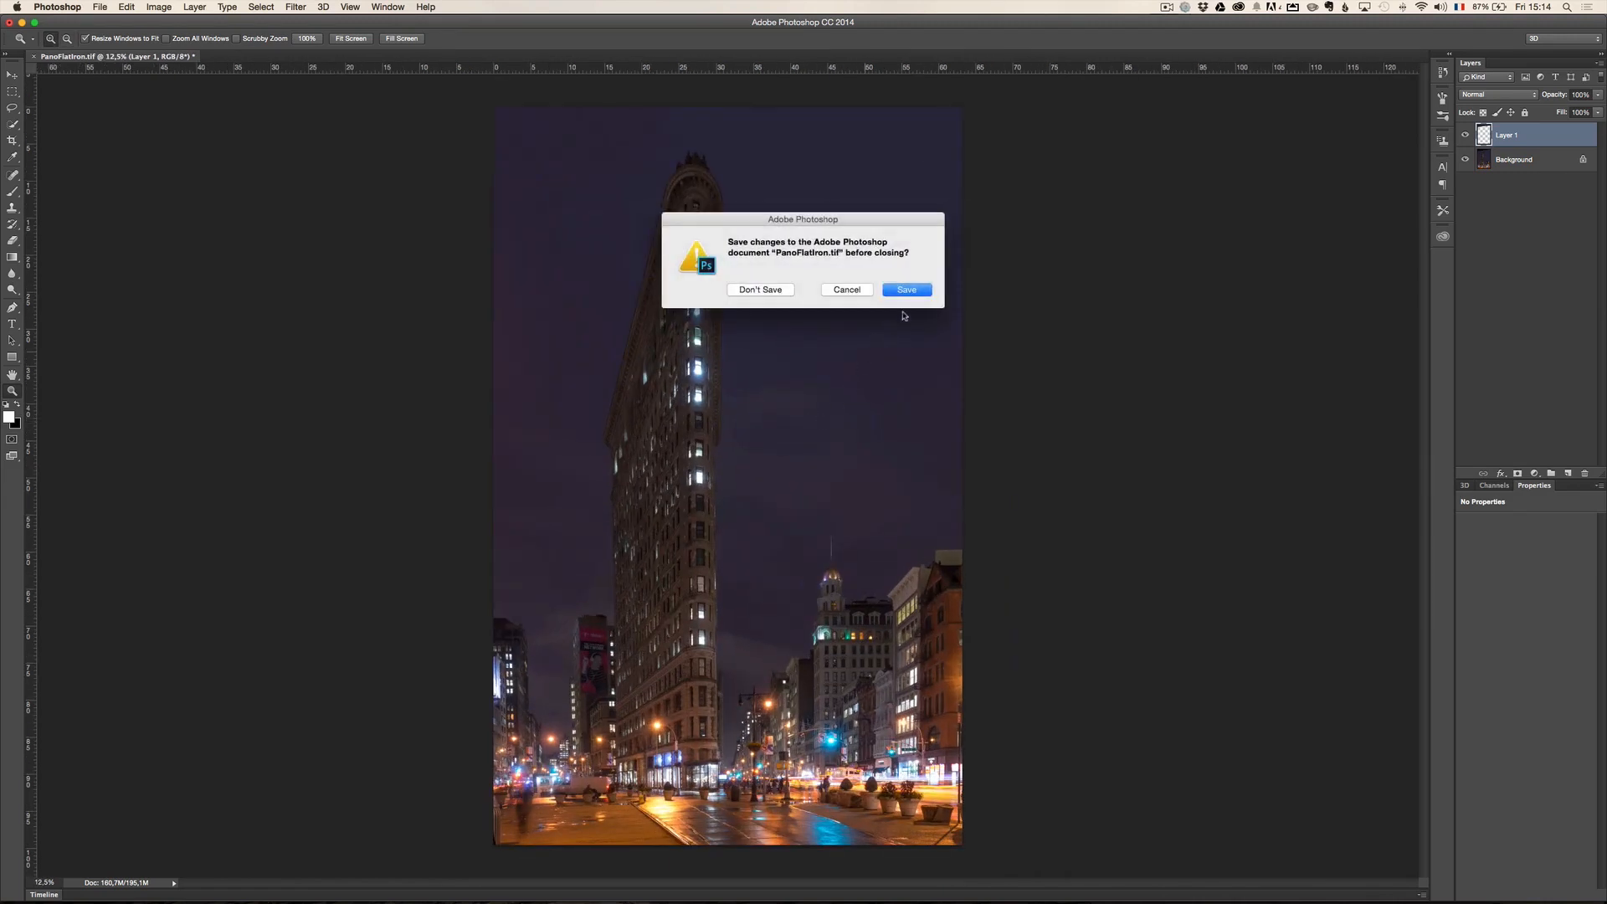
pyautogui.click(908, 290)
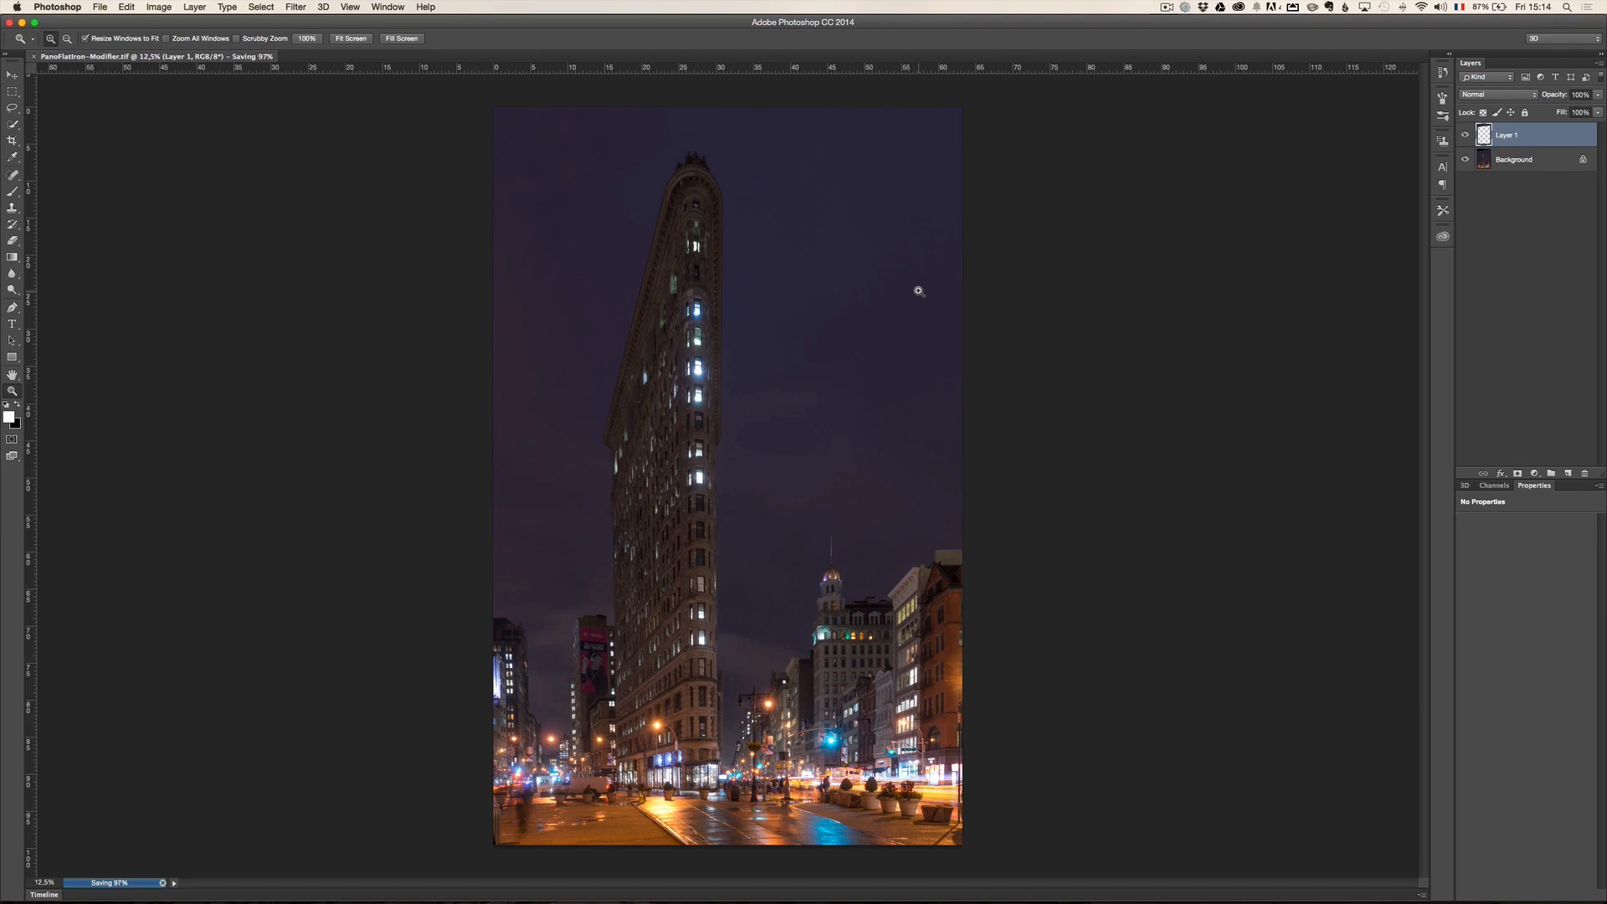
pyautogui.press('super+Tab')
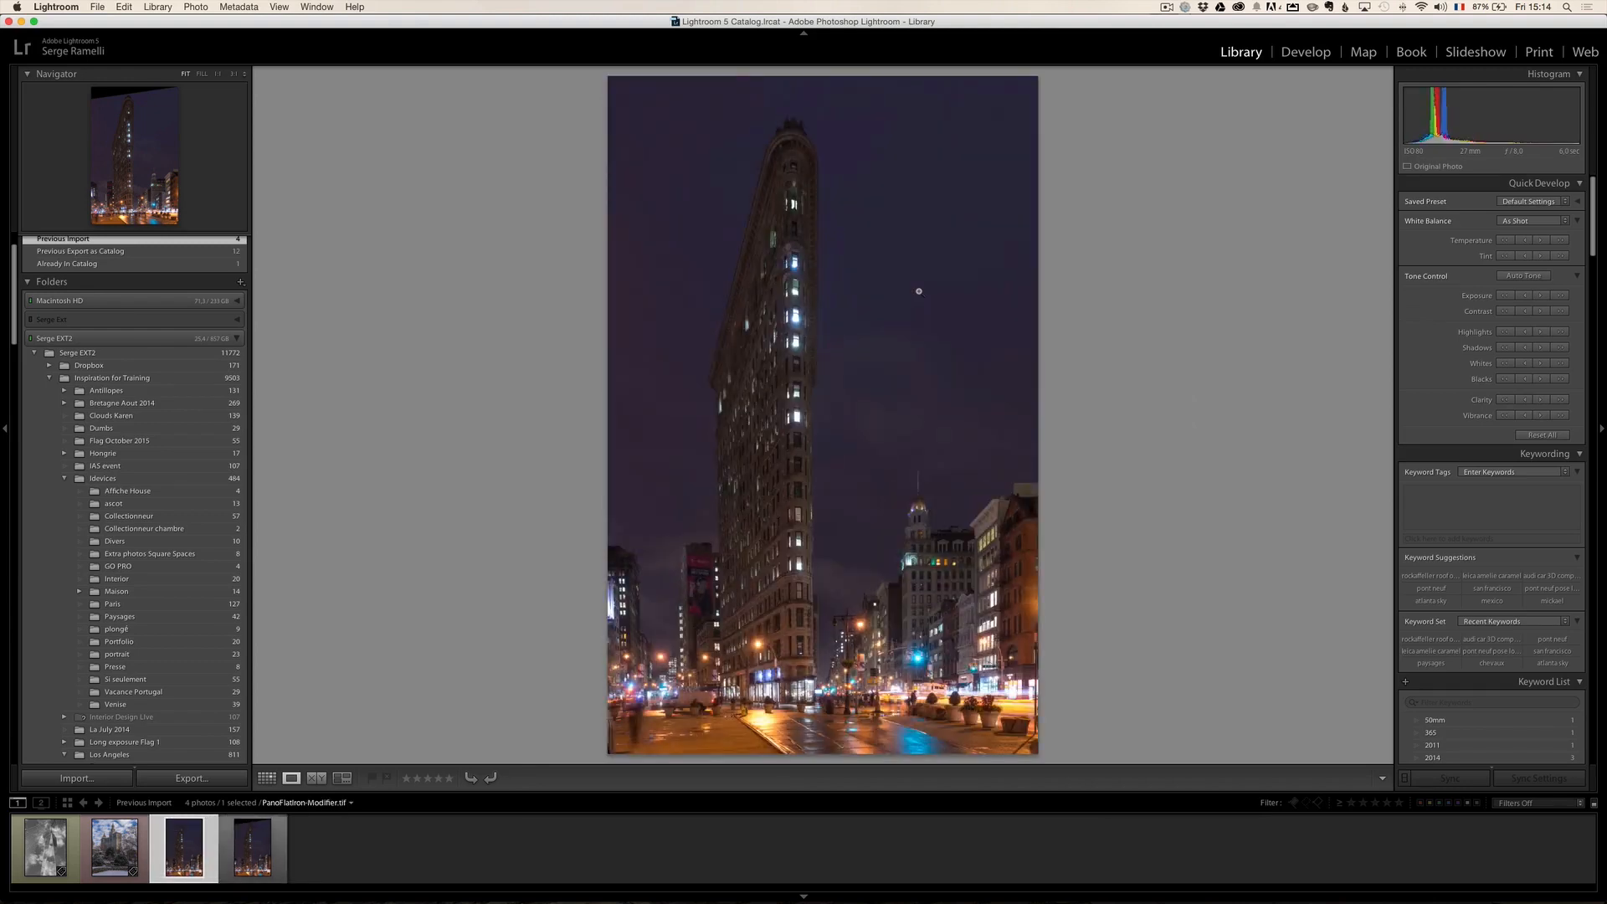
# In the Develop module, set Highlights to -100, Shadows to +100, Whites to +53 and Blacks to -28, and compare with the unedited photo.
pyautogui.click(1305, 52)
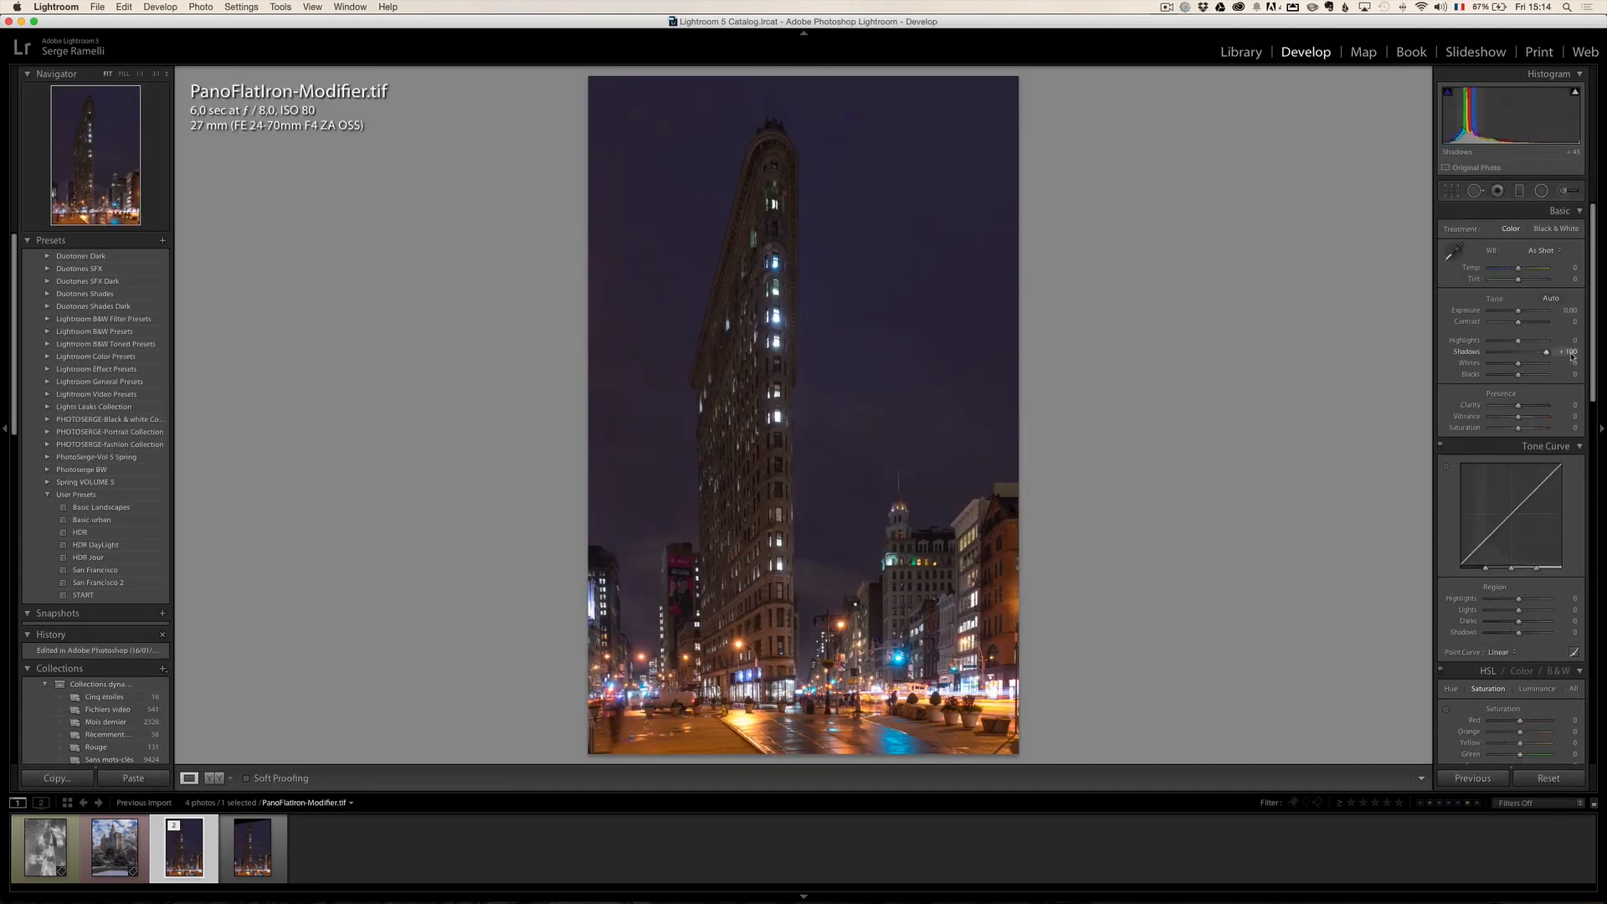
pyautogui.moveTo(1518, 343); pyautogui.dragTo(1489, 342)
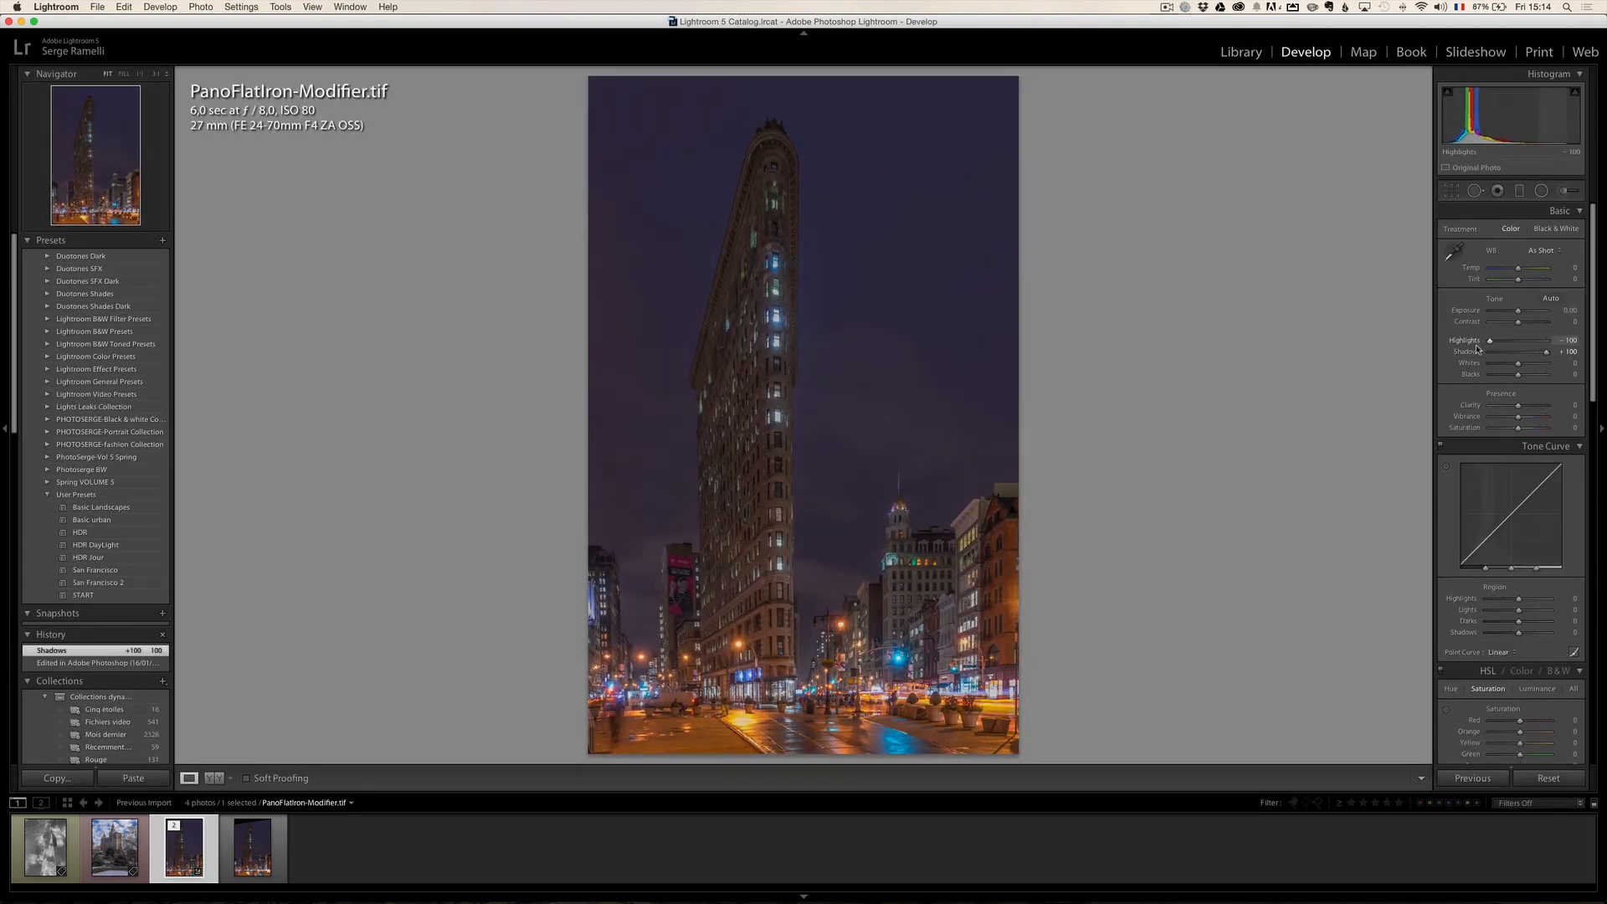
pyautogui.moveTo(1520, 367); pyautogui.dragTo(1511, 379)
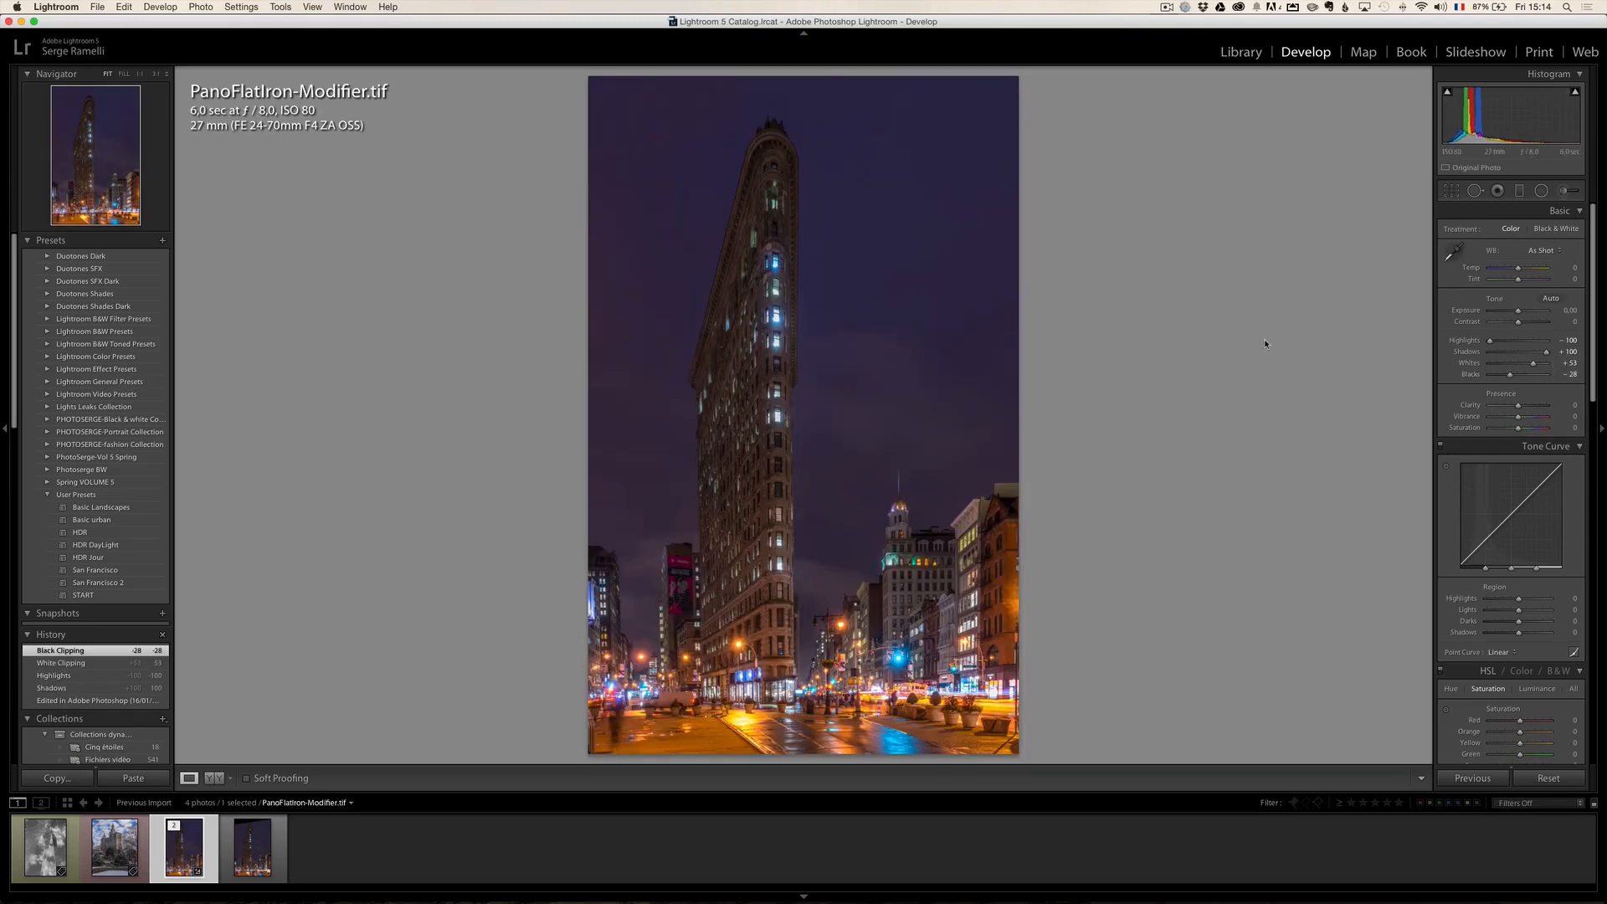
pyautogui.hotkey('alt', '\\')
pyautogui.hotkey('alt', '\\')
pyautogui.hotkey('alt', '\\')
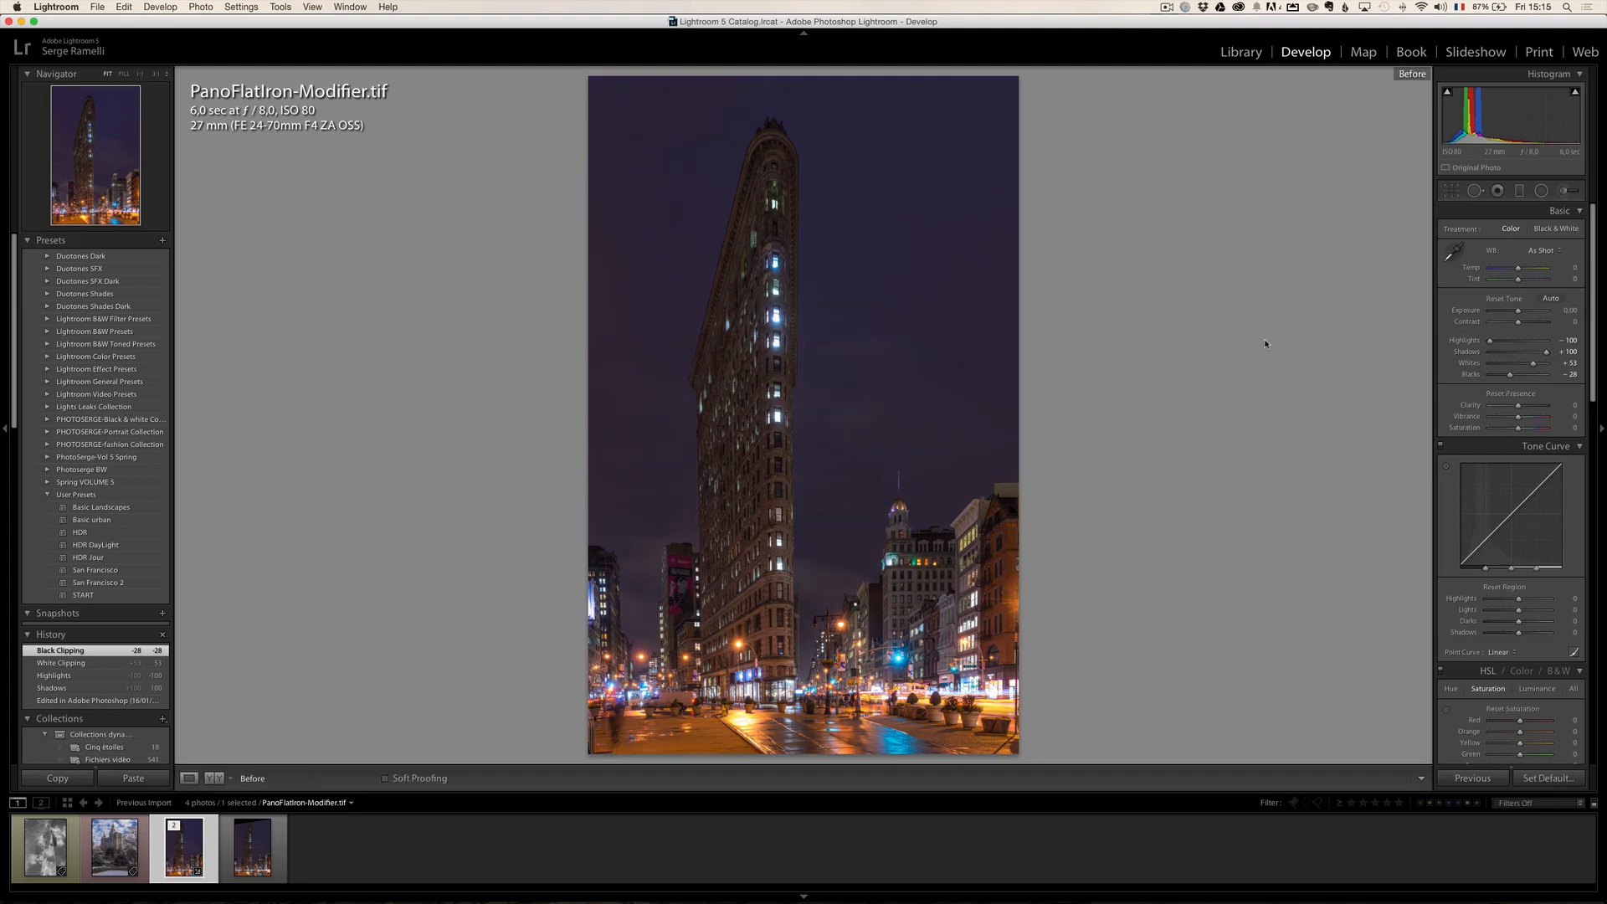
# Flip repeatedly between the before and after versions of the photo to judge the tonal adjustments.
pyautogui.hotkey('alt', '\\')
pyautogui.hotkey('alt', '\\')
pyautogui.hotkey('alt', '\\')
pyautogui.hotkey('alt', '\\')
pyautogui.hotkey('alt', '\\')
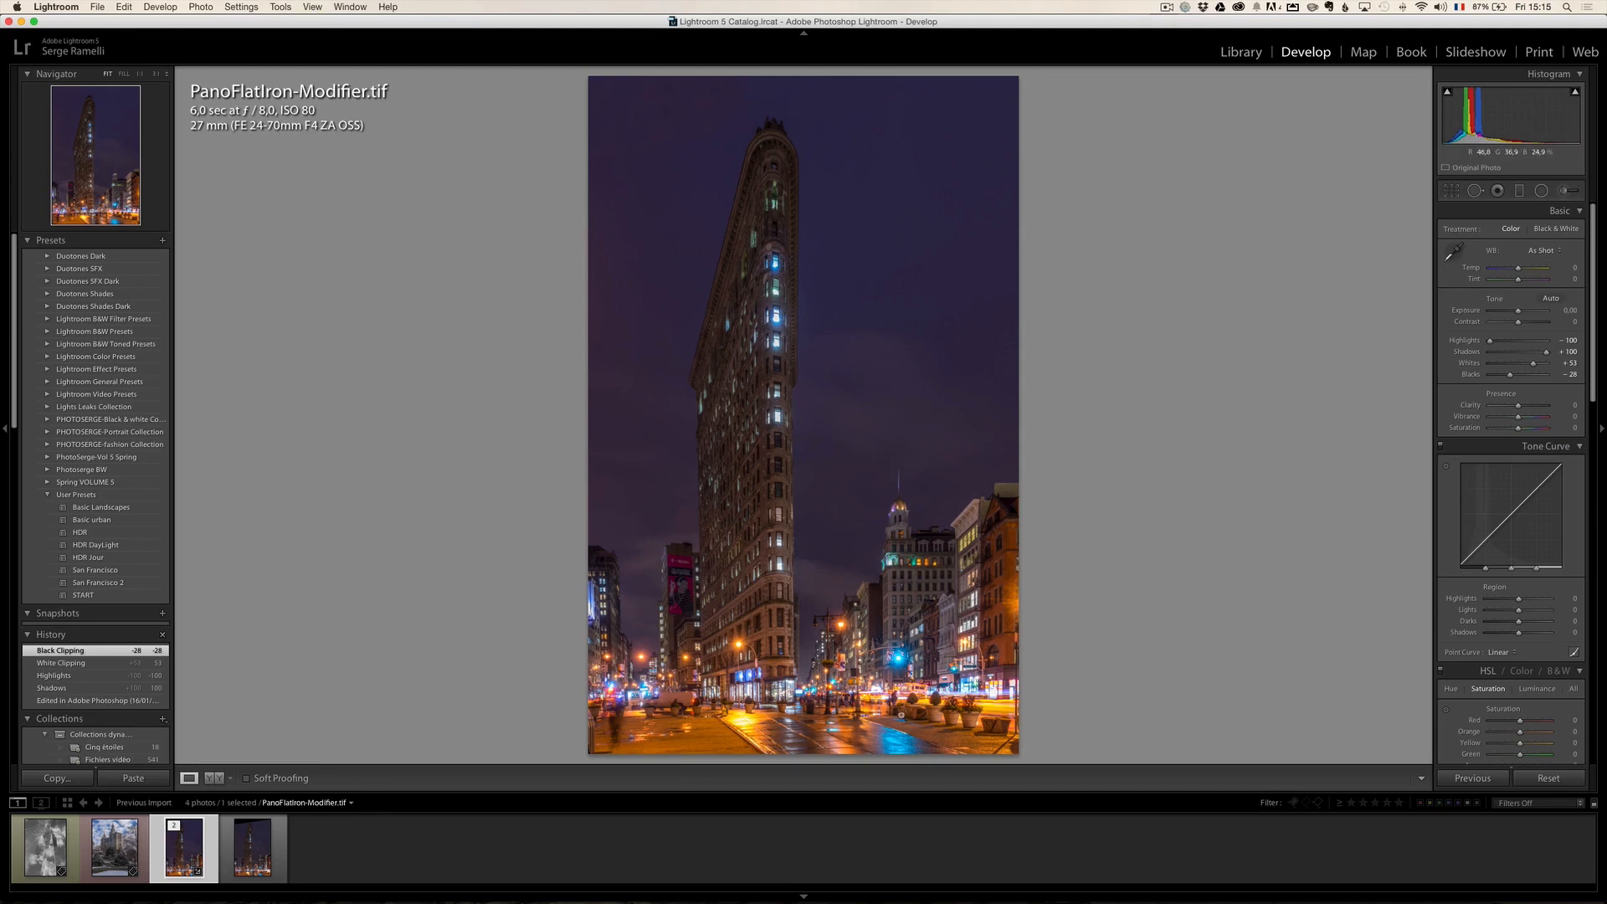
# Add a graduated filter with Exposure at about -0.82 that darkens the street from the lower edge of the photo upward.
pyautogui.click(1519, 191)
pyautogui.click(1500, 231)
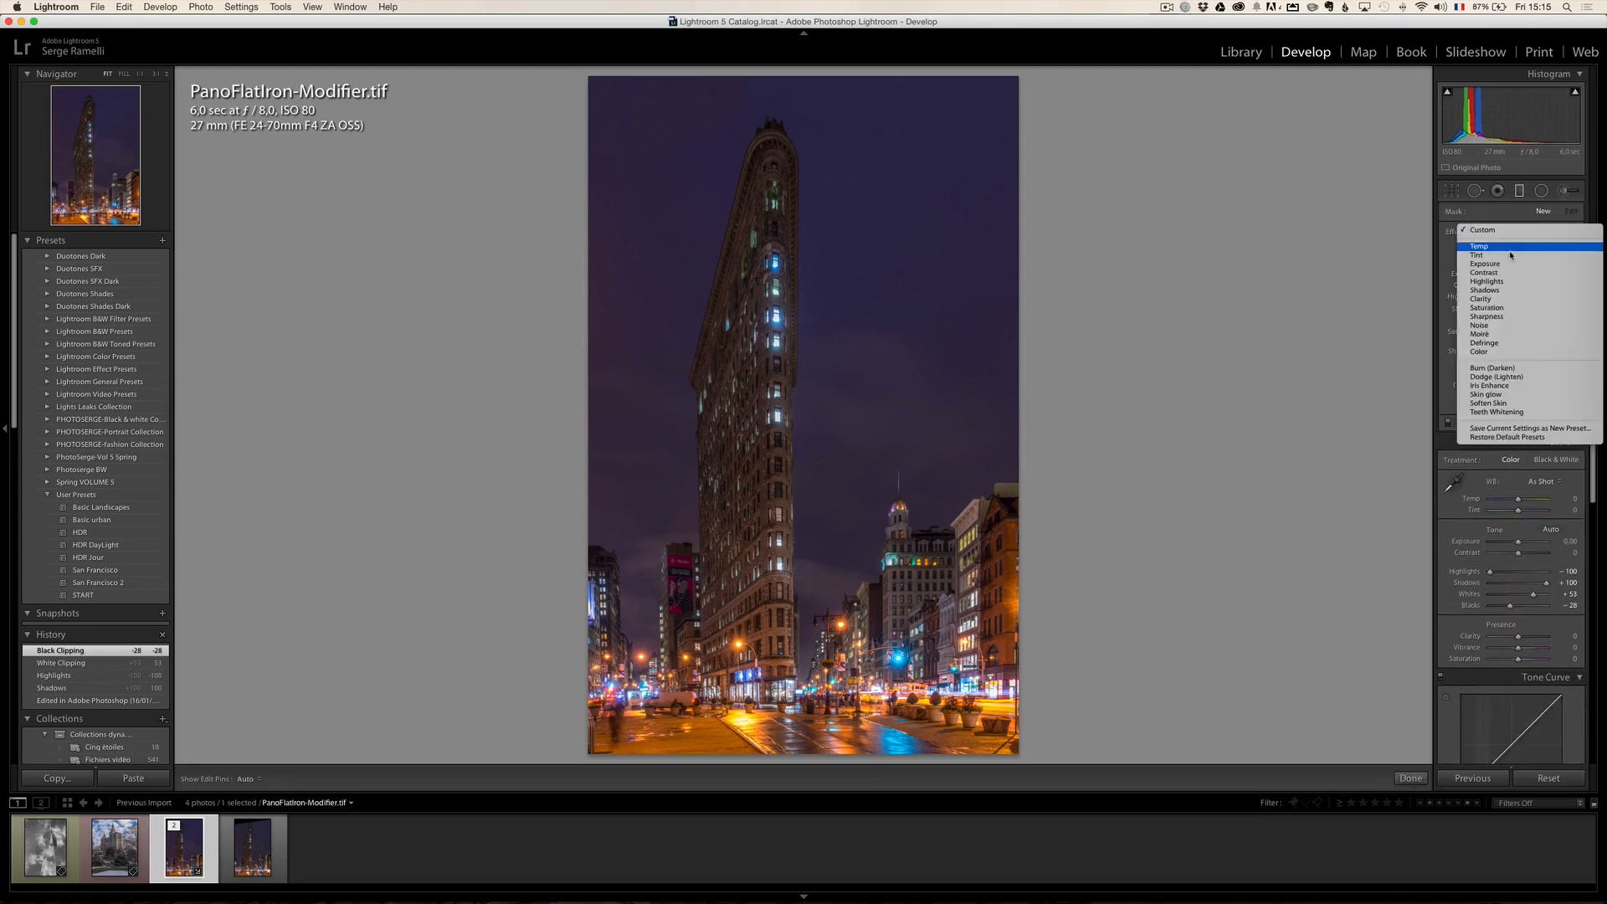
pyautogui.click(1516, 283)
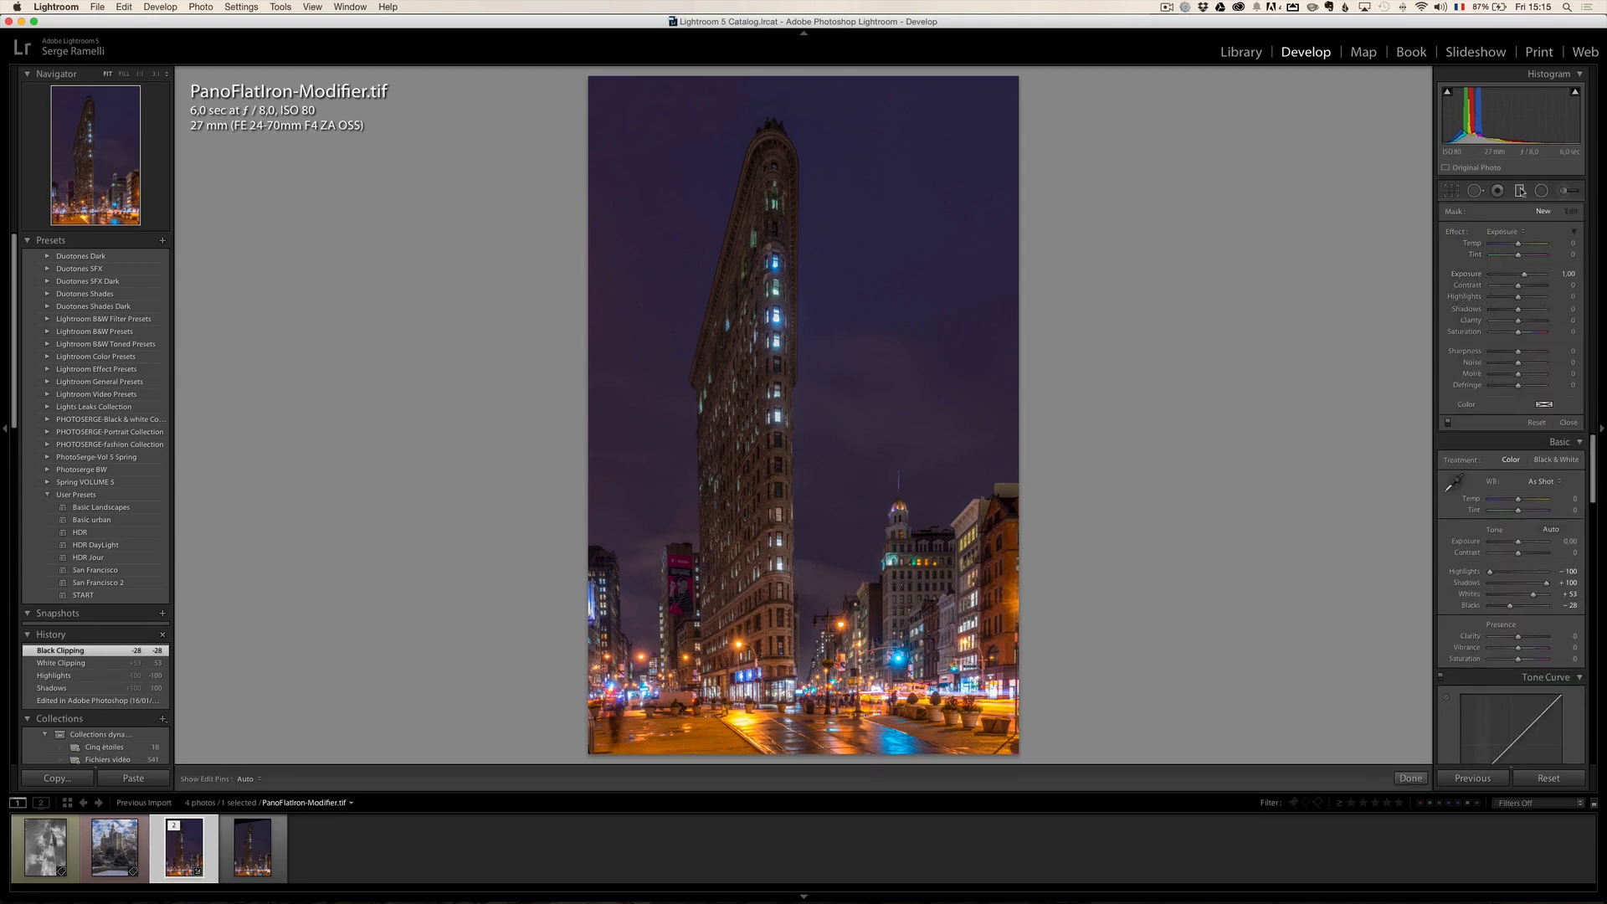
pyautogui.moveTo(1524, 275); pyautogui.dragTo(1512, 276)
pyautogui.moveTo(778, 747); pyautogui.dragTo(777, 612)
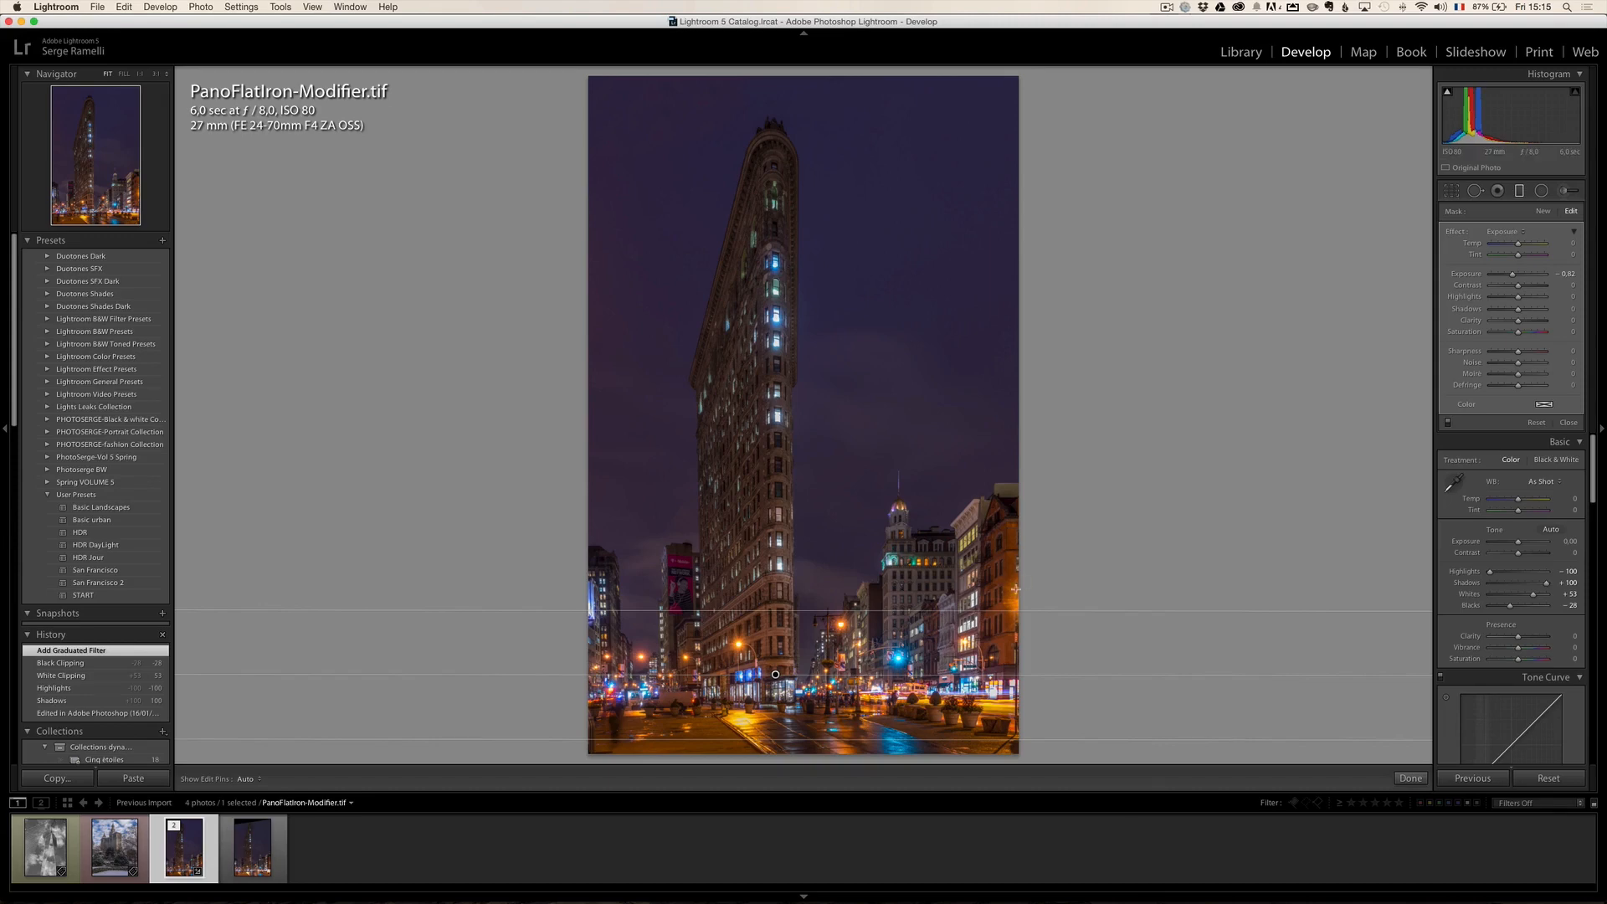
# Add two more graduated filters with the same exposure, darkening the buildings at the right and left edges, and close the filter.
pyautogui.moveTo(1011, 601); pyautogui.dragTo(924, 535)
pyautogui.moveTo(559, 551); pyautogui.dragTo(664, 546)
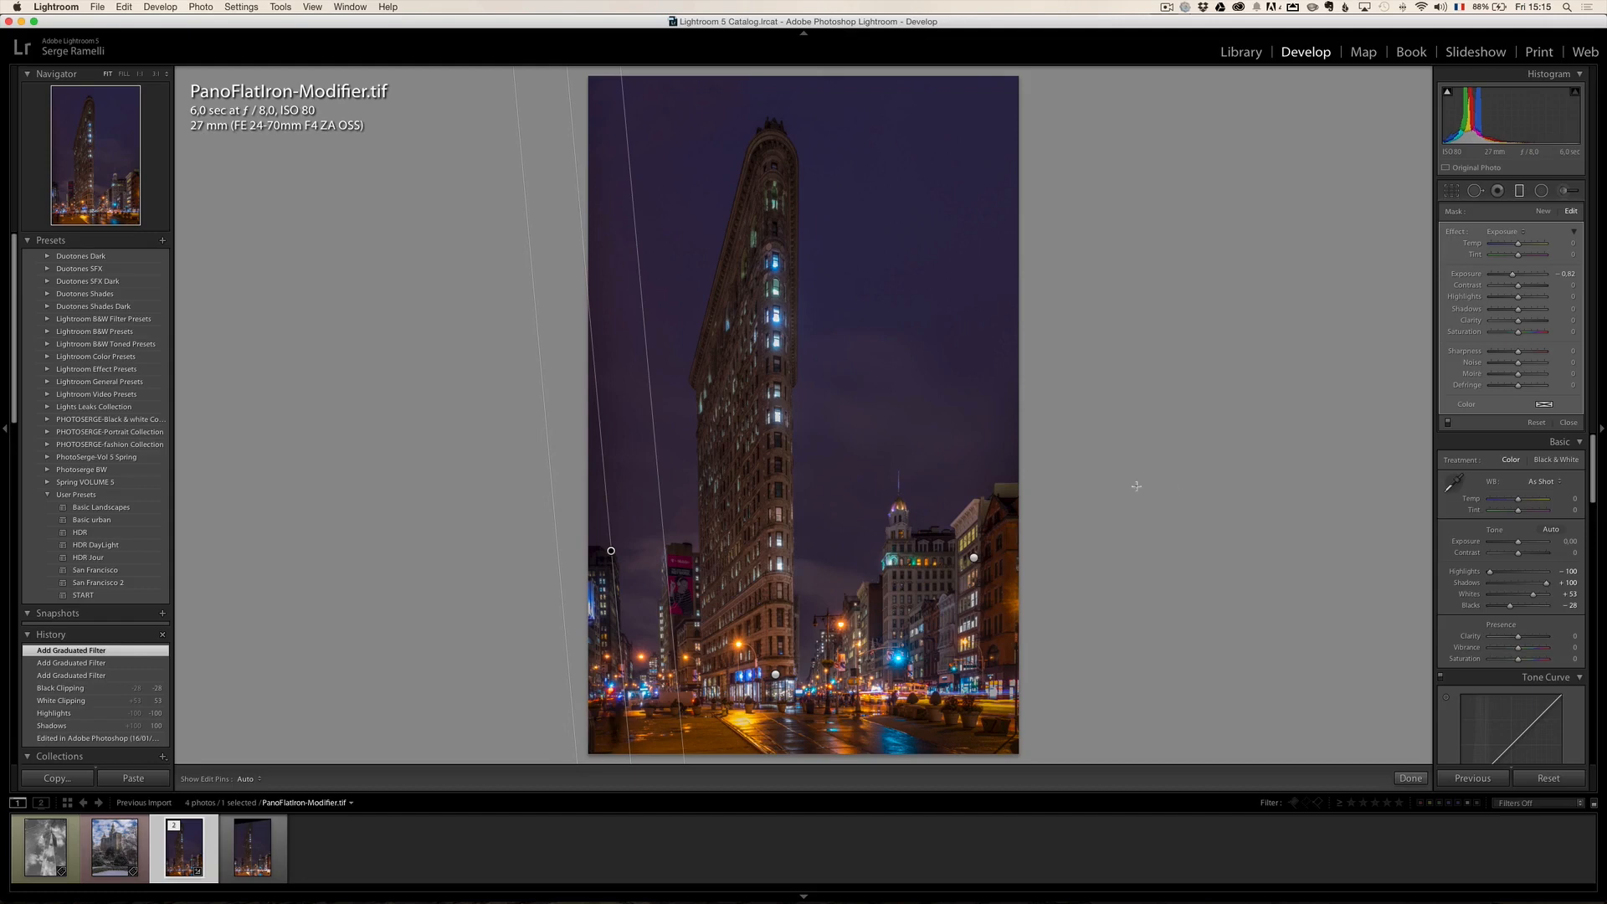
pyautogui.press('m')
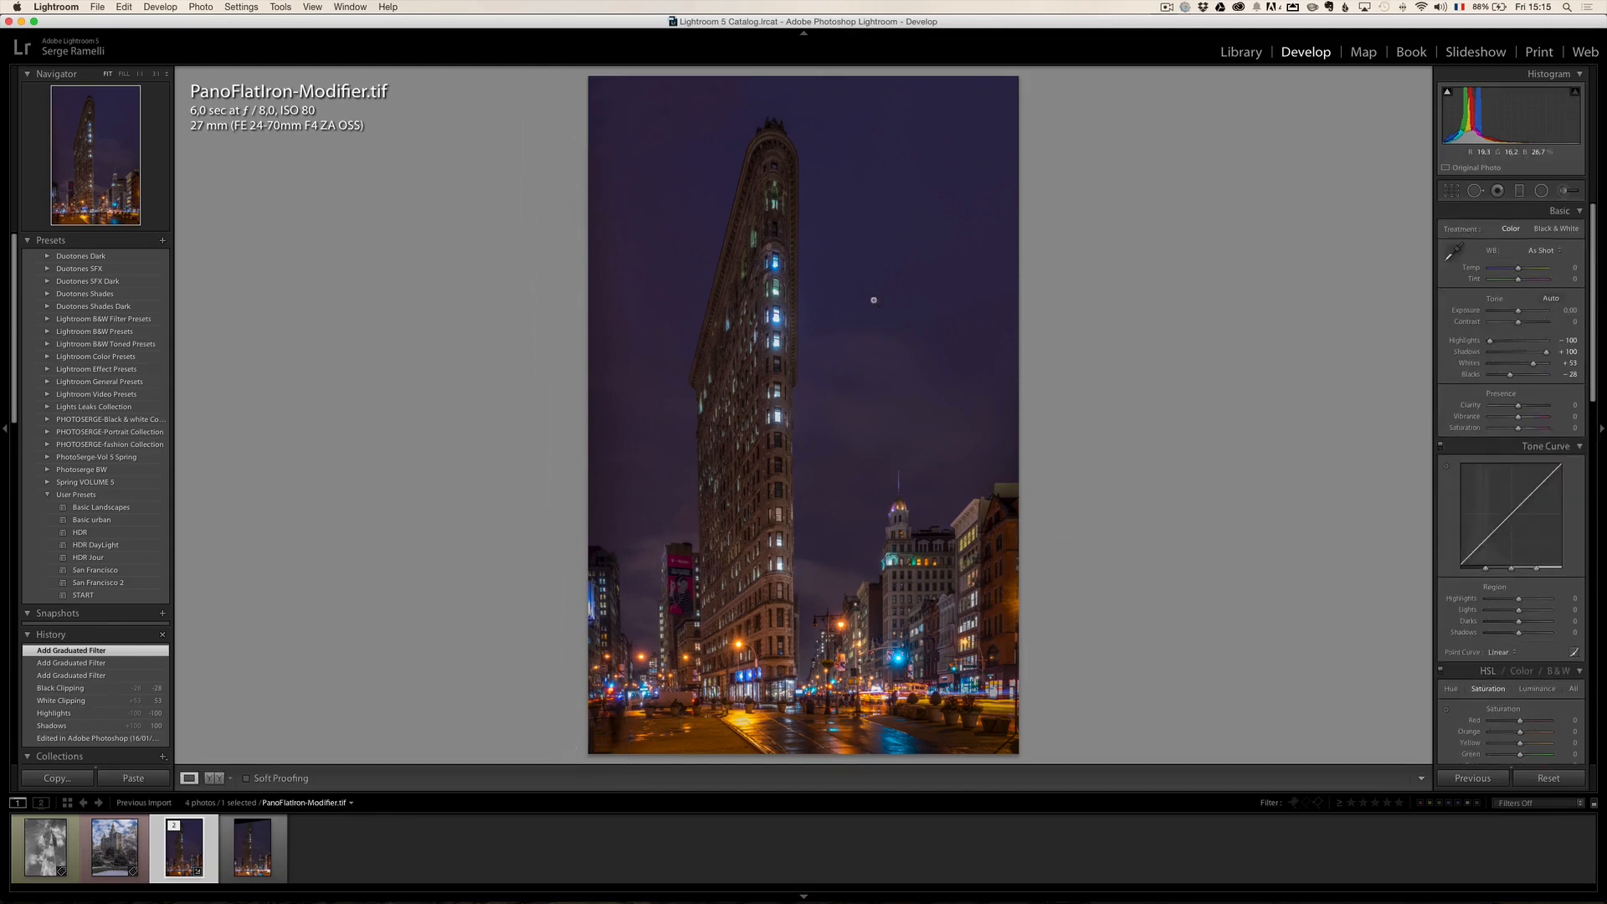
# Brighten the clouds right of the tower's upper part with an adjustment brush set to Exposure 0.70, Flow 63 and Density 59.
pyautogui.click(1566, 192)
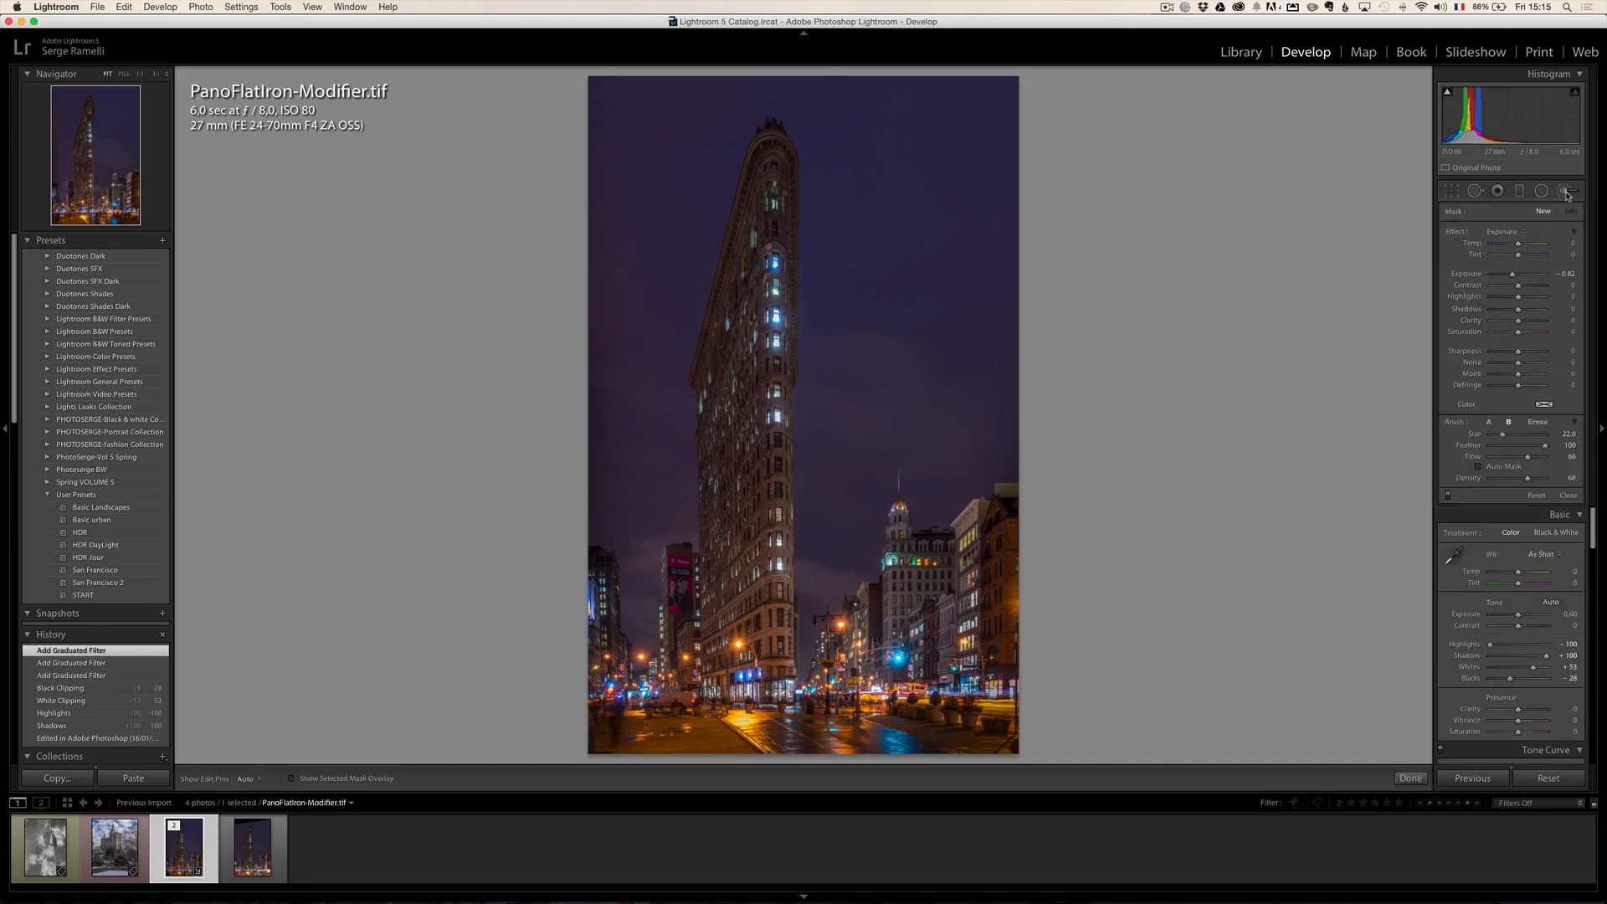
pyautogui.moveTo(1513, 278); pyautogui.dragTo(1523, 279)
pyautogui.moveTo(1528, 456); pyautogui.dragTo(1523, 478)
pyautogui.scroll(-10, 861, 267)
pyautogui.scroll(4, 861, 267)
pyautogui.moveTo(832, 258); pyautogui.dragTo(886, 265)
pyautogui.scroll(-2, 890, 264)
pyautogui.rightClick(889, 264)
pyautogui.click(883, 256)
pyautogui.moveTo(877, 258); pyautogui.dragTo(968, 263)
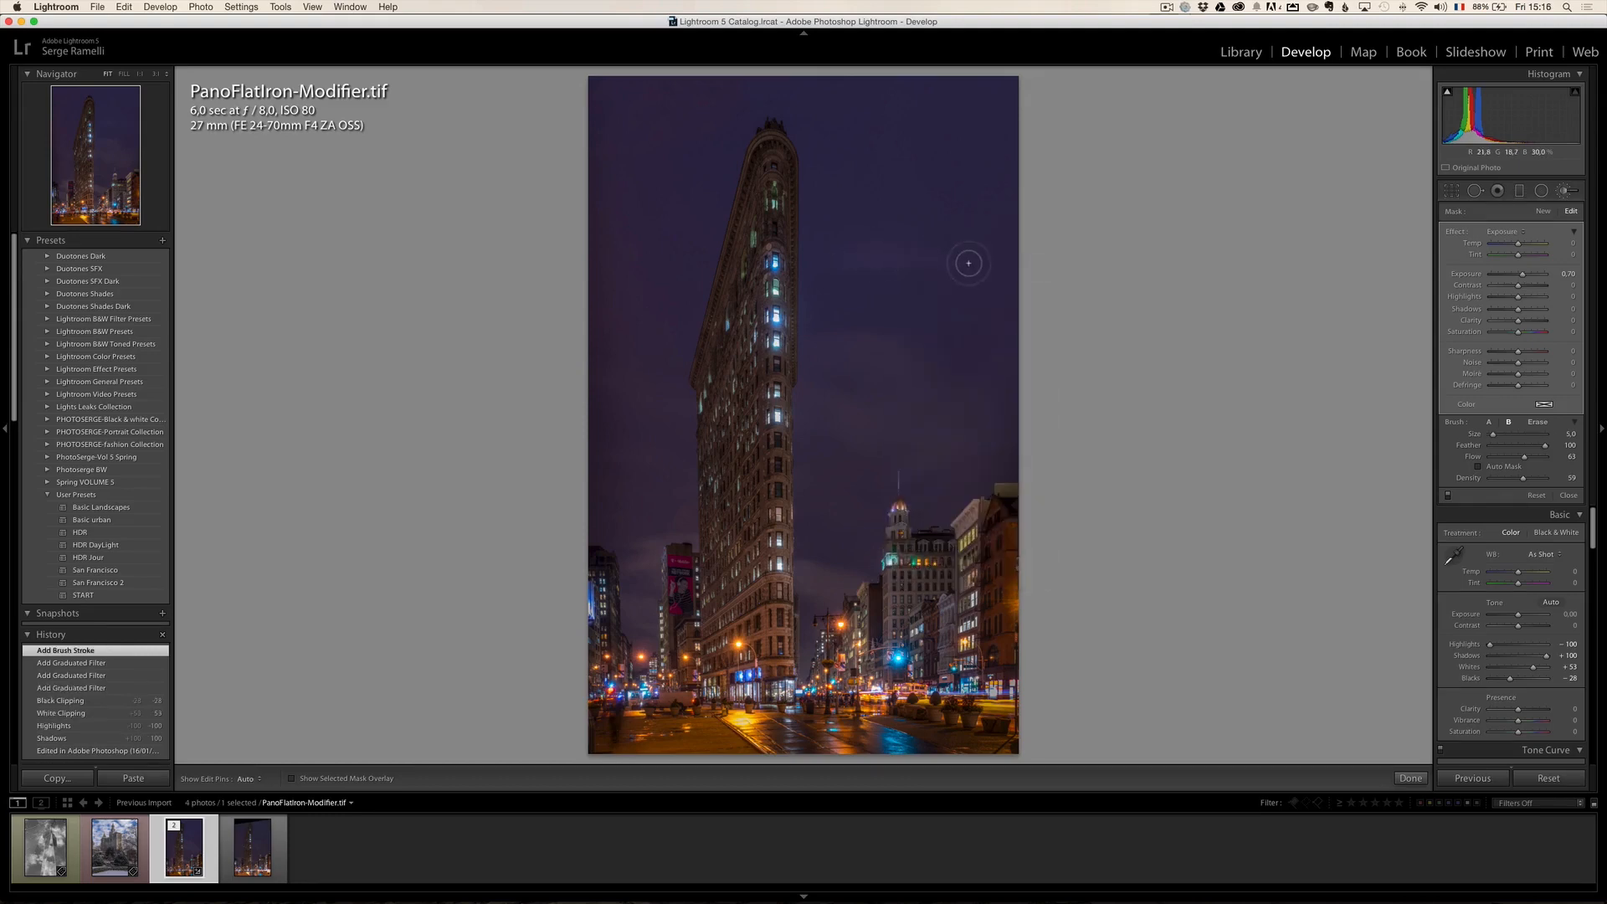
# Paint the same brightening over the clouds left of the tower and across the rest of the sky on its right.
pyautogui.moveTo(564, 282)
pyautogui.mouseDown()
pyautogui.moveTo(689, 242)
pyautogui.moveTo(632, 241)
pyautogui.mouseUp()
pyautogui.moveTo(639, 157); pyautogui.dragTo(737, 85)
pyautogui.rightClick(696, 129)
pyautogui.click(654, 130)
pyautogui.scroll(4, 664, 108)
pyautogui.moveTo(887, 118); pyautogui.dragTo(1011, 85)
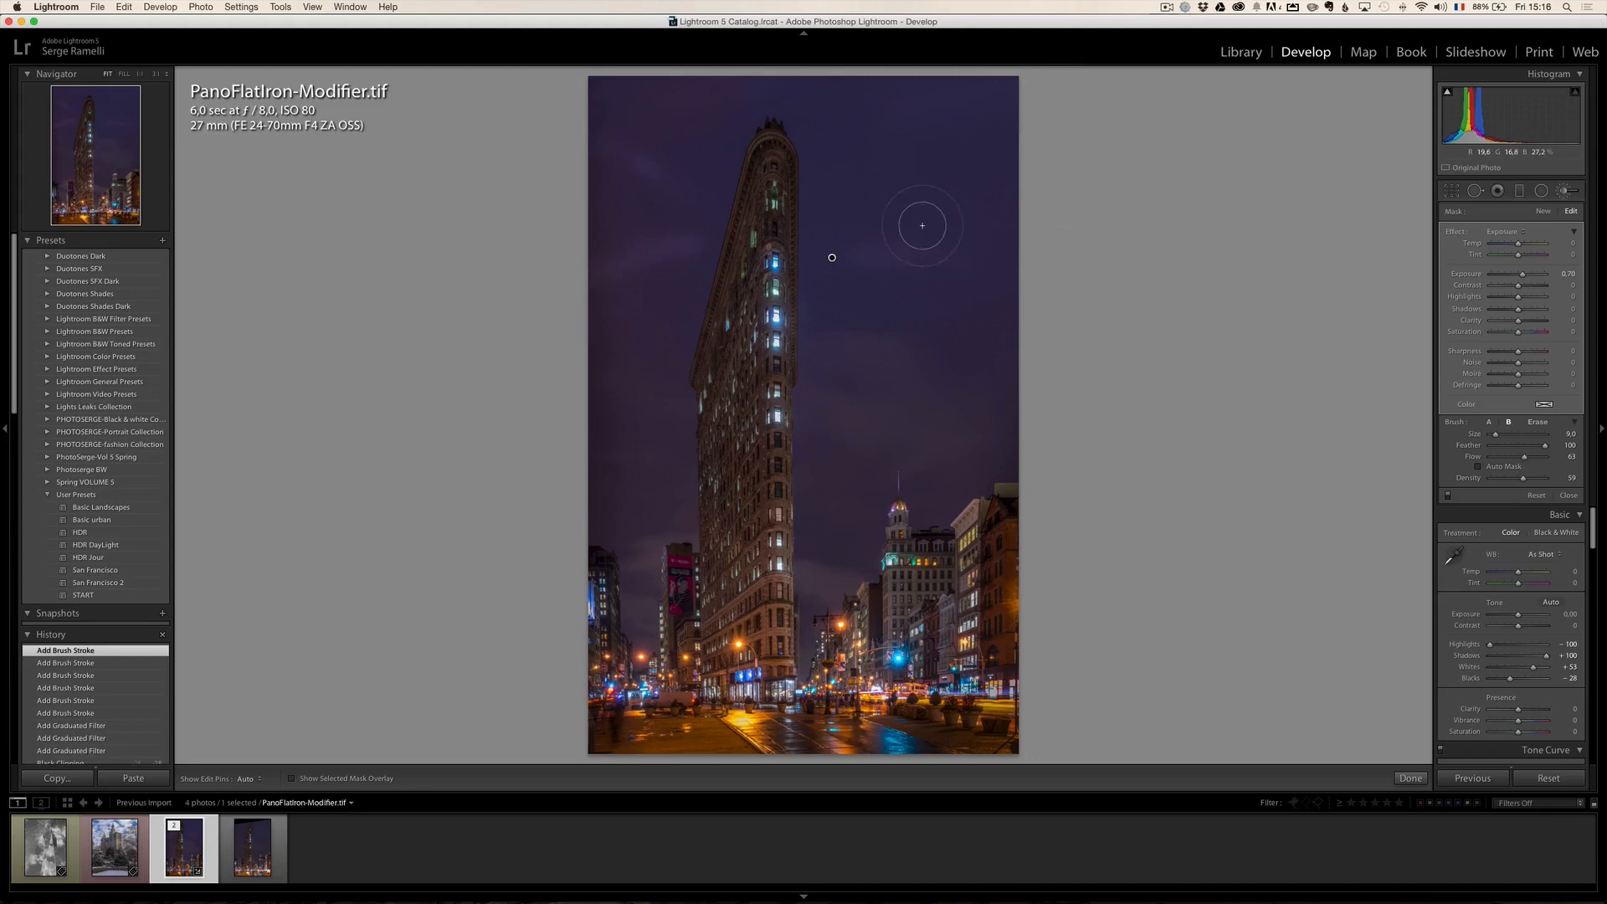
pyautogui.moveTo(897, 245)
pyautogui.mouseDown()
pyautogui.moveTo(1007, 268)
pyautogui.moveTo(1047, 318)
pyautogui.mouseUp()
pyautogui.moveTo(546, 371); pyautogui.dragTo(532, 376)
pyautogui.moveTo(810, 406); pyautogui.dragTo(984, 368)
pyautogui.moveTo(887, 263)
pyautogui.mouseDown()
pyautogui.moveTo(1000, 265)
pyautogui.moveTo(1068, 309)
pyautogui.mouseUp()
# Set the brush adjustment's Exposure to 0.32, compare the photo with and without the brushwork, and close the brush.
pyautogui.press('h')
pyautogui.press('h')
pyautogui.moveTo(1524, 275); pyautogui.dragTo(1520, 279)
pyautogui.click(1447, 495)
pyautogui.click(1447, 495)
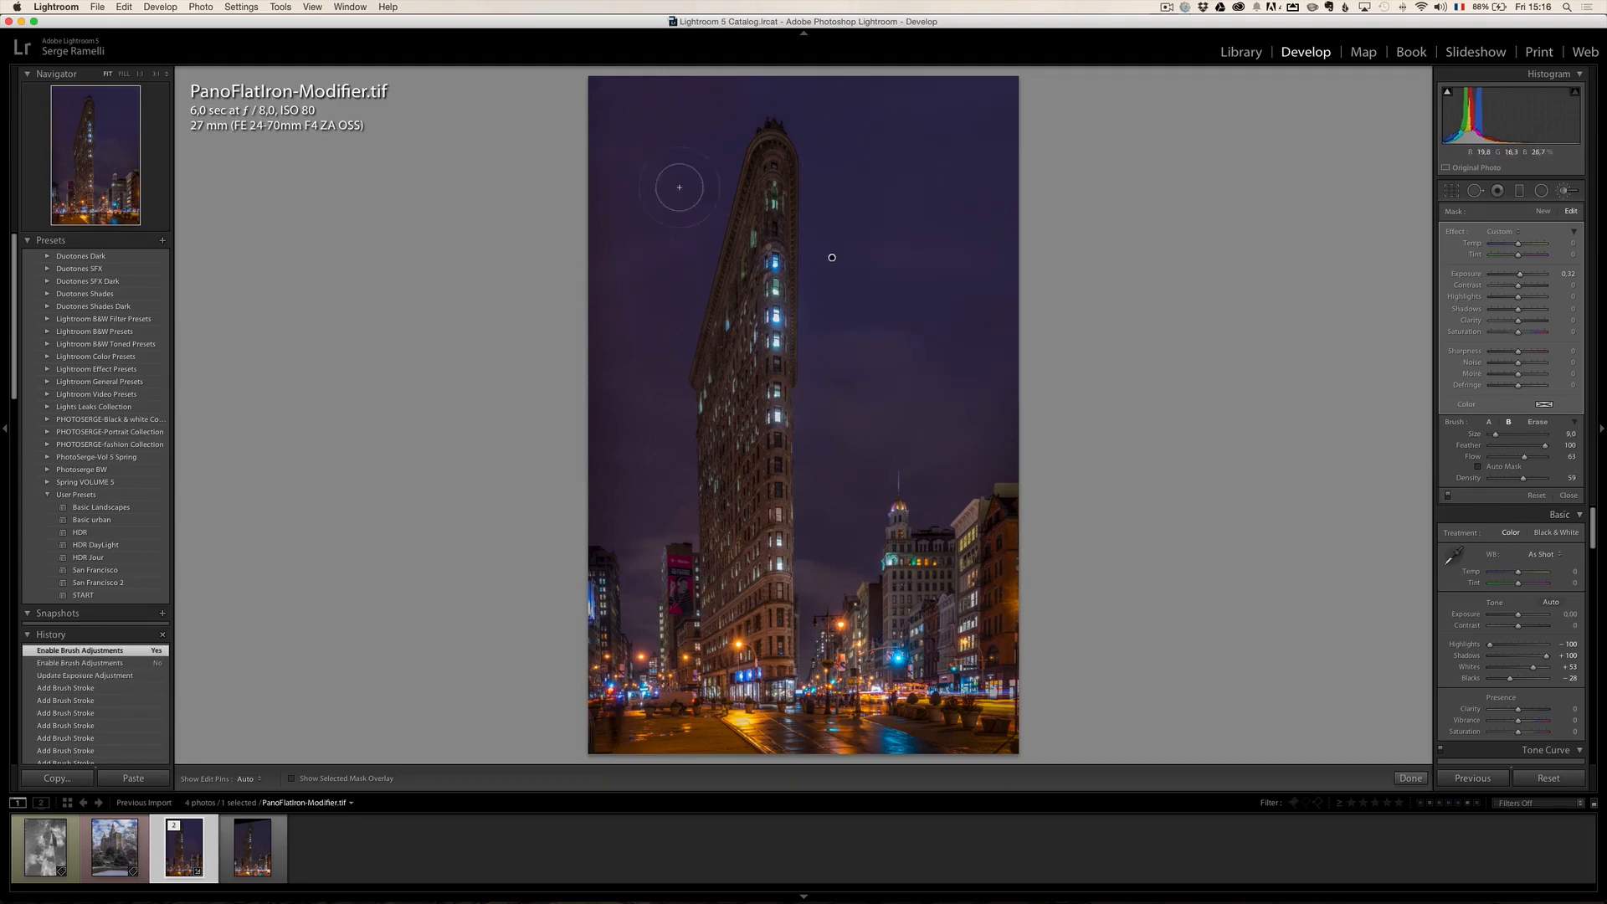
pyautogui.click(1567, 494)
# Try darkening the photo's corners with a slightly negative Post-Crop Vignetting amount of about -6.
pyautogui.scroll(-5, 1567, 493)
pyautogui.scroll(-10, 1568, 494)
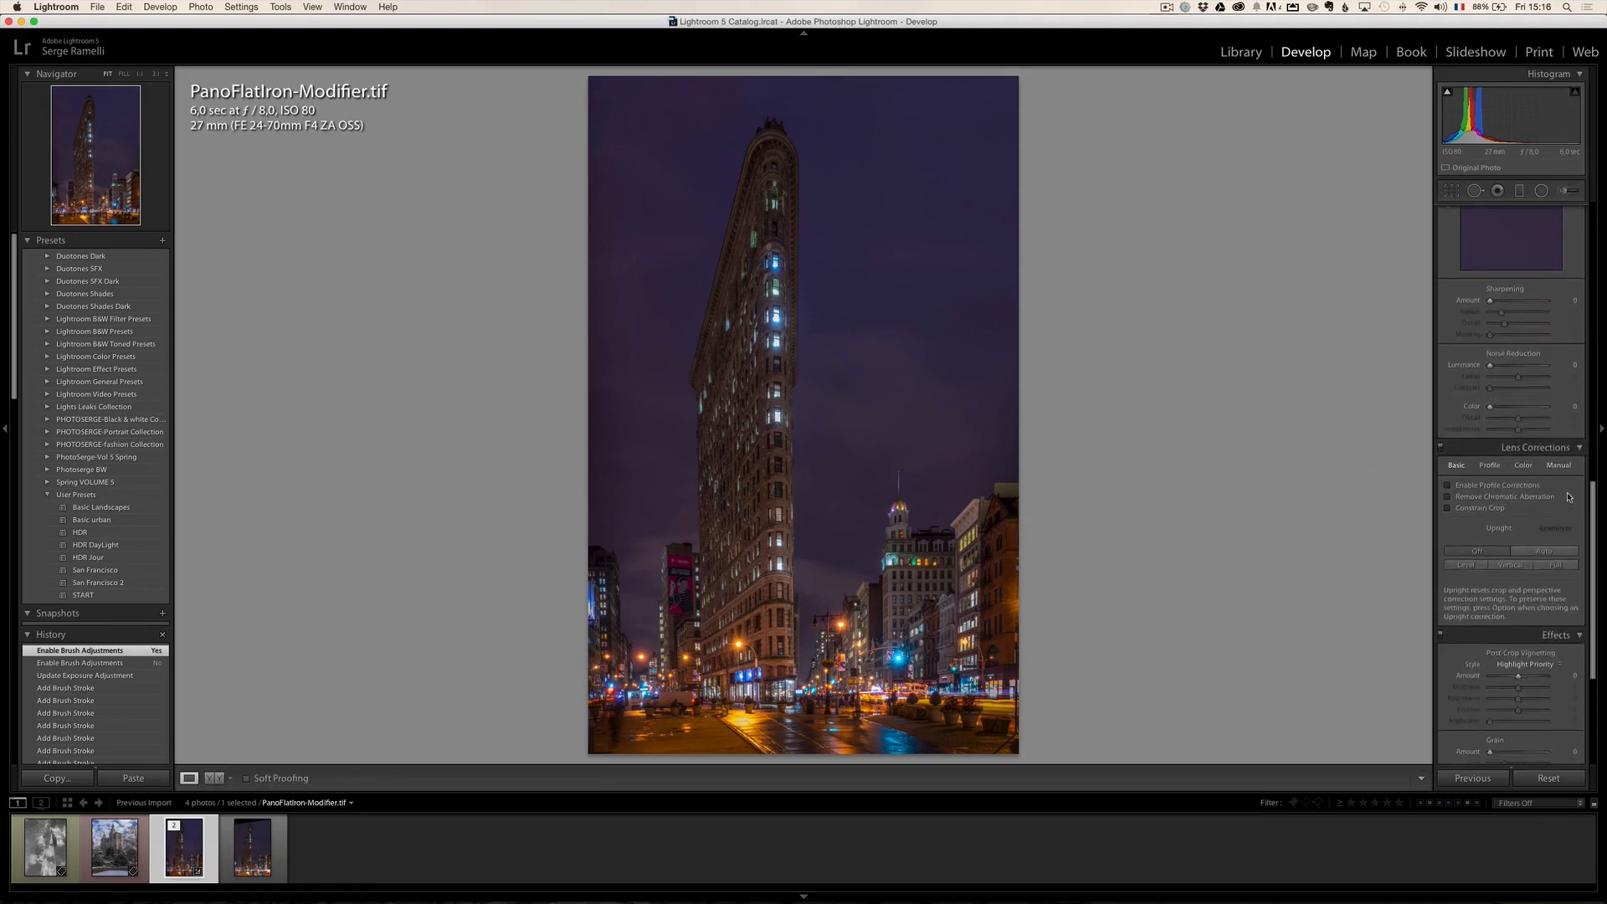
pyautogui.moveTo(1517, 549); pyautogui.dragTo(1518, 553)
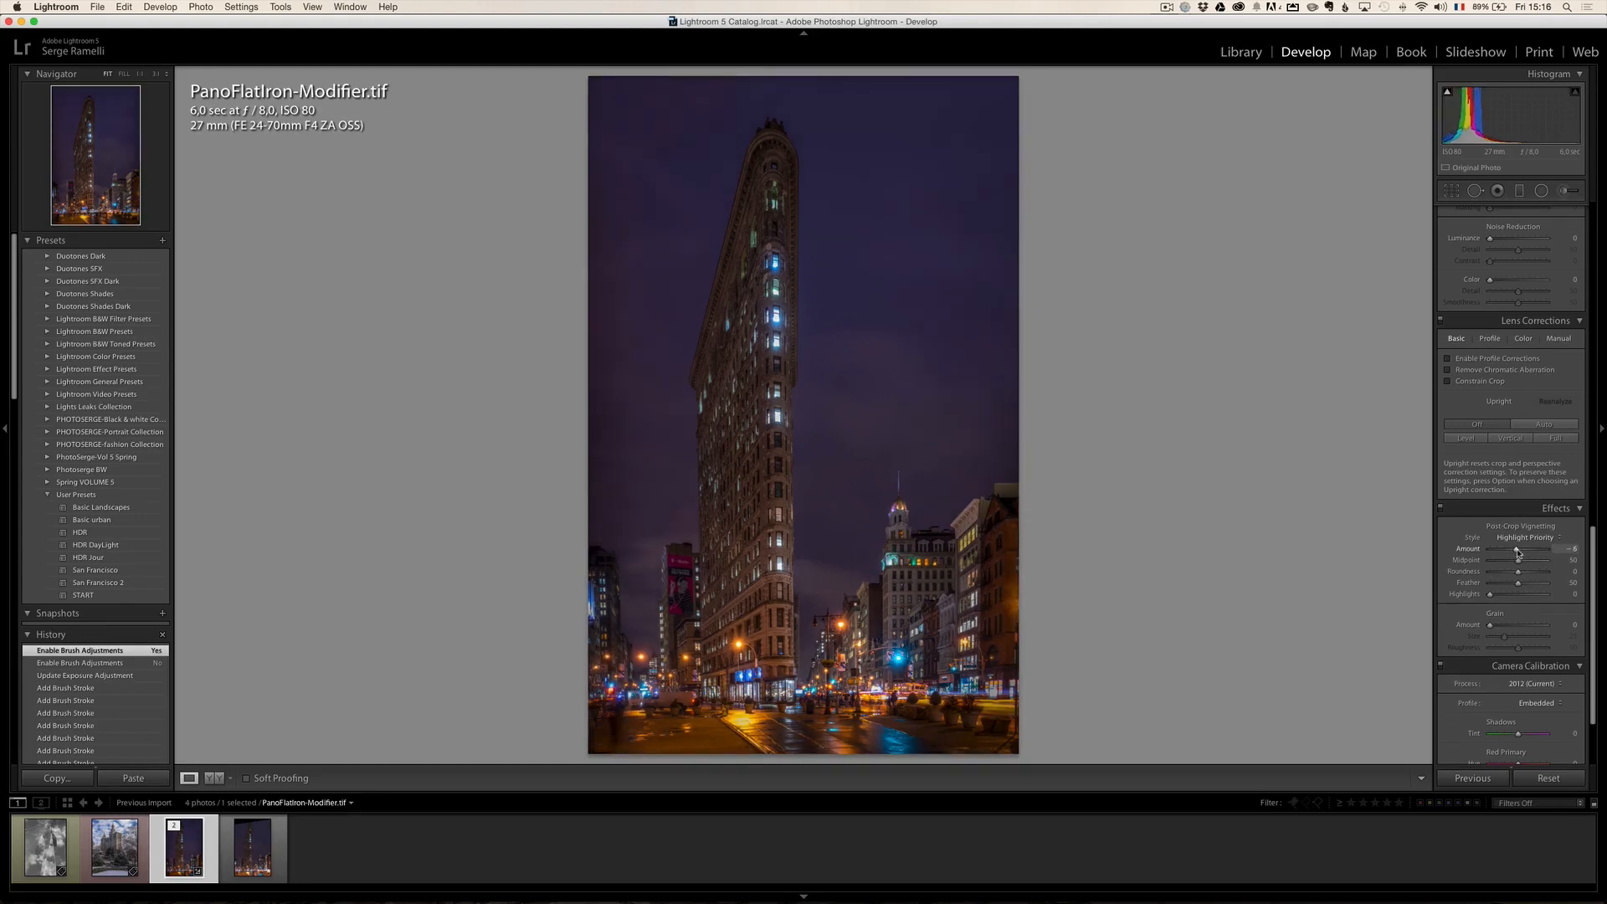
pyautogui.scroll(15, 1515, 536)
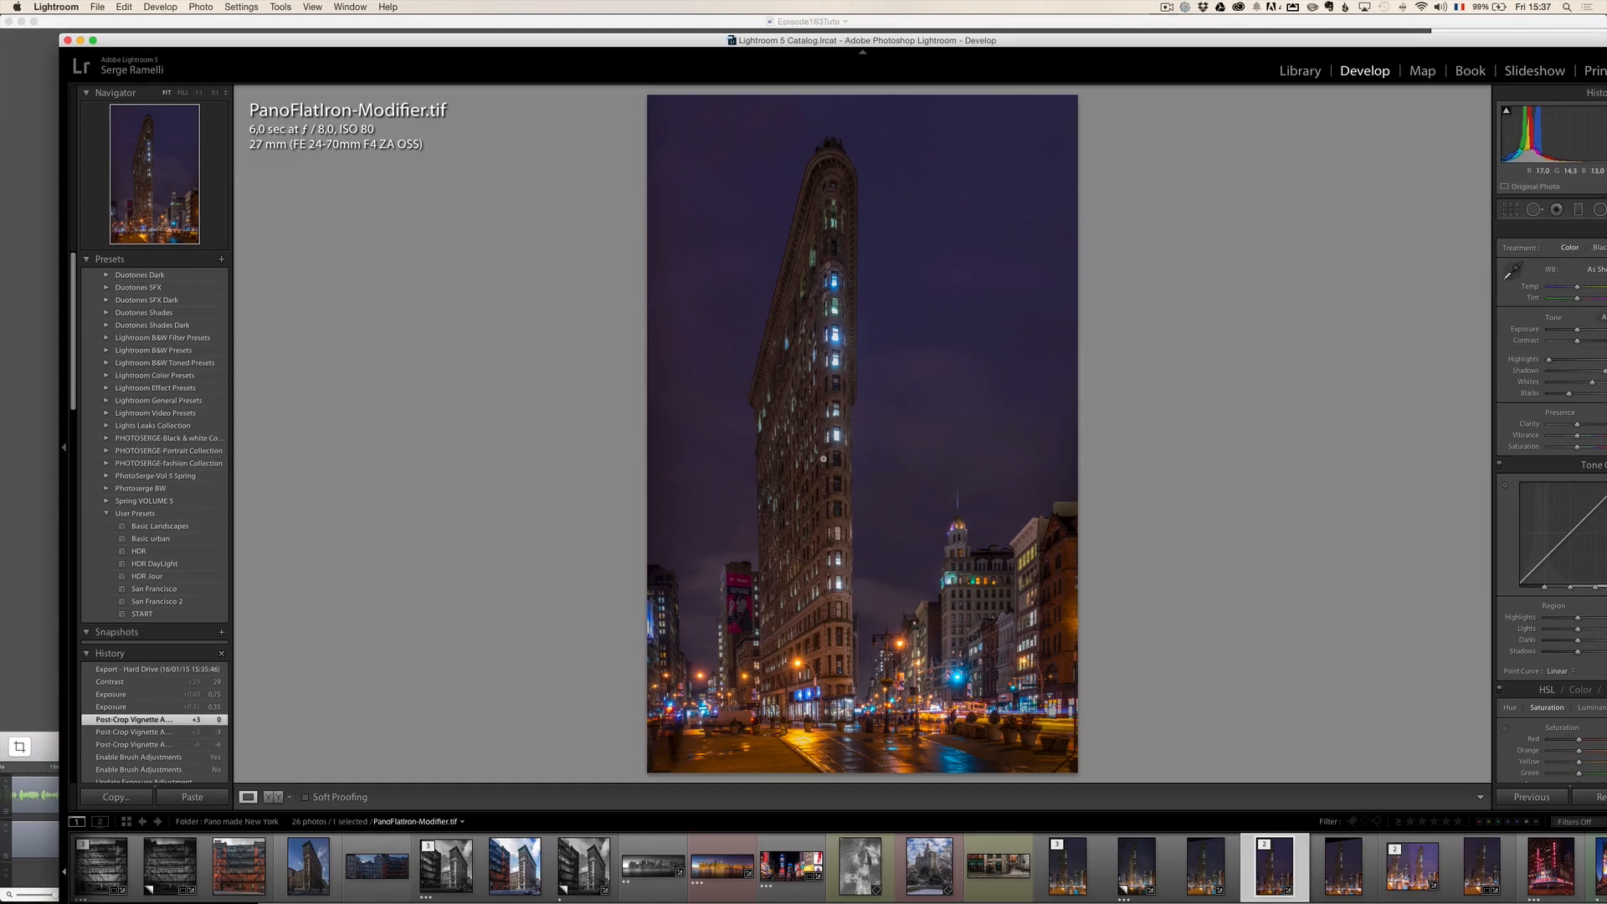
# Maximize the Lightroom window and raise the photo's Exposure to +0.60 and its Contrast to about +15.
pyautogui.doubleClick(1029, 45)
pyautogui.moveTo(1522, 310); pyautogui.dragTo(1527, 313)
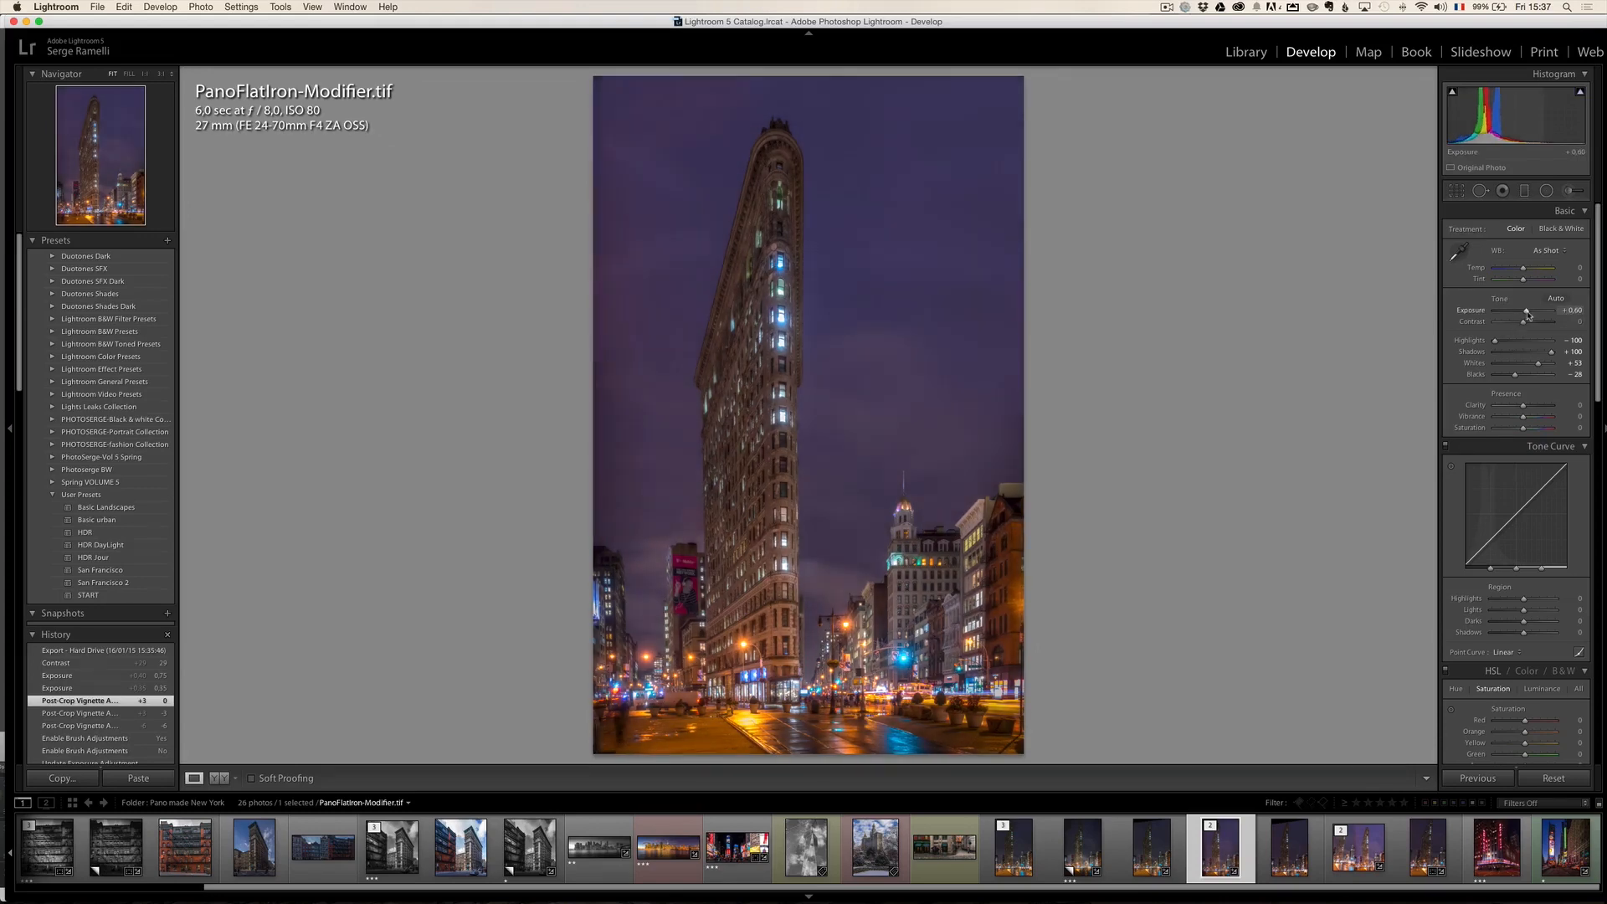
pyautogui.moveTo(1522, 327); pyautogui.dragTo(1525, 325)
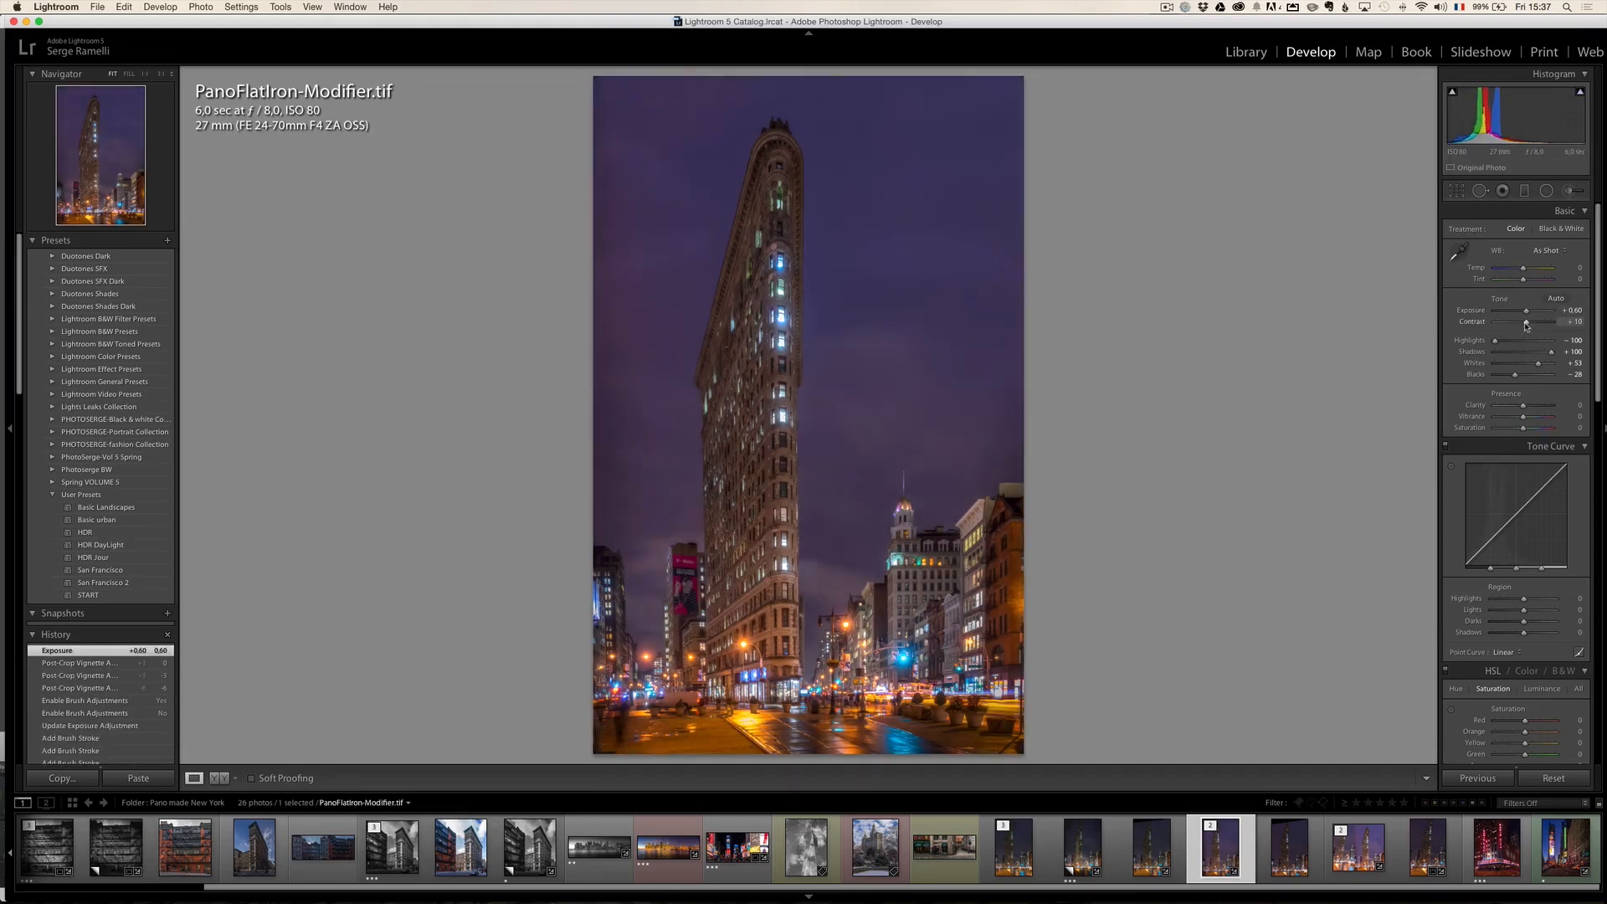